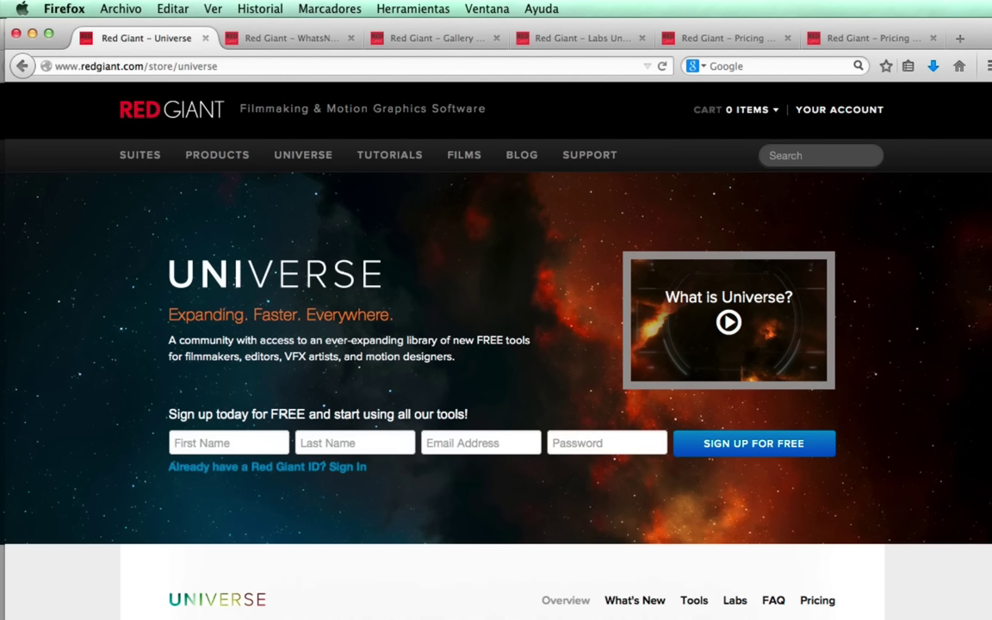
Step: Switch to the Red Giant pricing page and look over the Free forever plan
{"action": "left_click", "coordinate": [865, 38]}
{"action": "scroll", "coordinate": [177, 489], "scroll_direction": "down", "scroll_amount": 5}
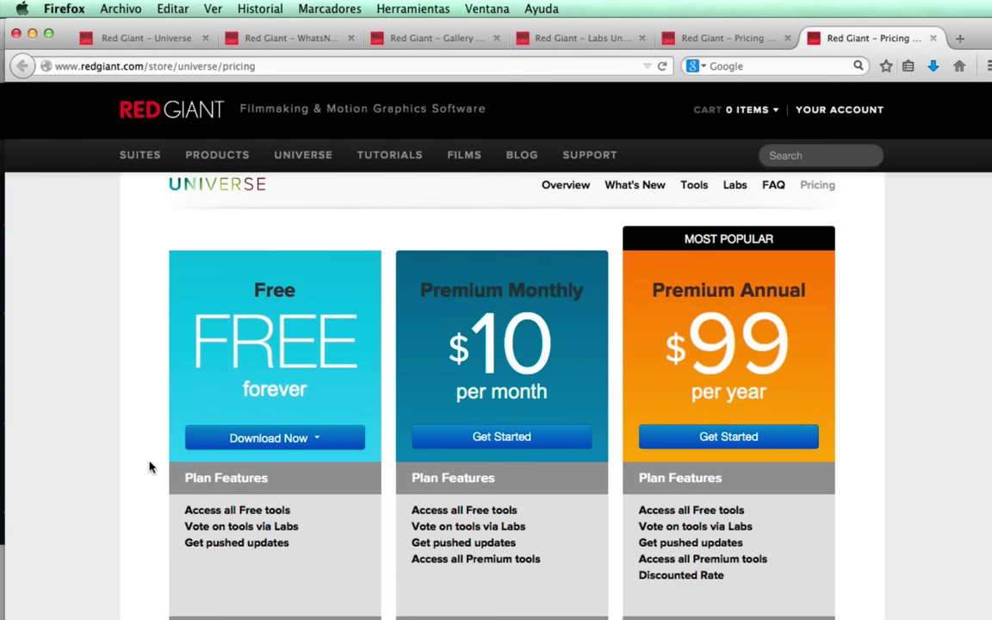
{"action": "left_click_drag", "start_coordinate": [255, 291], "coordinate": [314, 398]}
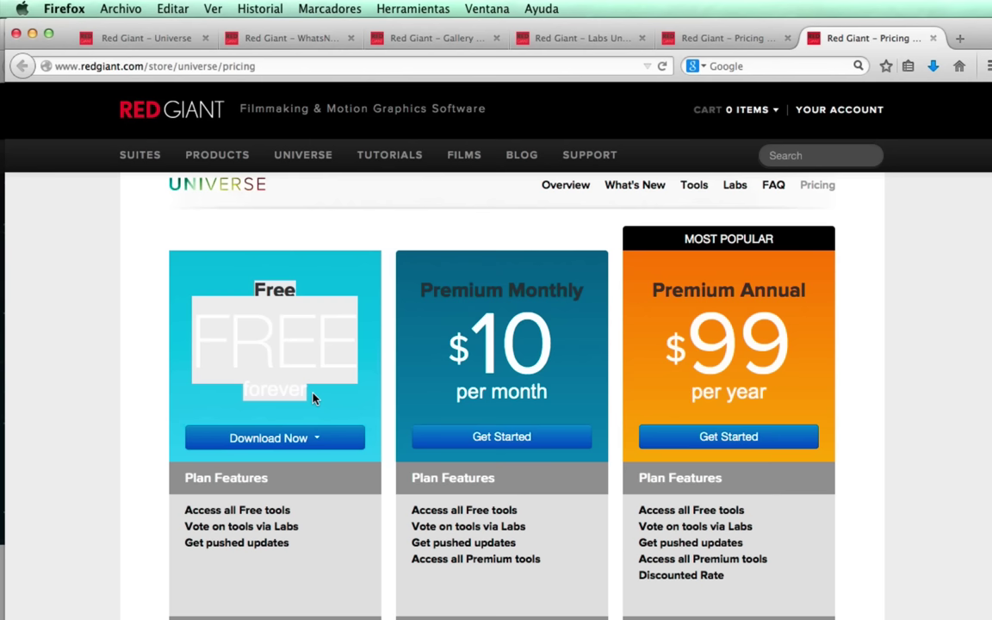
{"action": "left_click", "coordinate": [179, 542]}
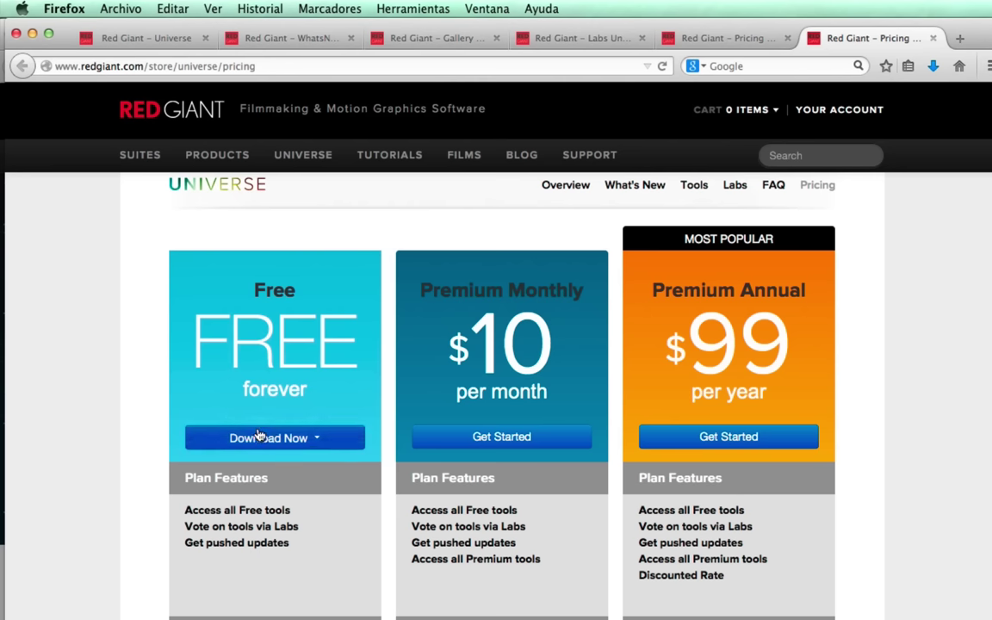
{"action": "scroll", "coordinate": [258, 437], "scroll_direction": "down", "scroll_amount": 5}
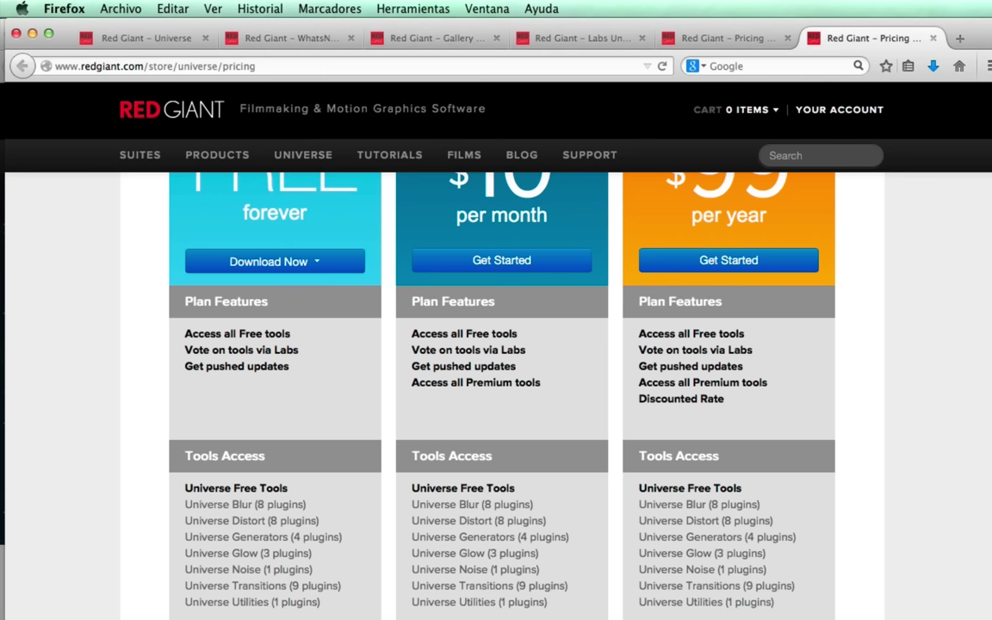
{"action": "scroll", "coordinate": [501, 361], "scroll_direction": "up", "scroll_amount": 5}
Step: Compare the $10 monthly and $99 annual prices, then scroll down to the $399 lifetime offer
{"action": "left_click_drag", "start_coordinate": [449, 413], "coordinate": [534, 424]}
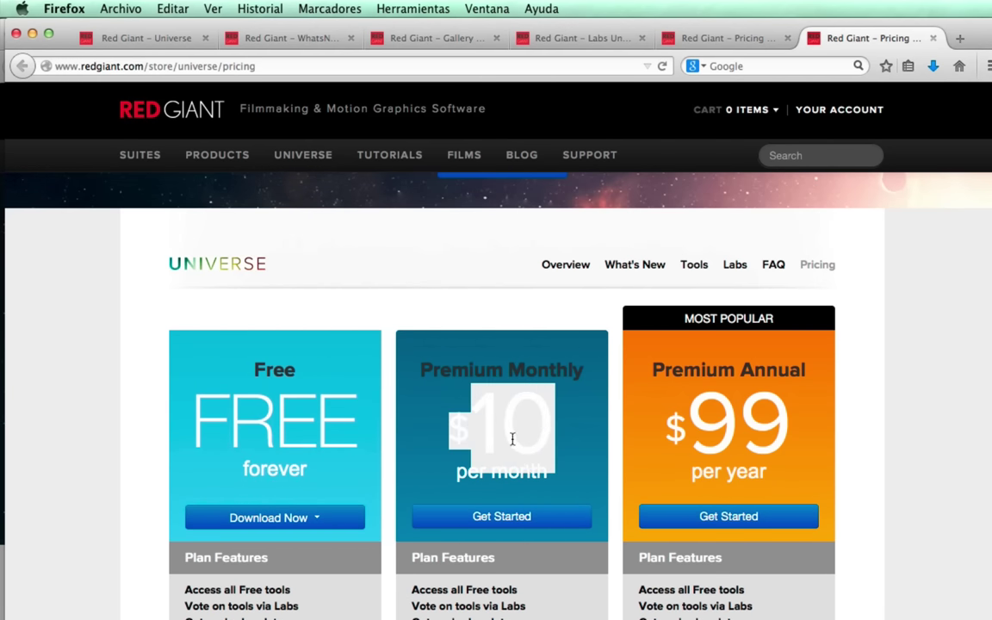
{"action": "scroll", "coordinate": [511, 439], "scroll_direction": "down", "scroll_amount": 3}
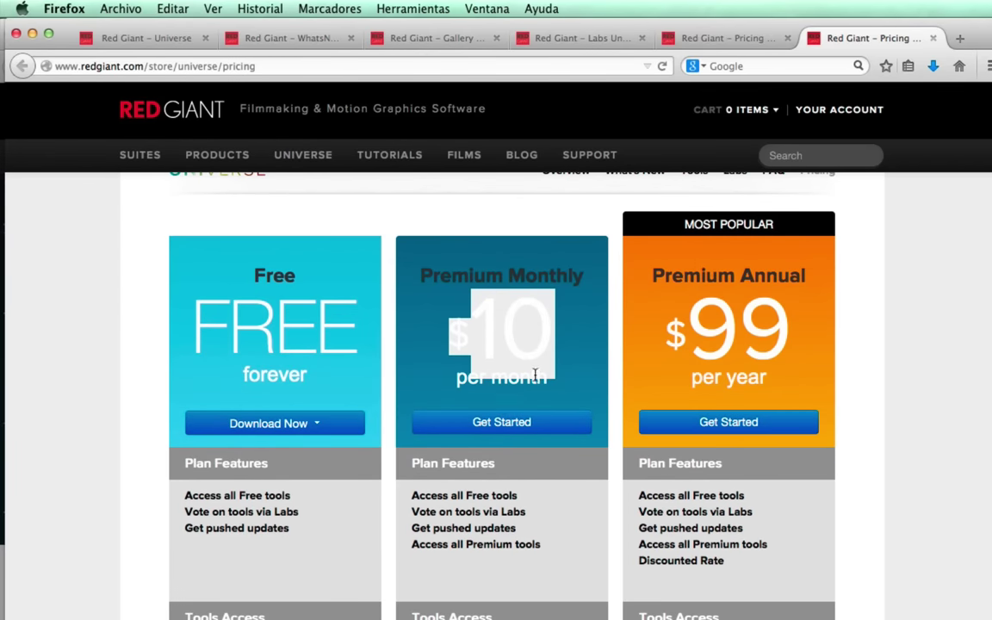
{"action": "left_click_drag", "start_coordinate": [663, 336], "coordinate": [784, 331]}
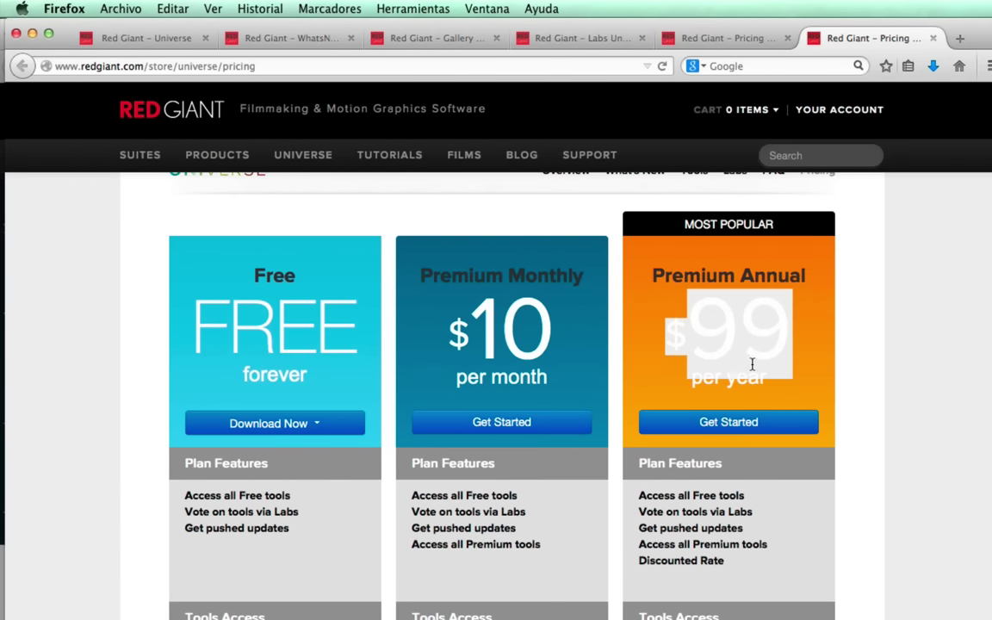
{"action": "scroll", "coordinate": [752, 364], "scroll_direction": "down", "scroll_amount": 5}
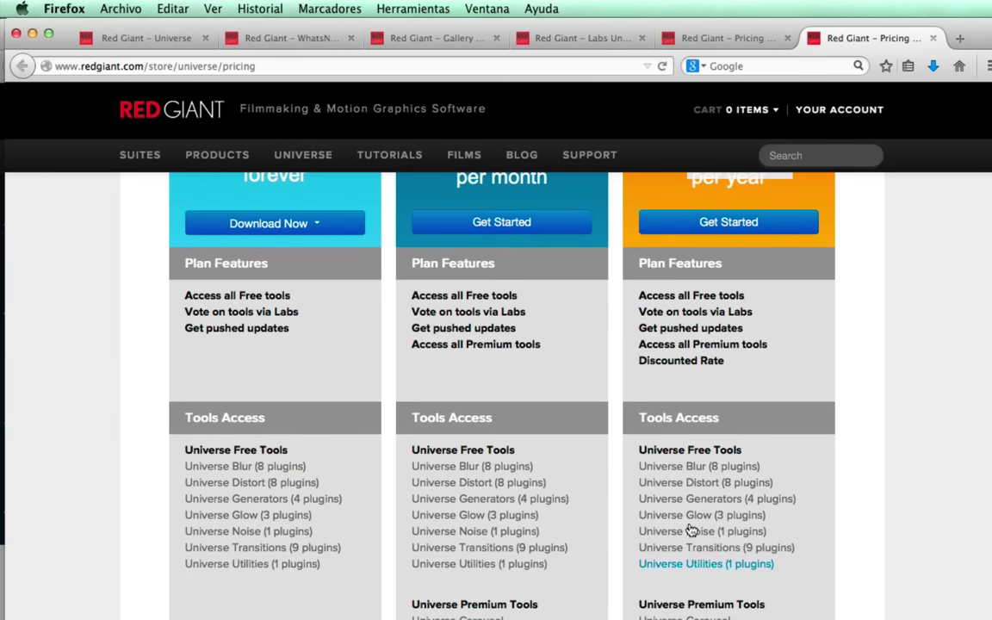
{"action": "scroll", "coordinate": [611, 593], "scroll_direction": "up", "scroll_amount": 1}
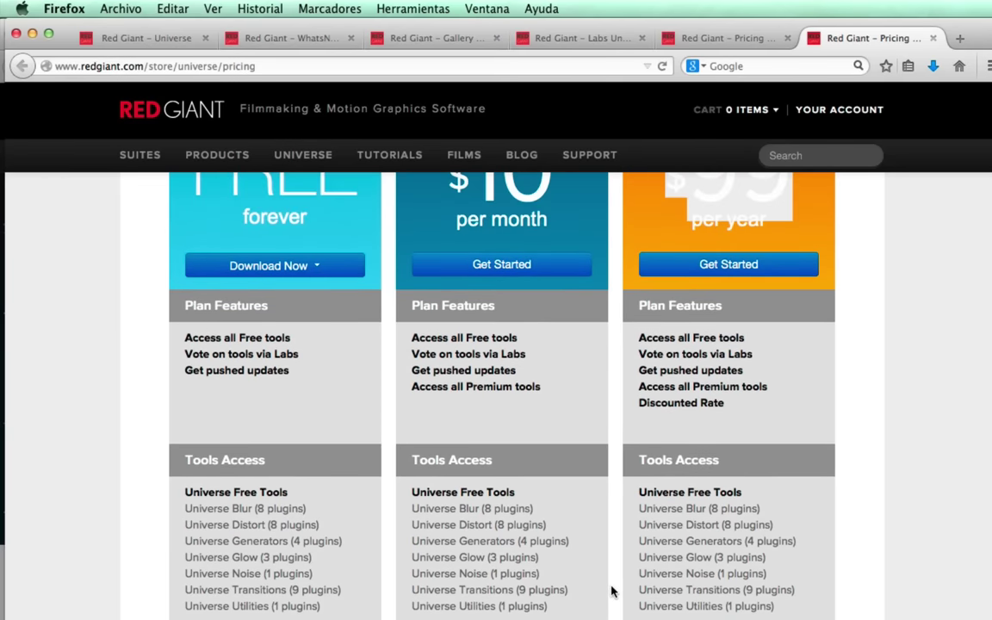
{"action": "scroll", "coordinate": [612, 594], "scroll_direction": "up", "scroll_amount": 5}
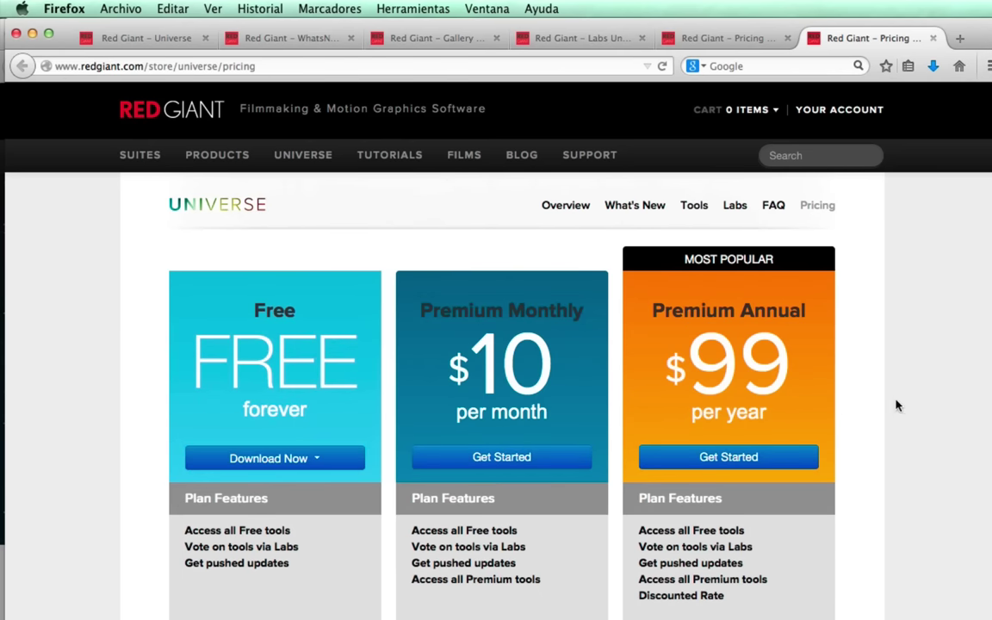
{"action": "scroll", "coordinate": [895, 403], "scroll_direction": "down", "scroll_amount": 8}
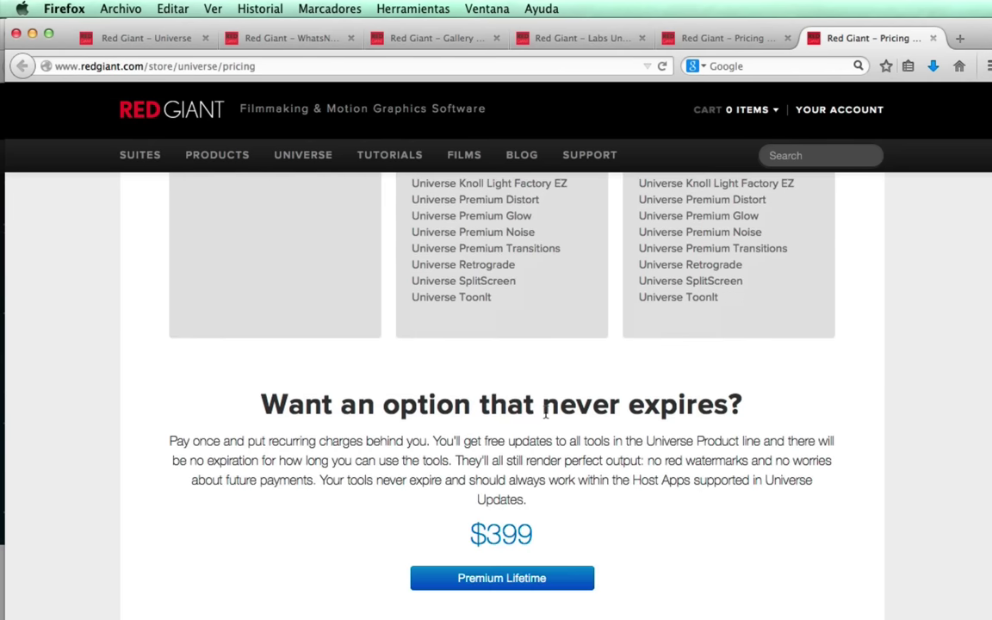
{"action": "left_click_drag", "start_coordinate": [470, 534], "coordinate": [539, 535]}
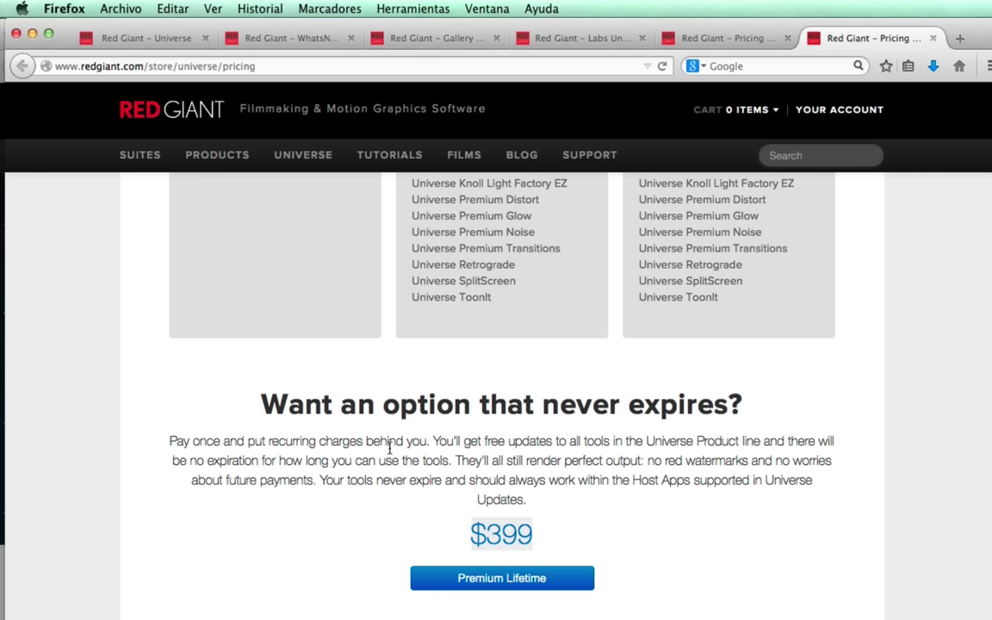
{"action": "scroll", "coordinate": [389, 447], "scroll_direction": "up", "scroll_amount": 5}
{"action": "scroll", "coordinate": [389, 450], "scroll_direction": "up", "scroll_amount": 5}
{"action": "scroll", "coordinate": [389, 451], "scroll_direction": "up", "scroll_amount": 5}
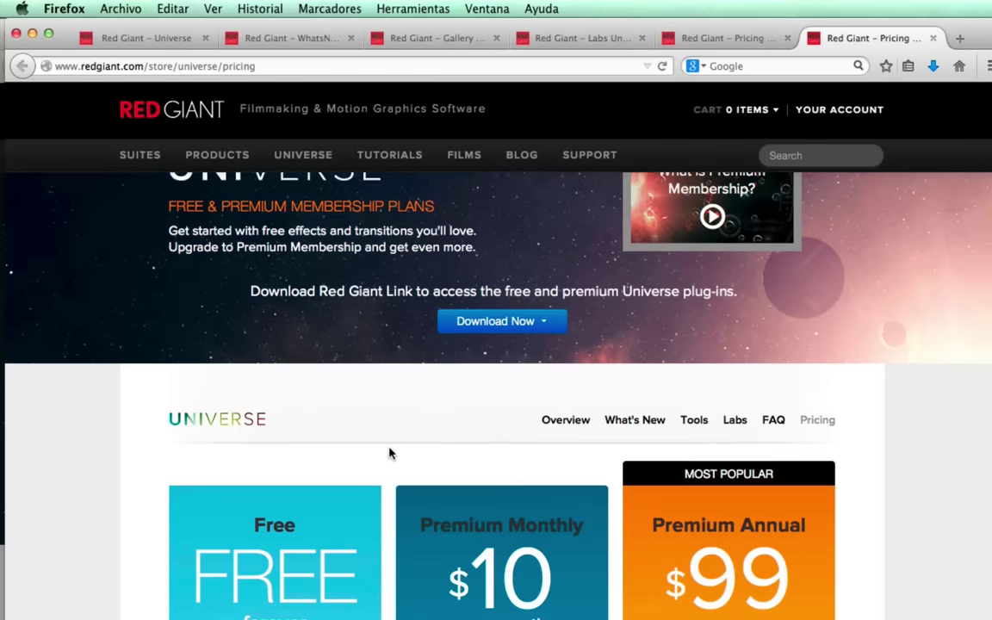
{"action": "scroll", "coordinate": [389, 453], "scroll_direction": "up", "scroll_amount": 2}
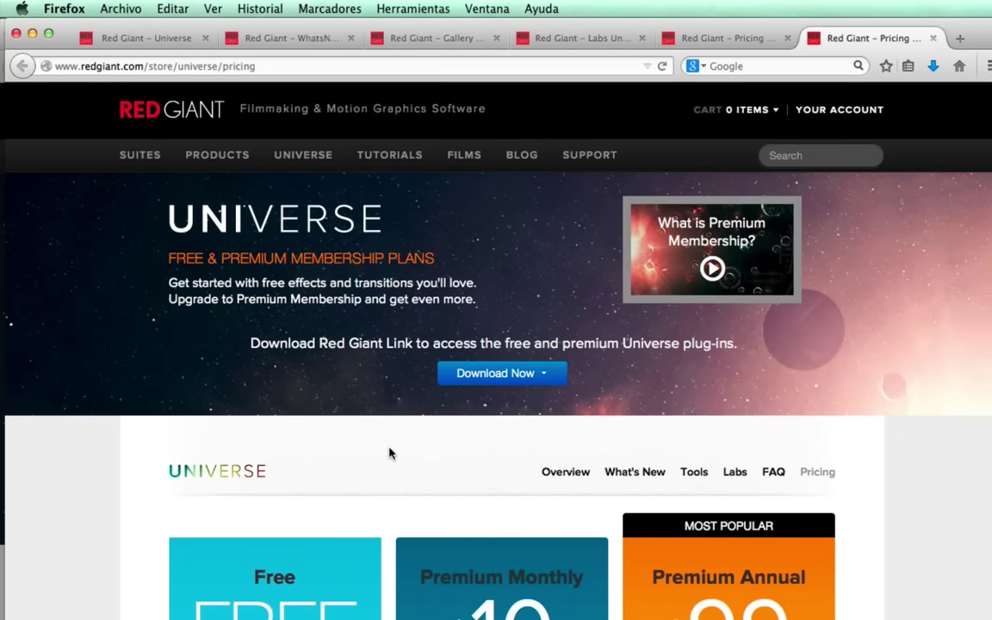
Step: Scroll through the Labs: What's Next cards with the Compound Blur vs Edge Glow vote, then return to the top
{"action": "left_click", "coordinate": [564, 37]}
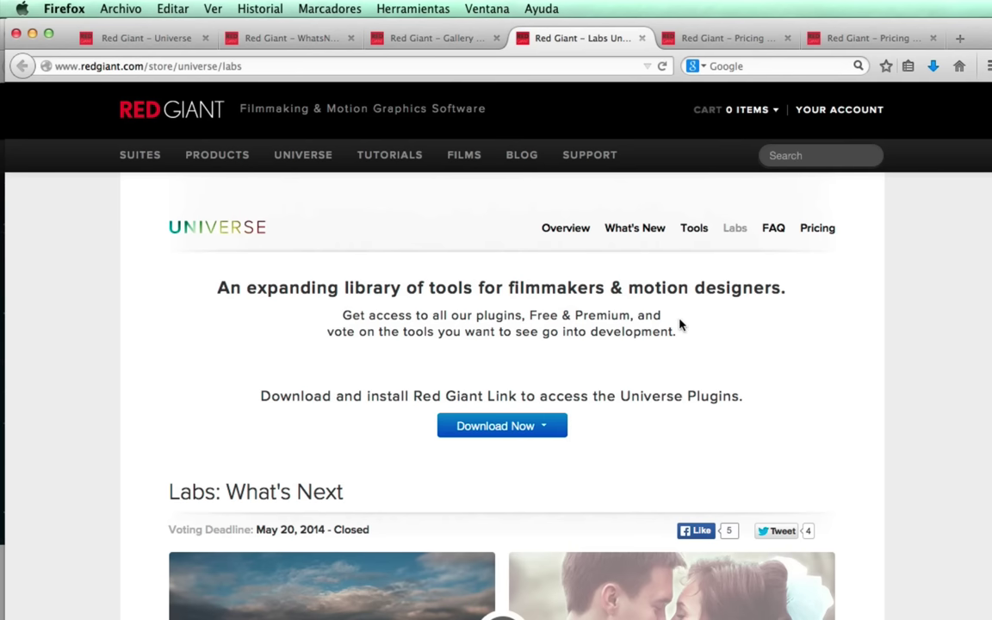
{"action": "scroll", "coordinate": [679, 324], "scroll_direction": "down", "scroll_amount": 3}
{"action": "scroll", "coordinate": [679, 325], "scroll_direction": "down", "scroll_amount": 2}
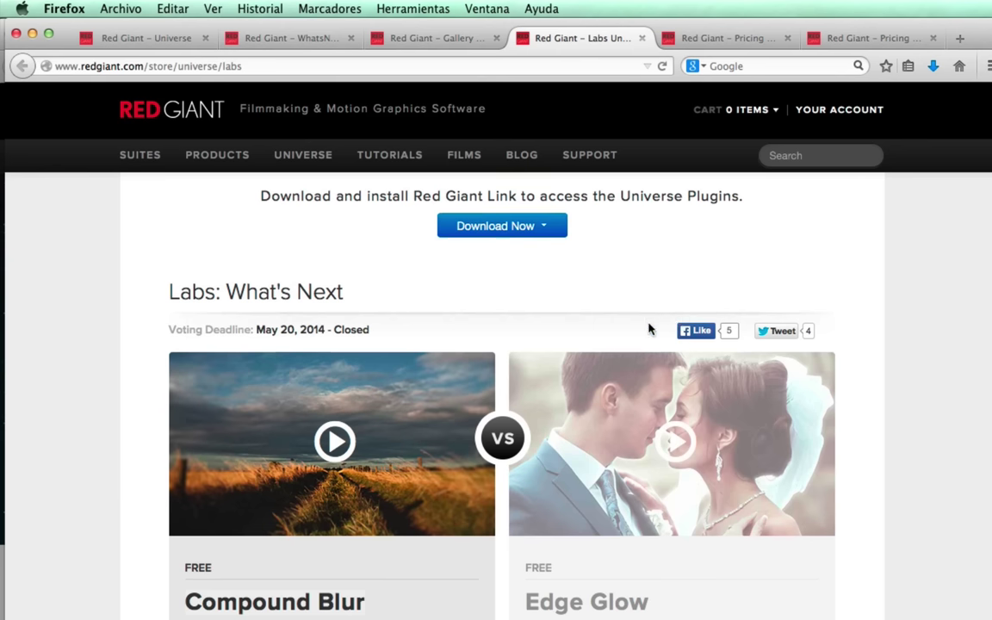
{"action": "scroll", "coordinate": [649, 328], "scroll_direction": "down", "scroll_amount": 5}
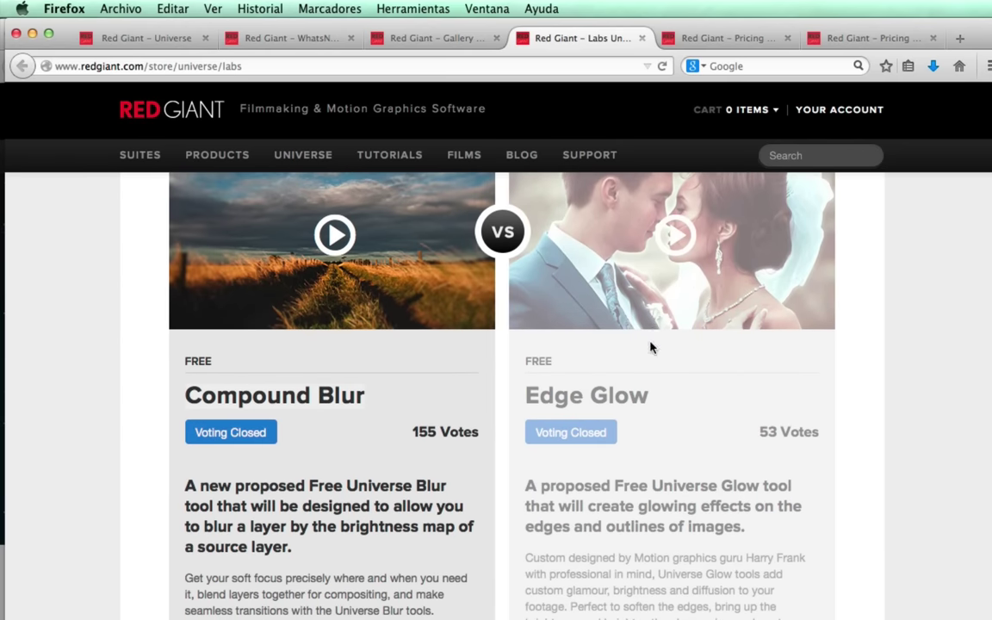
{"action": "scroll", "coordinate": [272, 427], "scroll_direction": "up", "scroll_amount": 8}
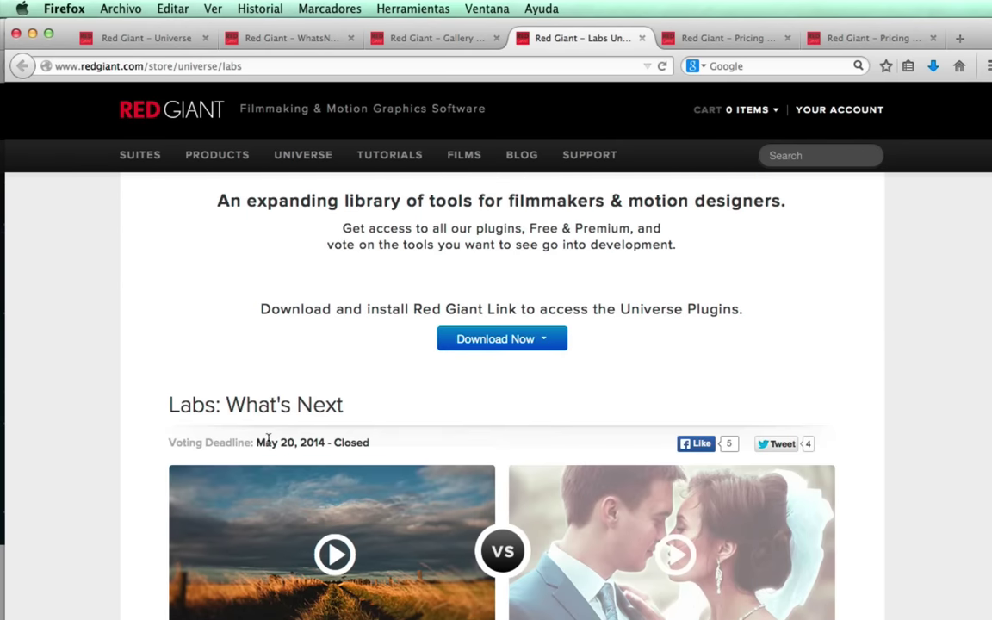
{"action": "scroll", "coordinate": [350, 438], "scroll_direction": "down", "scroll_amount": 7}
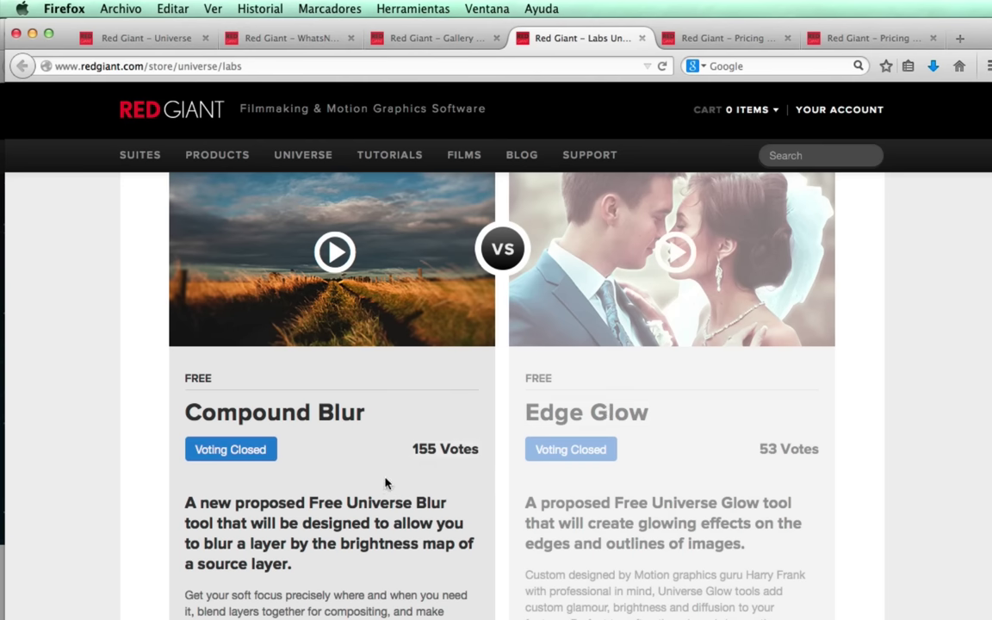
{"action": "scroll", "coordinate": [385, 483], "scroll_direction": "up", "scroll_amount": 1}
{"action": "scroll", "coordinate": [384, 483], "scroll_direction": "up", "scroll_amount": 5}
{"action": "scroll", "coordinate": [385, 483], "scroll_direction": "up", "scroll_amount": 2}
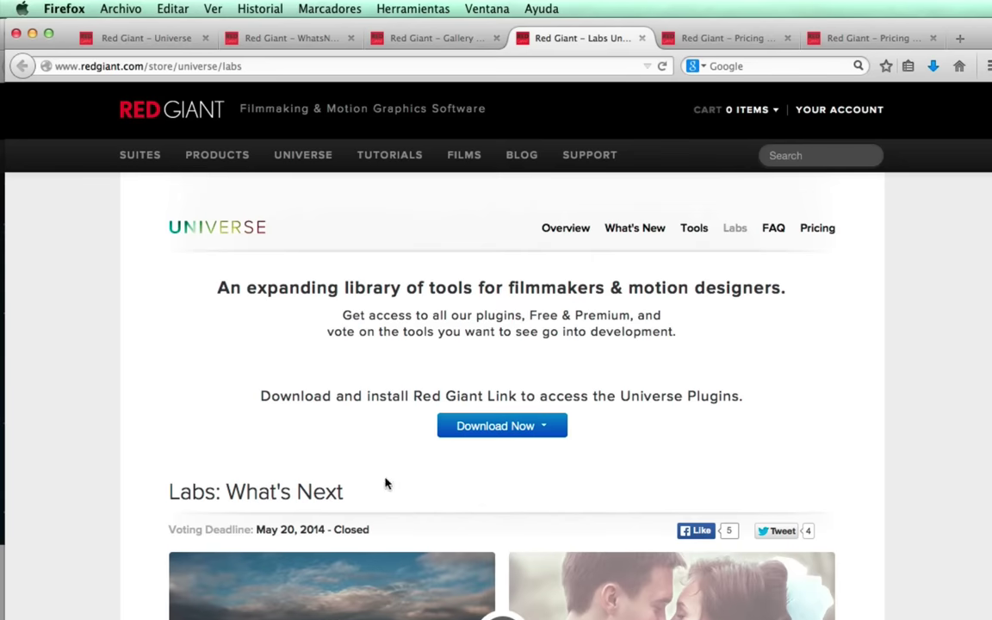
{"action": "mouse_move", "coordinate": [581, 165]}
Step: Scroll the Universe overview to Everywhere and highlight Premiere Pro, After Effects, Final Cut Pro X and Motion
{"action": "left_click", "coordinate": [134, 39]}
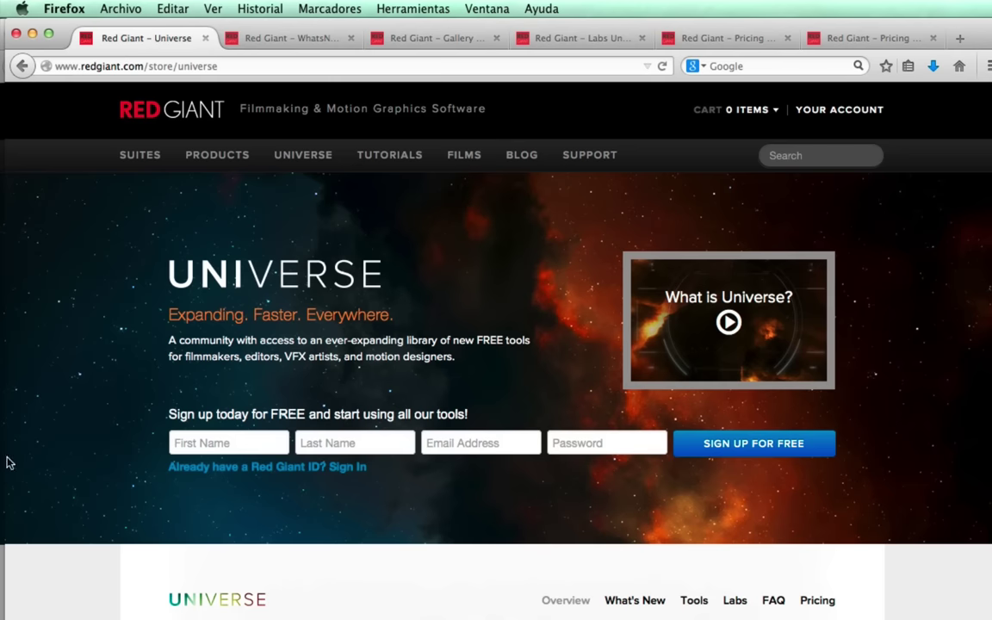
{"action": "scroll", "coordinate": [826, 594], "scroll_direction": "down", "scroll_amount": 3}
{"action": "scroll", "coordinate": [842, 593], "scroll_direction": "down", "scroll_amount": 3}
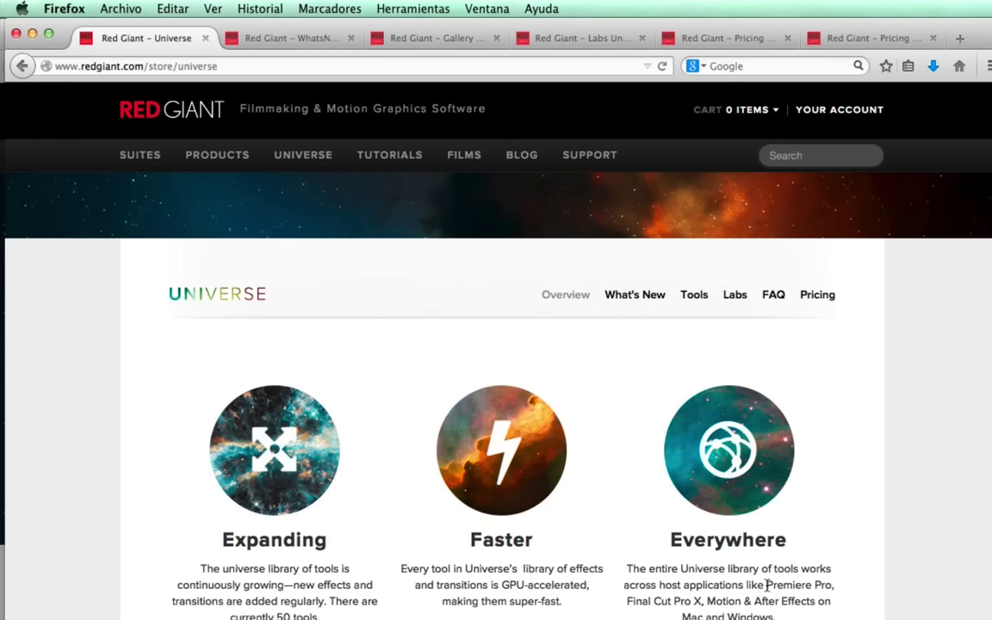
{"action": "left_click_drag", "start_coordinate": [766, 585], "coordinate": [833, 584]}
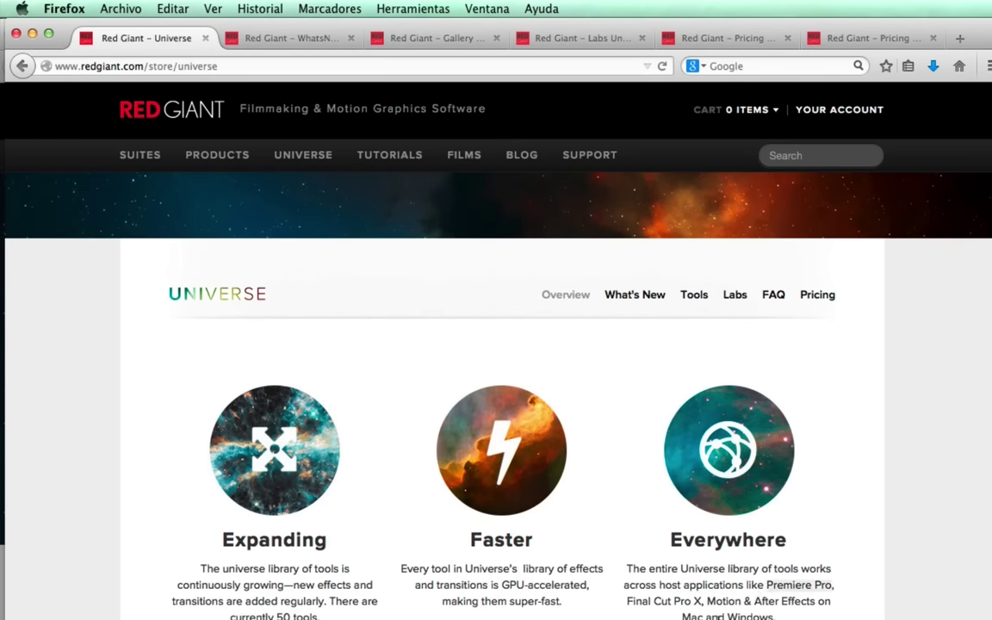
{"action": "left_click_drag", "start_coordinate": [755, 601], "coordinate": [814, 601]}
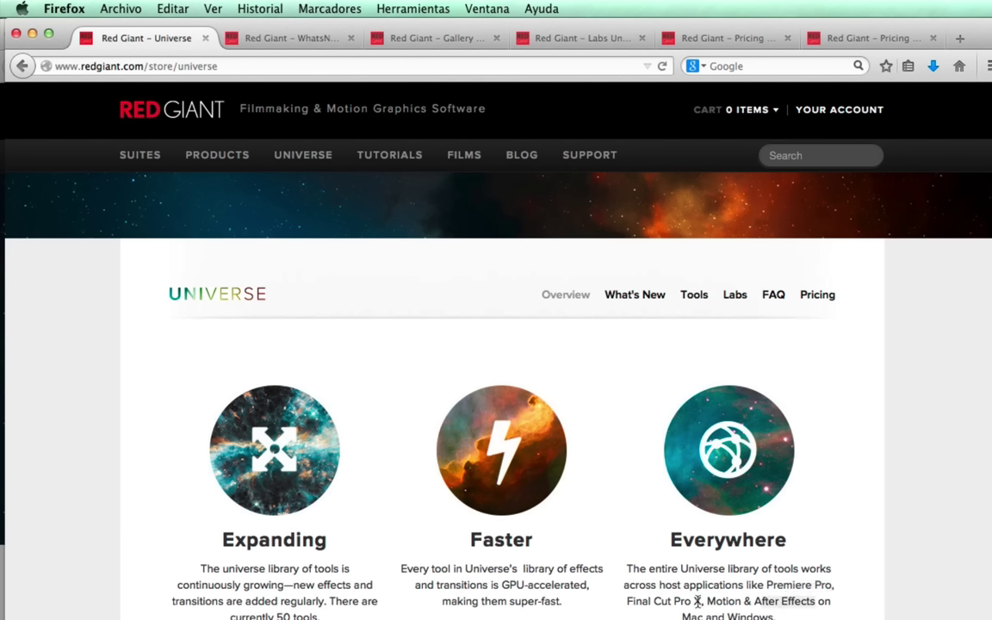
{"action": "left_click_drag", "start_coordinate": [626, 601], "coordinate": [741, 600]}
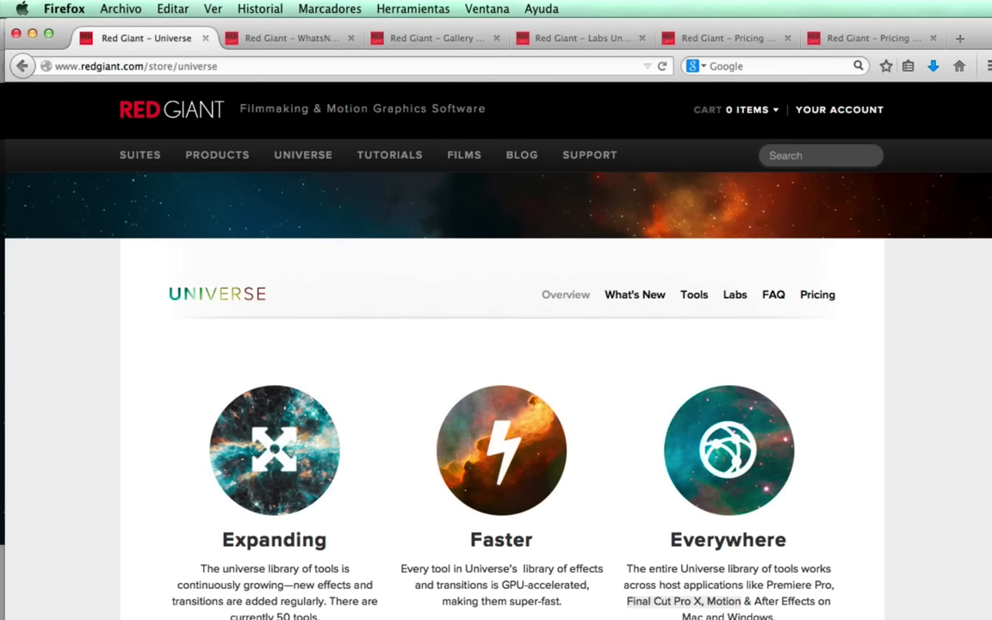
{"action": "left_click", "coordinate": [866, 38]}
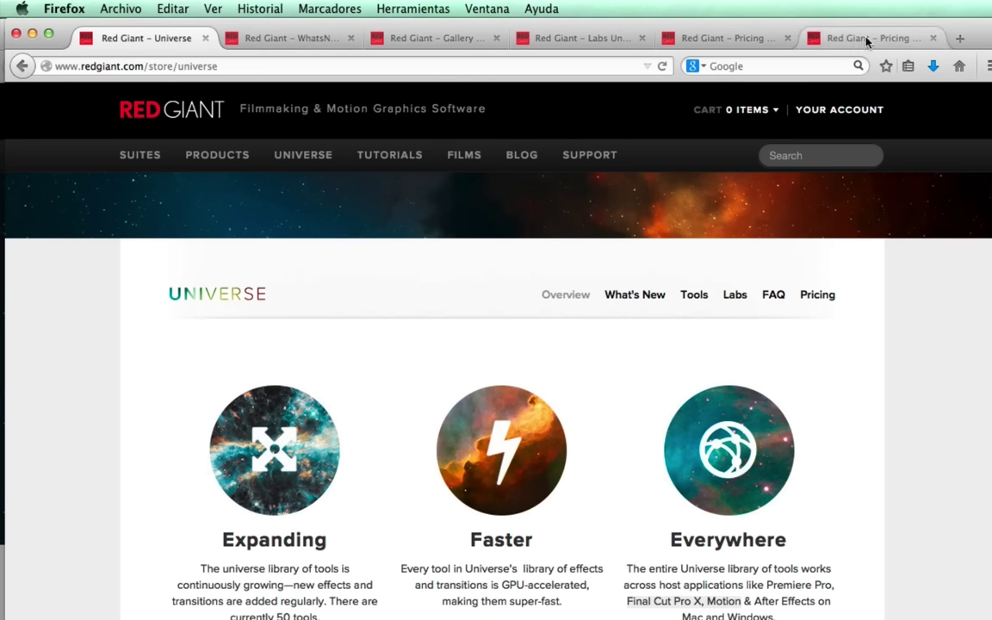
{"action": "scroll", "coordinate": [712, 330], "scroll_direction": "down", "scroll_amount": 3}
{"action": "scroll", "coordinate": [988, 289], "scroll_direction": "down", "scroll_amount": 4}
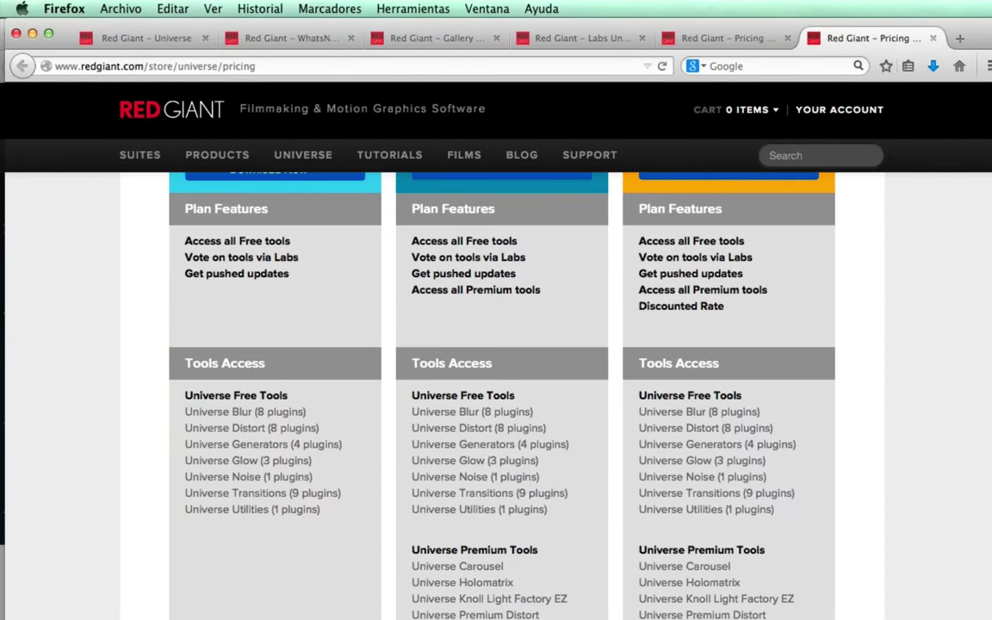
{"action": "scroll", "coordinate": [501, 387], "scroll_direction": "down", "scroll_amount": 10}
{"action": "scroll", "coordinate": [501, 387], "scroll_direction": "down", "scroll_amount": 3}
{"action": "scroll", "coordinate": [501, 388], "scroll_direction": "down", "scroll_amount": 2}
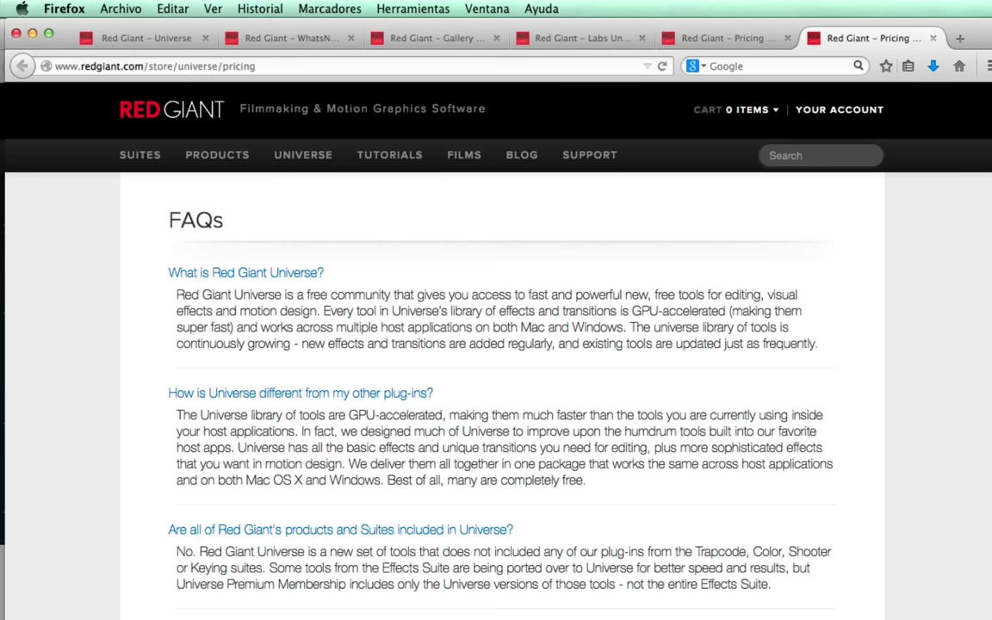
{"action": "scroll", "coordinate": [496, 387], "scroll_direction": "down", "scroll_amount": 1}
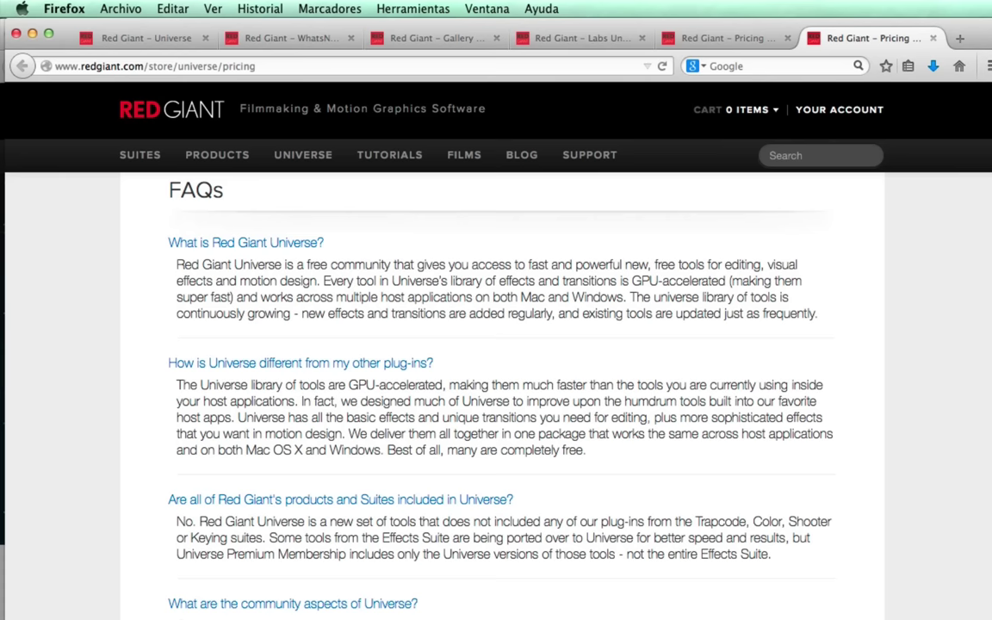
{"action": "scroll", "coordinate": [496, 387], "scroll_direction": "down", "scroll_amount": 1}
{"action": "scroll", "coordinate": [496, 387], "scroll_direction": "down", "scroll_amount": 10}
{"action": "scroll", "coordinate": [496, 388], "scroll_direction": "down", "scroll_amount": 8}
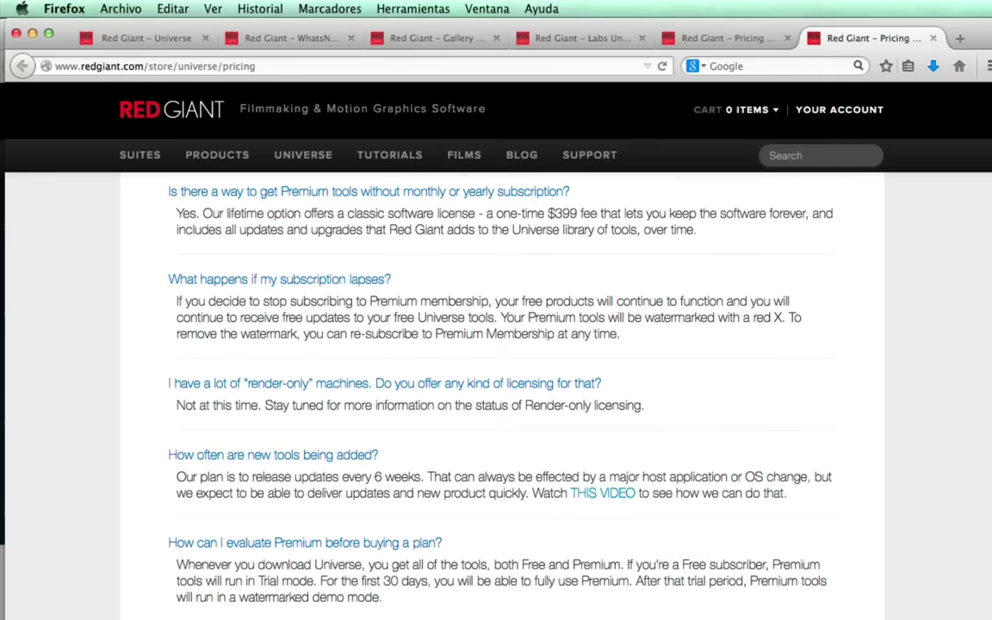
{"action": "scroll", "coordinate": [496, 388], "scroll_direction": "down", "scroll_amount": 8}
{"action": "scroll", "coordinate": [496, 387], "scroll_direction": "down", "scroll_amount": 2}
{"action": "scroll", "coordinate": [496, 388], "scroll_direction": "down", "scroll_amount": 1}
{"action": "scroll", "coordinate": [496, 387], "scroll_direction": "down", "scroll_amount": 1}
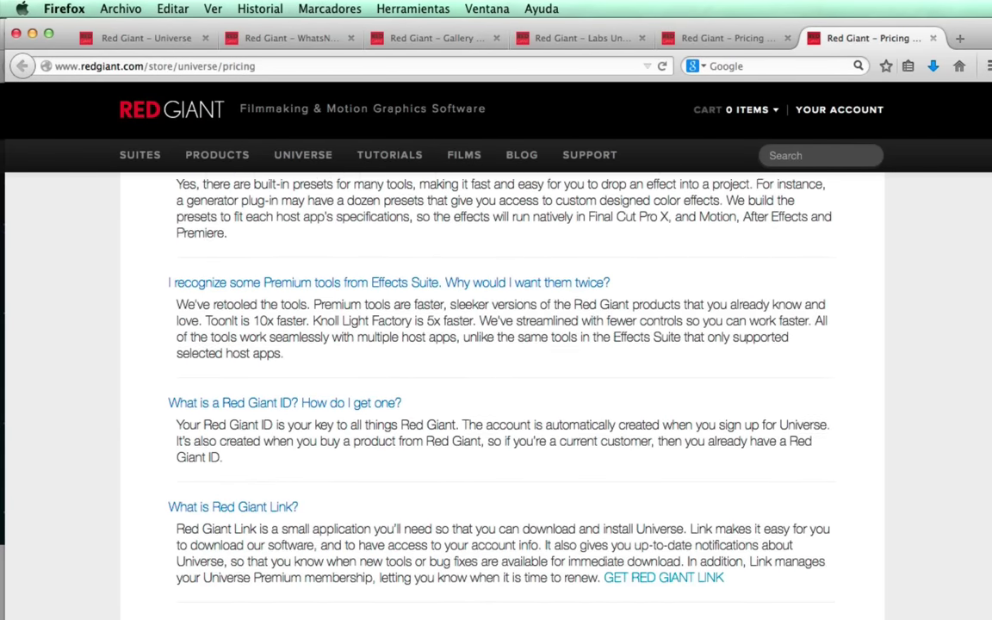
{"action": "scroll", "coordinate": [496, 388], "scroll_direction": "down", "scroll_amount": 1}
{"action": "scroll", "coordinate": [496, 387], "scroll_direction": "down", "scroll_amount": 2}
{"action": "scroll", "coordinate": [496, 387], "scroll_direction": "down", "scroll_amount": 2}
{"action": "scroll", "coordinate": [496, 387], "scroll_direction": "down", "scroll_amount": 3}
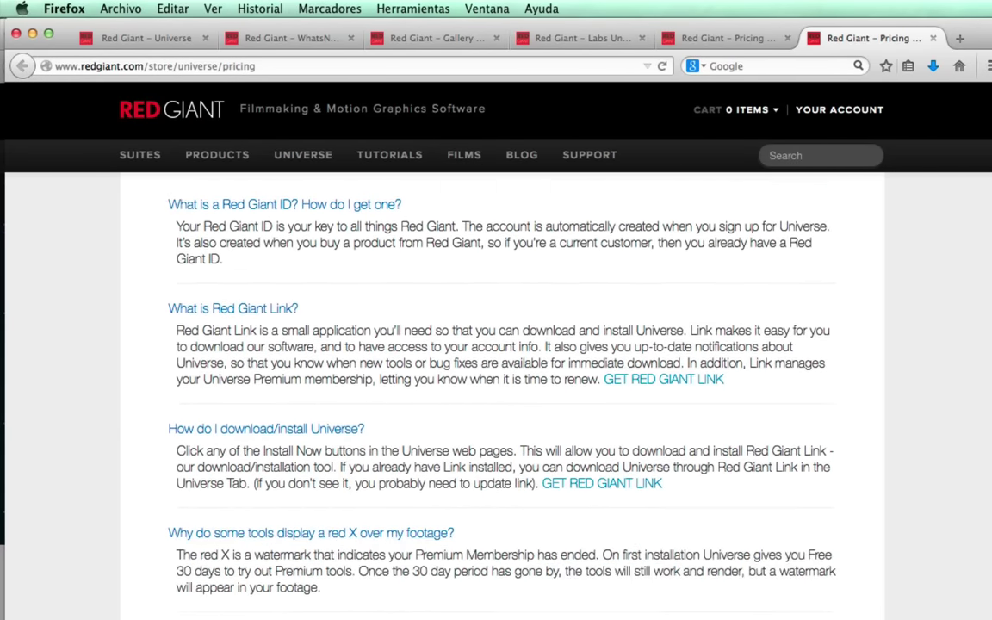
{"action": "scroll", "coordinate": [496, 388], "scroll_direction": "down", "scroll_amount": 2}
{"action": "scroll", "coordinate": [496, 387], "scroll_direction": "down", "scroll_amount": 1}
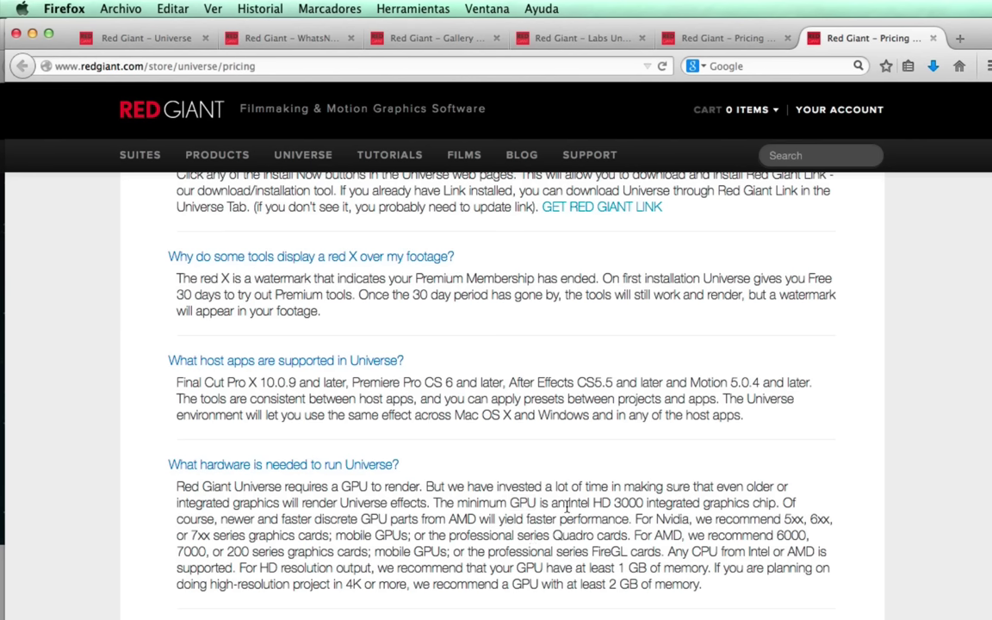
{"action": "left_click_drag", "start_coordinate": [567, 502], "coordinate": [642, 505]}
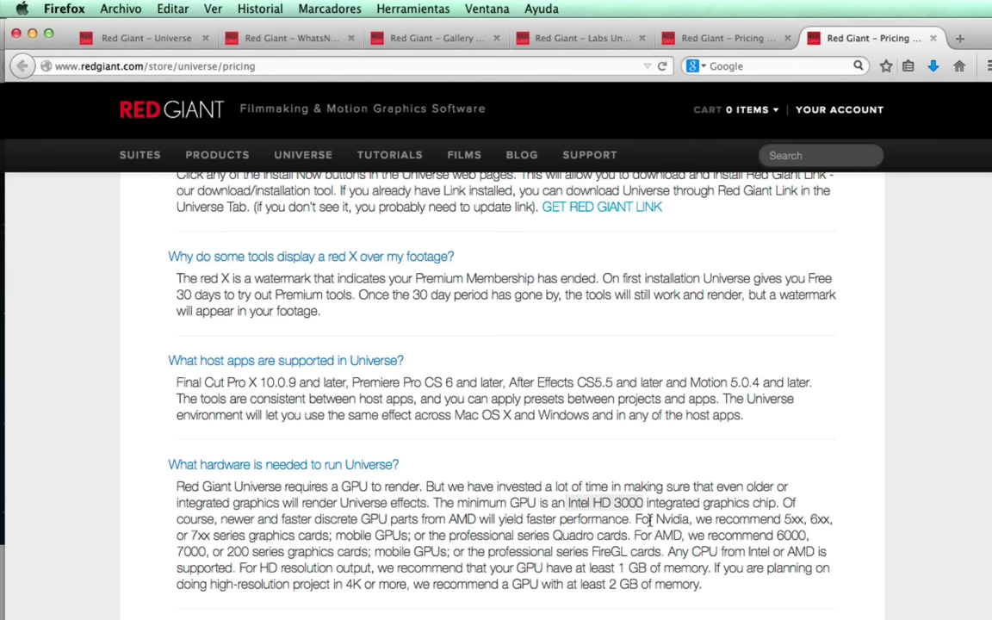
{"action": "left_click_drag", "start_coordinate": [782, 519], "coordinate": [833, 521]}
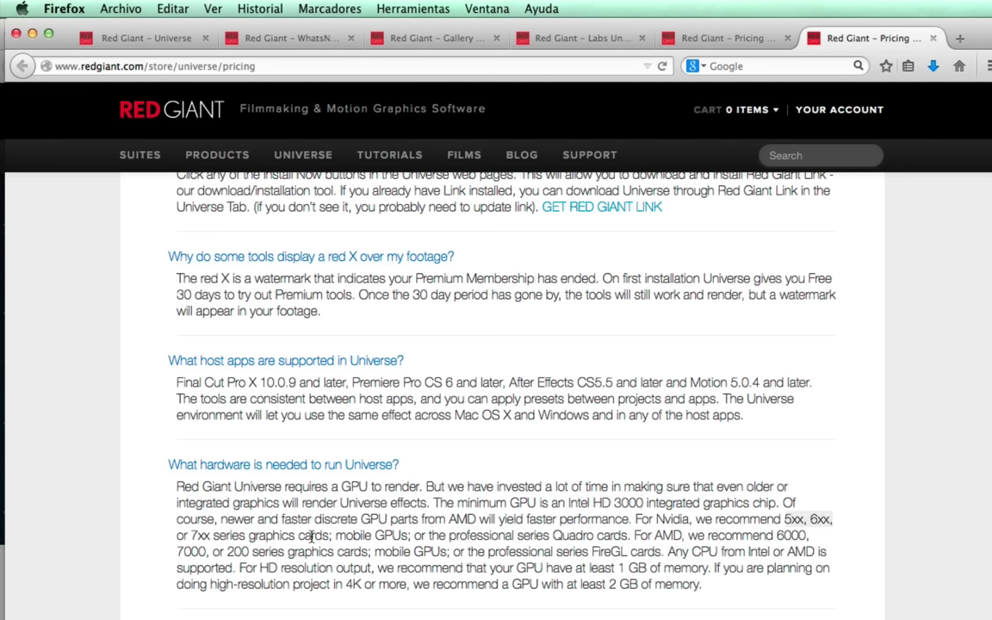
{"action": "left_click", "coordinate": [558, 535]}
{"action": "left_click_drag", "start_coordinate": [555, 535], "coordinate": [628, 535]}
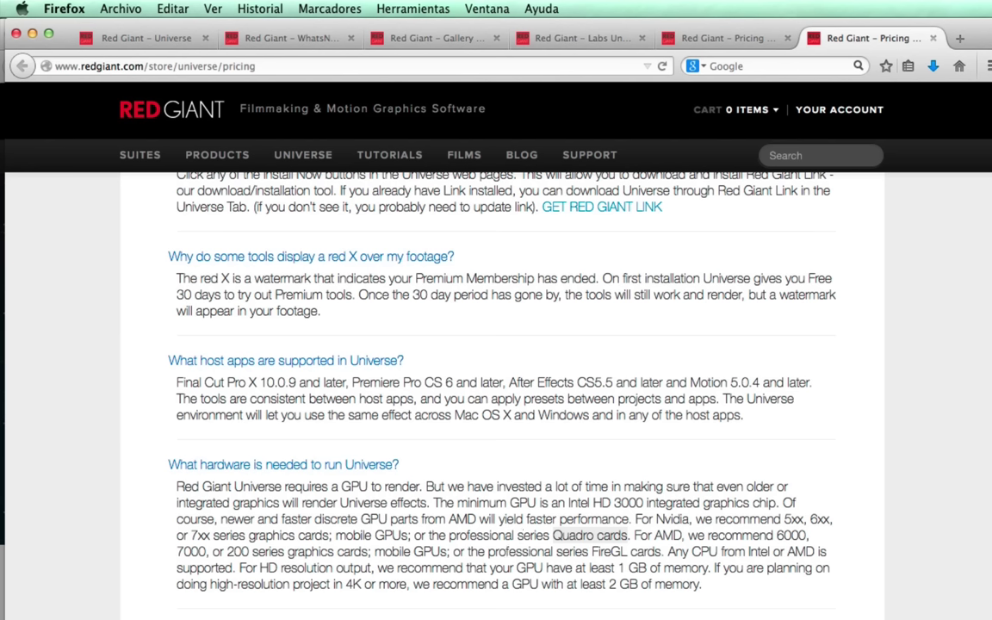
{"action": "left_click", "coordinate": [217, 549]}
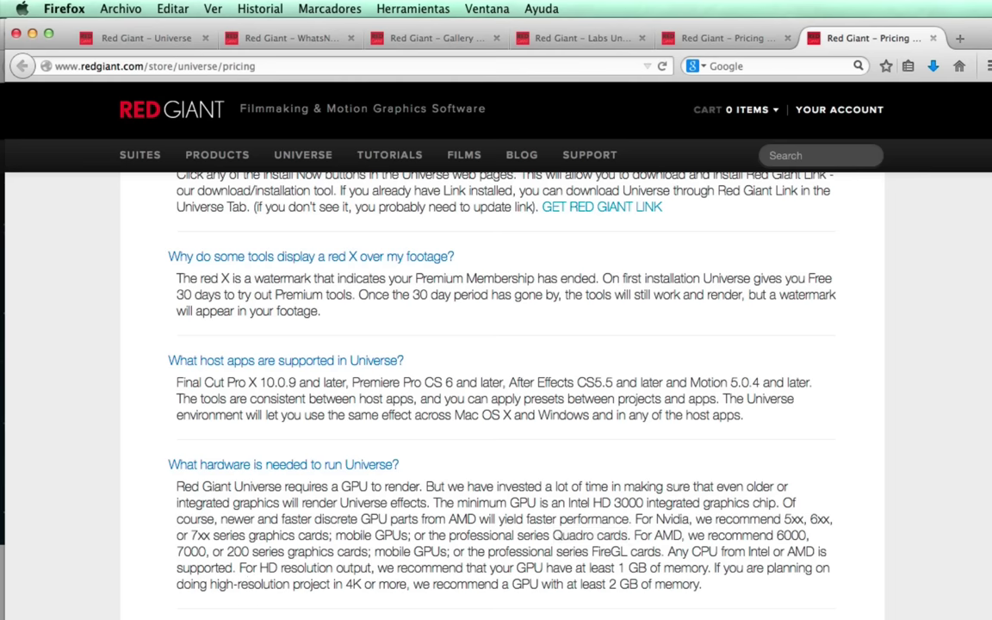
{"action": "scroll", "coordinate": [496, 396], "scroll_direction": "up", "scroll_amount": 10}
{"action": "scroll", "coordinate": [496, 396], "scroll_direction": "up", "scroll_amount": 10}
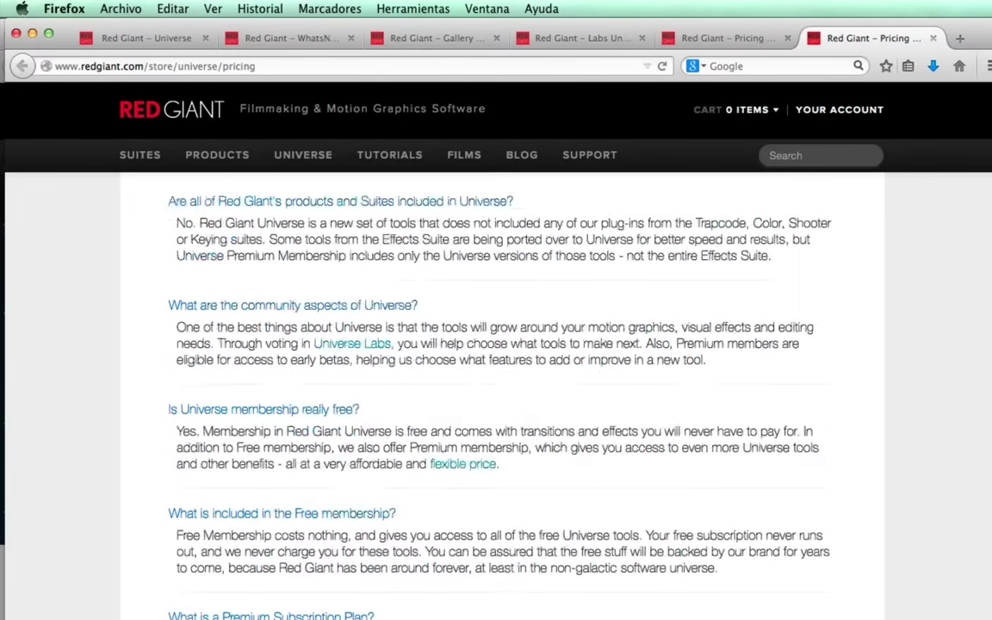
{"action": "scroll", "coordinate": [496, 396], "scroll_direction": "up", "scroll_amount": 10}
{"action": "scroll", "coordinate": [496, 396], "scroll_direction": "up", "scroll_amount": 10}
{"action": "scroll", "coordinate": [496, 396], "scroll_direction": "up", "scroll_amount": 2}
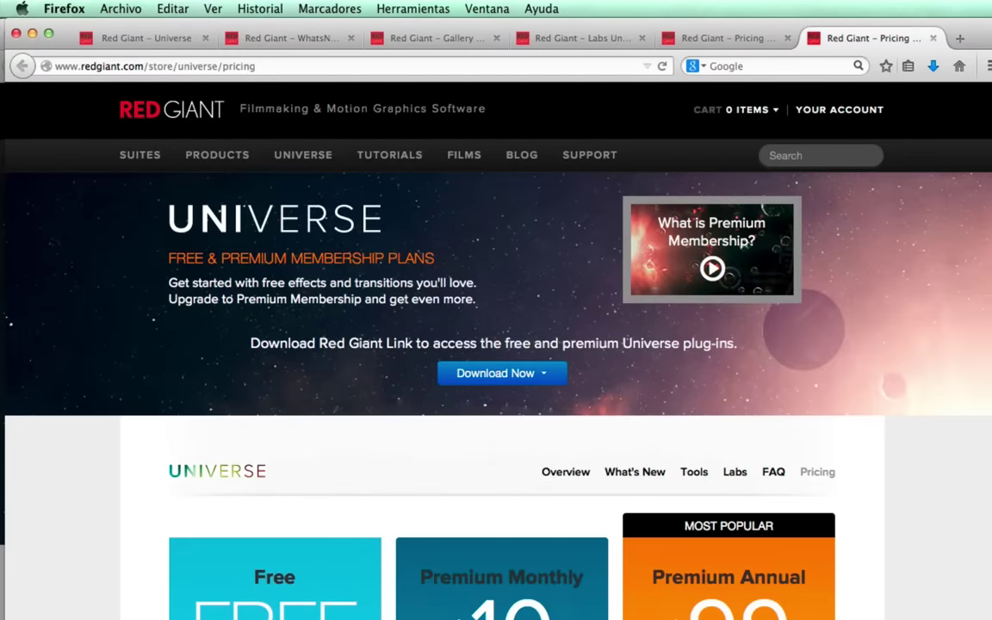
Step: Read through the Universe 1.1 What's New page
{"action": "left_click", "coordinate": [275, 39]}
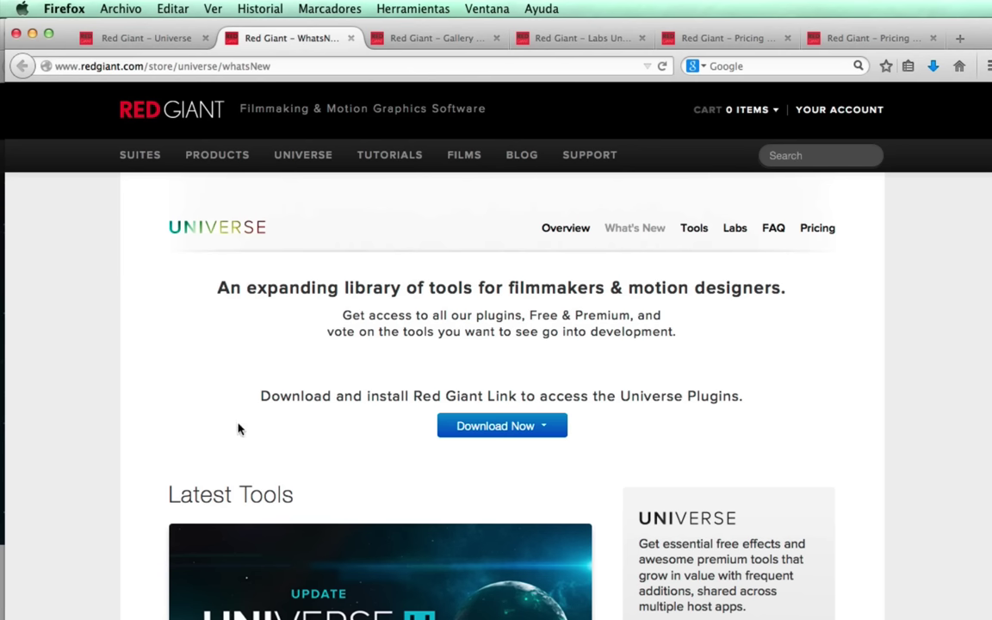
{"action": "scroll", "coordinate": [240, 429], "scroll_direction": "down", "scroll_amount": 2}
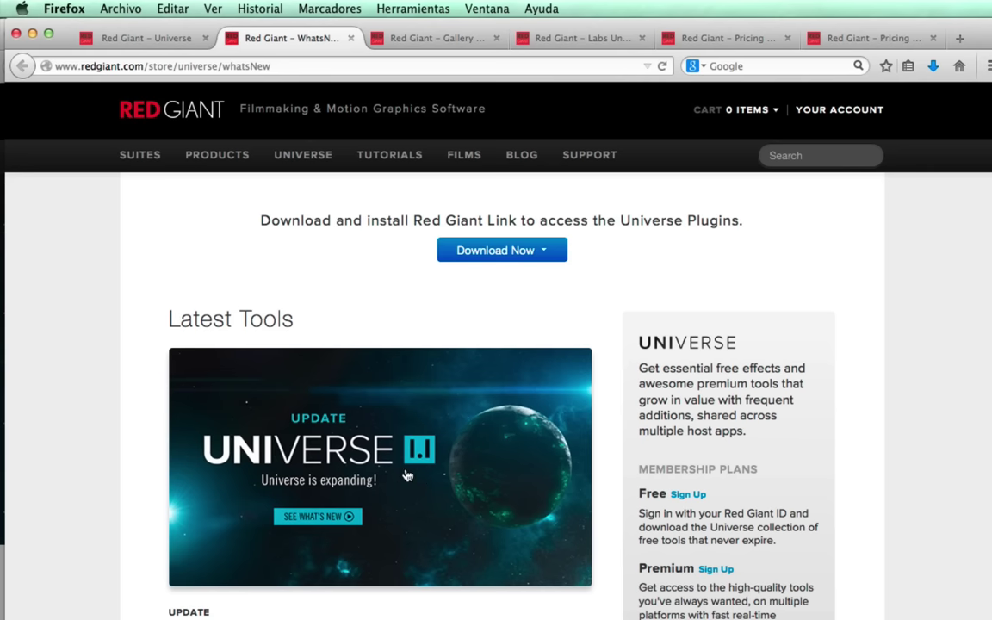
{"action": "scroll", "coordinate": [408, 475], "scroll_direction": "down", "scroll_amount": 3}
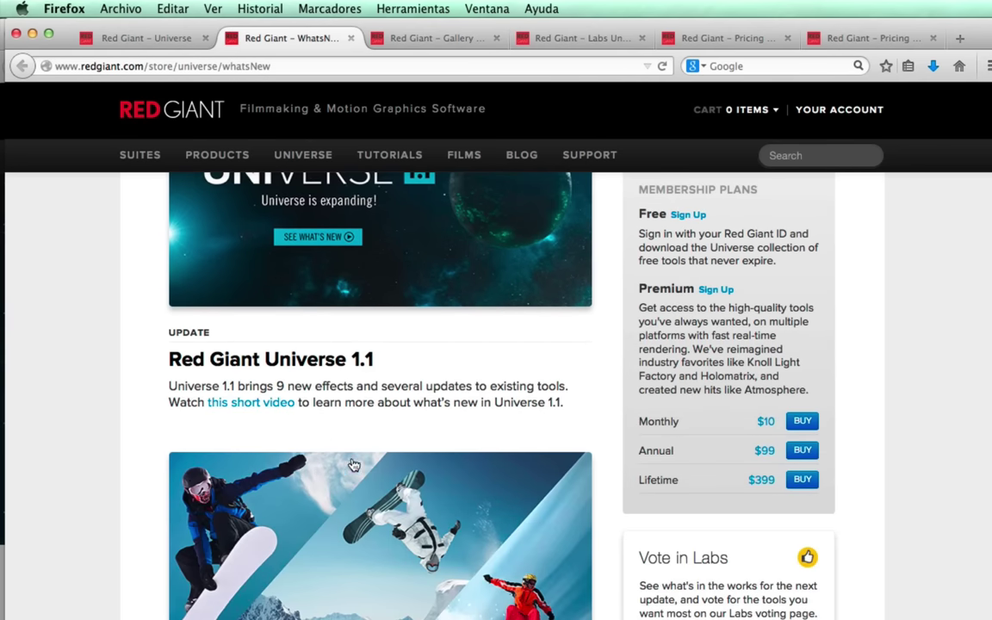
{"action": "scroll", "coordinate": [325, 445], "scroll_direction": "down", "scroll_amount": 5}
{"action": "scroll", "coordinate": [299, 460], "scroll_direction": "up", "scroll_amount": 2}
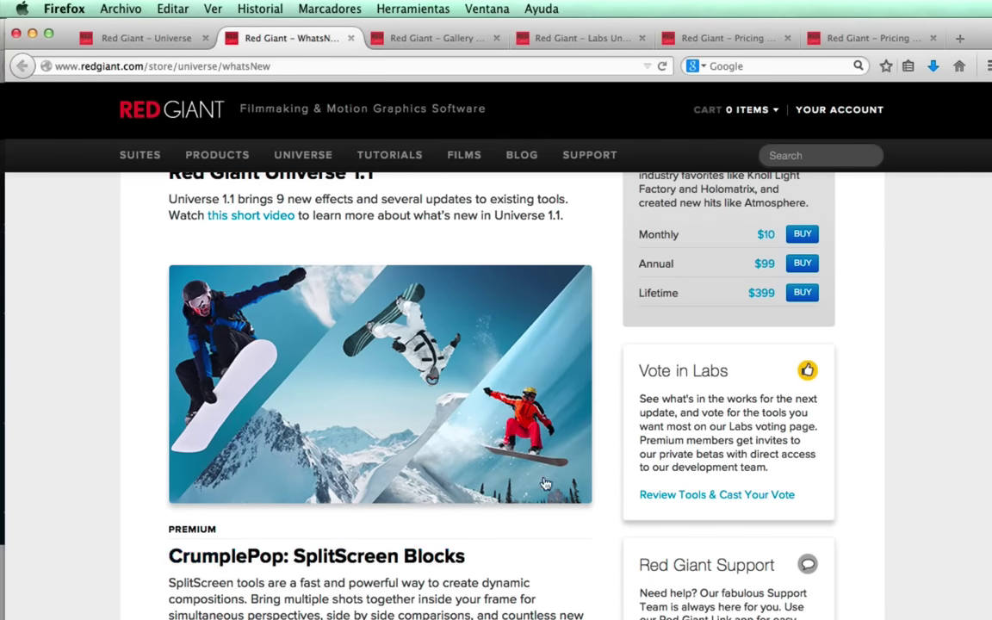
{"action": "scroll", "coordinate": [392, 398], "scroll_direction": "down", "scroll_amount": 2}
{"action": "scroll", "coordinate": [372, 376], "scroll_direction": "down", "scroll_amount": 2}
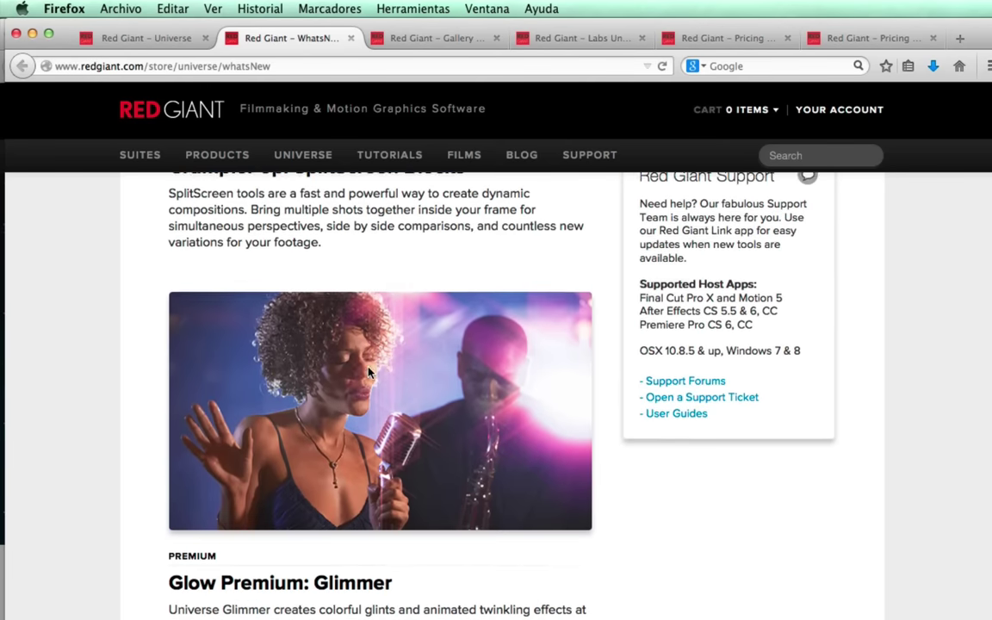
{"action": "scroll", "coordinate": [330, 328], "scroll_direction": "down", "scroll_amount": 1}
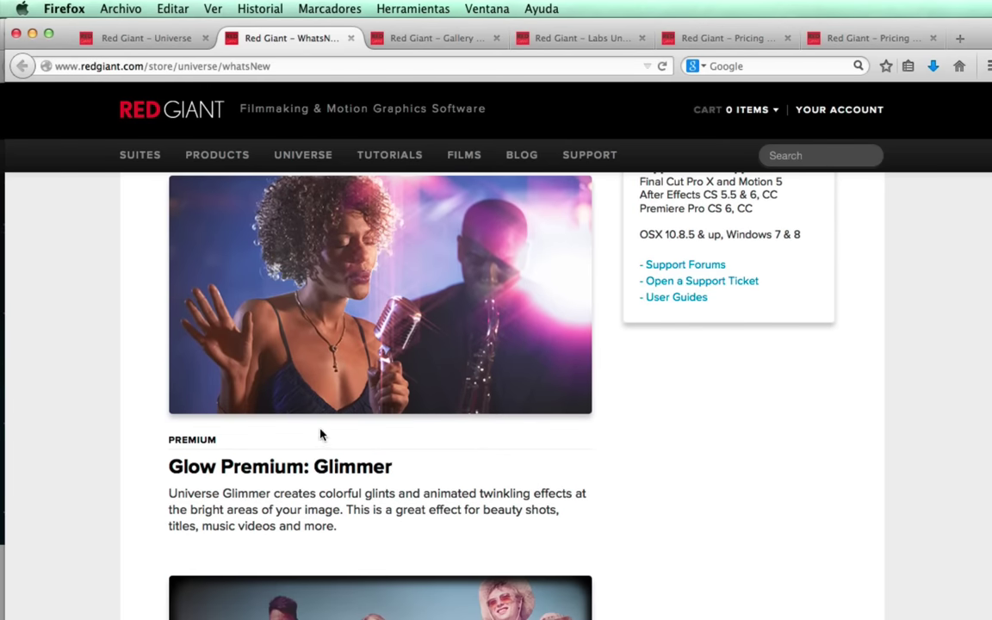
{"action": "scroll", "coordinate": [321, 435], "scroll_direction": "down", "scroll_amount": 3}
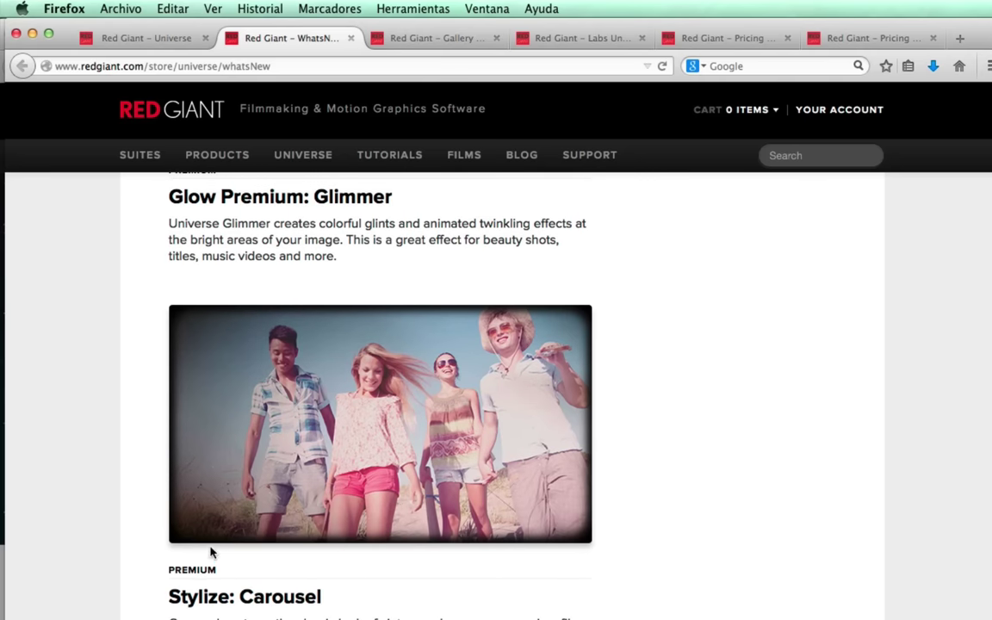
{"action": "scroll", "coordinate": [210, 549], "scroll_direction": "up", "scroll_amount": 4}
{"action": "scroll", "coordinate": [210, 551], "scroll_direction": "up", "scroll_amount": 5}
{"action": "scroll", "coordinate": [422, 572], "scroll_direction": "down", "scroll_amount": 2}
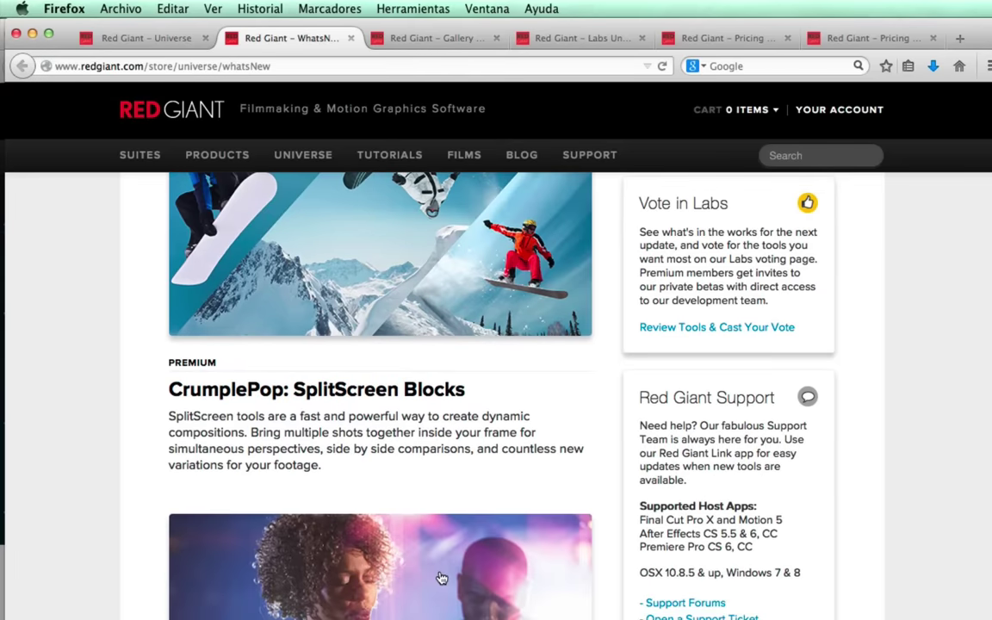
Step: Highlight the Supported Host Apps list, then switch to the Universe Tool Gallery
{"action": "left_click_drag", "start_coordinate": [639, 506], "coordinate": [809, 556]}
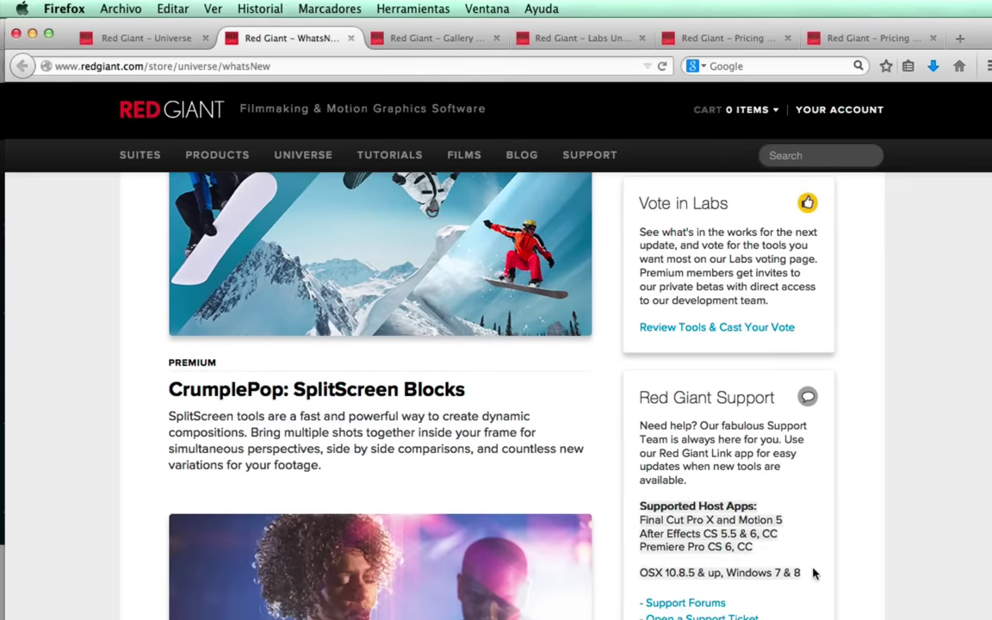
{"action": "scroll", "coordinate": [737, 586], "scroll_direction": "up", "scroll_amount": 1}
{"action": "scroll", "coordinate": [736, 586], "scroll_direction": "up", "scroll_amount": 3}
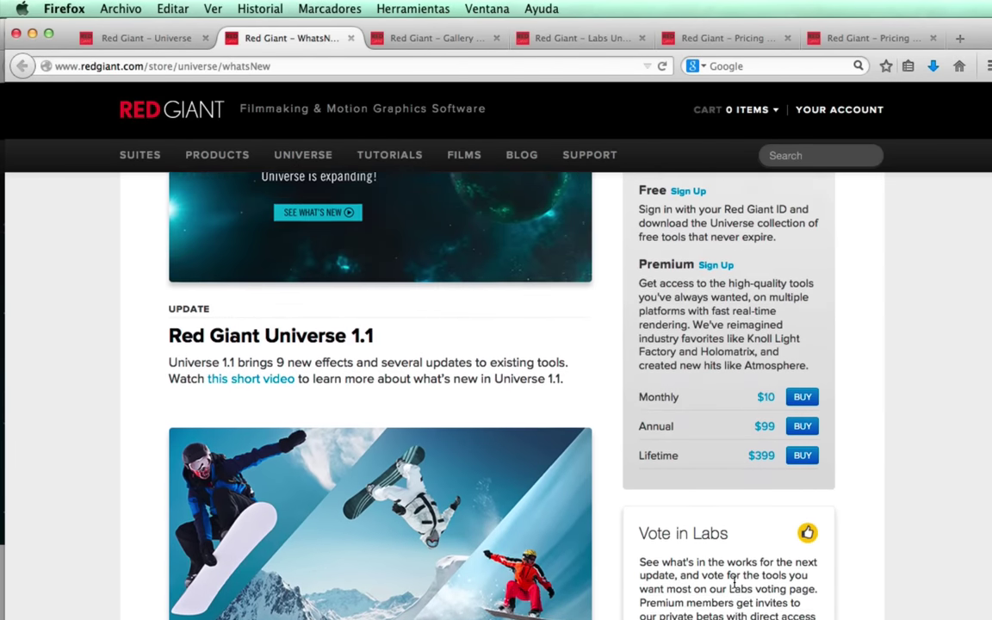
{"action": "scroll", "coordinate": [714, 421], "scroll_direction": "up", "scroll_amount": 2}
{"action": "scroll", "coordinate": [714, 421], "scroll_direction": "up", "scroll_amount": 3}
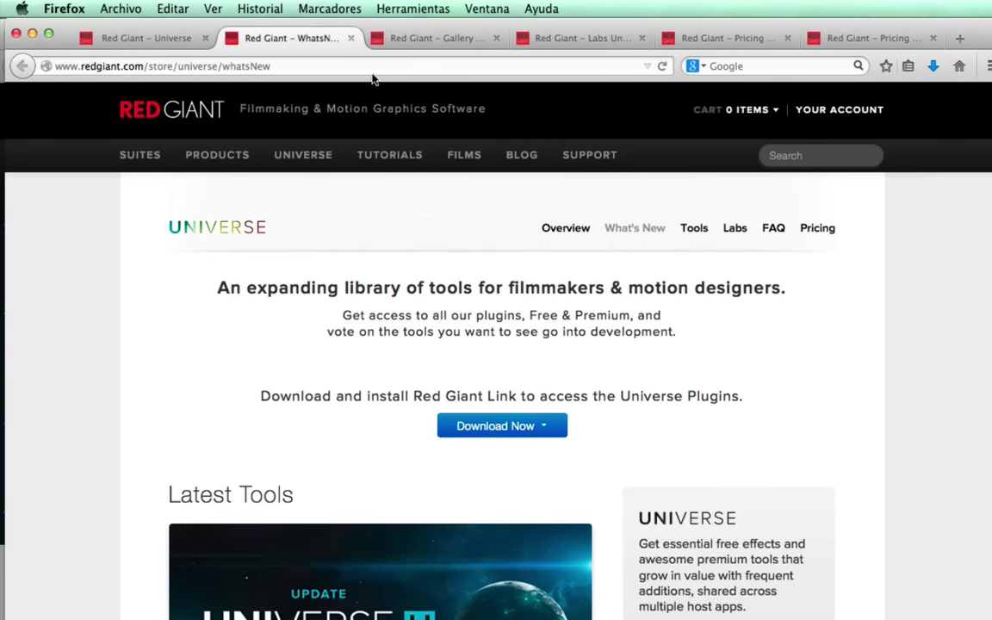
{"action": "left_click", "coordinate": [393, 39]}
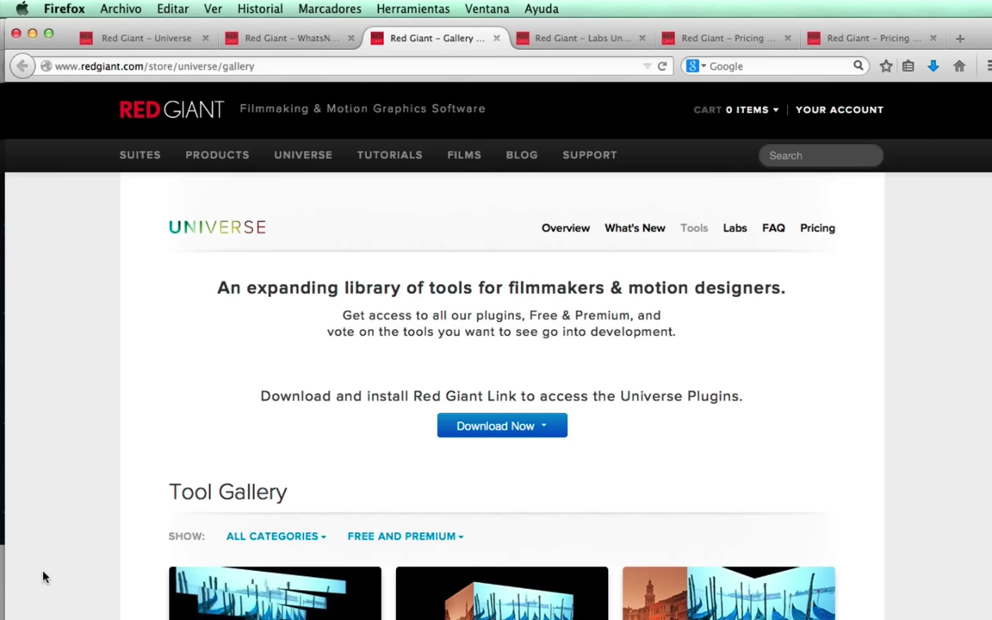
Step: Scroll the Tool Gallery down to the Holomatrix card and open its preview video
{"action": "scroll", "coordinate": [44, 576], "scroll_direction": "down", "scroll_amount": 4}
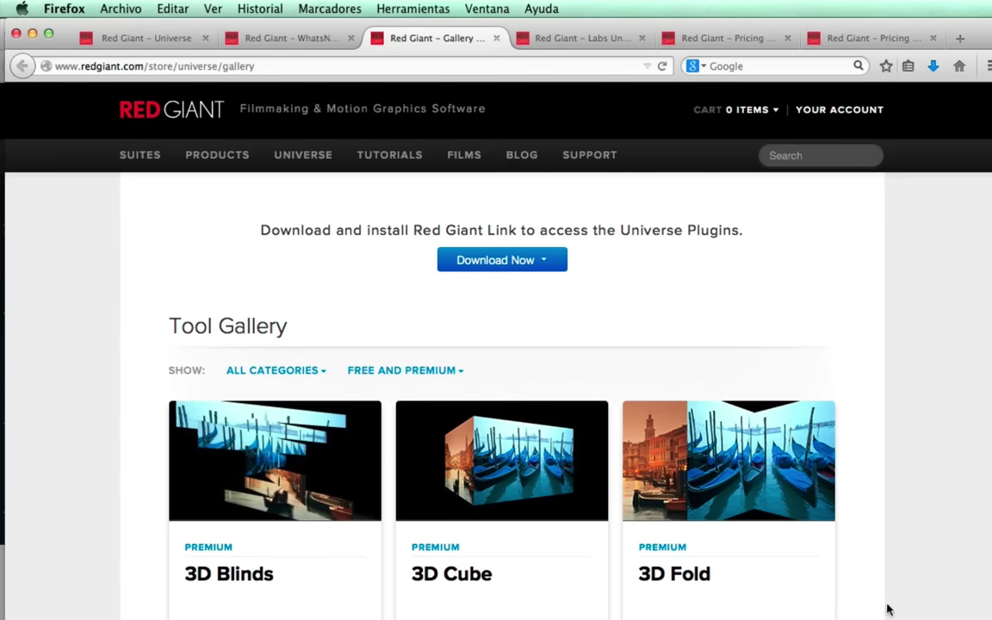
{"action": "scroll", "coordinate": [502, 387], "scroll_direction": "down", "scroll_amount": 15}
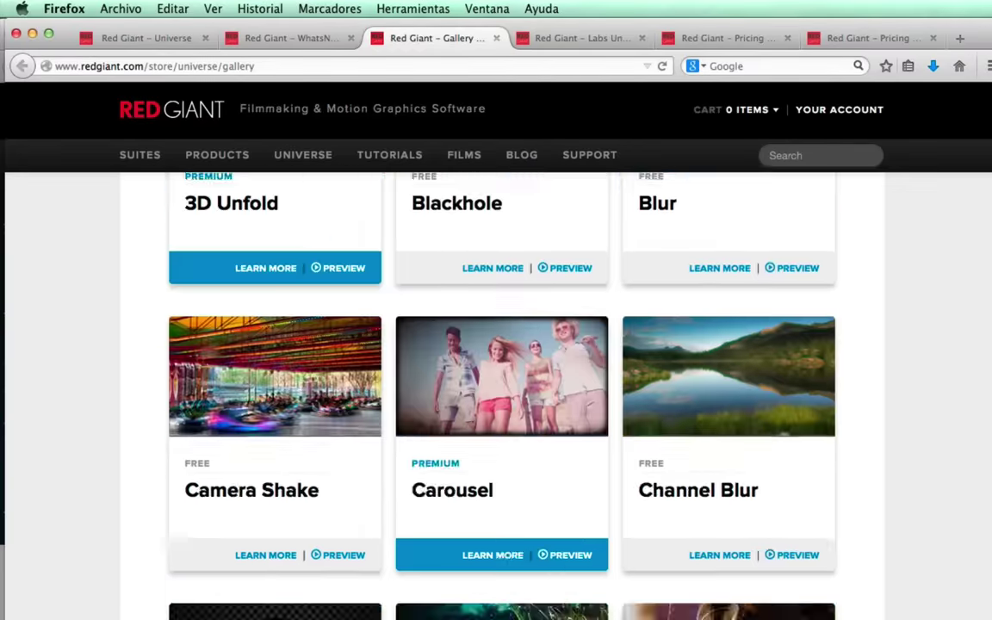
{"action": "scroll", "coordinate": [502, 388], "scroll_direction": "down", "scroll_amount": 15}
{"action": "scroll", "coordinate": [502, 388], "scroll_direction": "down", "scroll_amount": 8}
{"action": "scroll", "coordinate": [502, 388], "scroll_direction": "down", "scroll_amount": 10}
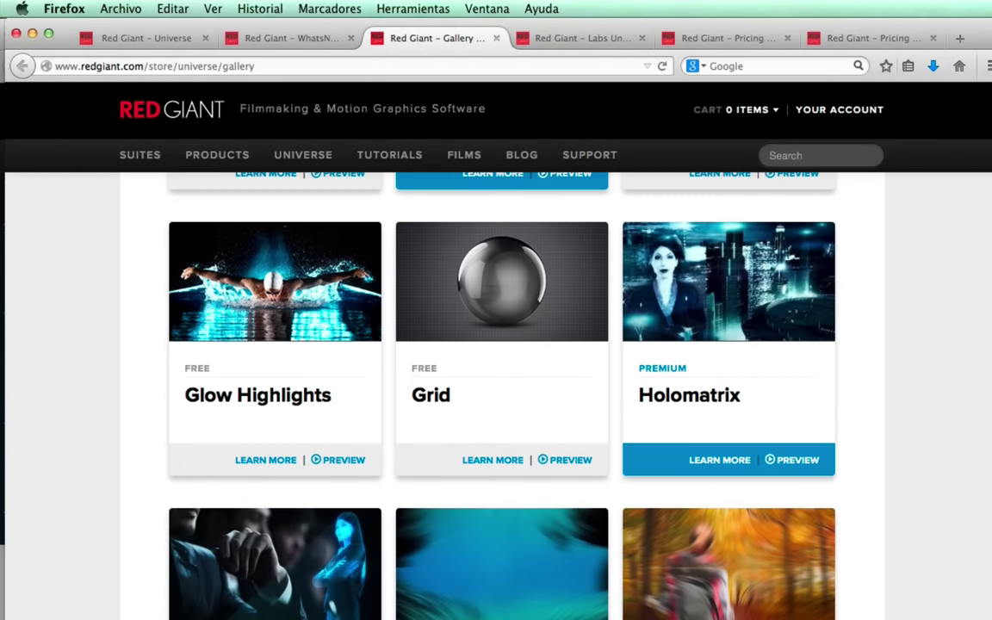
{"action": "scroll", "coordinate": [502, 387], "scroll_direction": "up", "scroll_amount": 2}
{"action": "scroll", "coordinate": [502, 388], "scroll_direction": "up", "scroll_amount": 1}
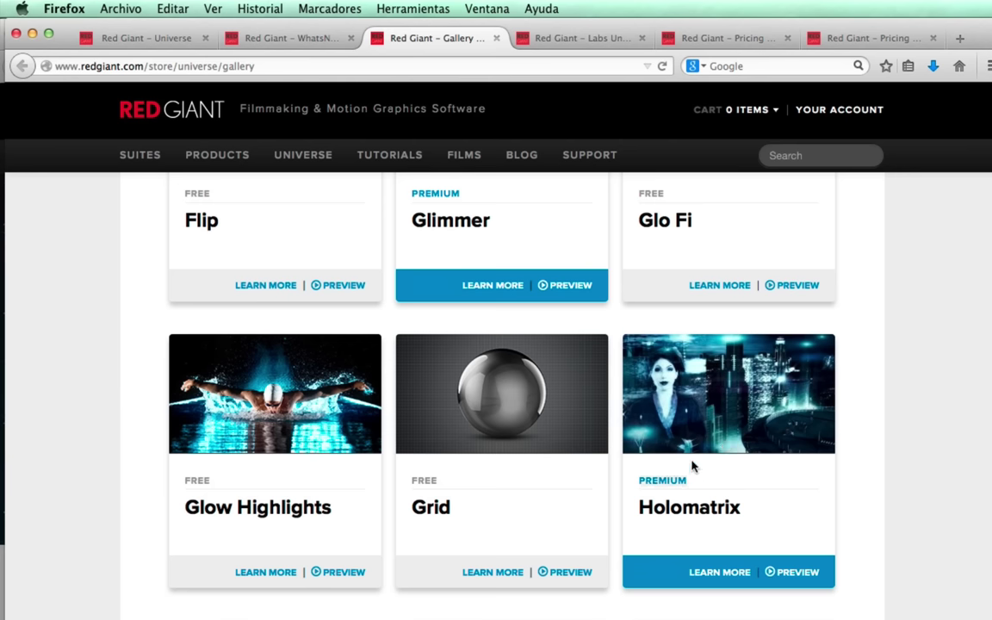
{"action": "mouse_move", "coordinate": [710, 573]}
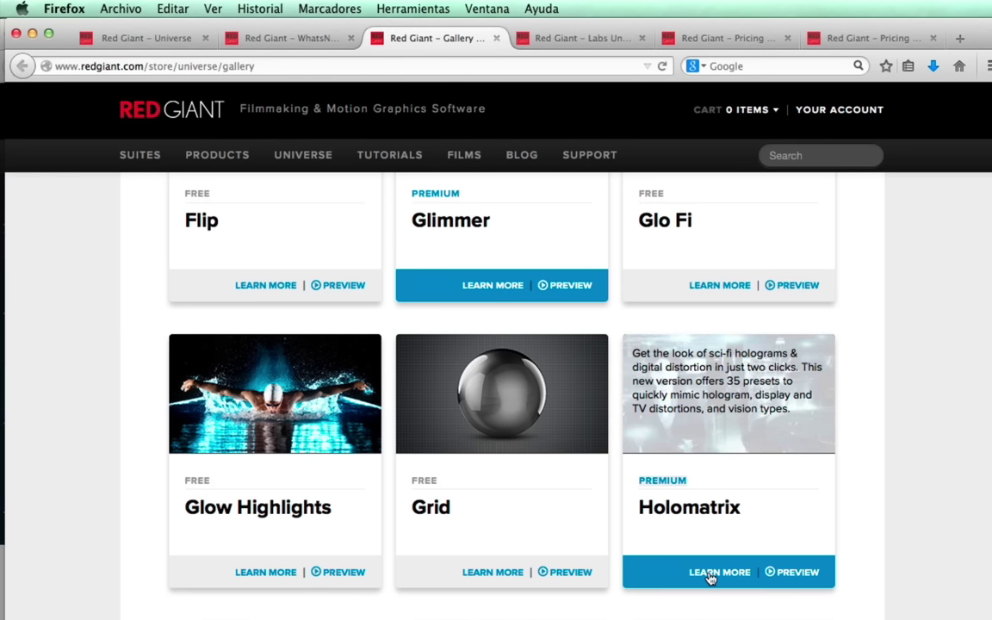
{"action": "left_click", "coordinate": [797, 573]}
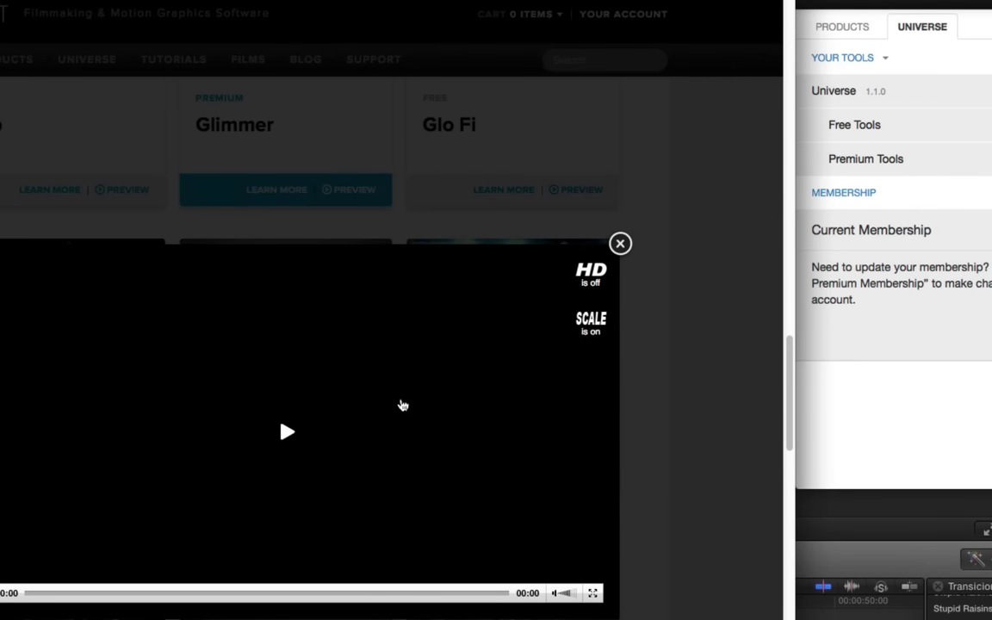
Step: Play the Holomatrix hologram preview briefly, then close it
{"action": "left_click", "coordinate": [286, 431]}
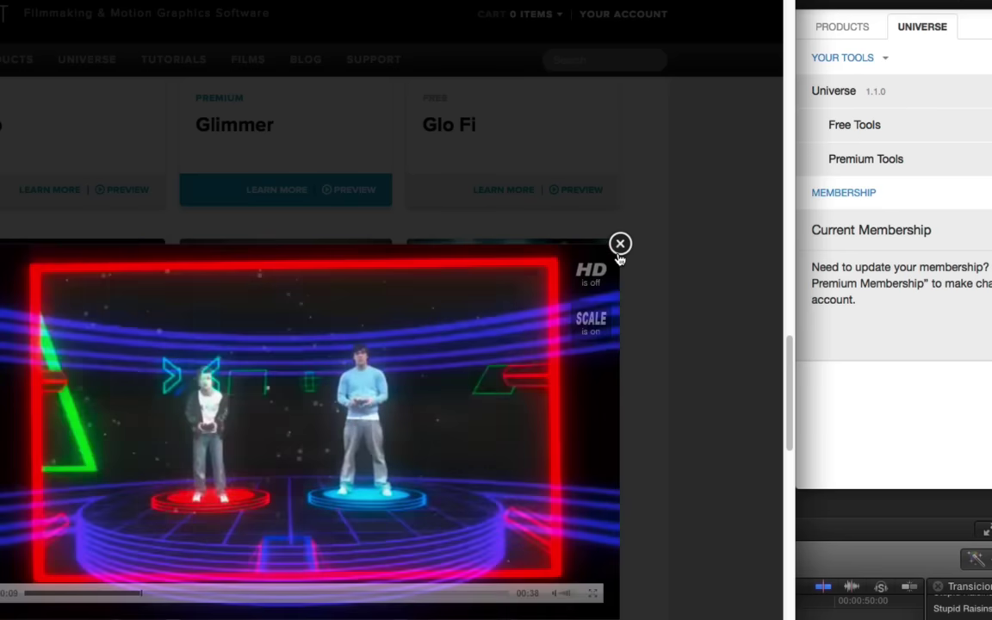
{"action": "left_click", "coordinate": [622, 245]}
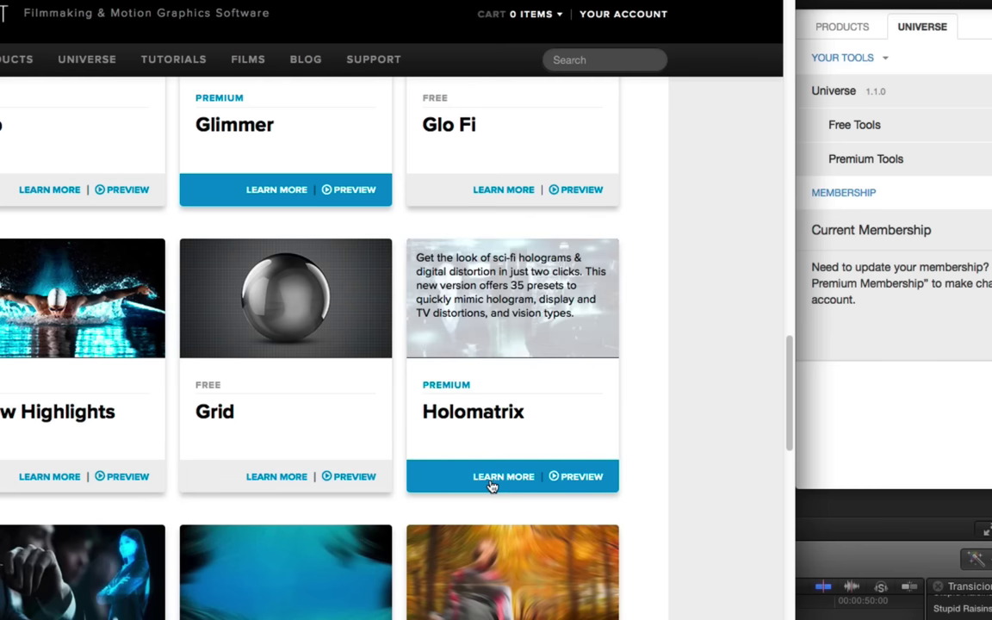
Step: Scroll down through the Holomatrix premium product page details
{"action": "right_click", "coordinate": [493, 479]}
{"action": "left_click", "coordinate": [517, 494]}
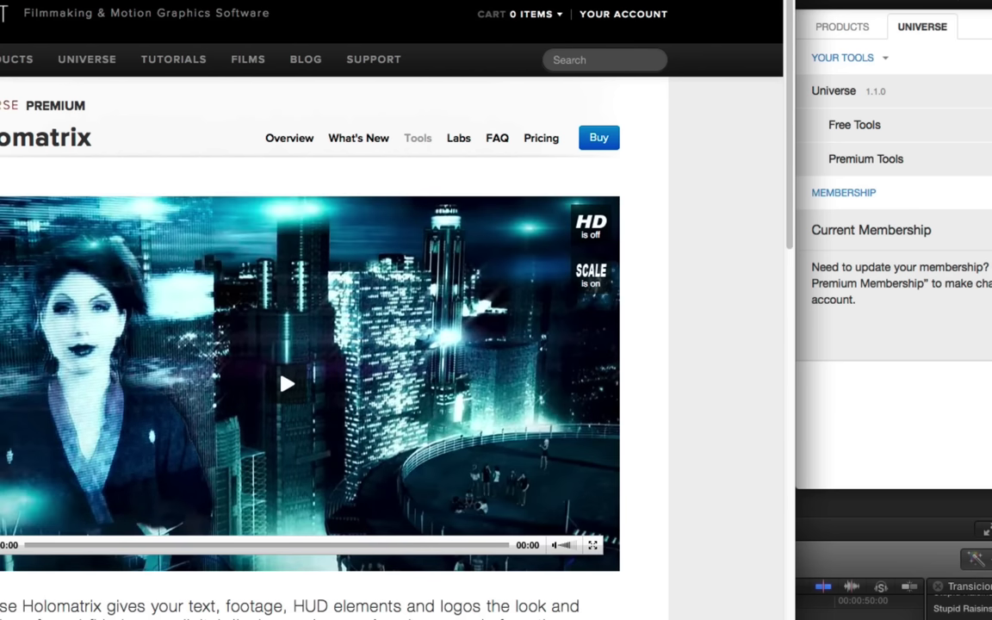
{"action": "scroll", "coordinate": [251, 331], "scroll_direction": "down", "scroll_amount": 3}
{"action": "scroll", "coordinate": [253, 387], "scroll_direction": "down", "scroll_amount": 5}
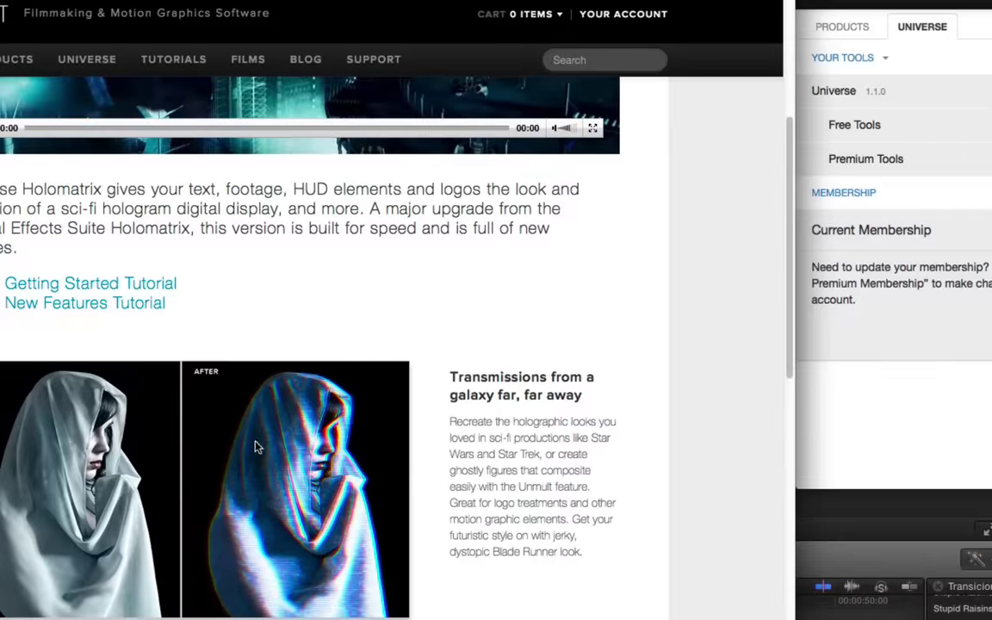
{"action": "scroll", "coordinate": [255, 446], "scroll_direction": "down", "scroll_amount": 4}
{"action": "scroll", "coordinate": [259, 315], "scroll_direction": "down", "scroll_amount": 3}
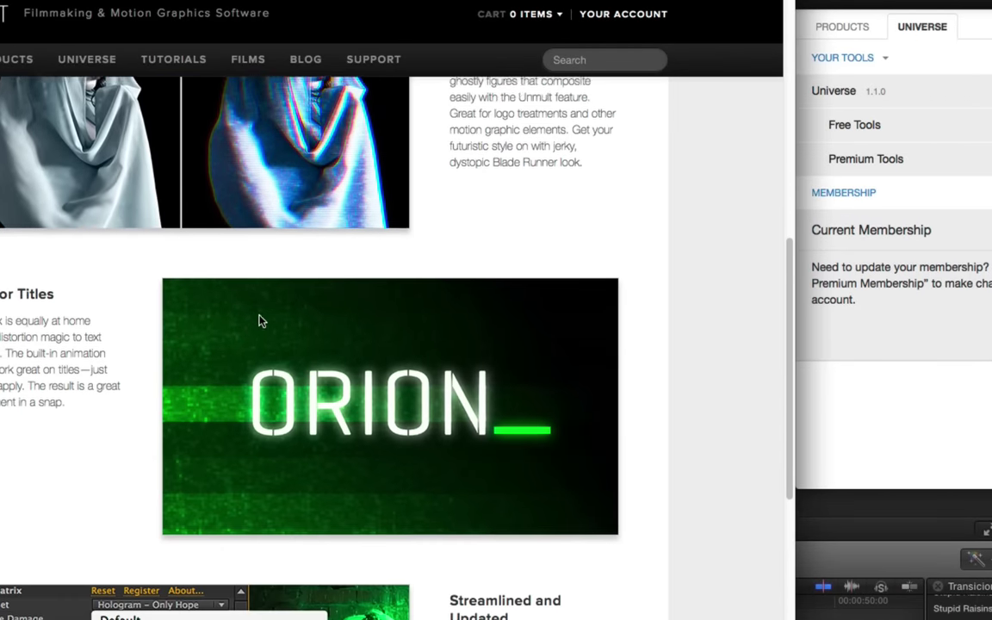
{"action": "scroll", "coordinate": [262, 320], "scroll_direction": "down", "scroll_amount": 4}
{"action": "scroll", "coordinate": [792, 407], "scroll_direction": "down", "scroll_amount": 3}
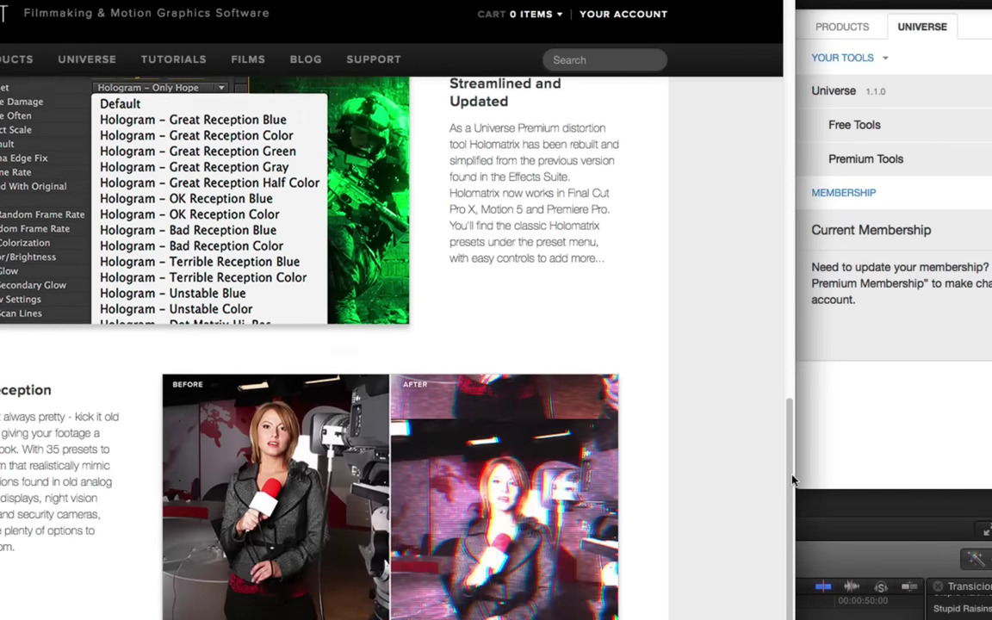
{"action": "scroll", "coordinate": [792, 406], "scroll_direction": "down", "scroll_amount": 3}
{"action": "scroll", "coordinate": [792, 406], "scroll_direction": "down", "scroll_amount": 3}
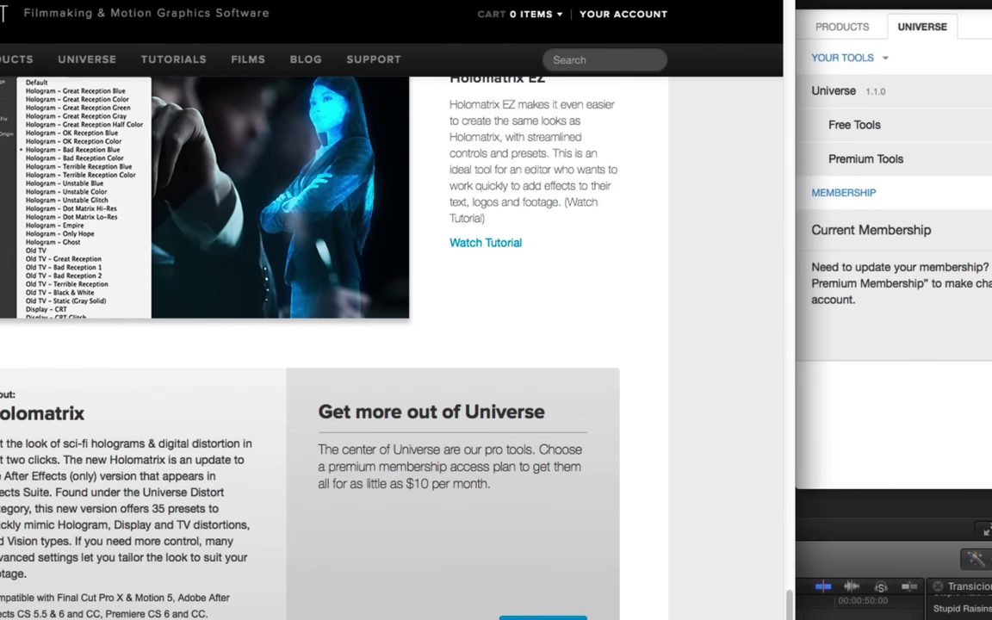
Step: Load the New Features Tutorial, then go back to the Universe Tool Gallery
{"action": "scroll", "coordinate": [819, 432], "scroll_direction": "up", "scroll_amount": 5}
{"action": "scroll", "coordinate": [824, 205], "scroll_direction": "up", "scroll_amount": 5}
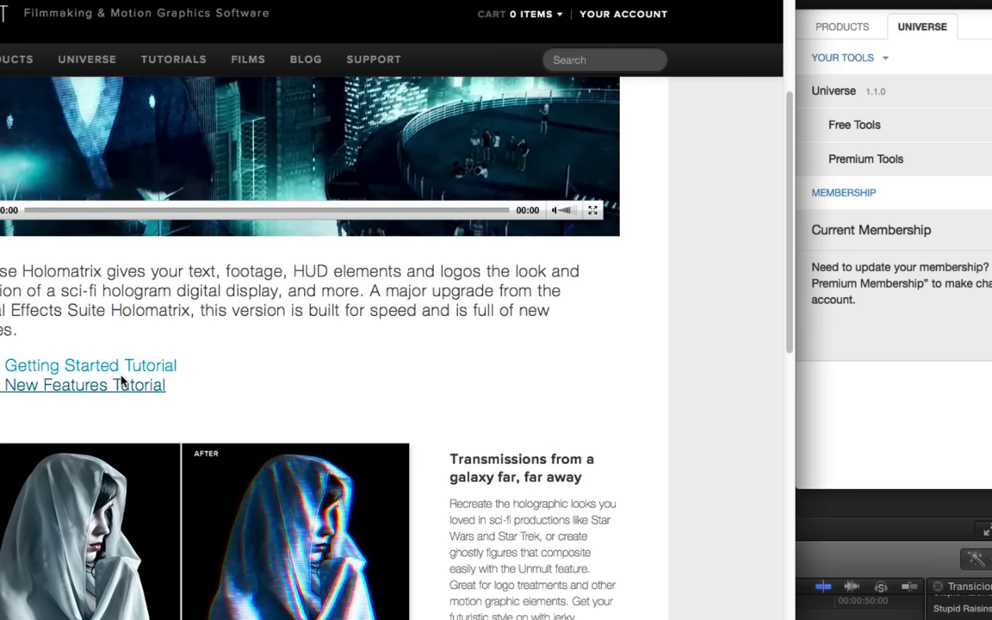
{"action": "left_click", "coordinate": [121, 379]}
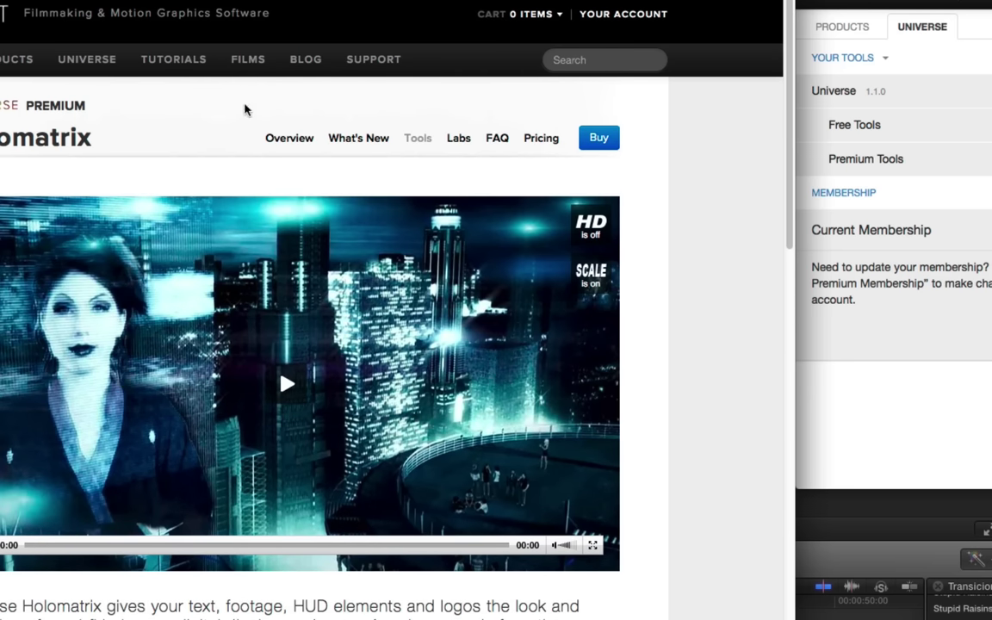
{"action": "key", "text": "super+bracketleft"}
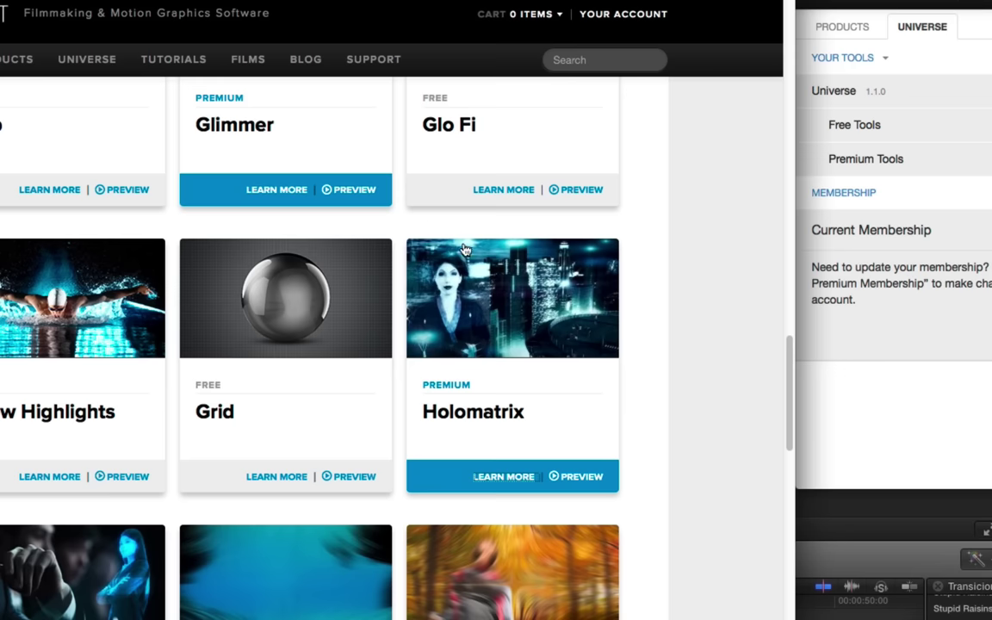
Step: Filter the Universe Tool Gallery to show only FREE tools
{"action": "scroll", "coordinate": [463, 250], "scroll_direction": "up", "scroll_amount": 2}
{"action": "scroll", "coordinate": [463, 250], "scroll_direction": "up", "scroll_amount": 4}
{"action": "scroll", "coordinate": [464, 249], "scroll_direction": "up", "scroll_amount": 4}
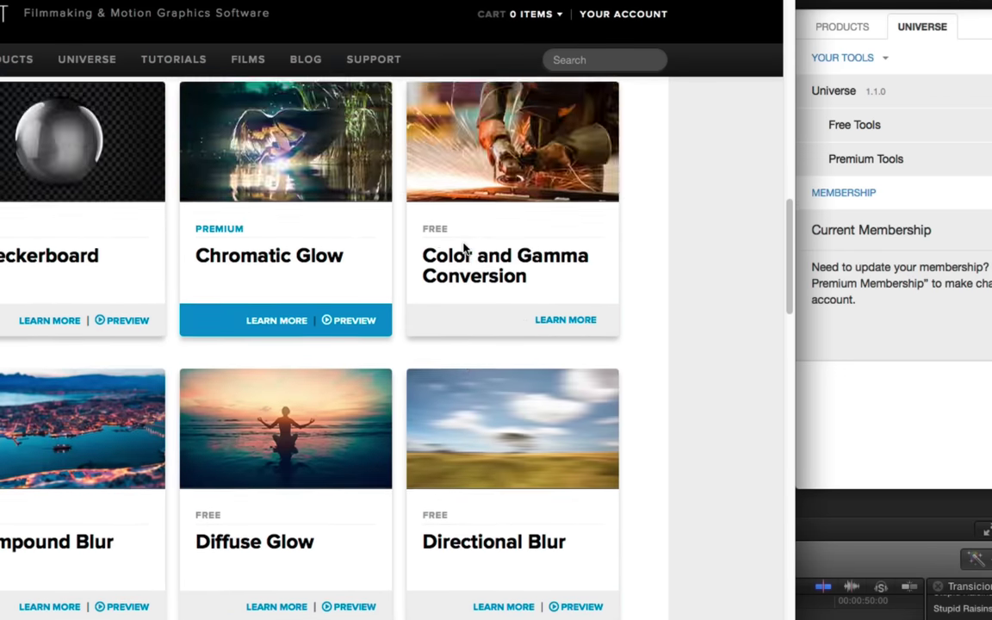
{"action": "scroll", "coordinate": [464, 250], "scroll_direction": "up", "scroll_amount": 5}
{"action": "scroll", "coordinate": [463, 249], "scroll_direction": "up", "scroll_amount": 5}
{"action": "scroll", "coordinate": [465, 250], "scroll_direction": "up", "scroll_amount": 5}
{"action": "scroll", "coordinate": [263, 248], "scroll_direction": "up", "scroll_amount": 1}
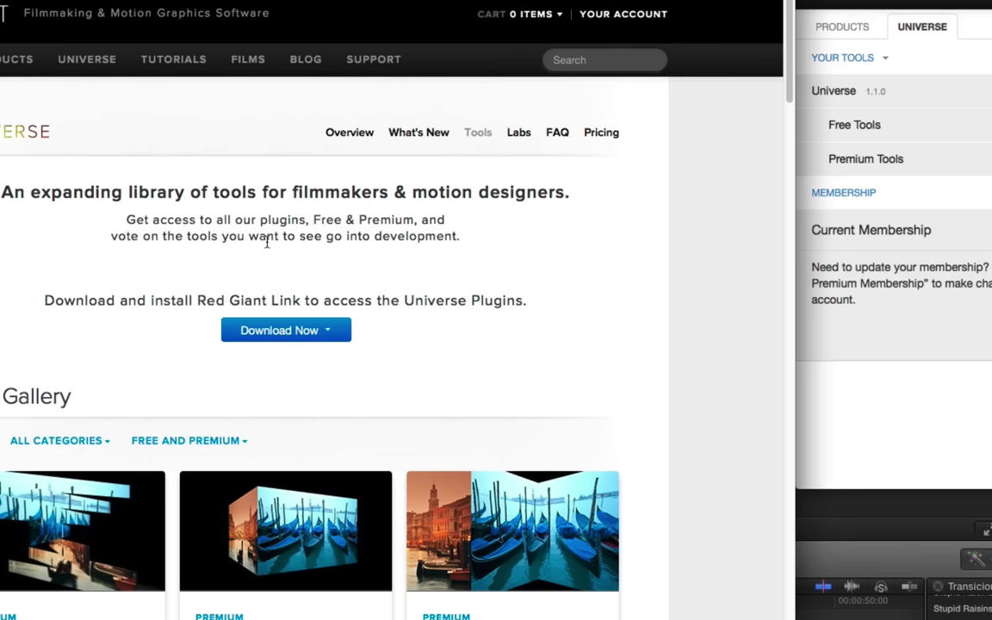
{"action": "mouse_move", "coordinate": [198, 441]}
{"action": "left_click", "coordinate": [158, 491]}
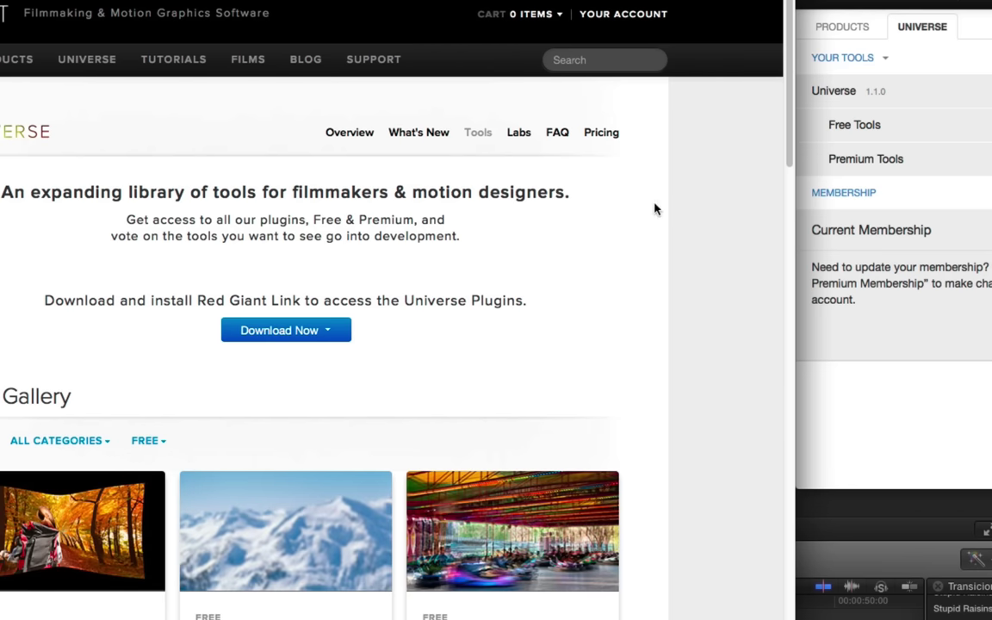
Step: Move the Red Giant Link window to the left to uncover the viewer
{"action": "left_click_drag", "start_coordinate": [789, 131], "coordinate": [796, 249]}
{"action": "left_click_drag", "start_coordinate": [796, 248], "coordinate": [791, 23]}
{"action": "left_click_drag", "start_coordinate": [895, 2], "coordinate": [110, 155]}
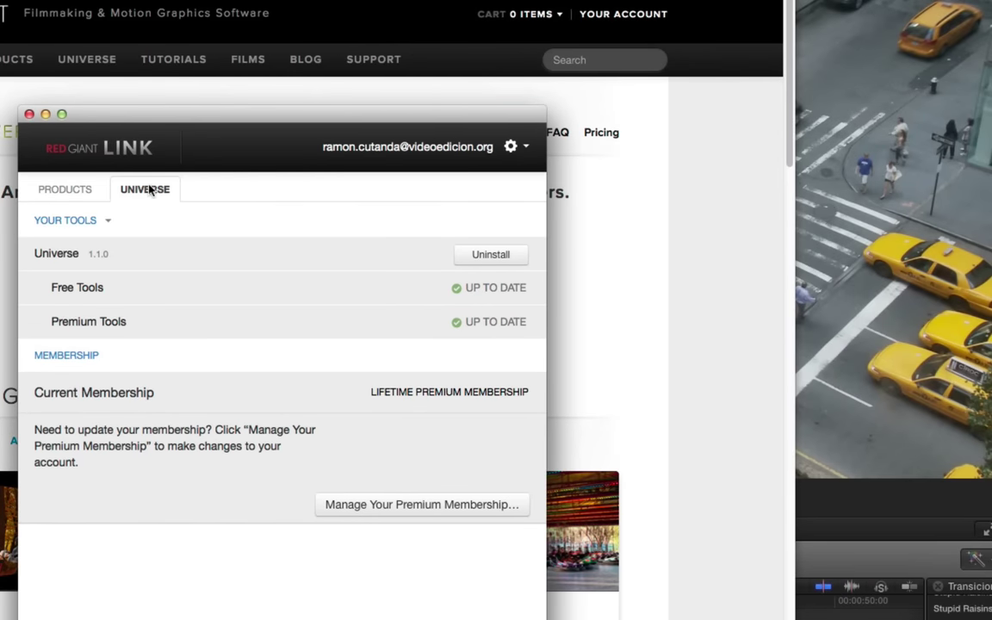
Step: Check Red Giant Link's installed products list, then the Universe tools and membership status
{"action": "left_click", "coordinate": [65, 191]}
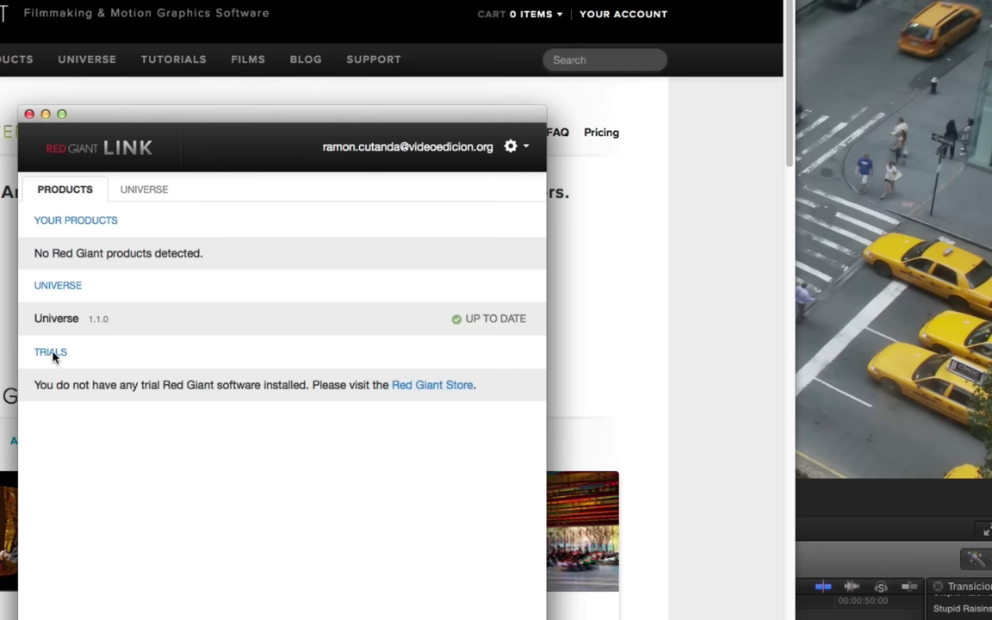
{"action": "left_click", "coordinate": [140, 191]}
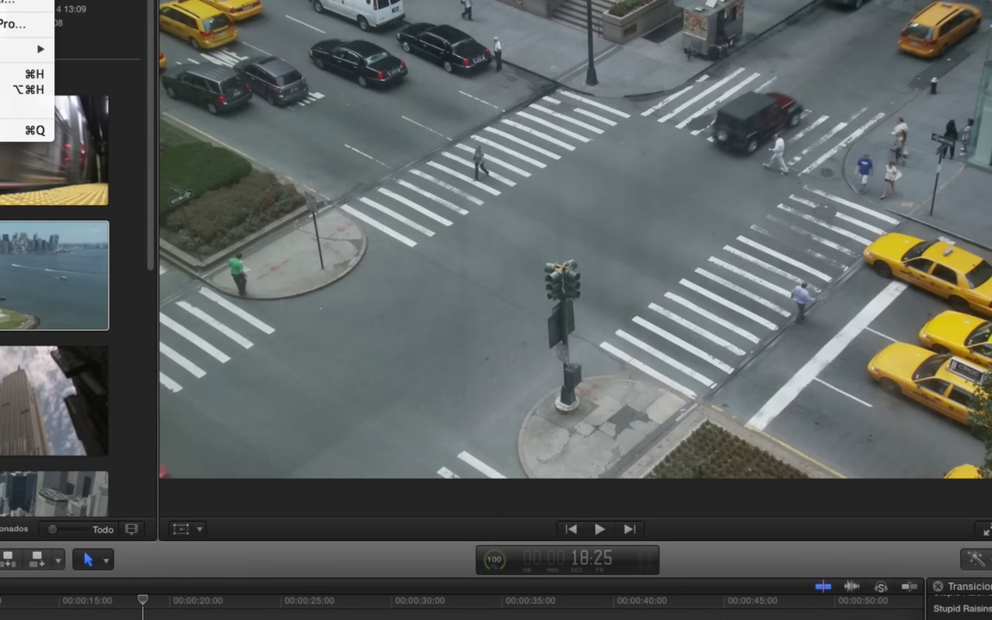
{"action": "left_click", "coordinate": [26, 2]}
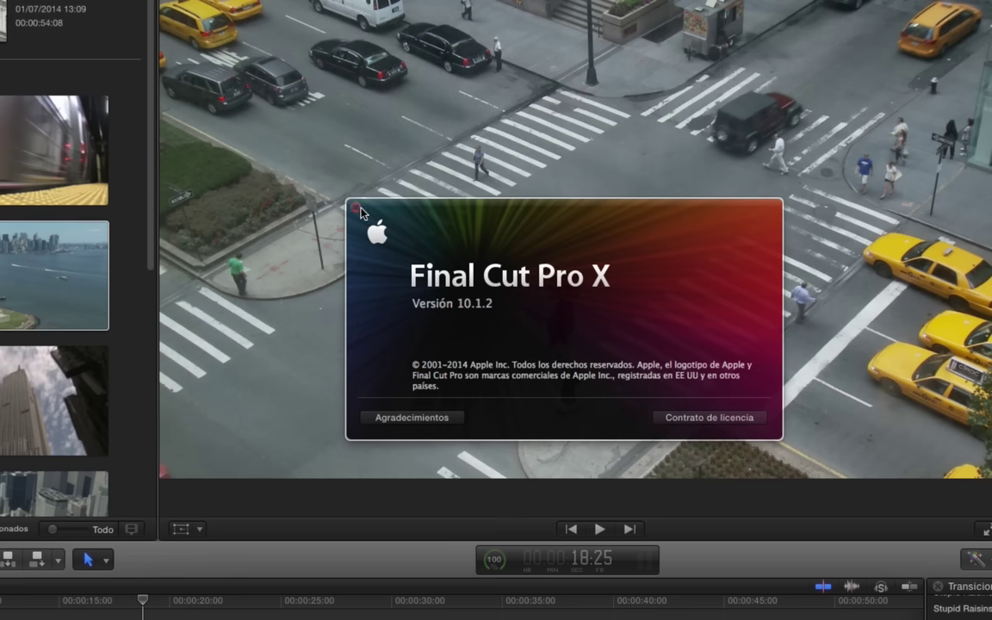
{"action": "left_click", "coordinate": [355, 209]}
{"action": "left_click", "coordinate": [26, 3]}
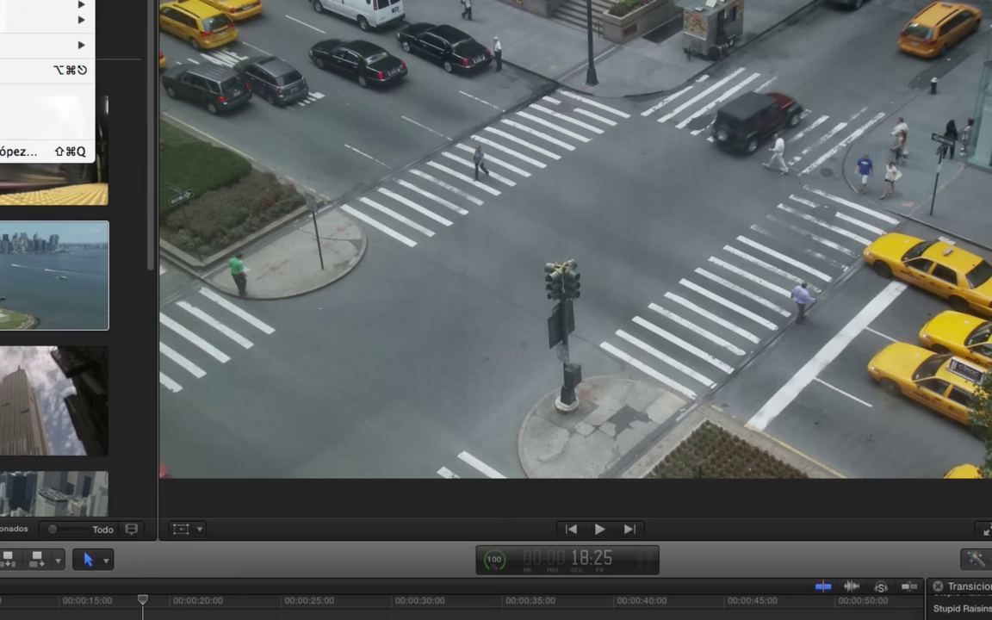
{"action": "left_click", "coordinate": [34, 2]}
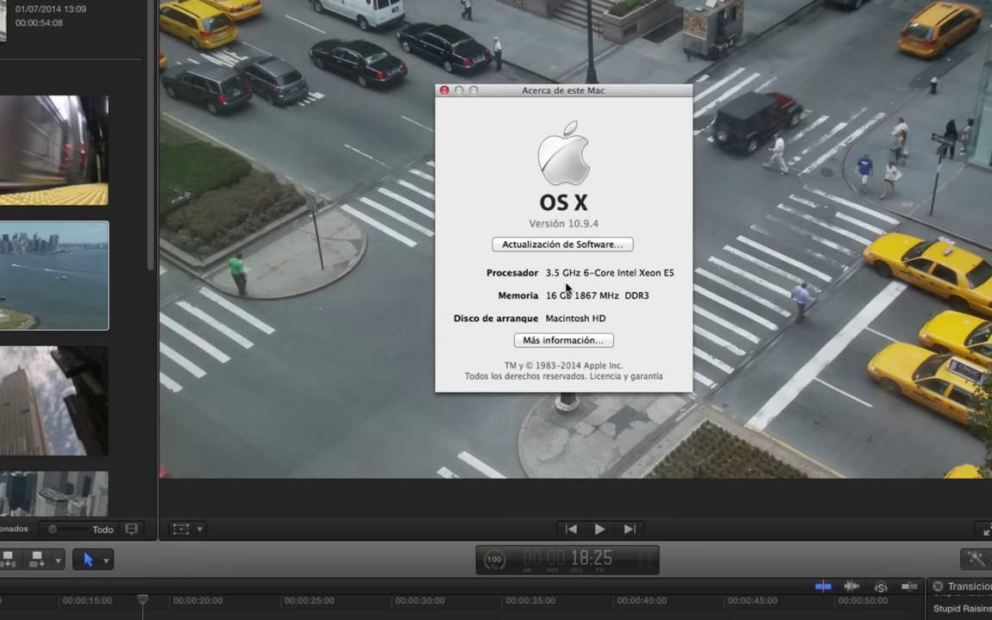
{"action": "left_click", "coordinate": [564, 341]}
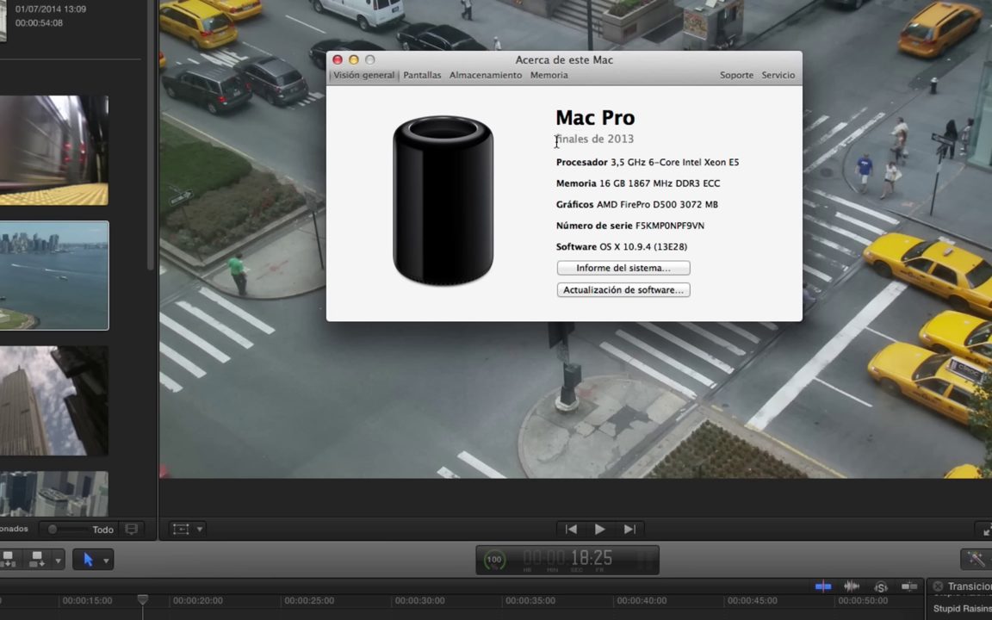
{"action": "mouse_move", "coordinate": [556, 140]}
{"action": "left_mouse_down"}
{"action": "mouse_move", "coordinate": [637, 141]}
{"action": "mouse_move", "coordinate": [655, 164]}
{"action": "left_mouse_up"}
{"action": "left_click", "coordinate": [609, 163]}
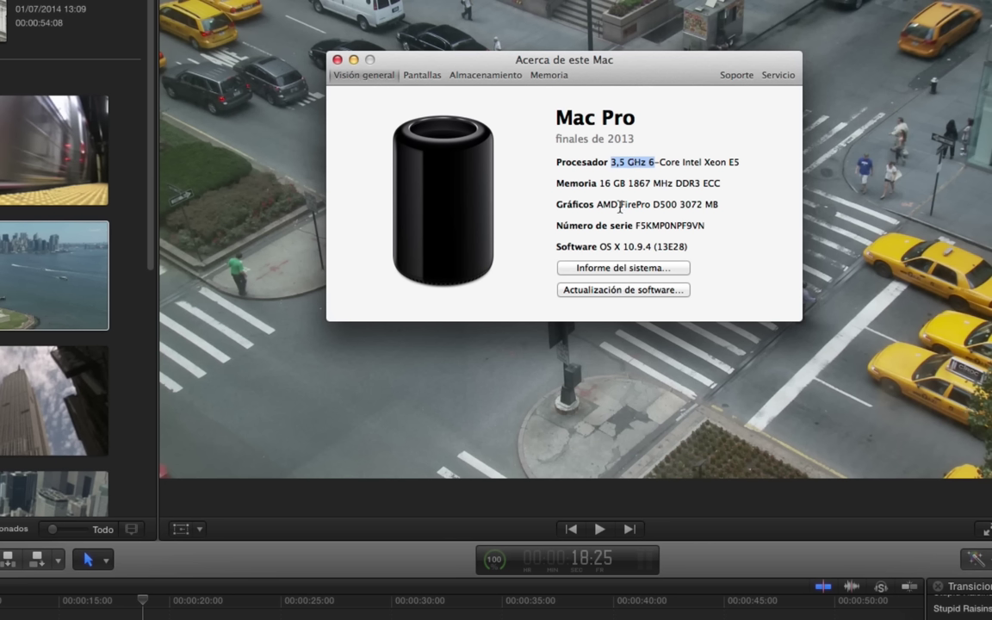
{"action": "left_click_drag", "start_coordinate": [597, 205], "coordinate": [677, 203]}
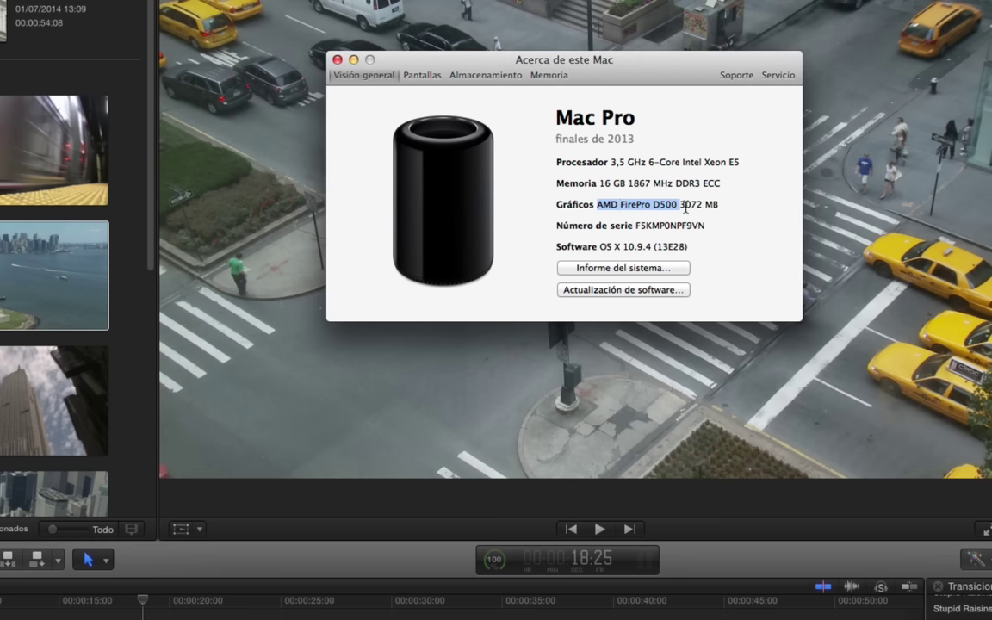
{"action": "left_click", "coordinate": [682, 205]}
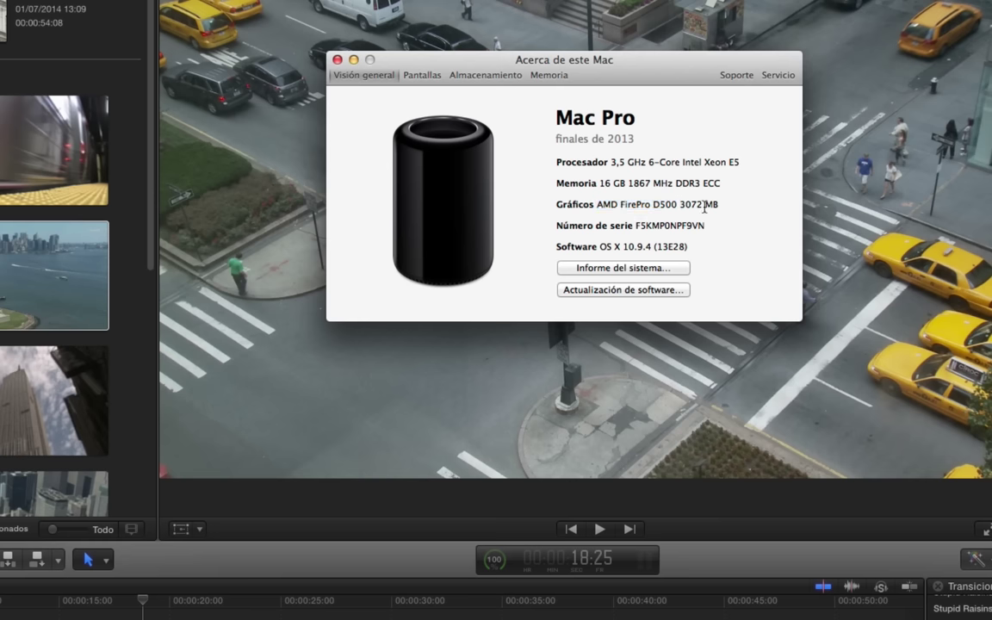
{"action": "left_click", "coordinate": [337, 60]}
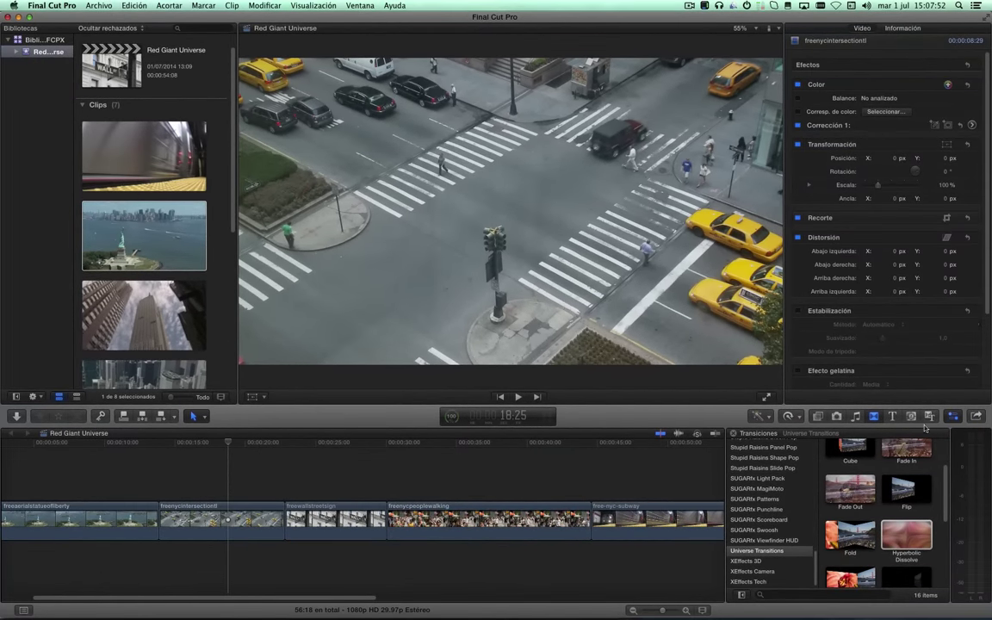
Step: Place a Universe Noise Turbulence Noise generator above the NYC clips near 24 seconds and select it
{"action": "left_click", "coordinate": [912, 417]}
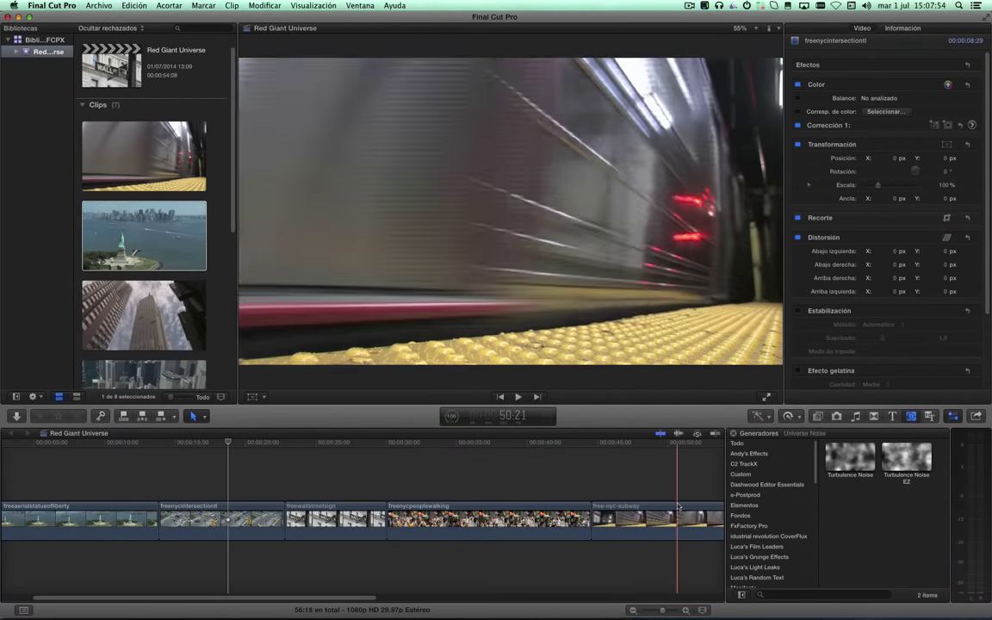
{"action": "scroll", "coordinate": [799, 495], "scroll_direction": "down", "scroll_amount": 10}
{"action": "scroll", "coordinate": [800, 495], "scroll_direction": "down", "scroll_amount": 4}
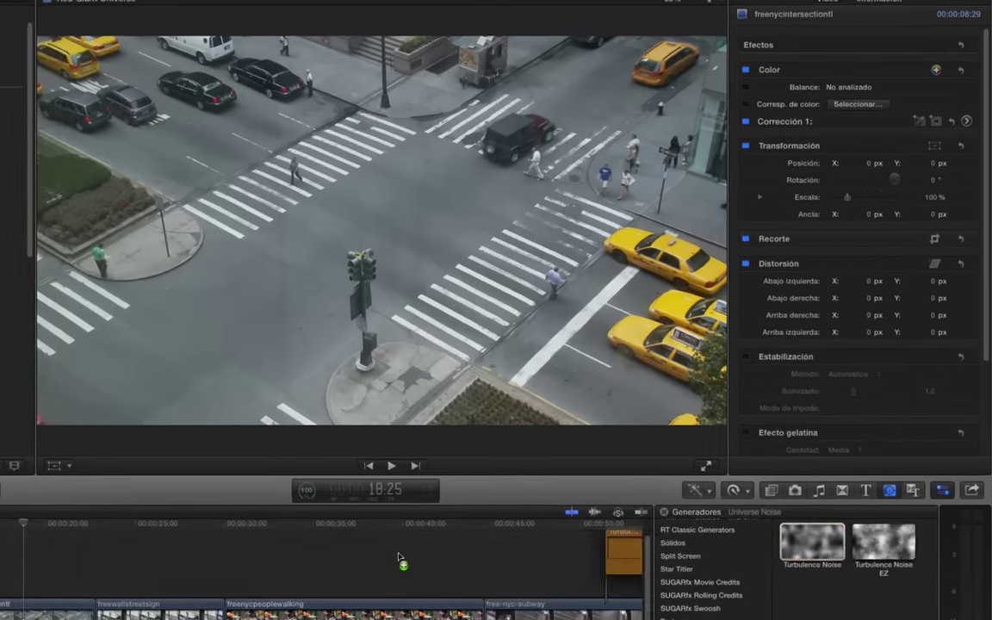
{"action": "left_click_drag", "start_coordinate": [821, 484], "coordinate": [358, 457]}
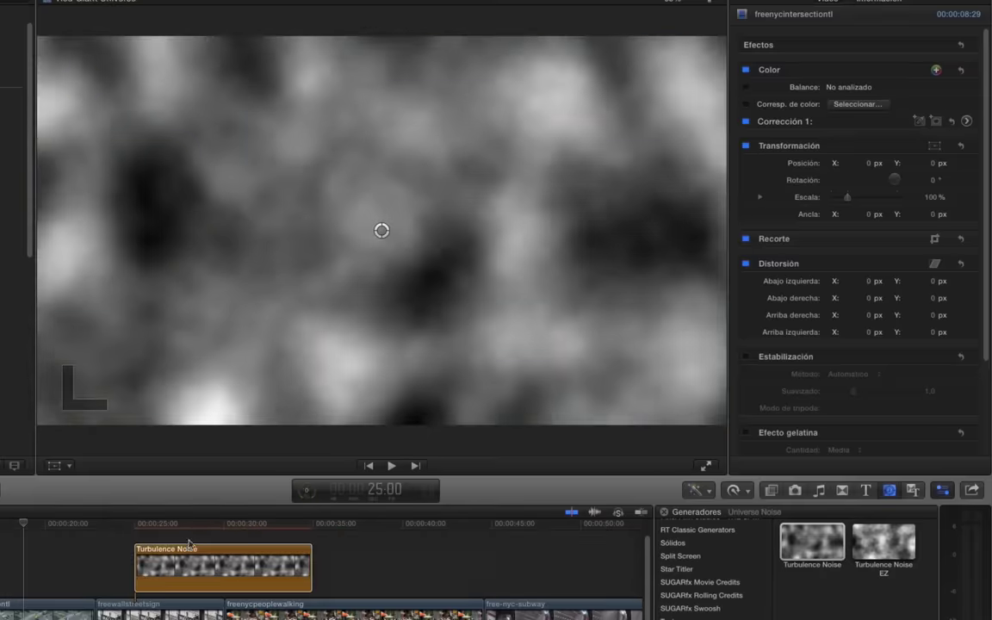
{"action": "left_click", "coordinate": [188, 544]}
{"action": "left_click", "coordinate": [178, 527]}
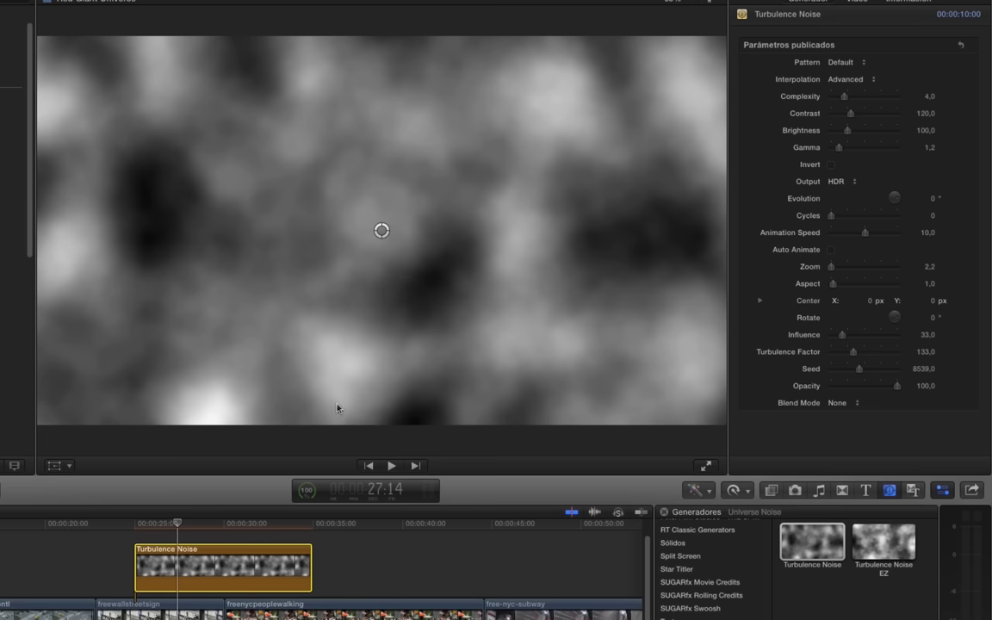
Step: Switch the Turbulence Noise pattern to Aero, then Scramble, and try another Complexity value
{"action": "left_click", "coordinate": [840, 62]}
{"action": "left_click", "coordinate": [853, 93]}
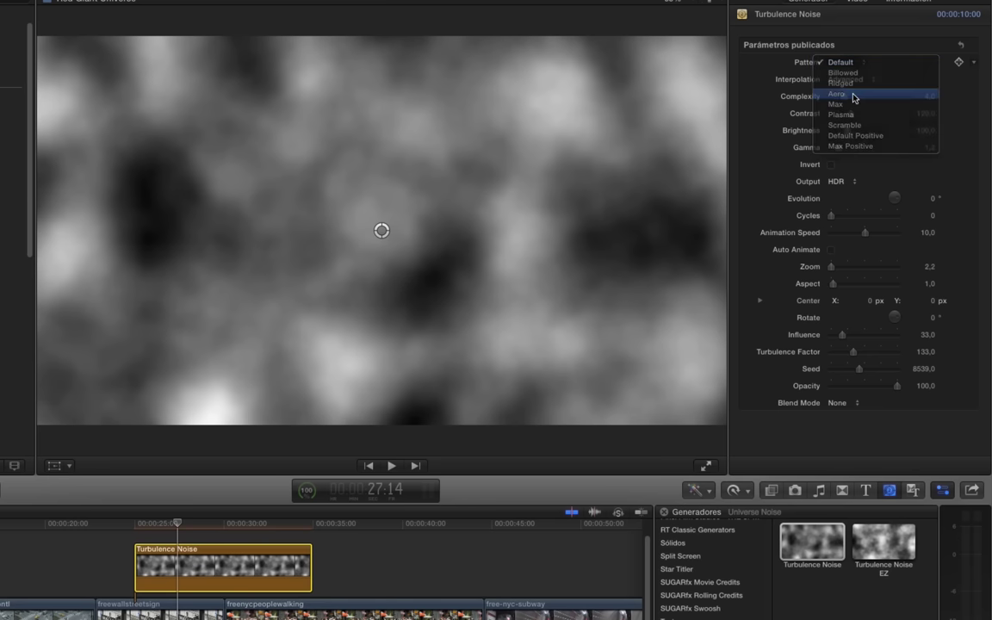
{"action": "left_click", "coordinate": [842, 63]}
{"action": "left_click", "coordinate": [852, 93]}
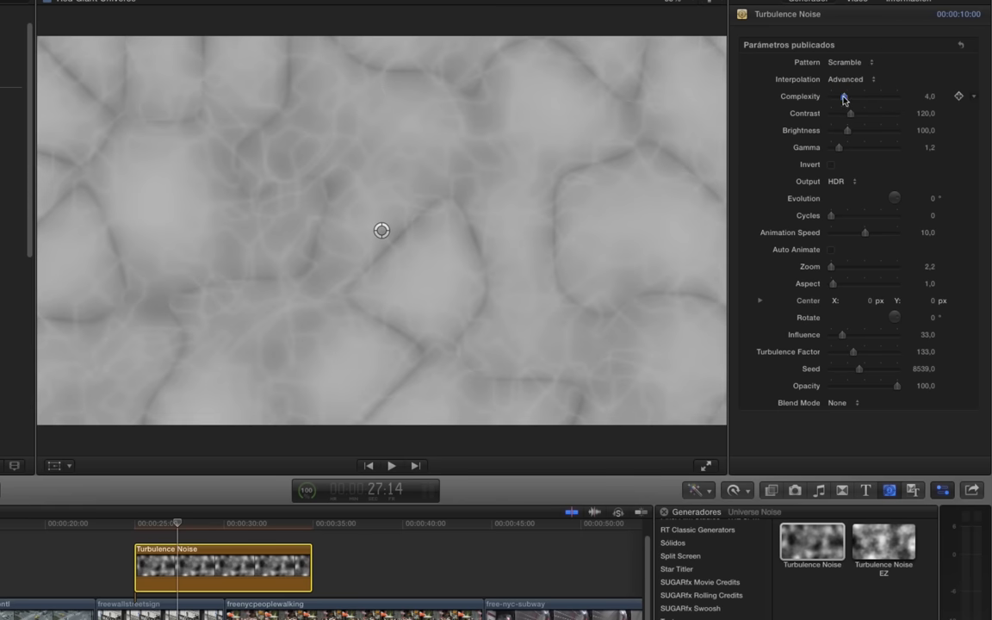
{"action": "mouse_move", "coordinate": [844, 99]}
{"action": "left_mouse_down"}
{"action": "mouse_move", "coordinate": [867, 114]}
{"action": "mouse_move", "coordinate": [849, 131]}
{"action": "left_mouse_up"}
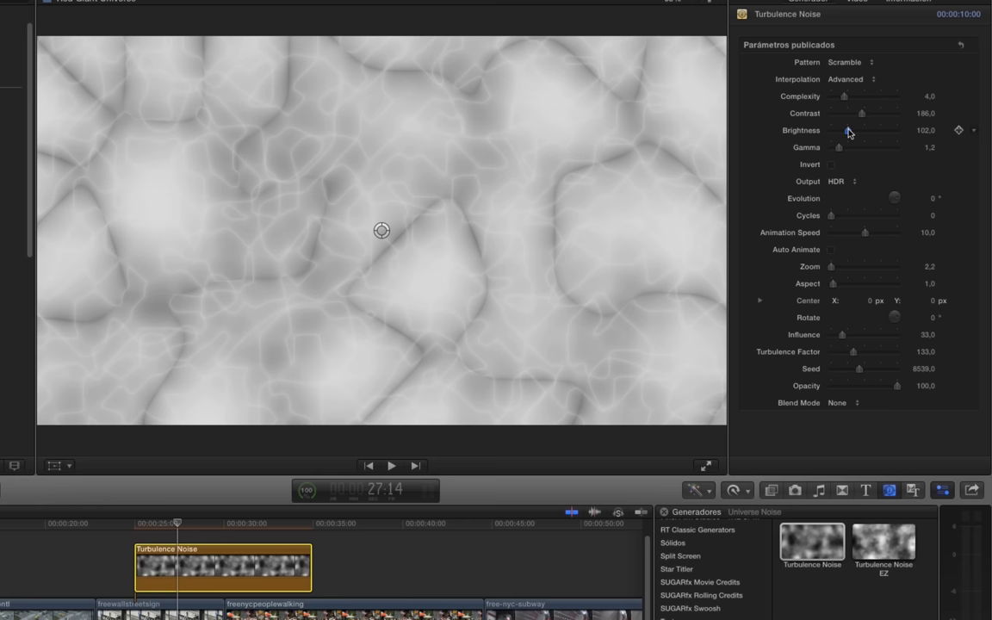
Step: Cycle the noise blend mode through Normal, Color Burn, Color Dodge and Saturation, checking the noise clip
{"action": "left_click", "coordinate": [839, 403]}
{"action": "left_click", "coordinate": [846, 415]}
{"action": "left_click", "coordinate": [846, 403]}
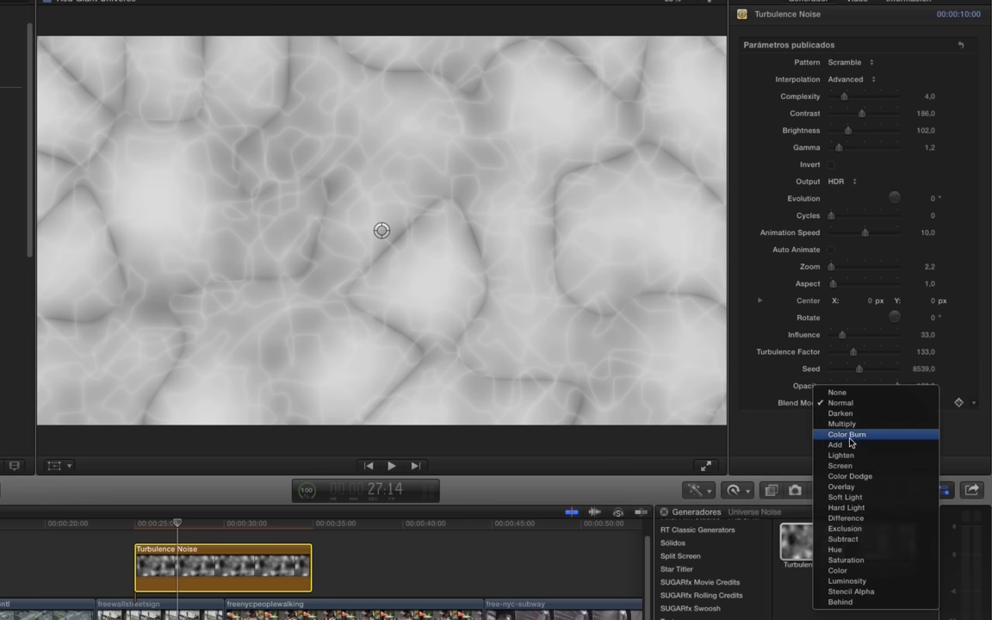
{"action": "left_click", "coordinate": [849, 438]}
{"action": "left_click", "coordinate": [851, 403]}
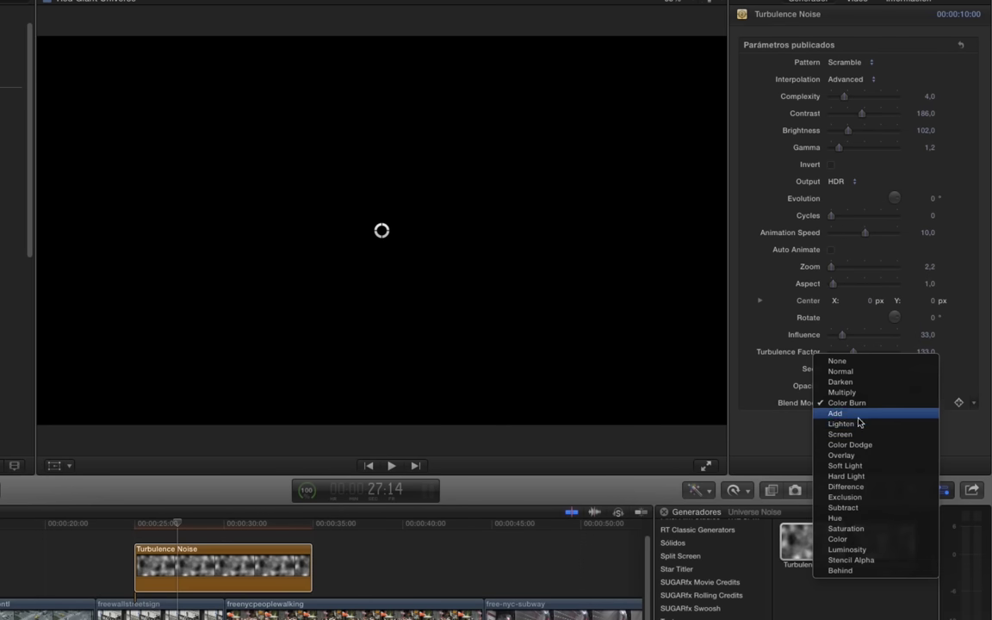
{"action": "left_click", "coordinate": [864, 442]}
{"action": "left_click", "coordinate": [857, 408]}
{"action": "left_click", "coordinate": [852, 477]}
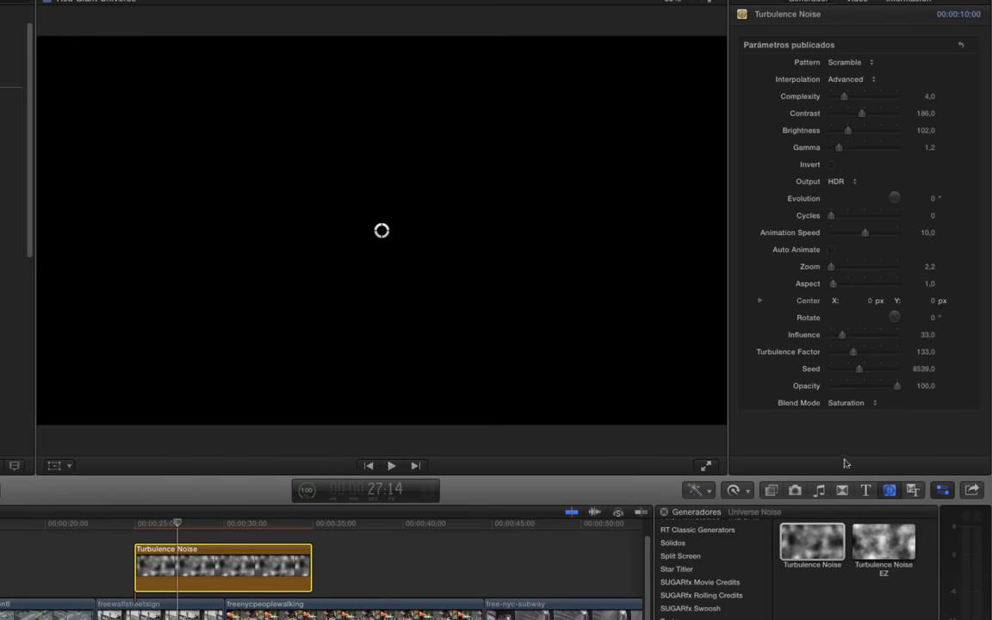
{"action": "left_click", "coordinate": [198, 568]}
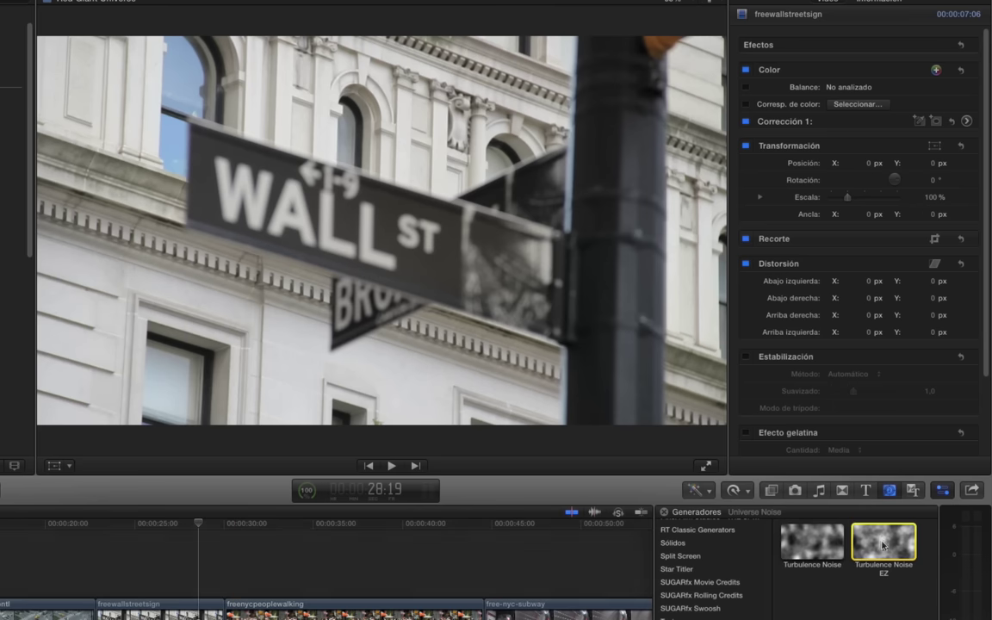
Step: Place Turbulence Noise EZ above the Wall Street clip, undoing a misplaced drop, and preview it
{"action": "left_click_drag", "start_coordinate": [917, 544], "coordinate": [316, 536]}
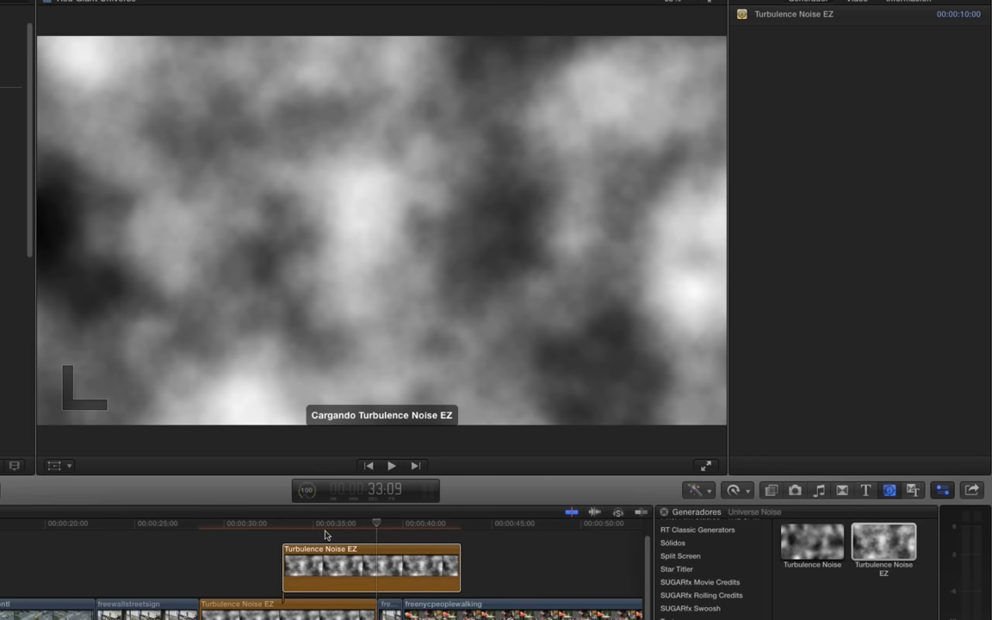
{"action": "left_click", "coordinate": [328, 617]}
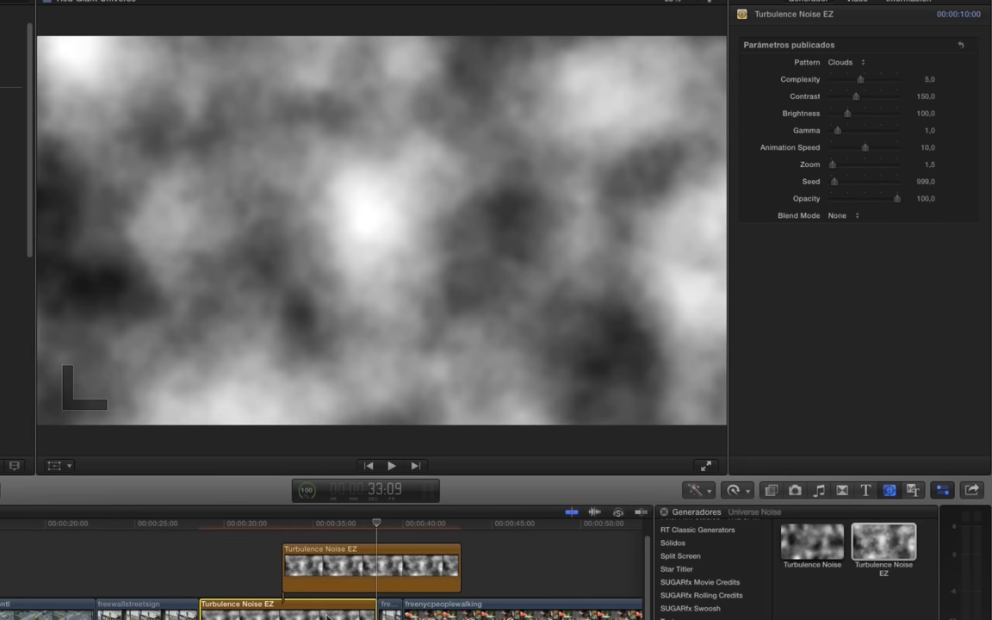
{"action": "key", "text": "Delete"}
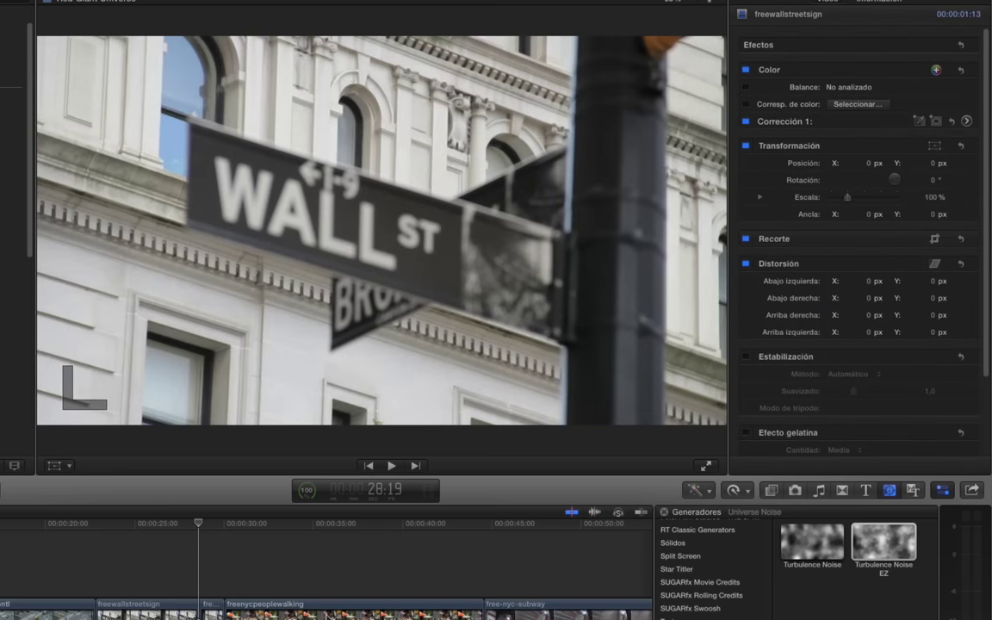
{"action": "key", "text": "ctrl+z"}
{"action": "key", "text": "ctrl+z"}
{"action": "key", "text": "ctrl+z"}
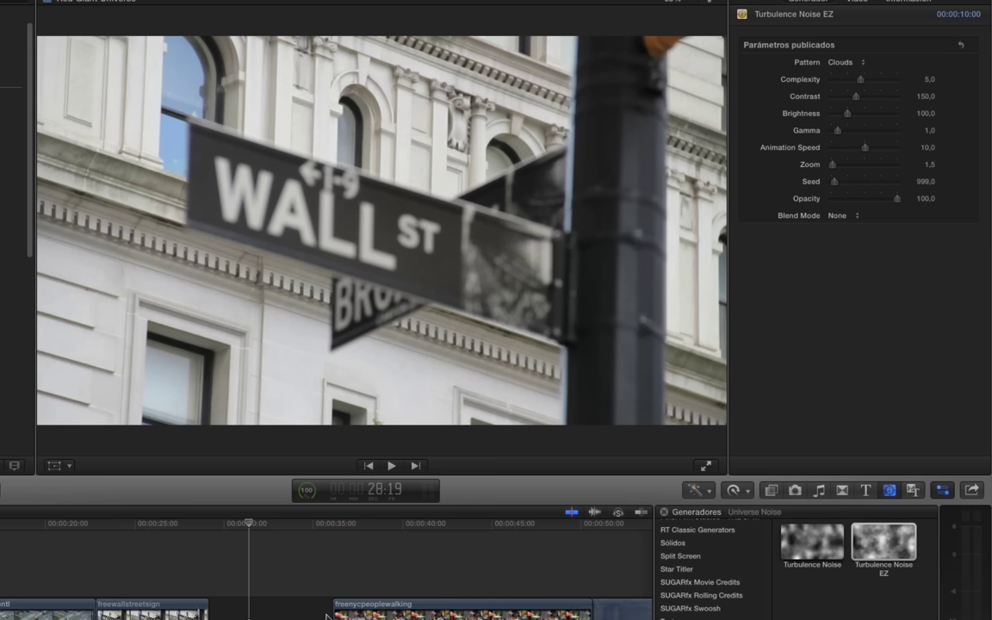
{"action": "left_click_drag", "start_coordinate": [451, 551], "coordinate": [173, 564]}
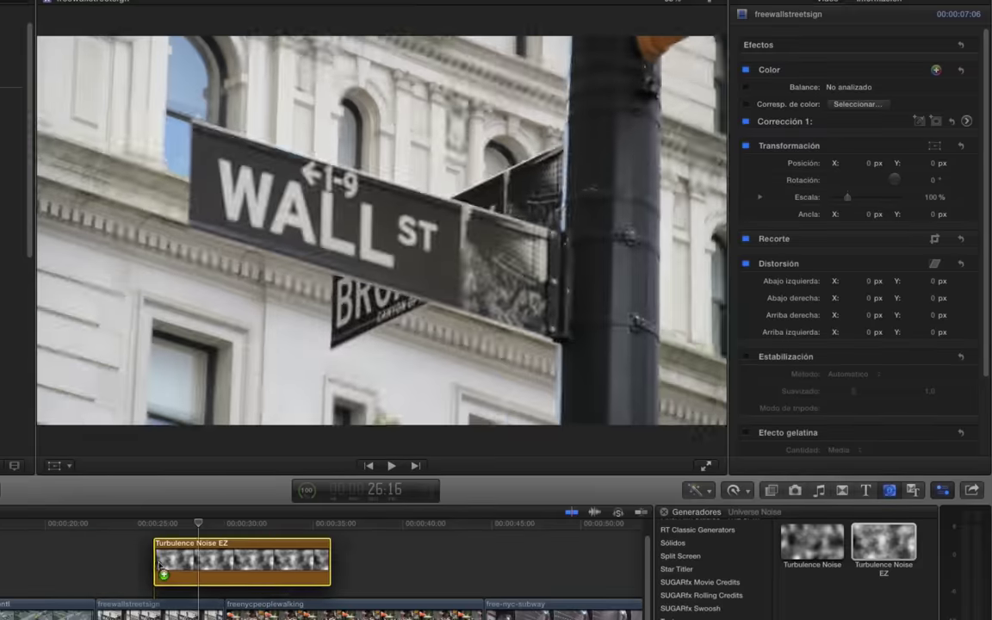
{"action": "left_click", "coordinate": [231, 524]}
{"action": "left_click_drag", "start_coordinate": [232, 527], "coordinate": [186, 525]}
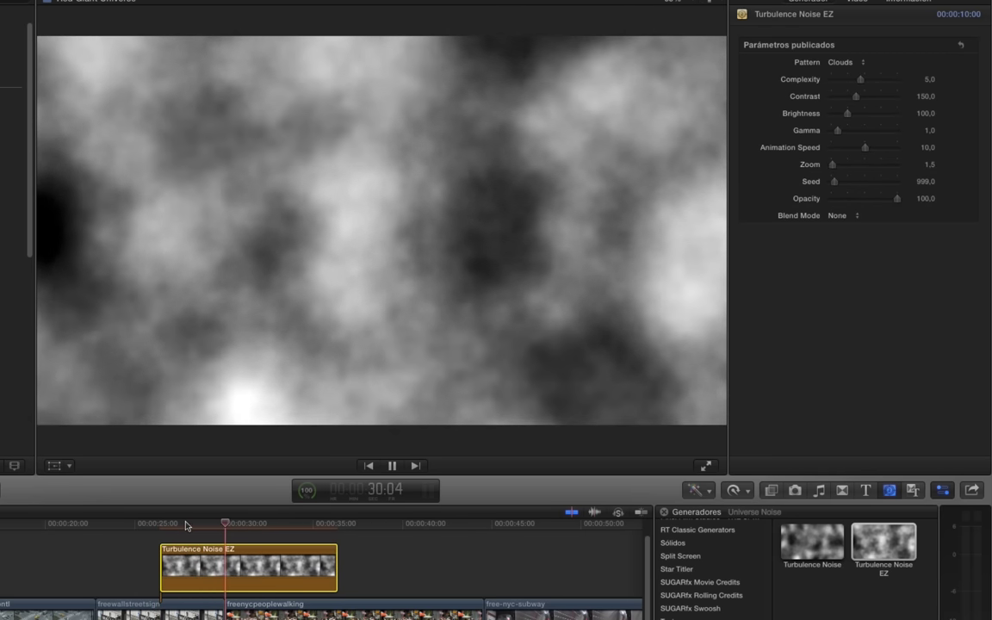
{"action": "key", "text": "space"}
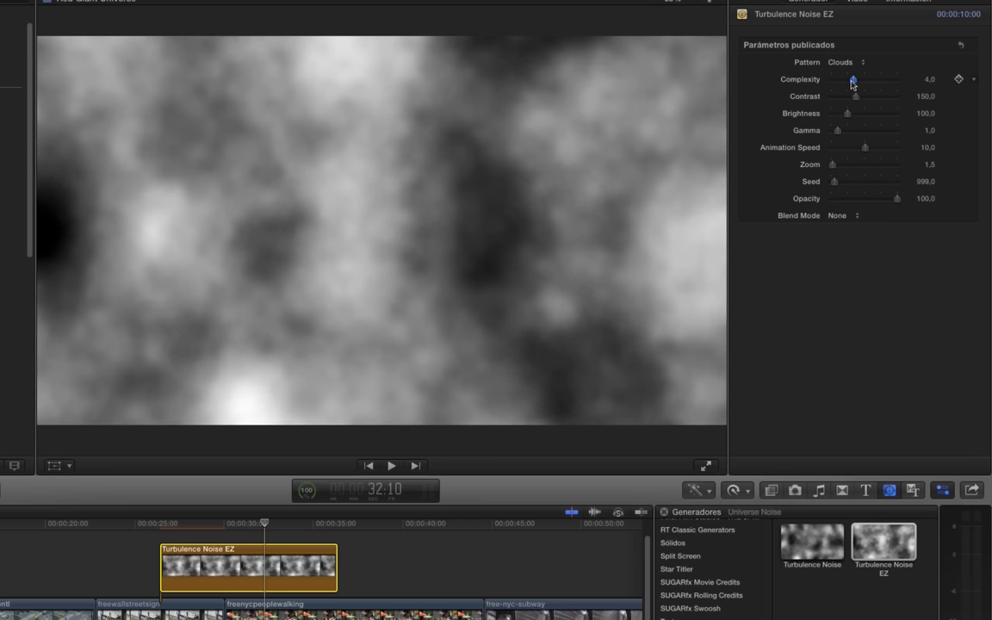
Step: Lower the noise Complexity to 2.0 and Contrast to 278, then play it back
{"action": "mouse_move", "coordinate": [852, 82]}
{"action": "left_mouse_down"}
{"action": "mouse_move", "coordinate": [861, 84]}
{"action": "mouse_move", "coordinate": [839, 82]}
{"action": "mouse_move", "coordinate": [876, 97]}
{"action": "left_mouse_up"}
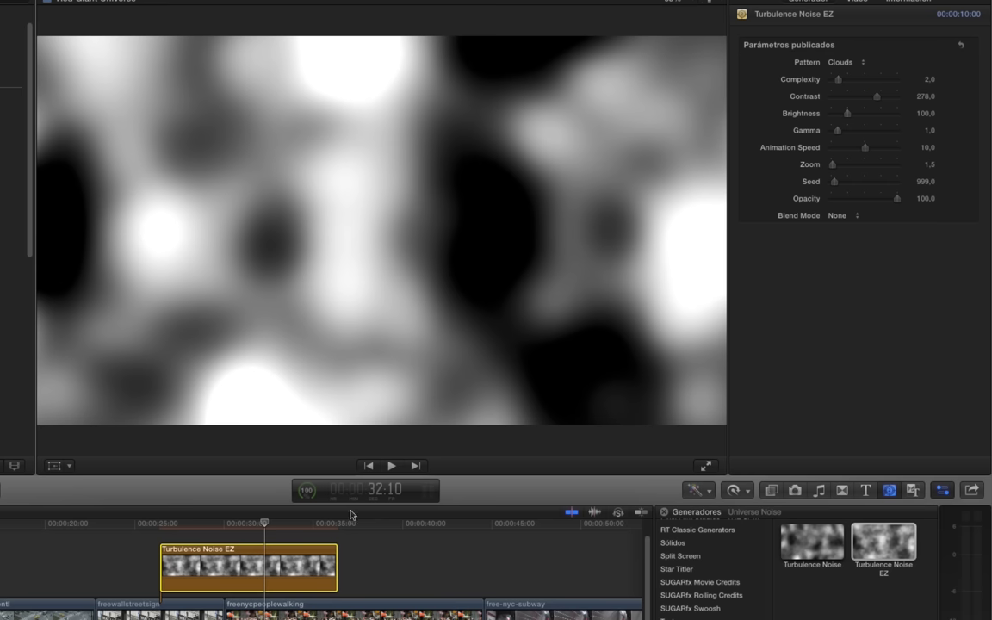
{"action": "left_click", "coordinate": [178, 525]}
{"action": "key", "text": "space"}
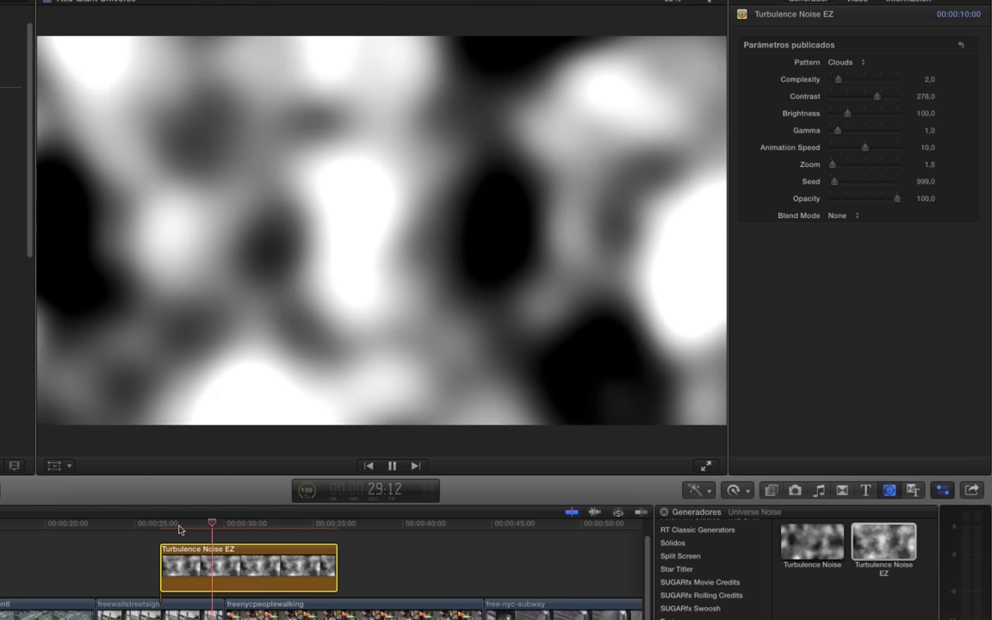
{"action": "key", "text": "space"}
{"action": "key", "text": "Up"}
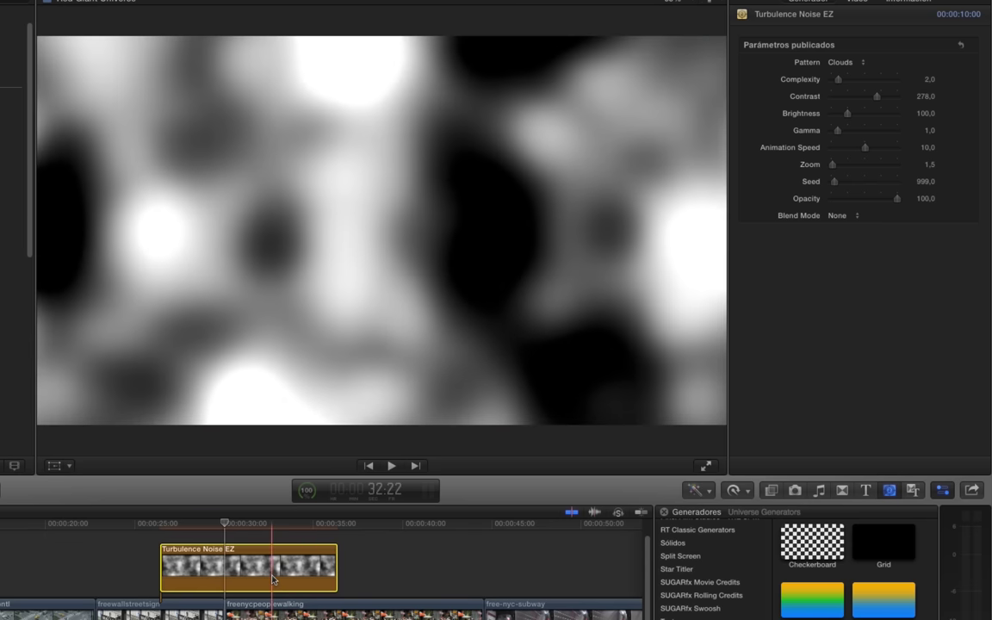
Step: Swap the noise for a Checkerboard with Alpha 1 at 77 and 1 column, then add a Three Color Ramp
{"action": "key", "text": "Delete"}
{"action": "left_click_drag", "start_coordinate": [811, 541], "coordinate": [195, 564]}
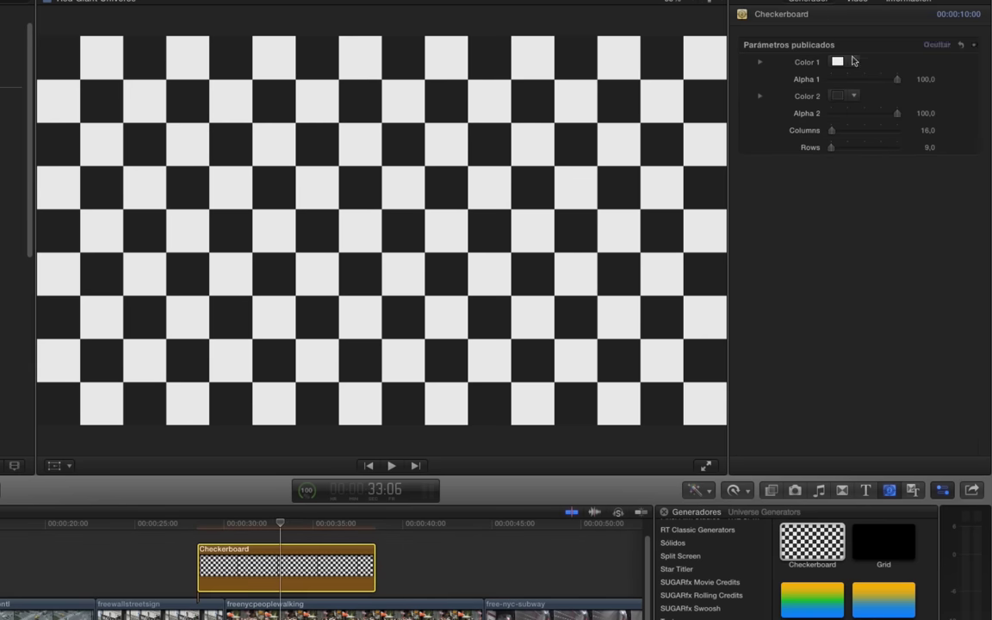
{"action": "left_click_drag", "start_coordinate": [897, 79], "coordinate": [882, 79]}
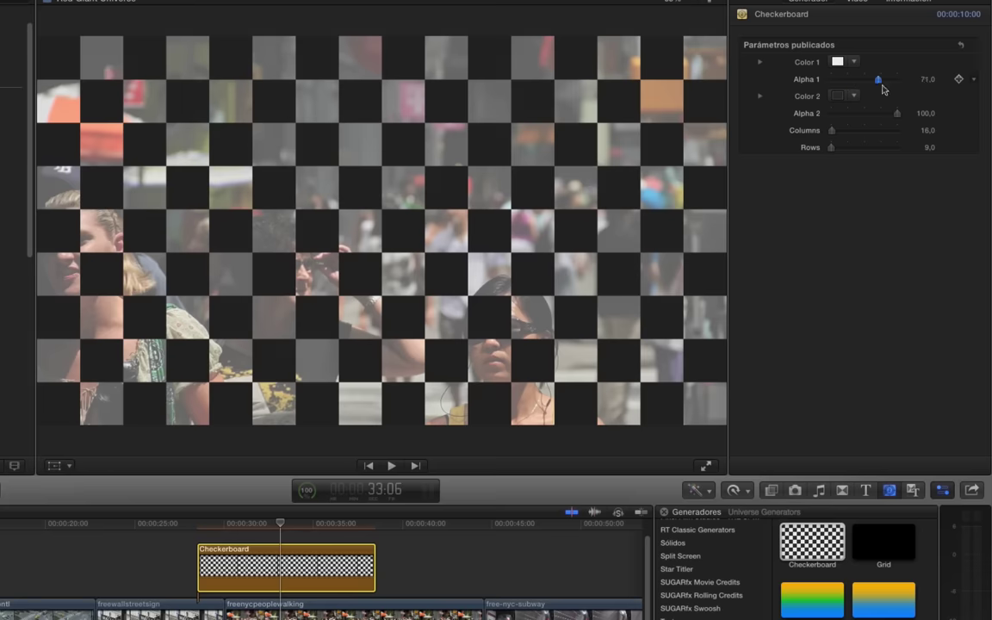
{"action": "left_click_drag", "start_coordinate": [832, 131], "coordinate": [832, 132]}
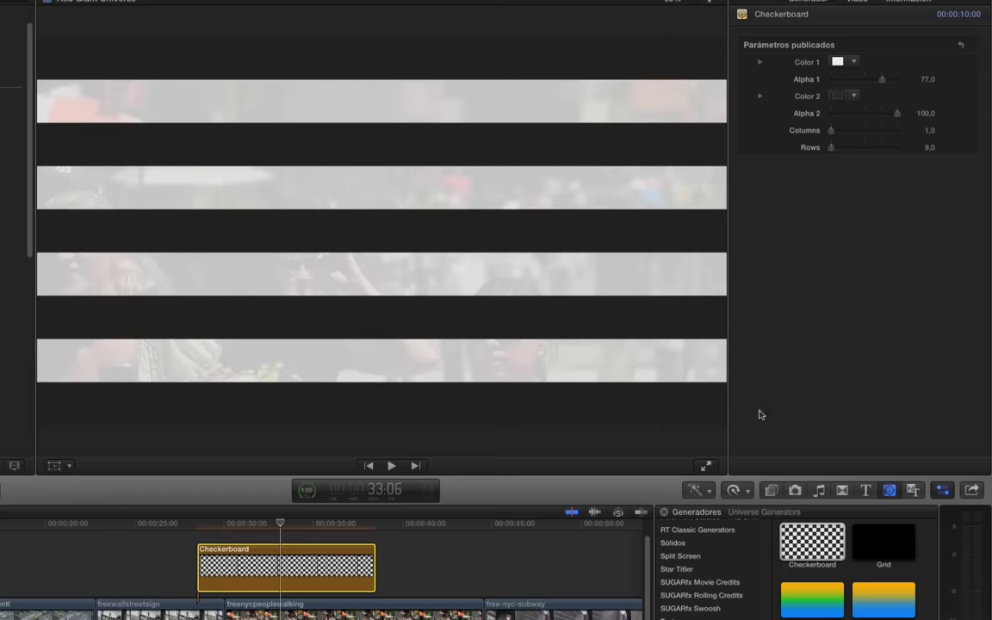
{"action": "left_click_drag", "start_coordinate": [914, 599], "coordinate": [457, 564]}
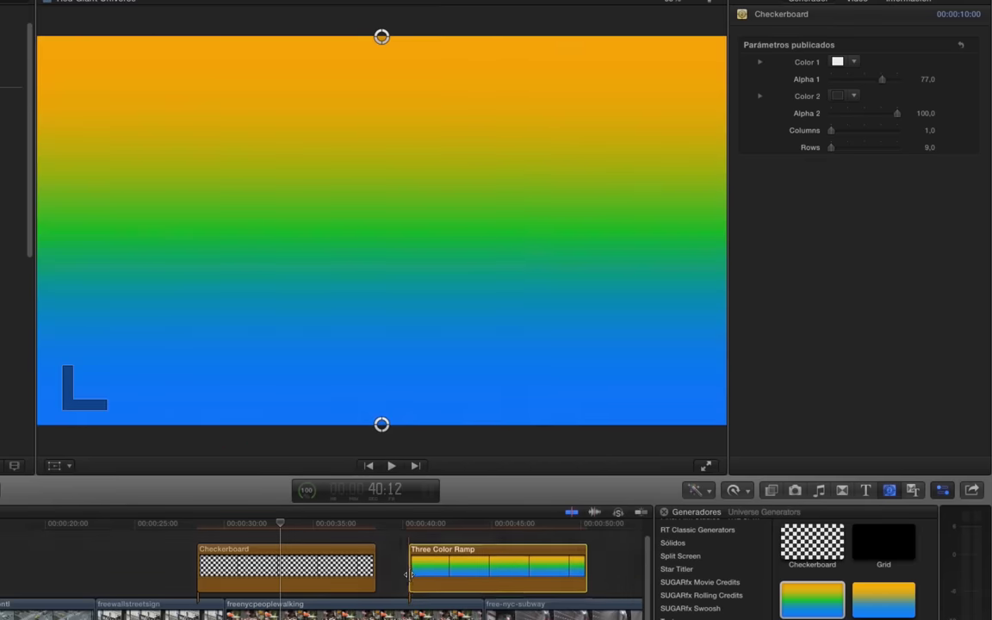
Step: Make the Three Color Ramp's start colour blue and tighten its Falloff
{"action": "left_click", "coordinate": [836, 79]}
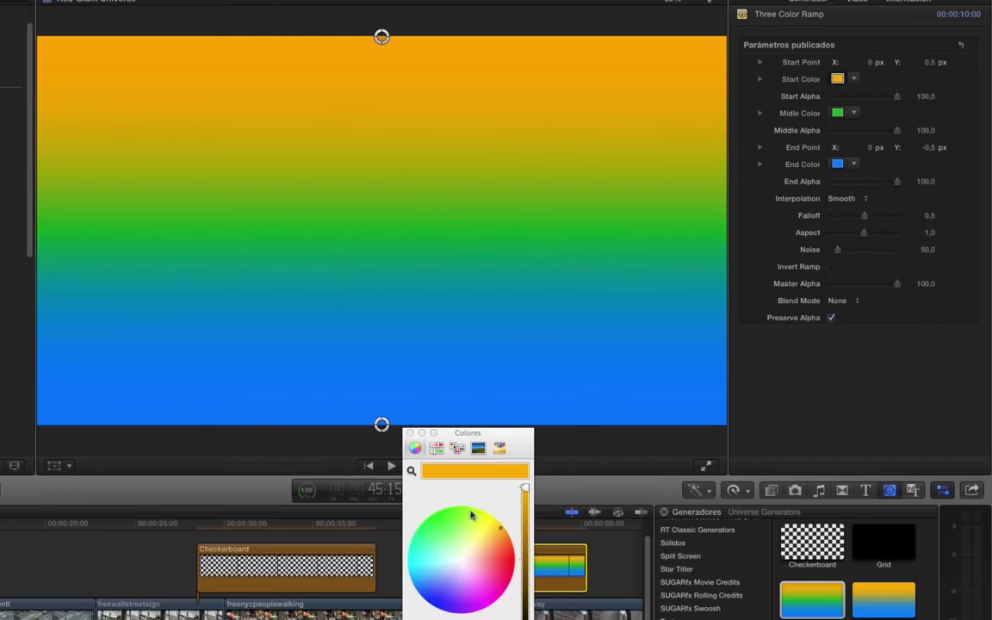
{"action": "left_click_drag", "start_coordinate": [454, 547], "coordinate": [419, 596]}
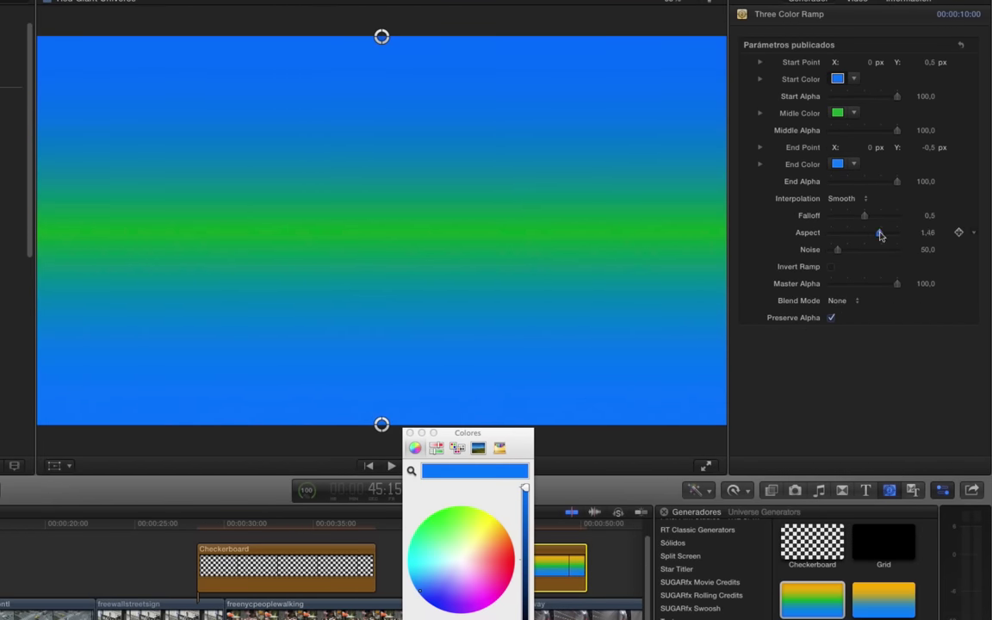
{"action": "left_click_drag", "start_coordinate": [859, 218], "coordinate": [858, 218]}
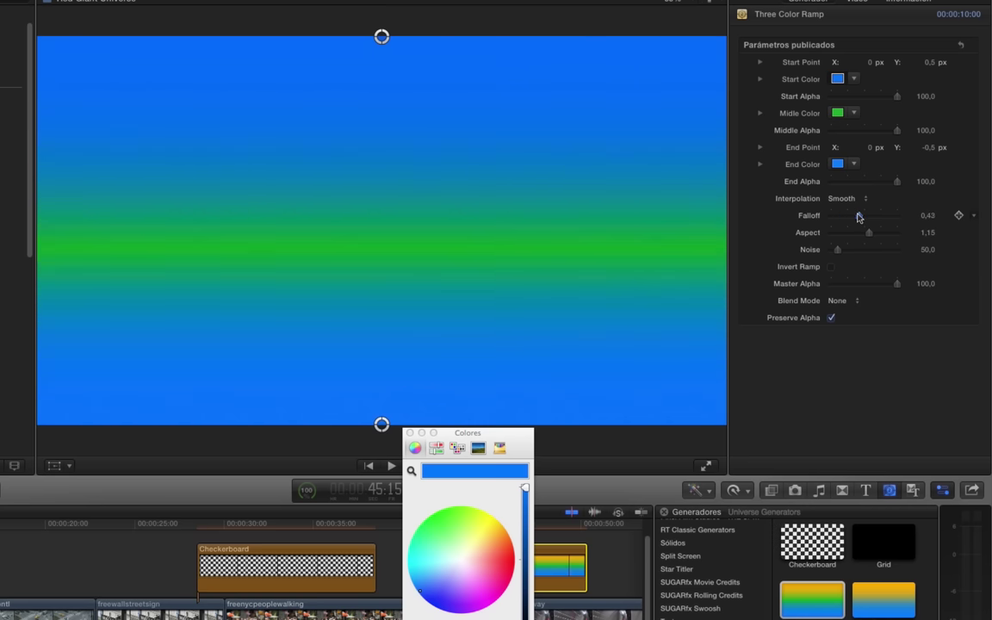
{"action": "left_click", "coordinate": [411, 434]}
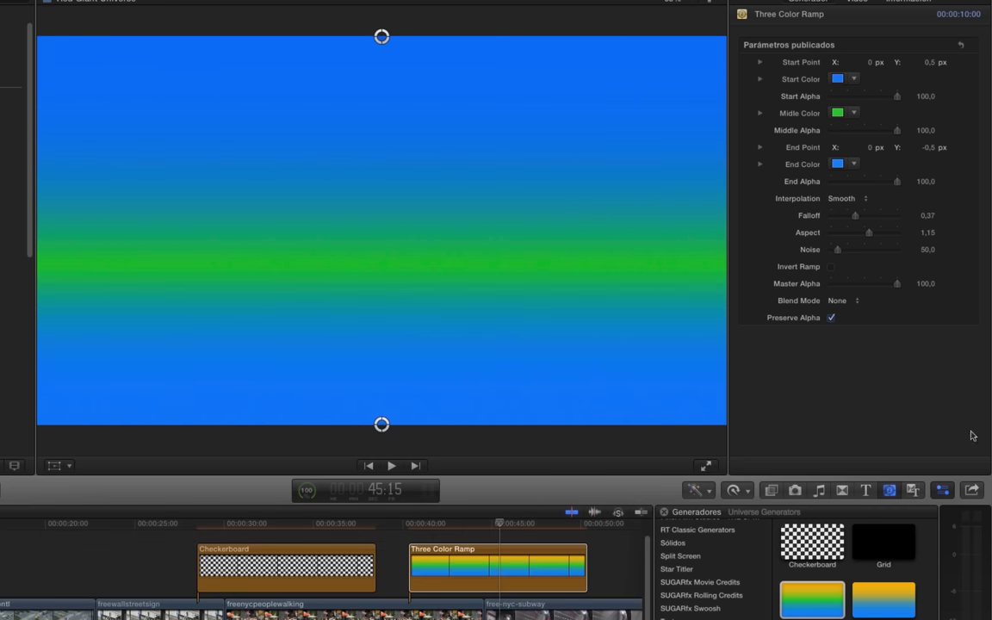
{"action": "left_click", "coordinate": [841, 492]}
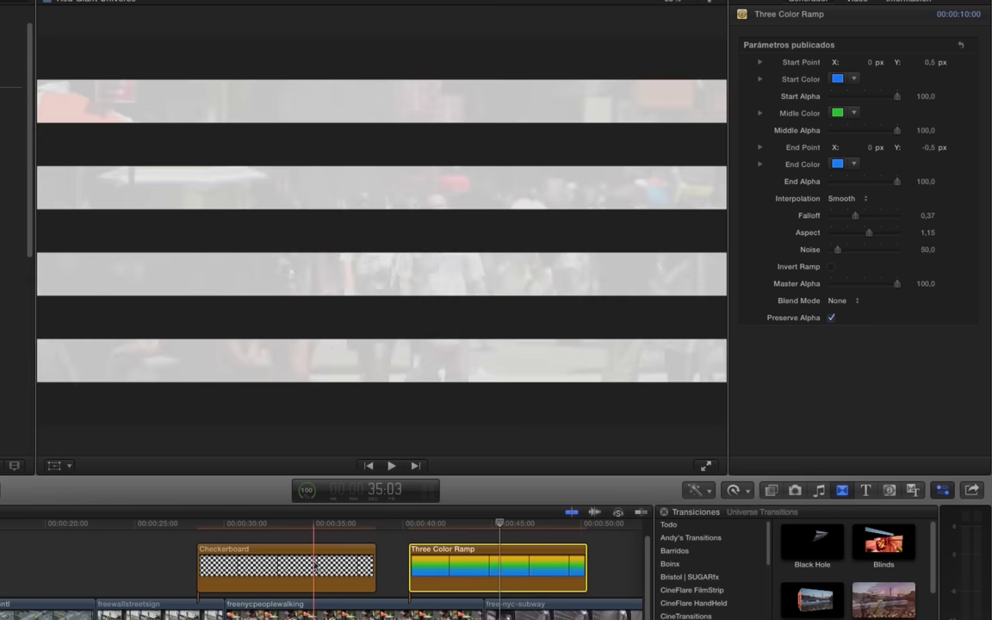
Step: Delete the Checkerboard and Three Color Ramp clips from the timeline
{"action": "left_click", "coordinate": [310, 569]}
{"action": "key", "text": "Delete"}
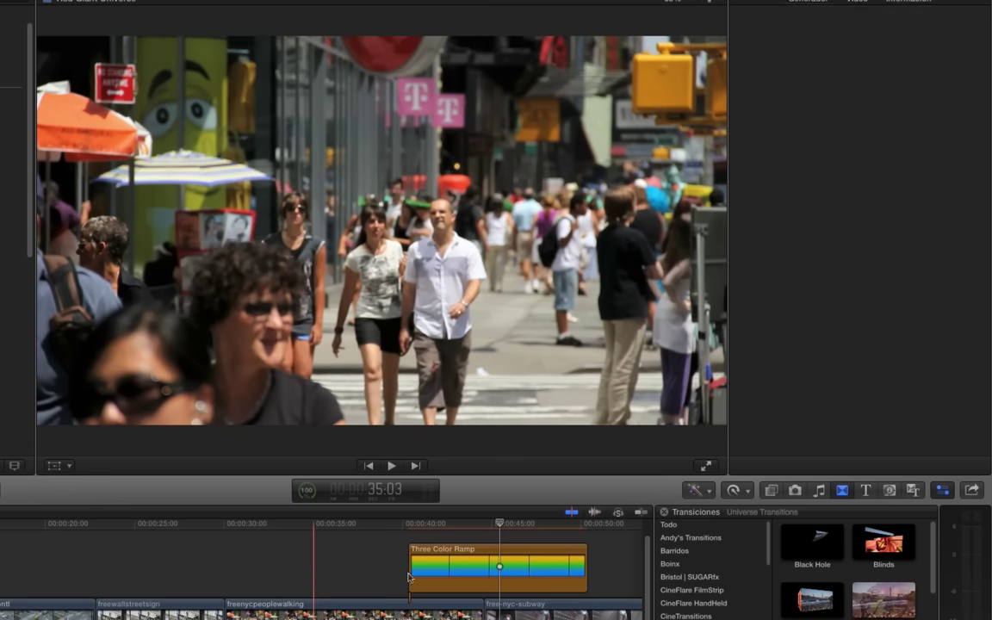
{"action": "left_click", "coordinate": [456, 566]}
{"action": "key", "text": "Delete"}
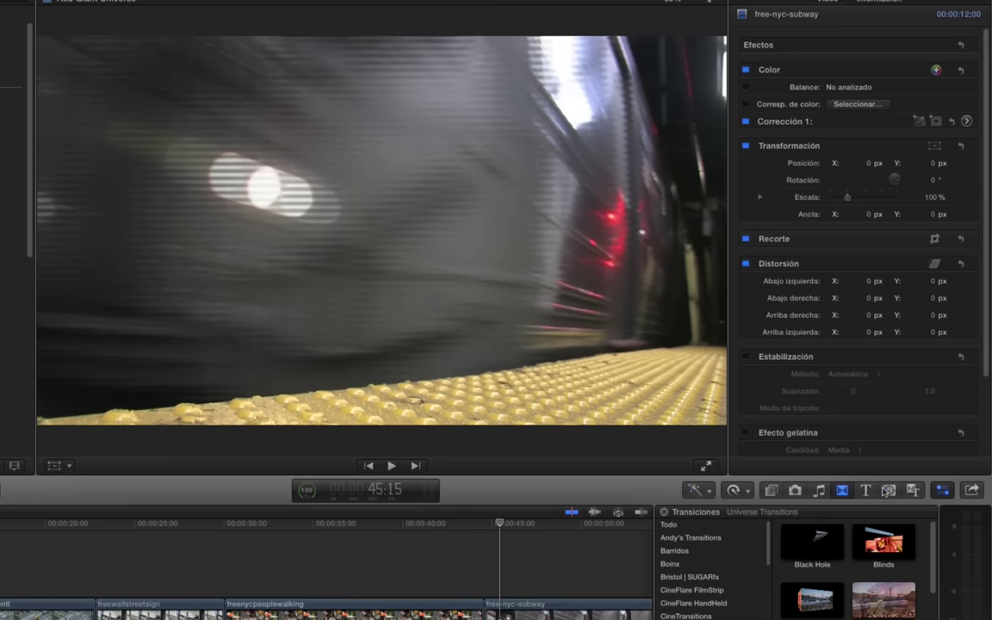
Step: Preview a Grid generator over the street clip, then delete it
{"action": "left_click", "coordinate": [888, 490]}
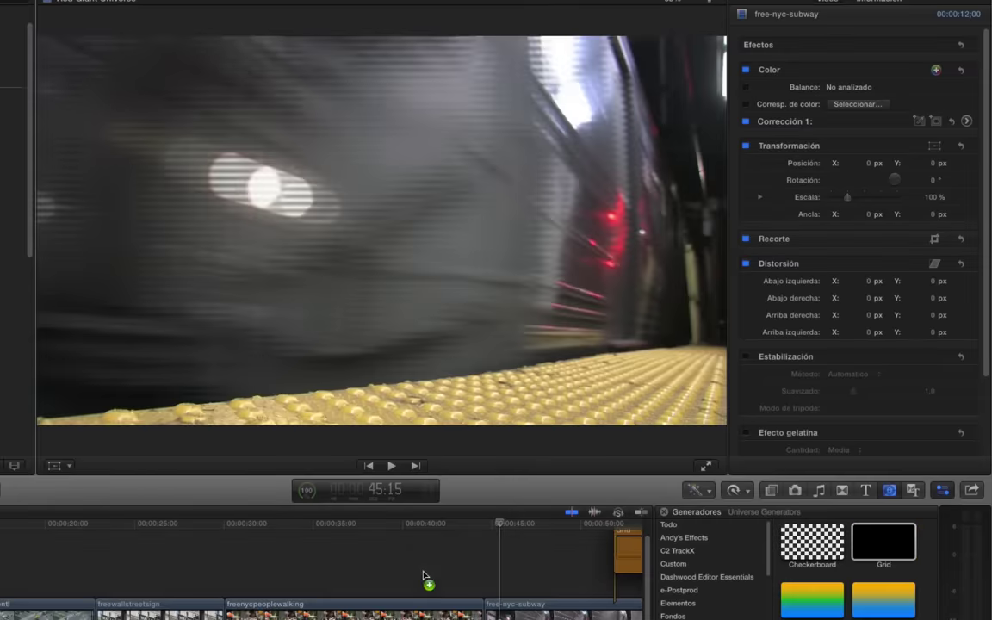
{"action": "left_click_drag", "start_coordinate": [877, 544], "coordinate": [426, 573]}
{"action": "left_click_drag", "start_coordinate": [364, 531], "coordinate": [405, 535]}
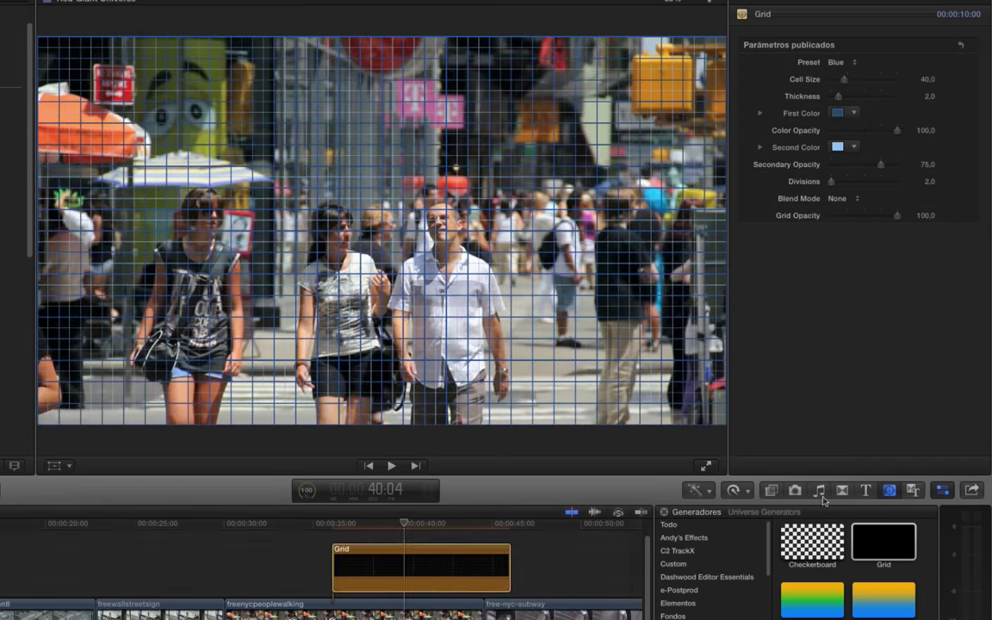
{"action": "key", "text": "Delete"}
{"action": "left_click", "coordinate": [842, 490]}
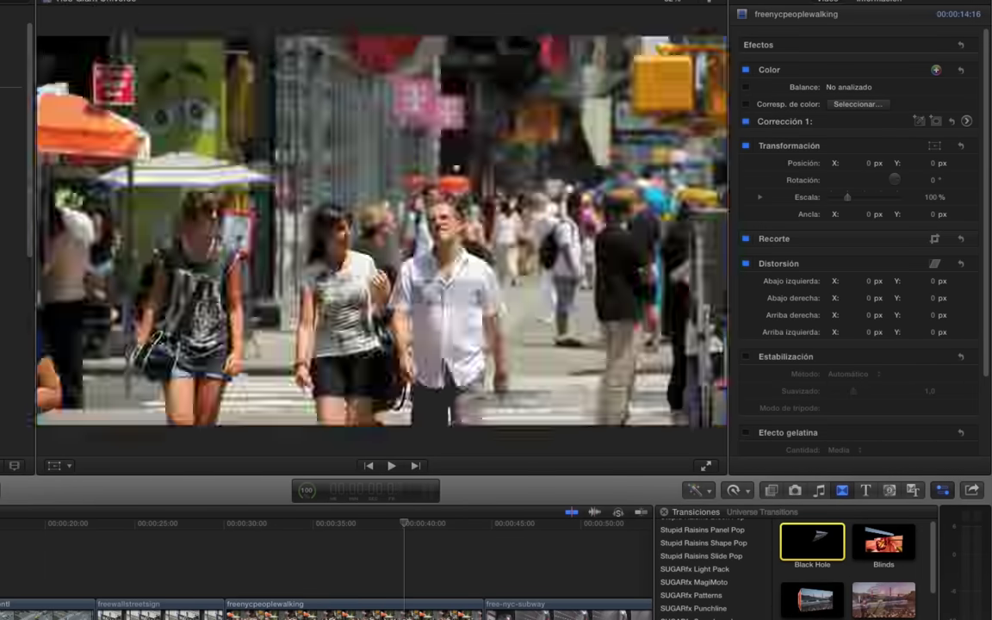
Step: Drop Hyperbolic Dissolve onto the edit between freenycpeoplewalking and free-nyc-subway
{"action": "scroll", "coordinate": [861, 586], "scroll_direction": "down", "scroll_amount": 3}
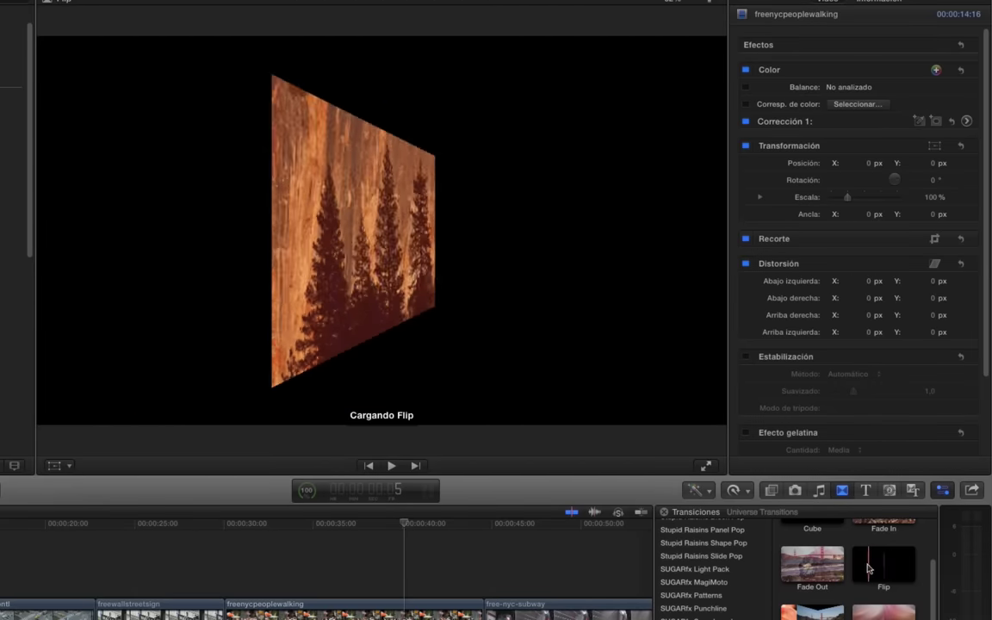
{"action": "scroll", "coordinate": [867, 594], "scroll_direction": "down", "scroll_amount": 1}
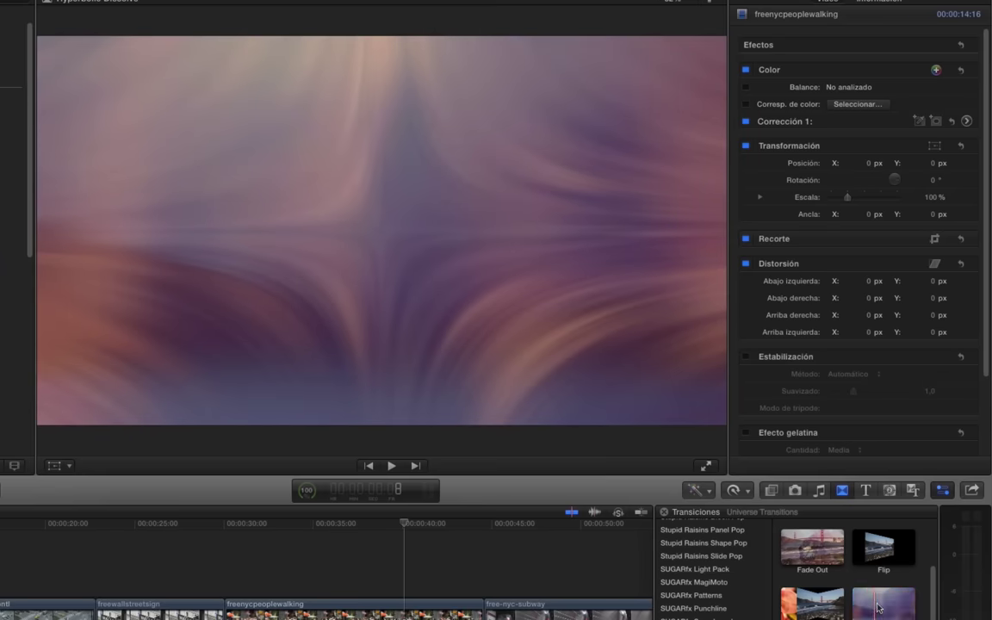
{"action": "mouse_move", "coordinate": [868, 603]}
{"action": "left_mouse_down"}
{"action": "mouse_move", "coordinate": [485, 581]}
{"action": "mouse_move", "coordinate": [487, 560]}
{"action": "left_mouse_up"}
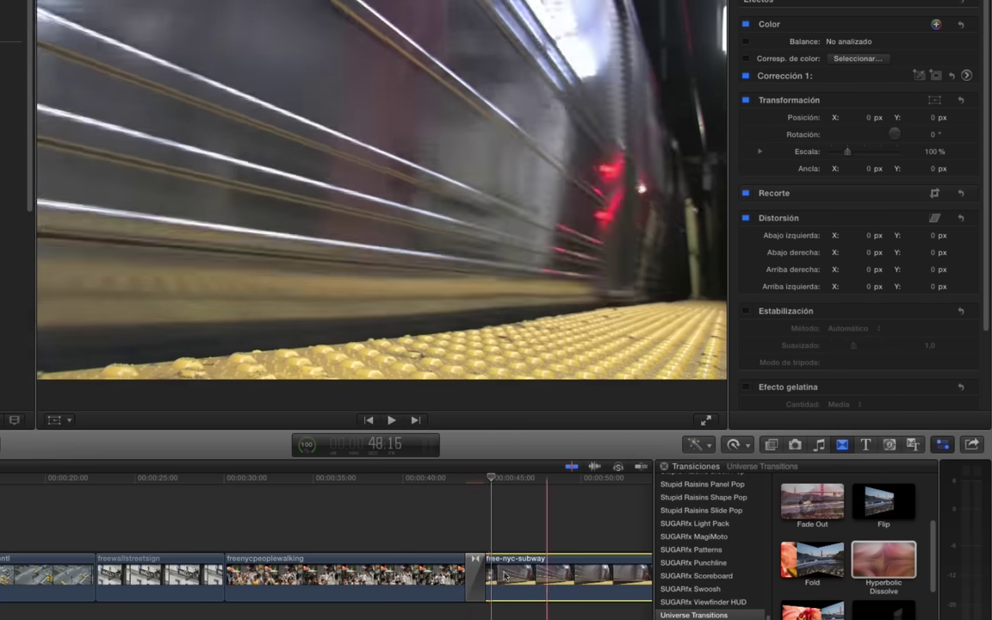
Step: Shorten the end of the free-nyc-subway clip and adjust the edit point under the dissolve
{"action": "left_click", "coordinate": [608, 594]}
{"action": "scroll", "coordinate": [609, 577], "scroll_direction": "right", "scroll_amount": 4}
{"action": "scroll", "coordinate": [592, 564], "scroll_direction": "right", "scroll_amount": 1}
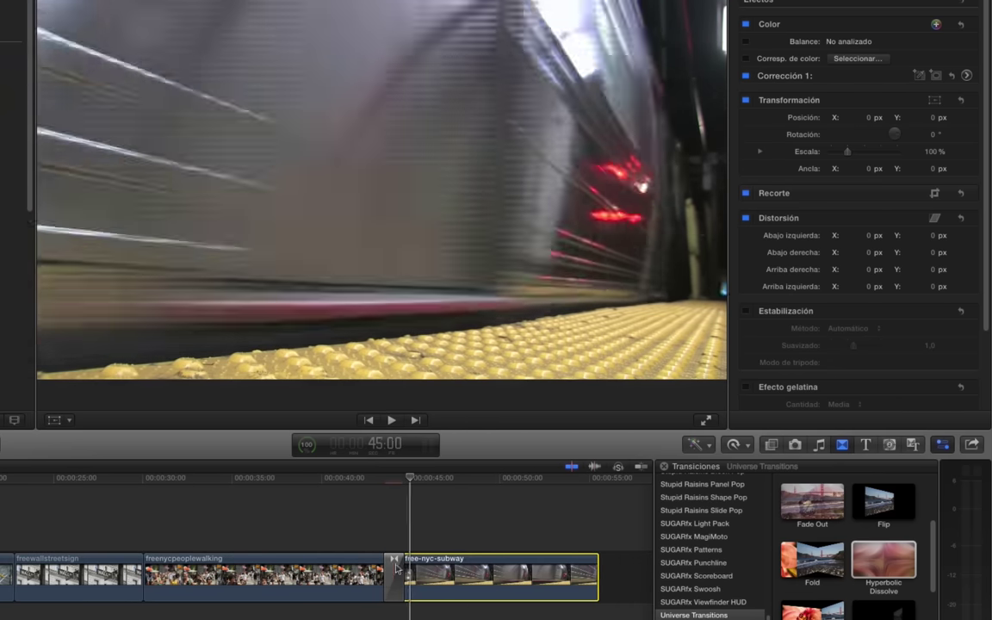
{"action": "left_click_drag", "start_coordinate": [592, 564], "coordinate": [542, 568]}
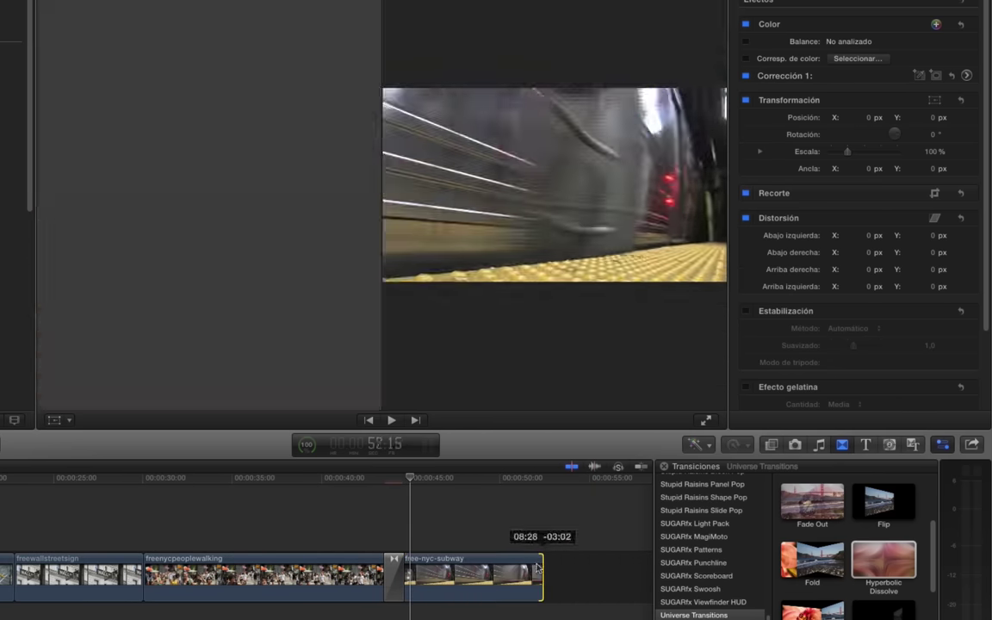
{"action": "key", "text": "super+4"}
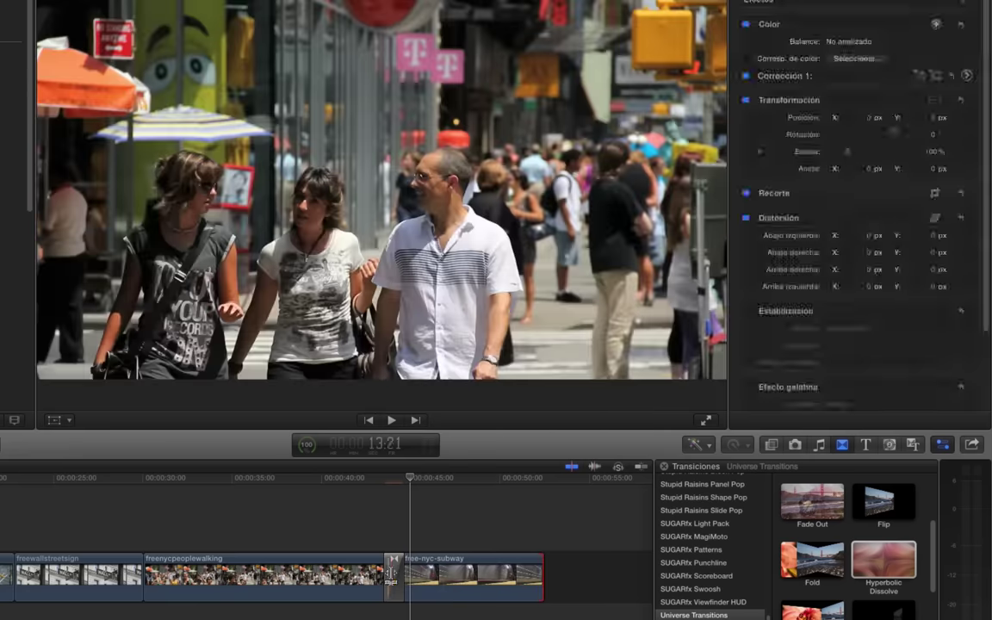
{"action": "left_click", "coordinate": [392, 569]}
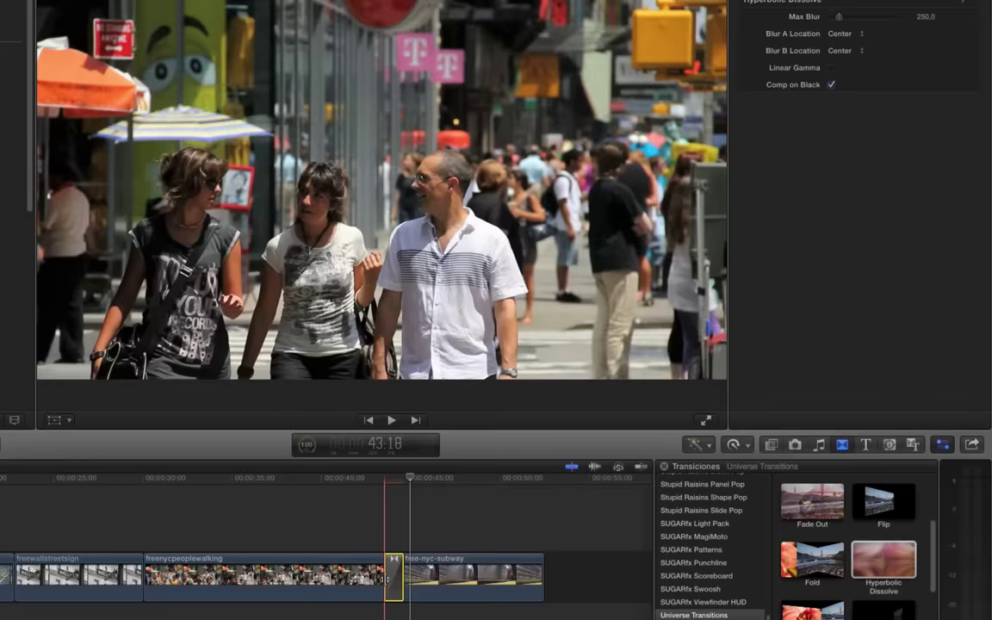
{"action": "left_click", "coordinate": [399, 575]}
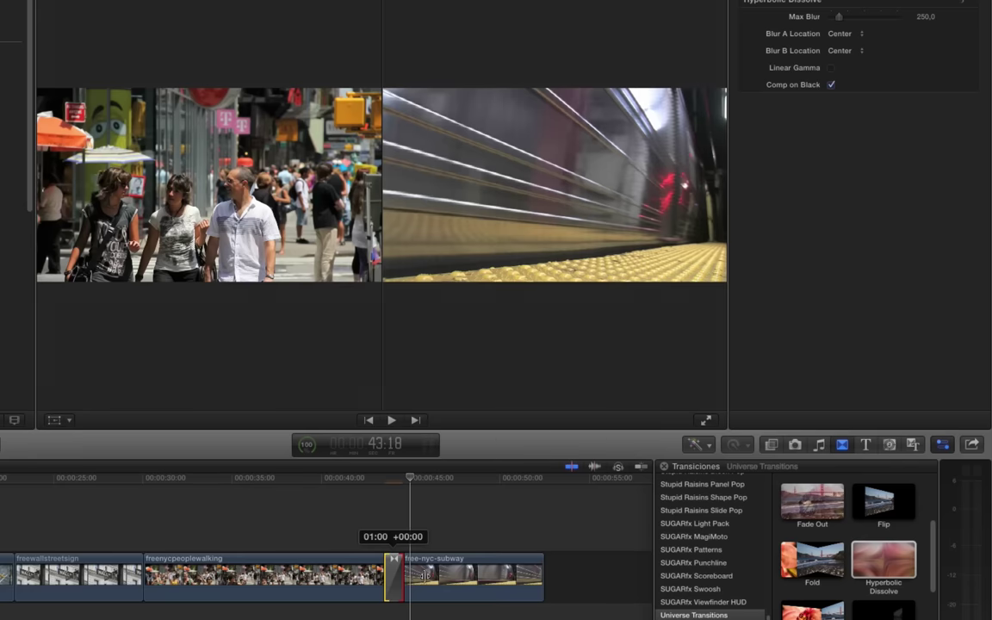
{"action": "left_click", "coordinate": [407, 576]}
{"action": "left_click", "coordinate": [398, 576]}
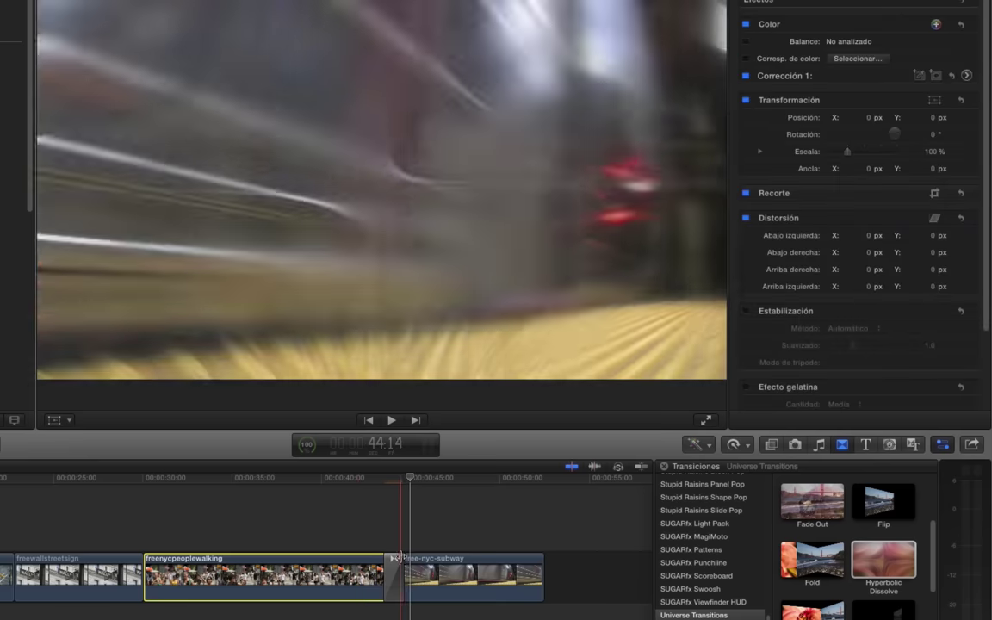
{"action": "left_click_drag", "start_coordinate": [401, 573], "coordinate": [383, 556]}
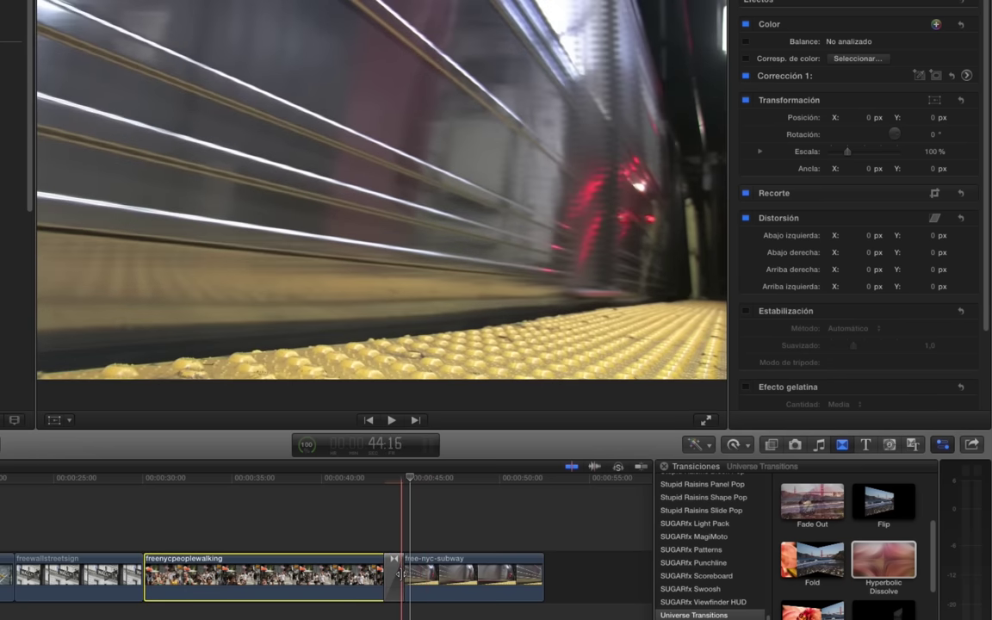
{"action": "left_click_drag", "start_coordinate": [400, 574], "coordinate": [399, 565]}
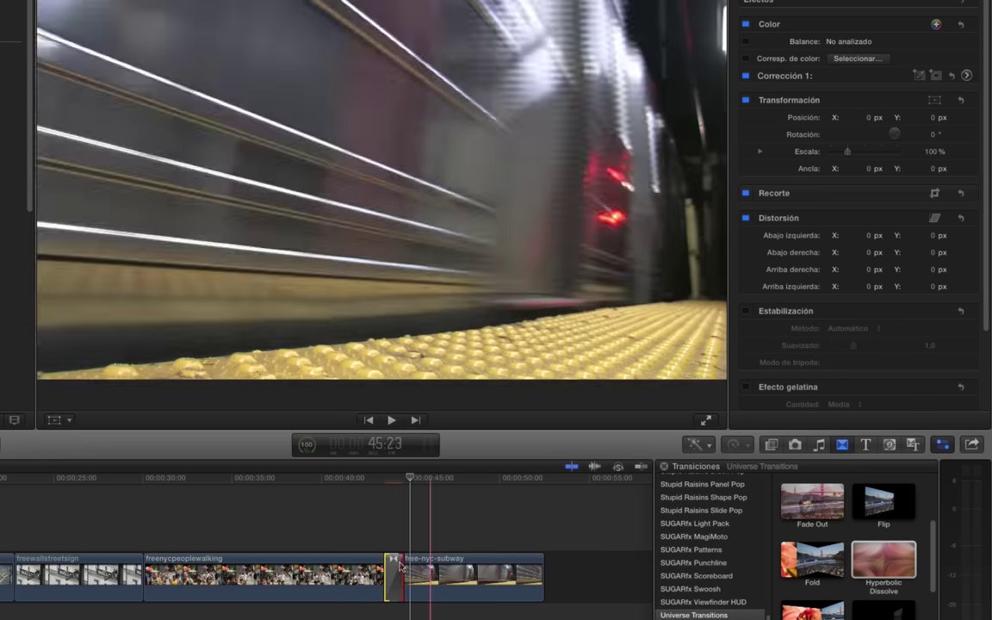
Step: Trim the start of freenycpeoplewalking and lengthen the Hyperbolic Dissolve
{"action": "left_click", "coordinate": [350, 570]}
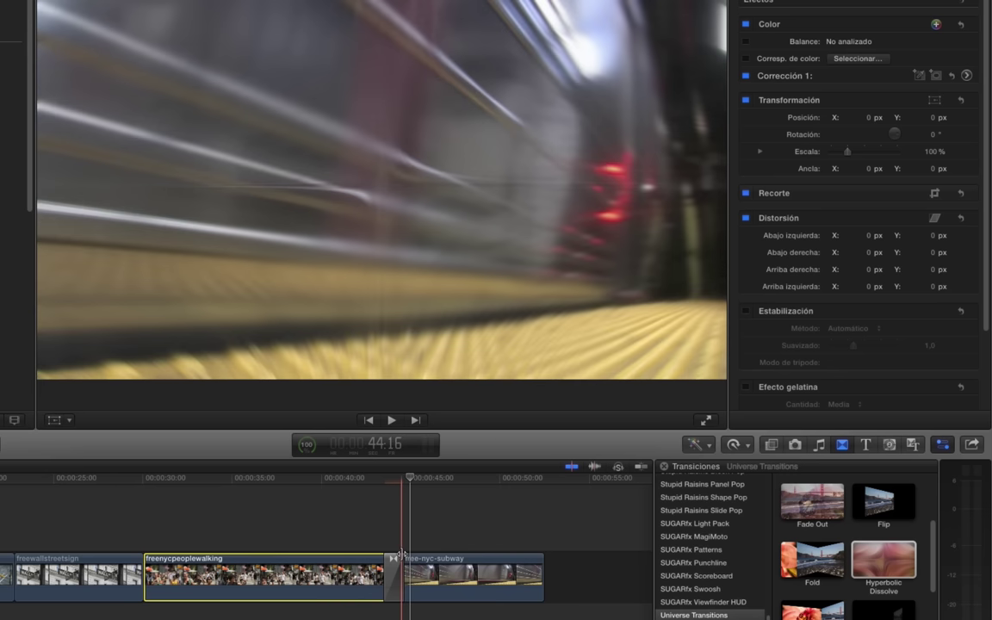
{"action": "left_click_drag", "start_coordinate": [402, 556], "coordinate": [404, 561]}
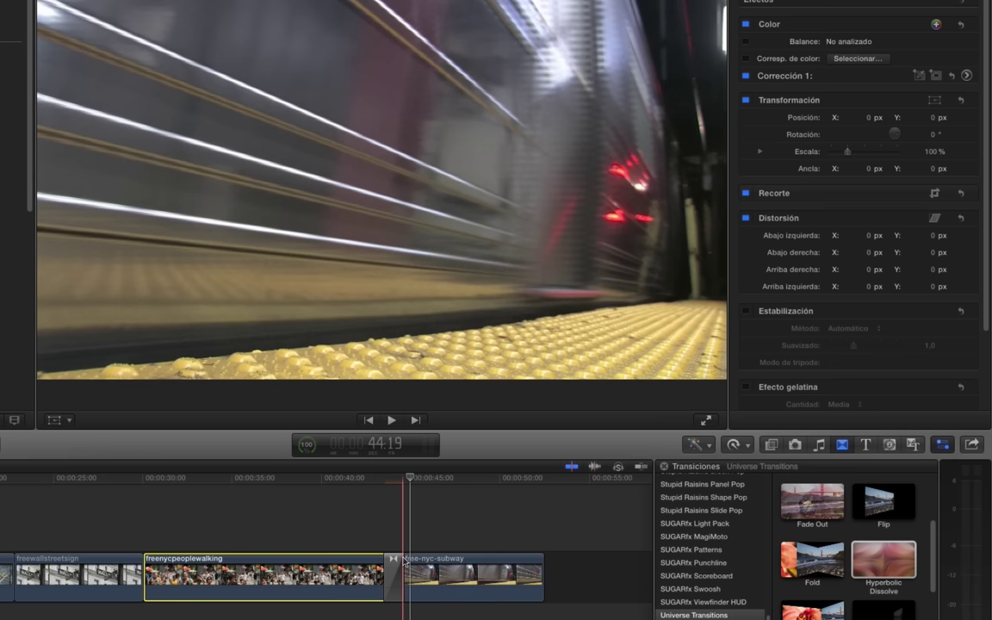
{"action": "left_click_drag", "start_coordinate": [402, 560], "coordinate": [402, 558]}
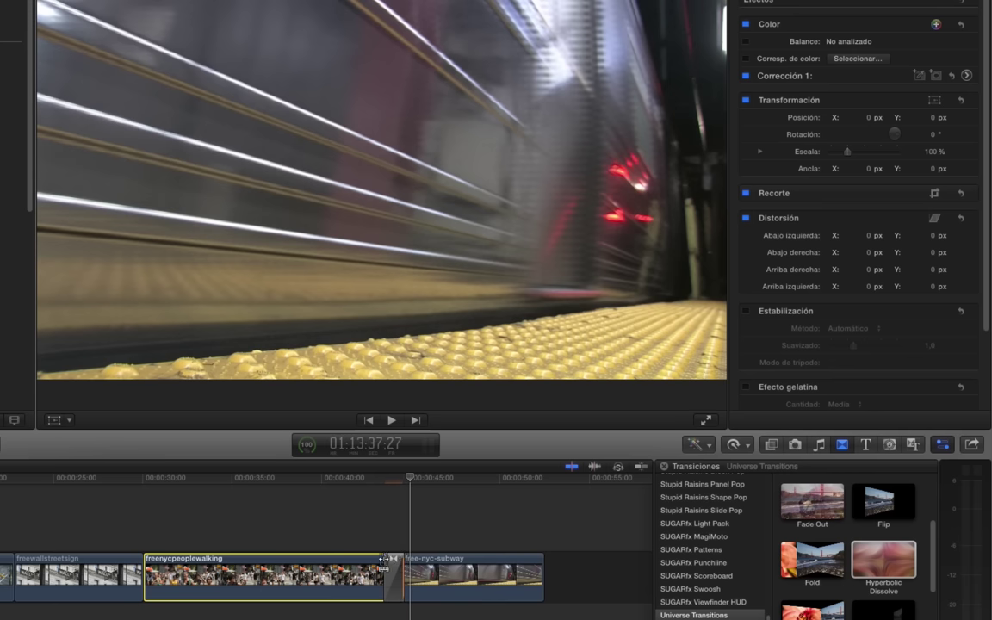
{"action": "left_click", "coordinate": [393, 570]}
{"action": "key", "text": "super+a"}
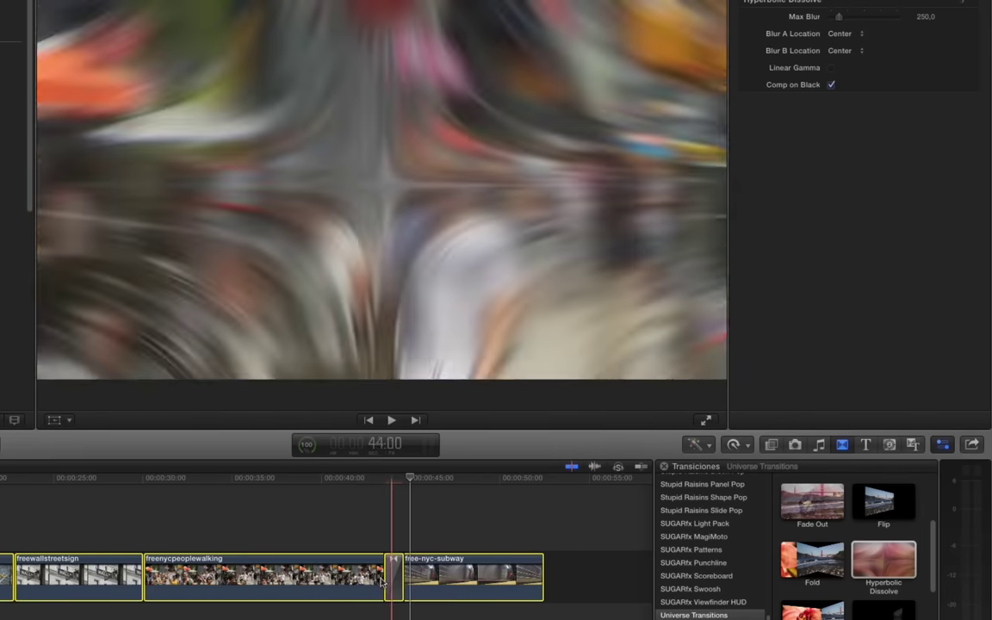
{"action": "left_click", "coordinate": [355, 526]}
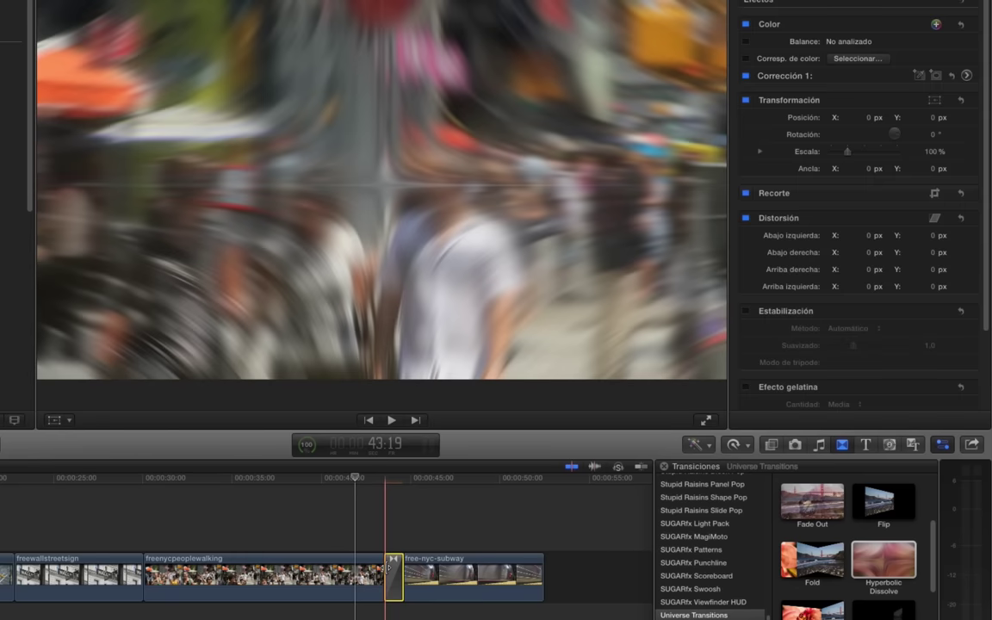
{"action": "left_click_drag", "start_coordinate": [393, 570], "coordinate": [347, 563]}
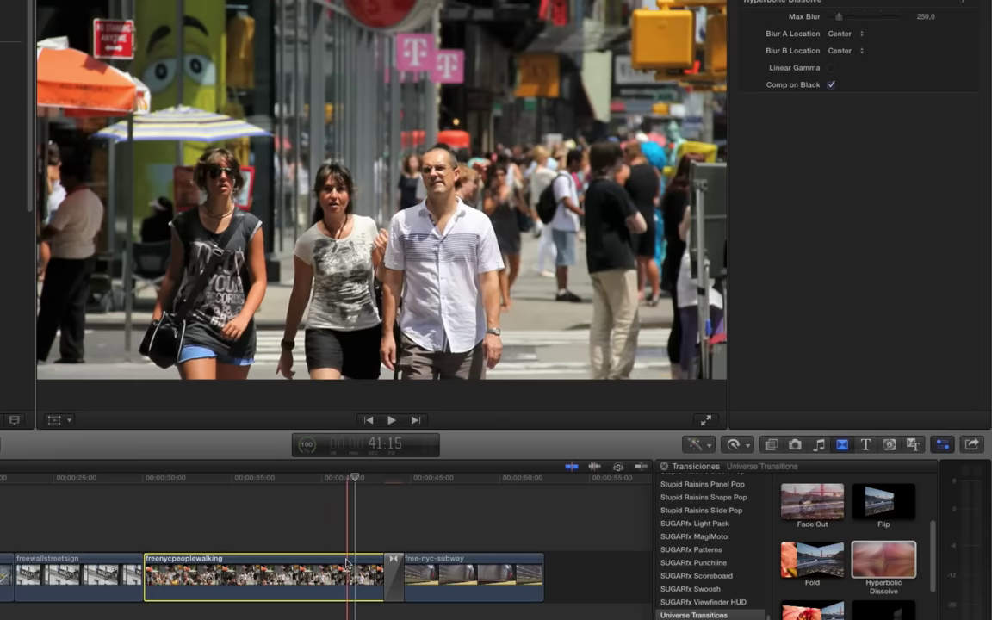
{"action": "left_click_drag", "start_coordinate": [144, 563], "coordinate": [360, 572]}
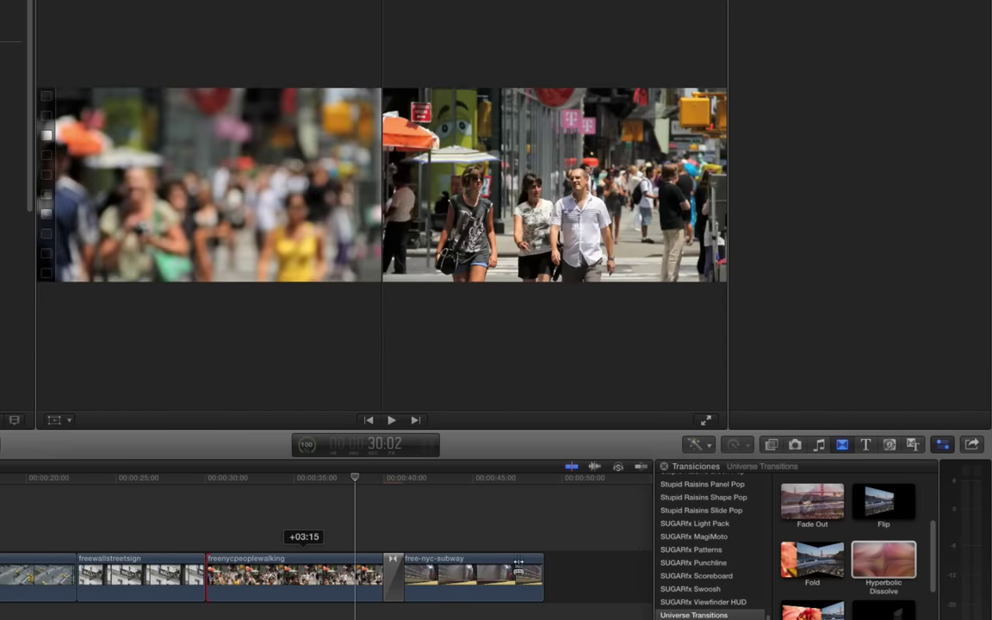
{"action": "left_click_drag", "start_coordinate": [518, 565], "coordinate": [517, 565]}
{"action": "left_click", "coordinate": [392, 577]}
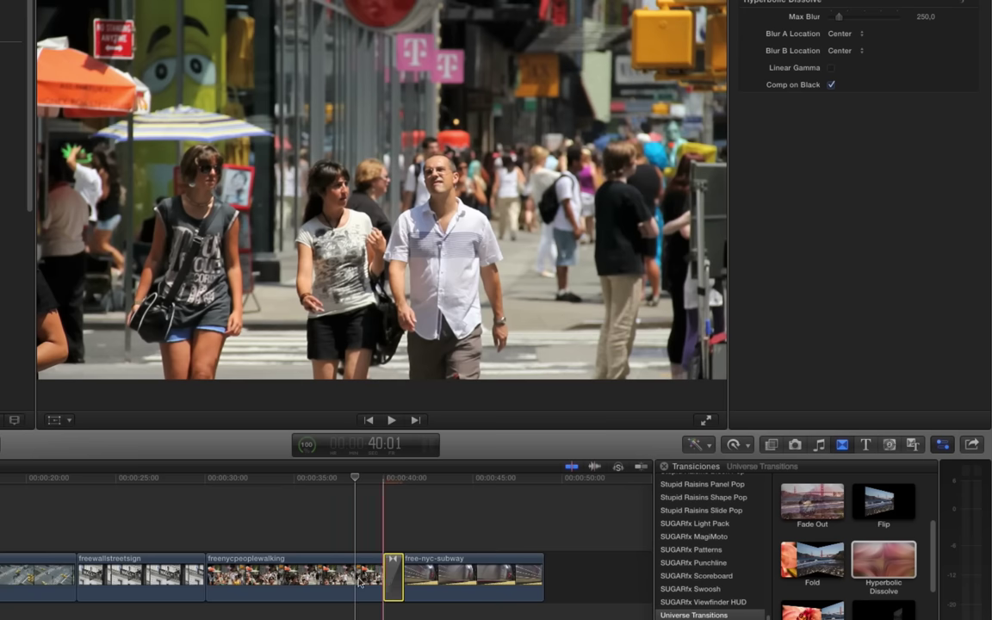
{"action": "left_click_drag", "start_coordinate": [386, 568], "coordinate": [323, 568]}
Step: Play the lengthened dissolve, then replace it with Rubics Cube and preview that
{"action": "key", "text": "space"}
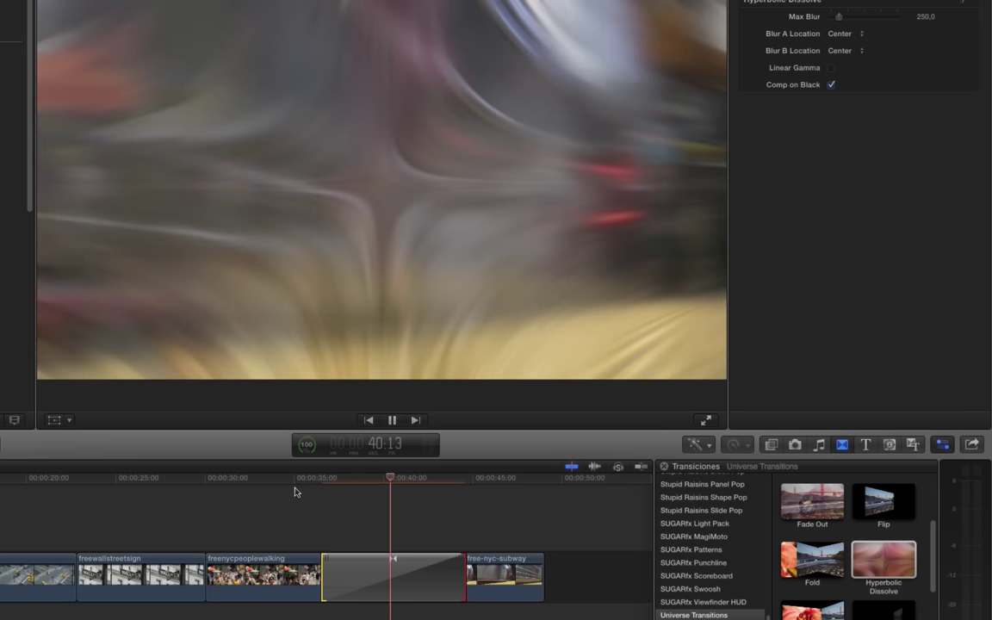
{"action": "scroll", "coordinate": [868, 594], "scroll_direction": "down", "scroll_amount": 2}
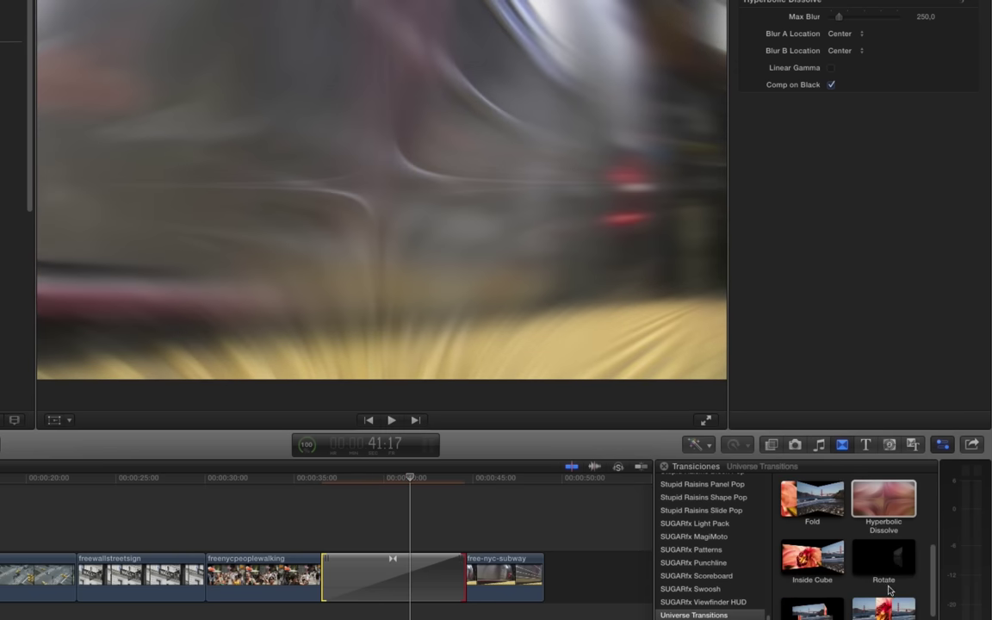
{"action": "left_click", "coordinate": [807, 568]}
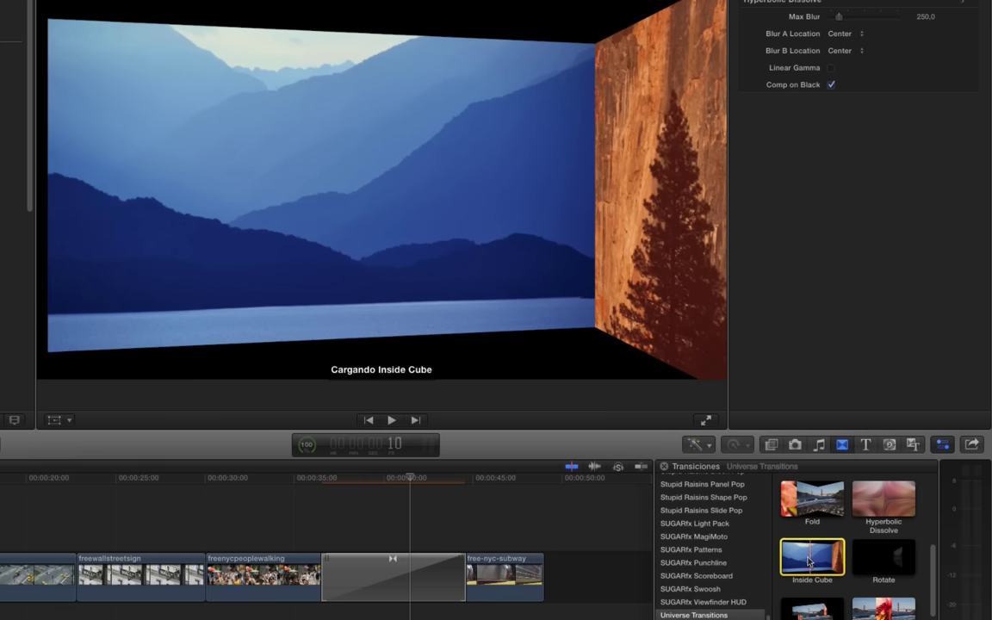
{"action": "scroll", "coordinate": [814, 581], "scroll_direction": "down", "scroll_amount": 1}
{"action": "scroll", "coordinate": [814, 581], "scroll_direction": "down", "scroll_amount": 1}
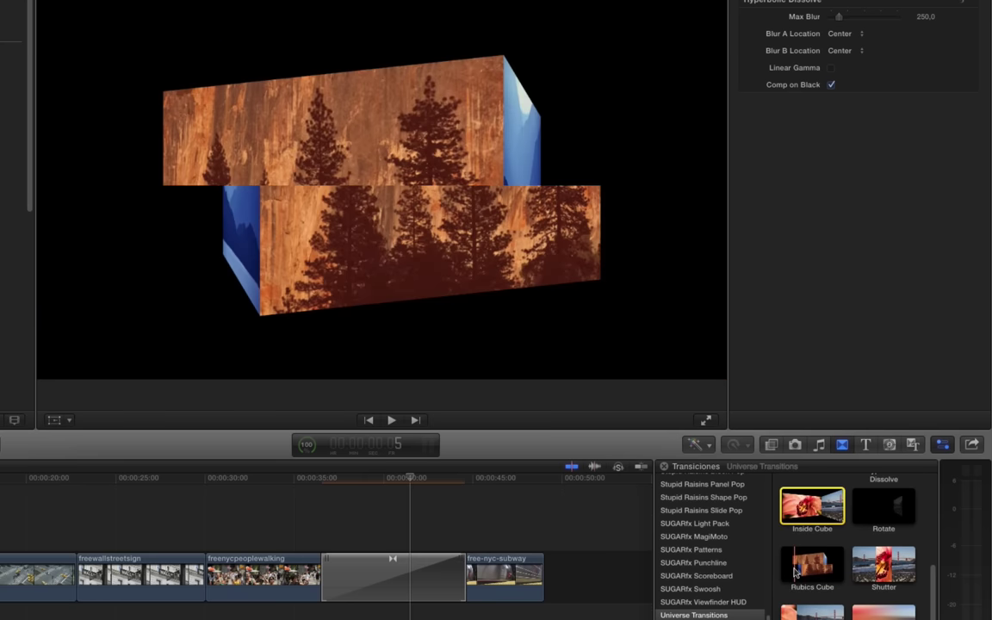
{"action": "left_click", "coordinate": [796, 568]}
{"action": "left_click_drag", "start_coordinate": [765, 567], "coordinate": [396, 575]}
{"action": "key", "text": "space"}
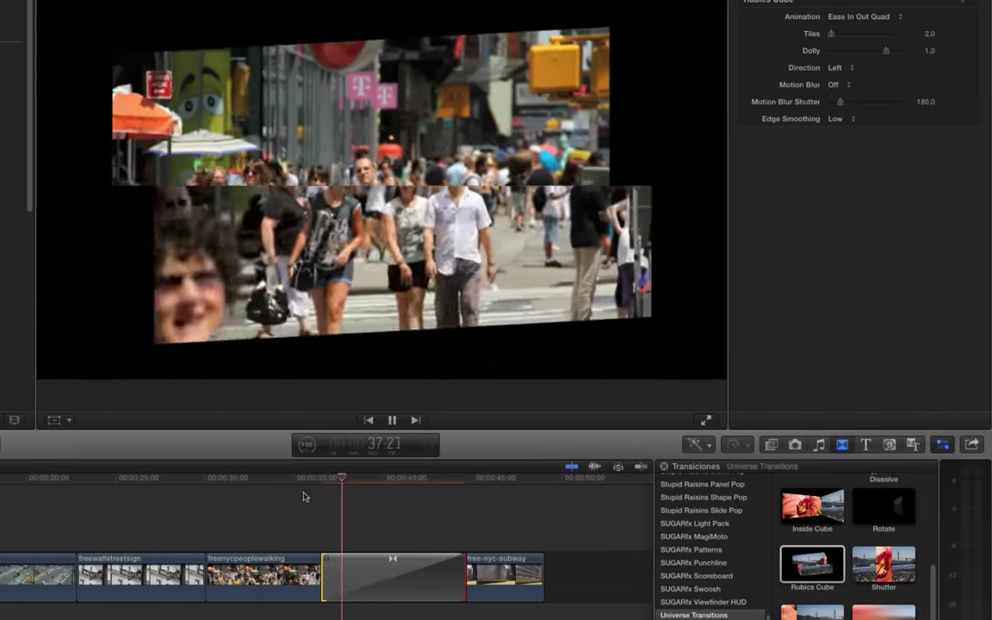
{"action": "key", "text": "space"}
Step: Try the Swish Pan and then the Zoom Blur transition on the edit
{"action": "scroll", "coordinate": [814, 551], "scroll_direction": "down", "scroll_amount": 1}
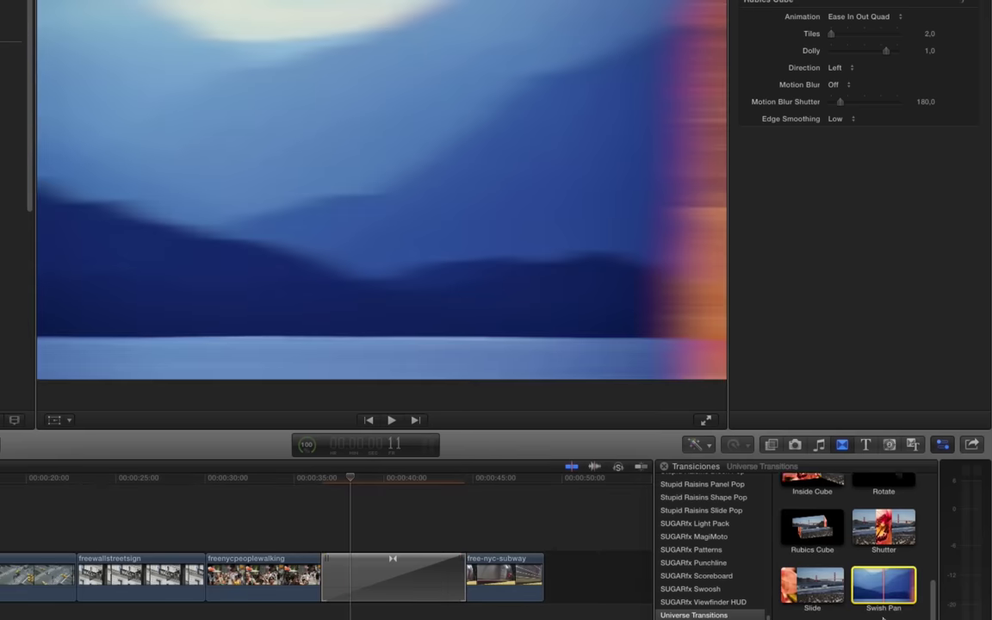
{"action": "left_click_drag", "start_coordinate": [883, 566], "coordinate": [362, 579]}
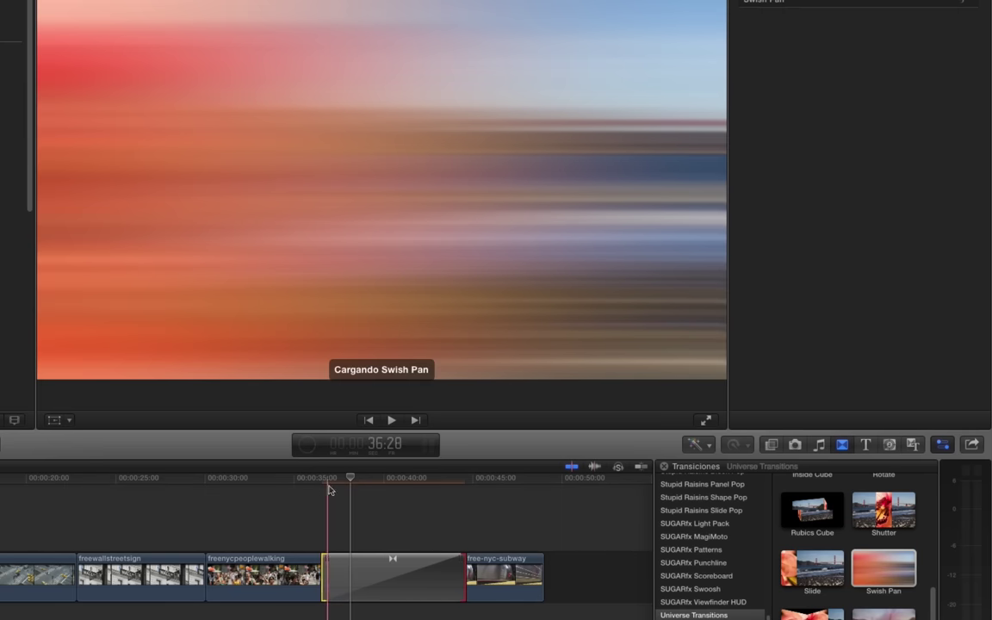
{"action": "key", "text": "space"}
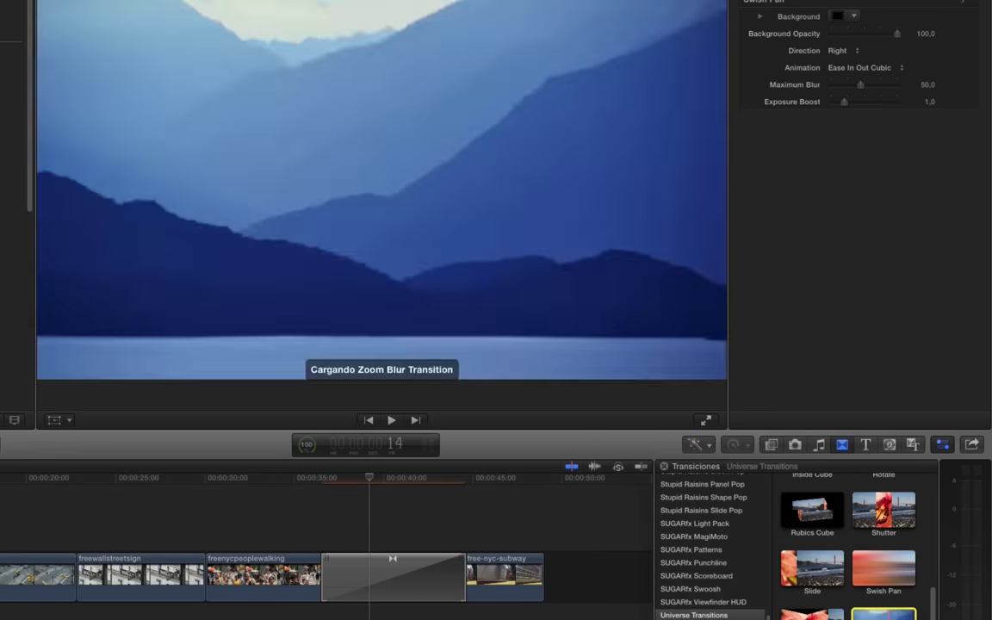
{"action": "left_click_drag", "start_coordinate": [884, 613], "coordinate": [390, 586]}
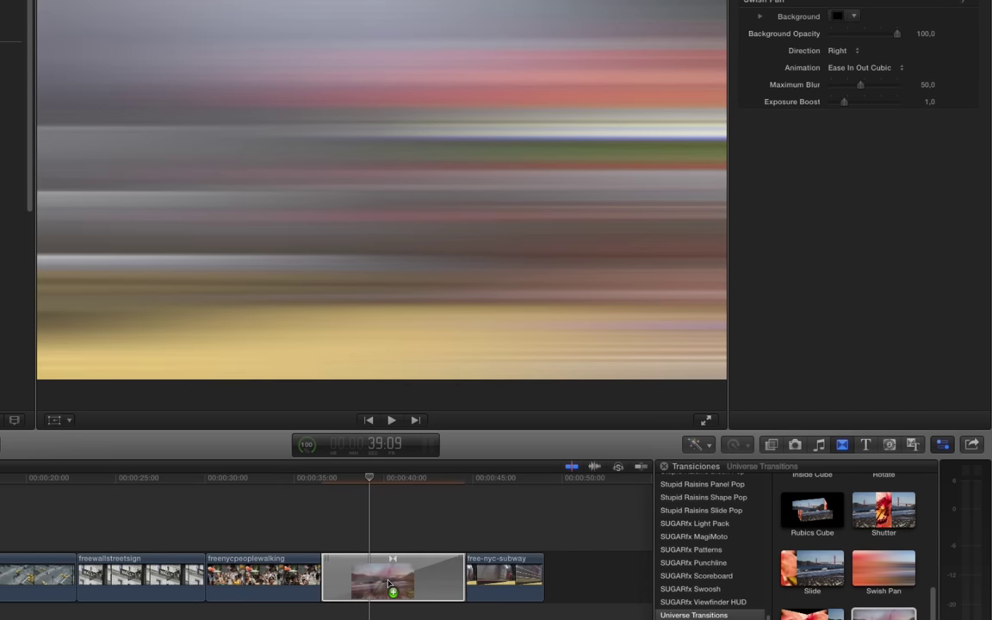
{"action": "key", "text": "space"}
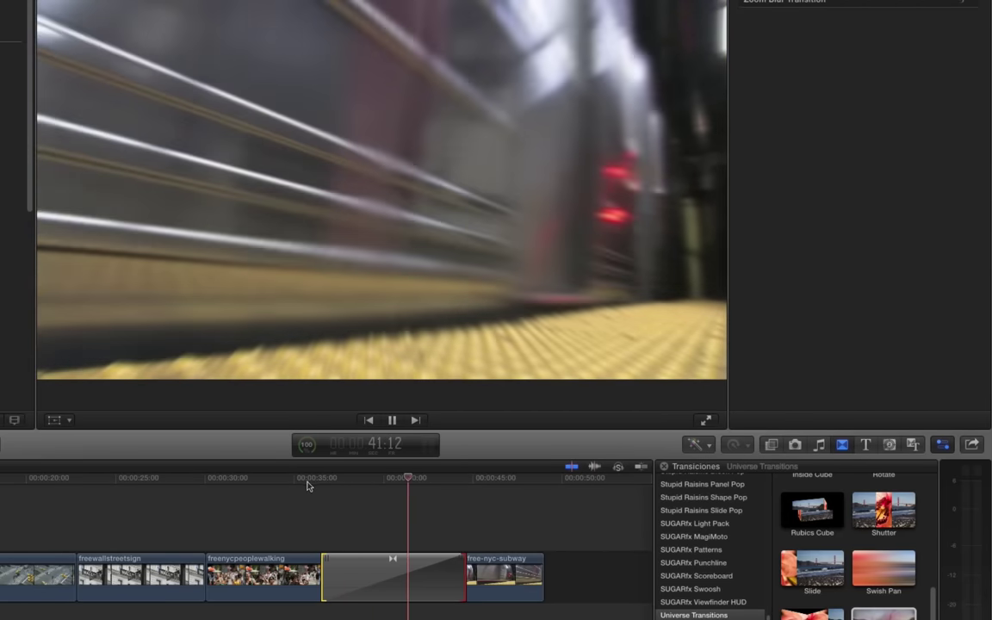
Step: Dismiss the dropped-frames warning, delete the transition and move the cut earlier
{"action": "left_click", "coordinate": [460, 193]}
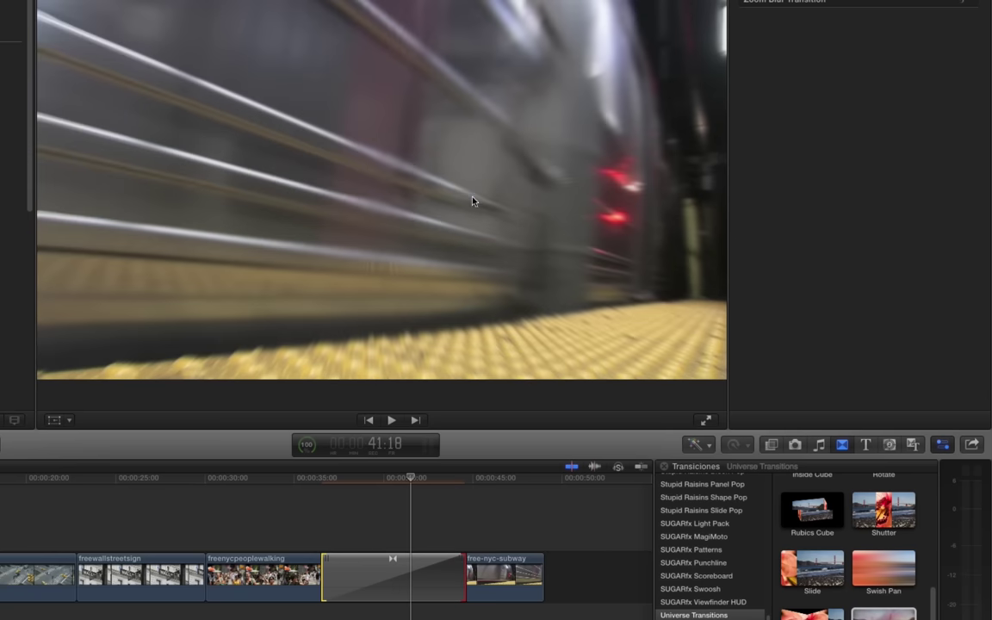
{"action": "key", "text": "Delete"}
{"action": "left_click_drag", "start_coordinate": [450, 575], "coordinate": [393, 575]}
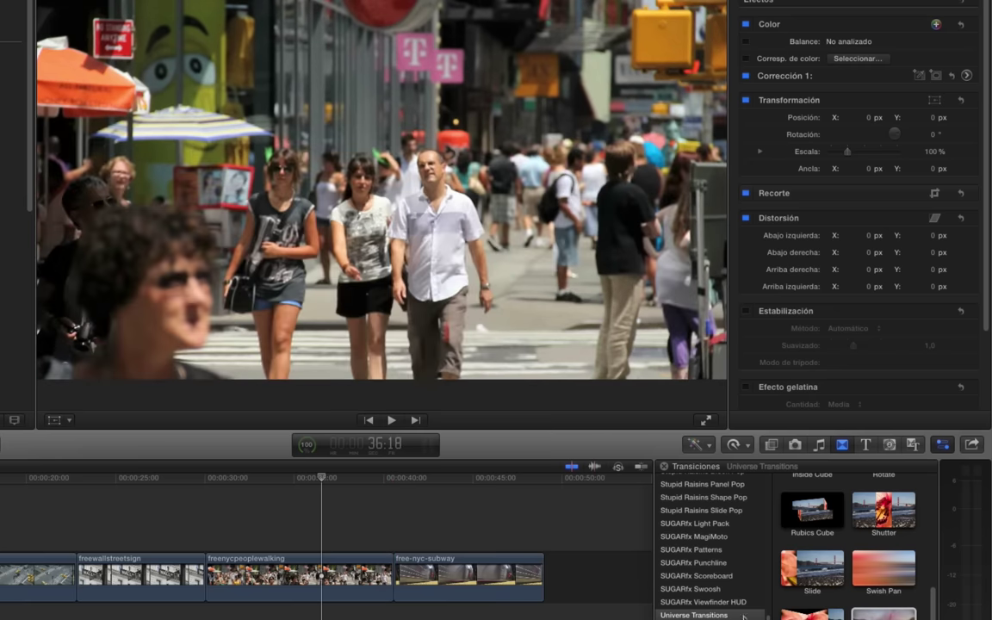
Step: Browse the Universe Blur video effects and preview the Blur effect
{"action": "scroll", "coordinate": [852, 543], "scroll_direction": "up", "scroll_amount": 5}
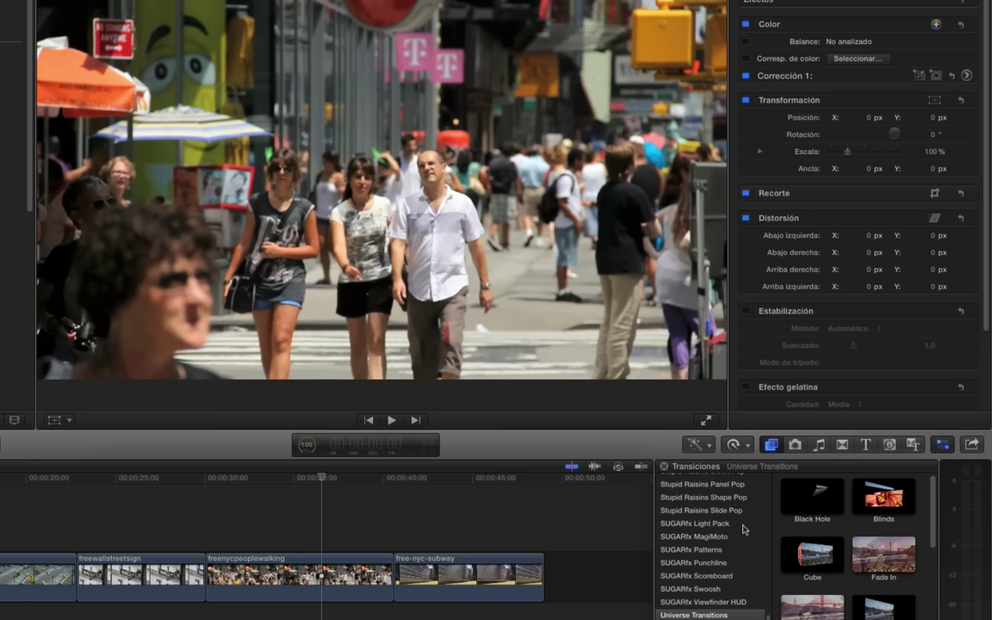
{"action": "left_click", "coordinate": [774, 446]}
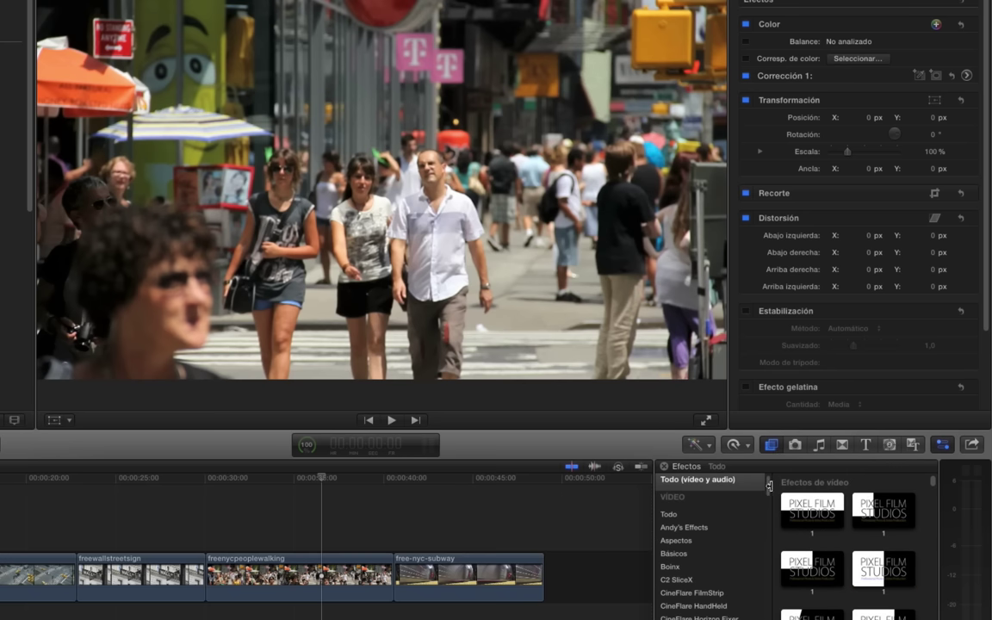
{"action": "scroll", "coordinate": [769, 489], "scroll_direction": "down", "scroll_amount": 20}
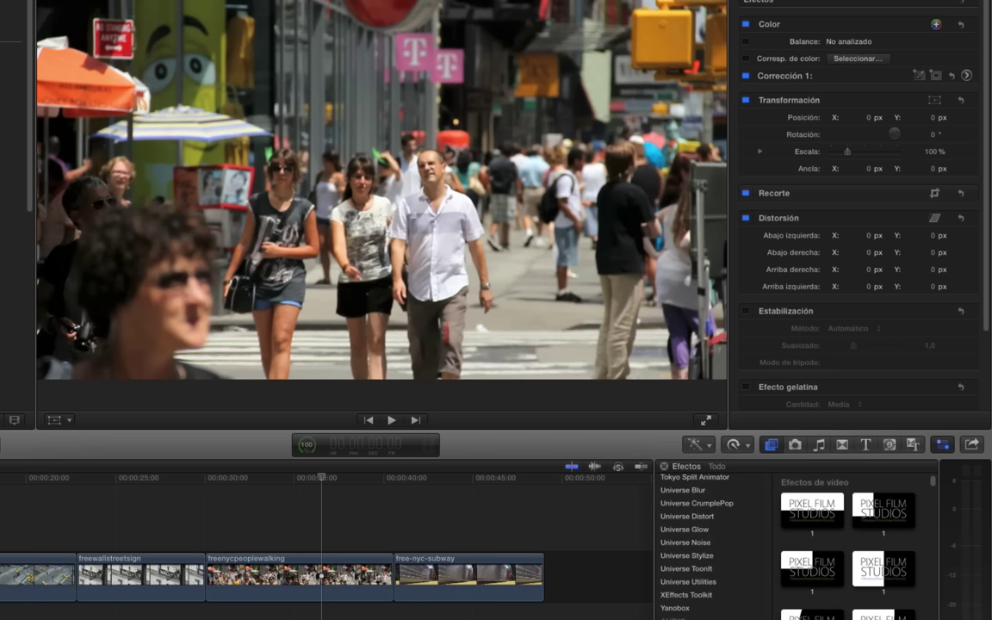
{"action": "left_click", "coordinate": [683, 491]}
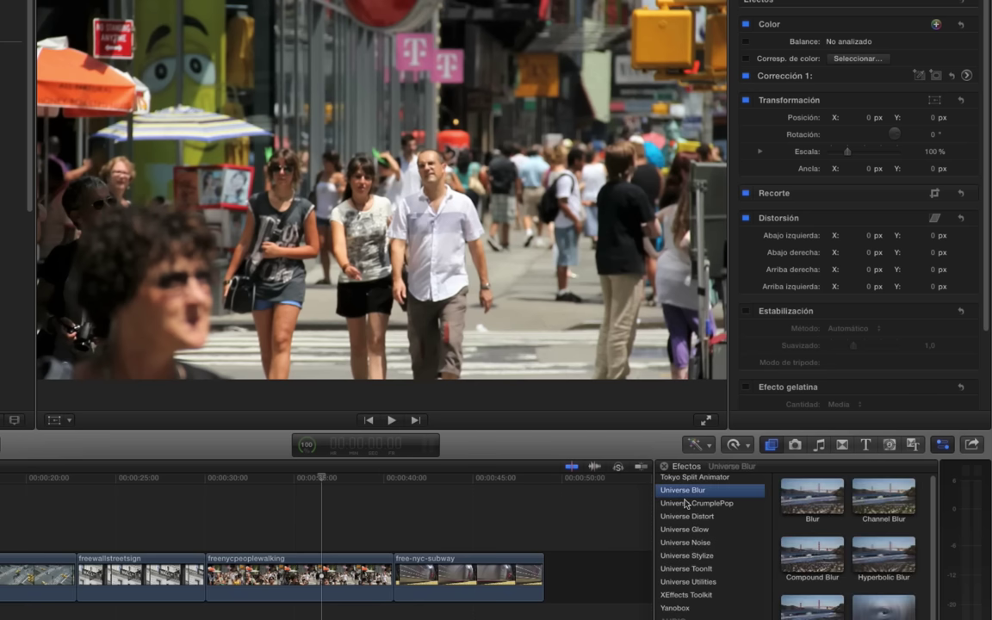
{"action": "left_click", "coordinate": [809, 492]}
{"action": "key", "text": "space"}
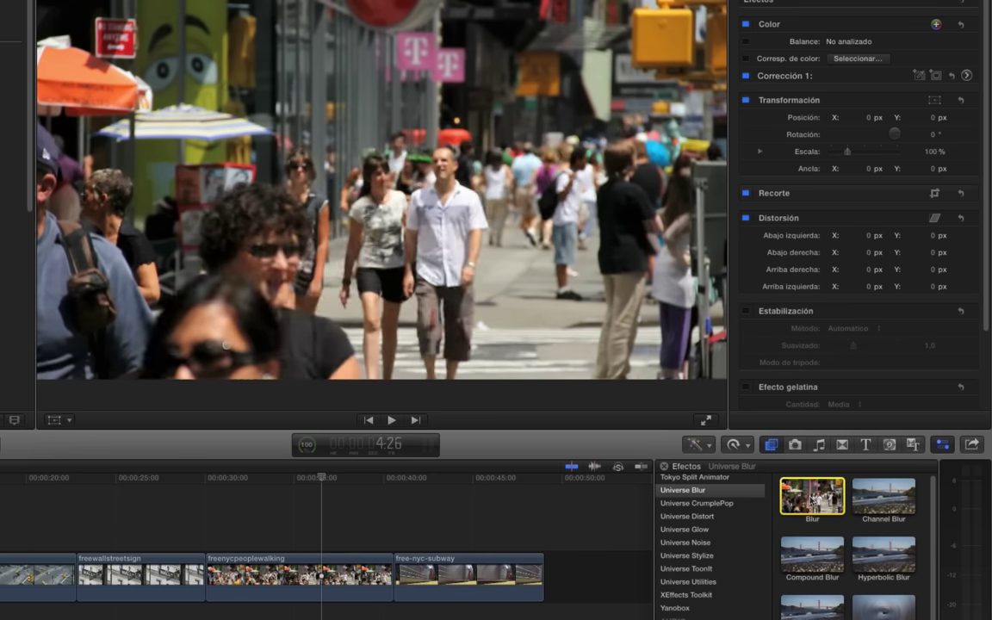
Step: Apply Blur to freenycpeoplewalking with width 230, play it, then remove it
{"action": "left_click_drag", "start_coordinate": [809, 496], "coordinate": [295, 581]}
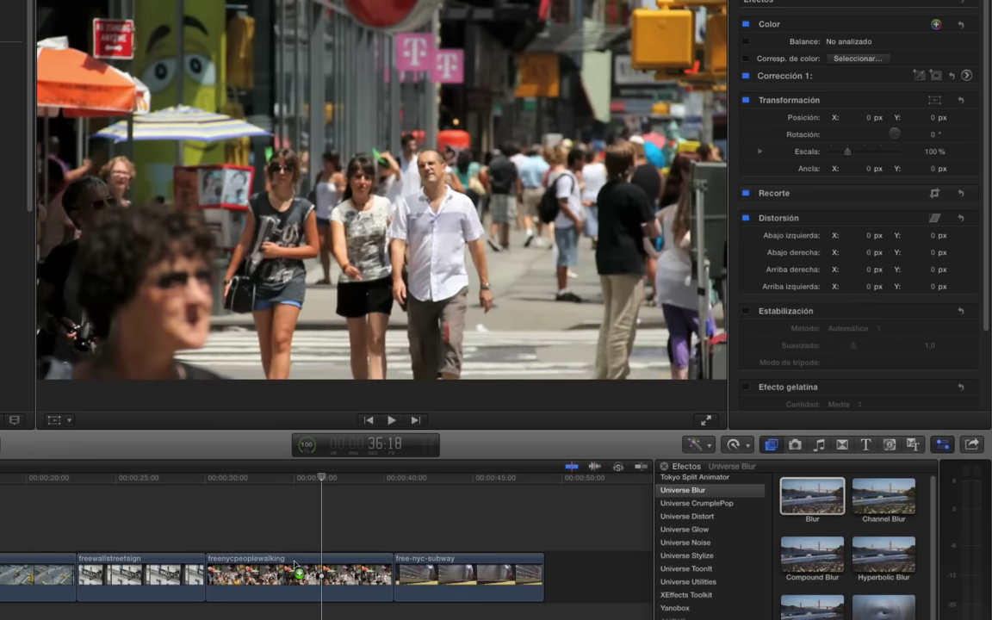
{"action": "left_click", "coordinate": [284, 478]}
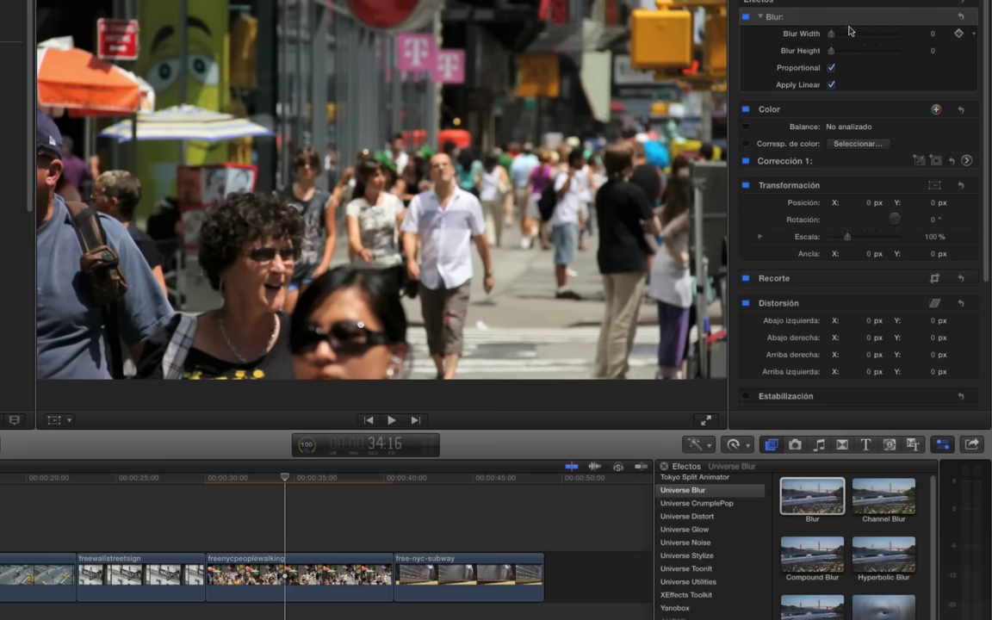
{"action": "left_click_drag", "start_coordinate": [832, 36], "coordinate": [835, 36]}
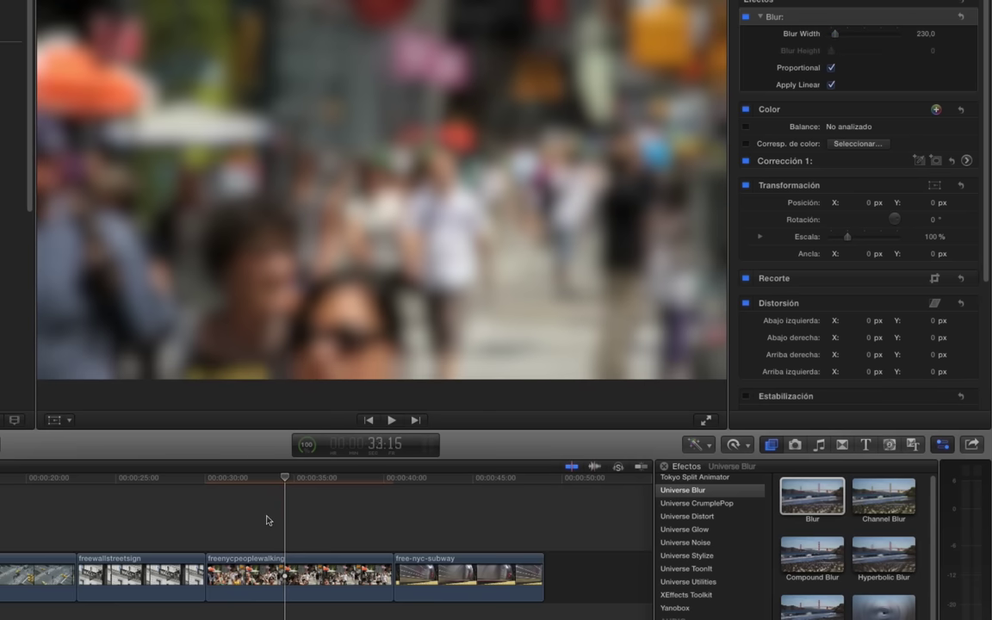
{"action": "left_click", "coordinate": [247, 498]}
{"action": "key", "text": "space"}
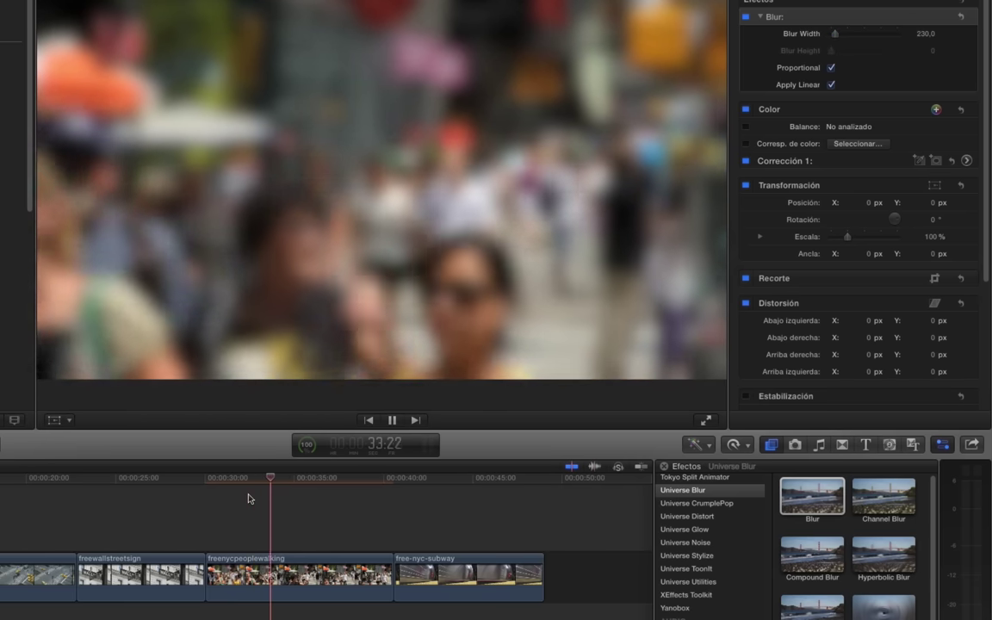
{"action": "key", "text": "space"}
{"action": "key", "text": "Delete"}
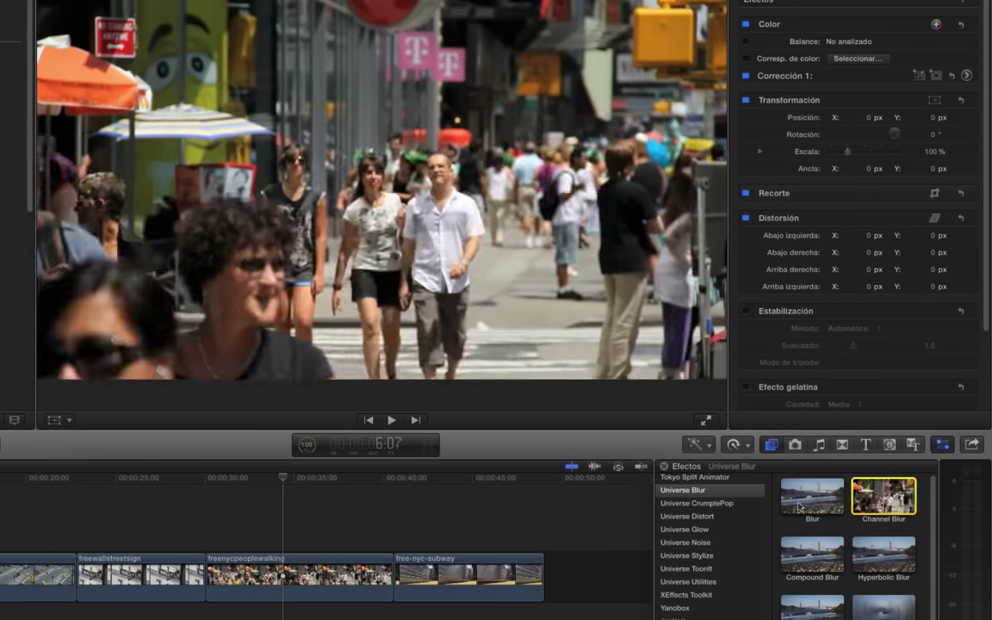
{"action": "left_click_drag", "start_coordinate": [798, 506], "coordinate": [268, 507]}
Step: Blur the red channel to 342 on freenycpeoplewalking, play the clip, then delete Channel Blur
{"action": "left_click", "coordinate": [297, 575]}
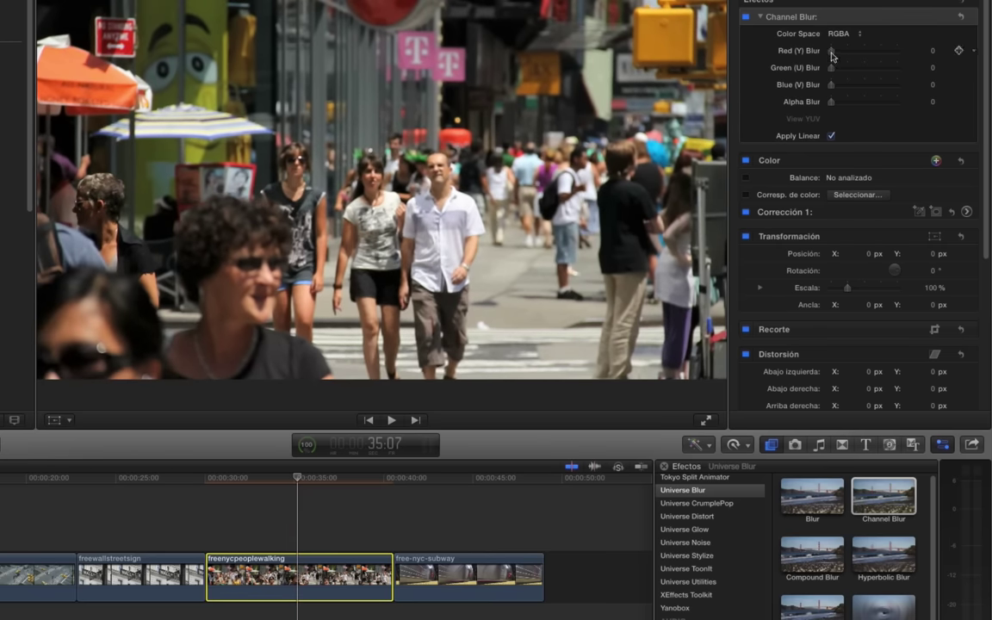
{"action": "left_click_drag", "start_coordinate": [832, 57], "coordinate": [847, 57]}
{"action": "left_click", "coordinate": [248, 478]}
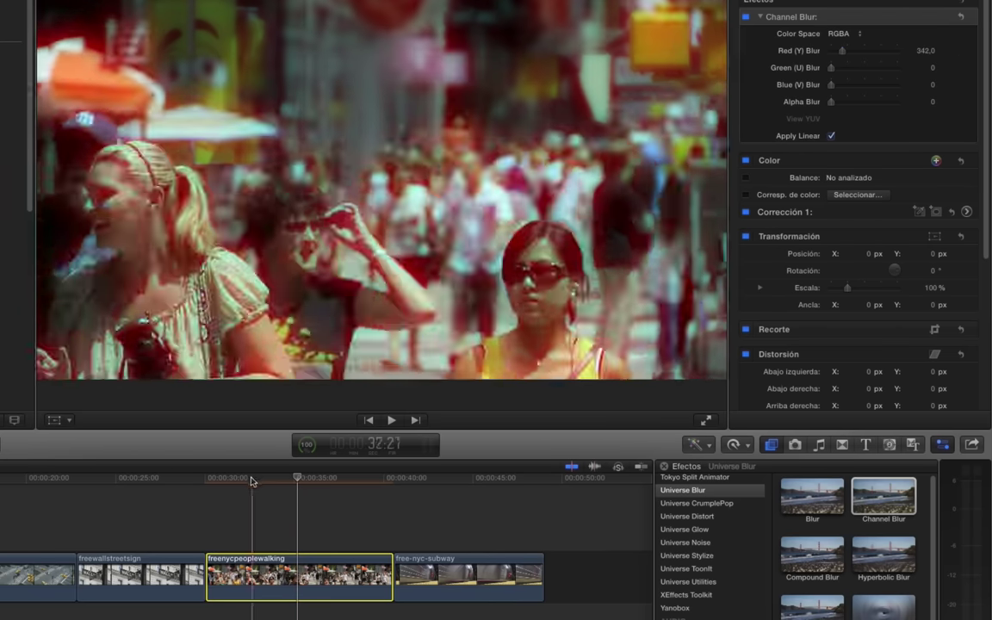
{"action": "key", "text": "space"}
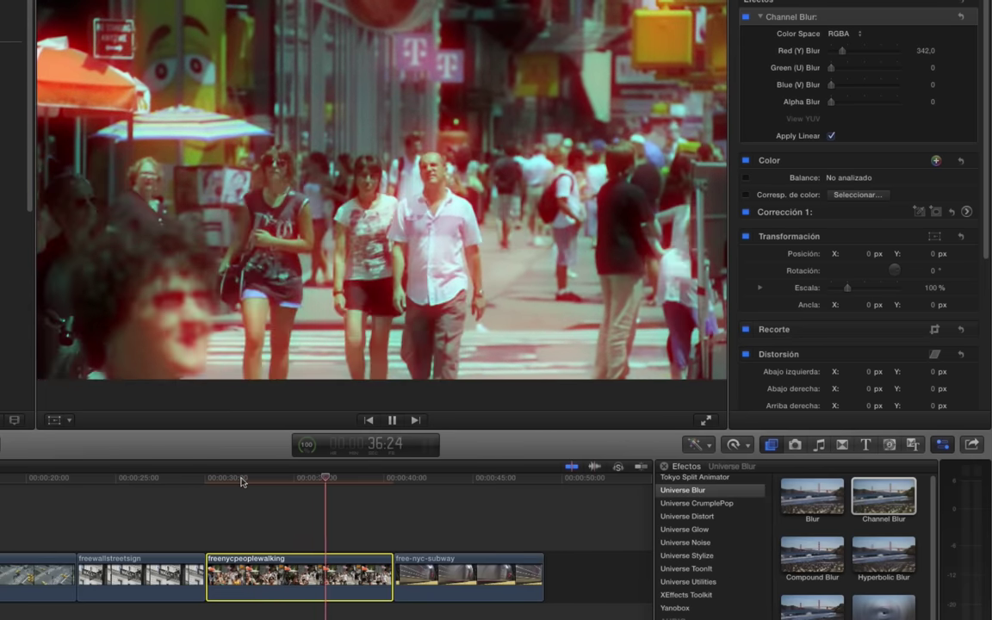
{"action": "key", "text": "space"}
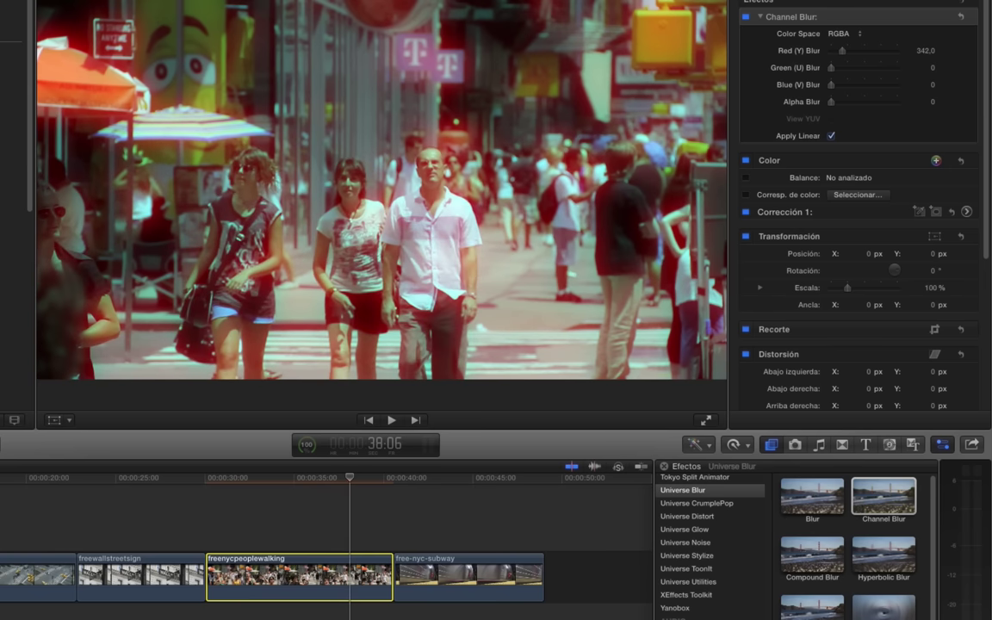
{"action": "left_click", "coordinate": [792, 17]}
{"action": "key", "text": "Delete"}
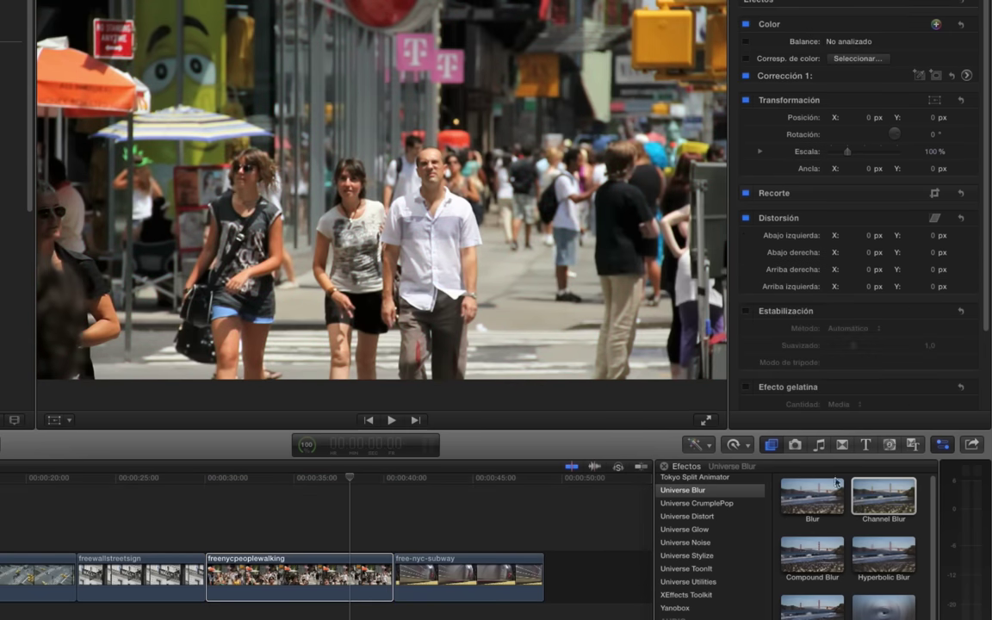
Step: Apply Hyperbolic Blur to the freenycpeoplewalking clip and play it back from 31 seconds
{"action": "left_click", "coordinate": [885, 560]}
{"action": "scroll", "coordinate": [885, 551], "scroll_direction": "down", "scroll_amount": 2}
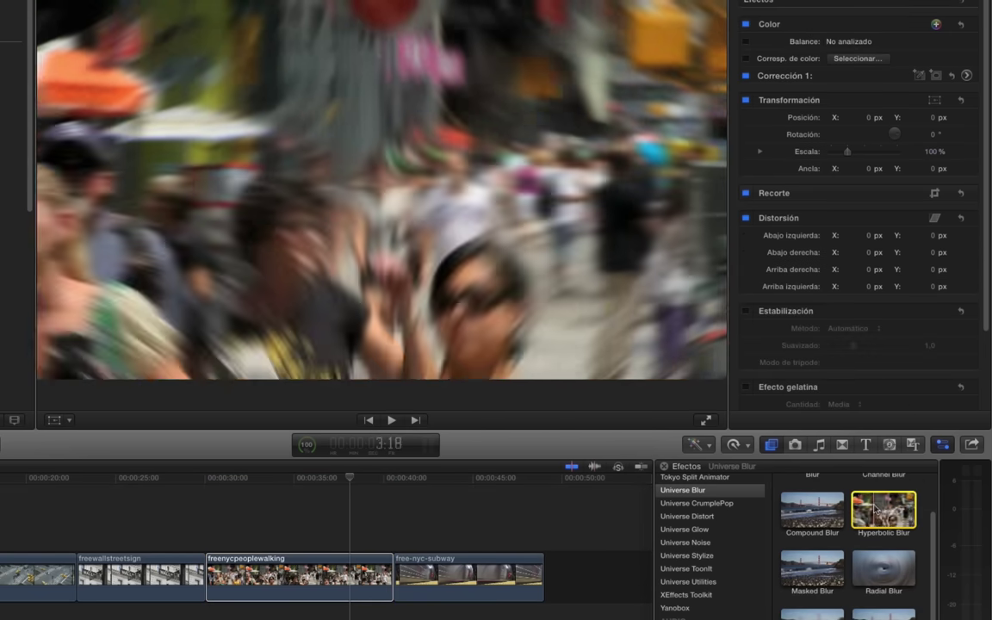
{"action": "left_click_drag", "start_coordinate": [876, 514], "coordinate": [252, 578]}
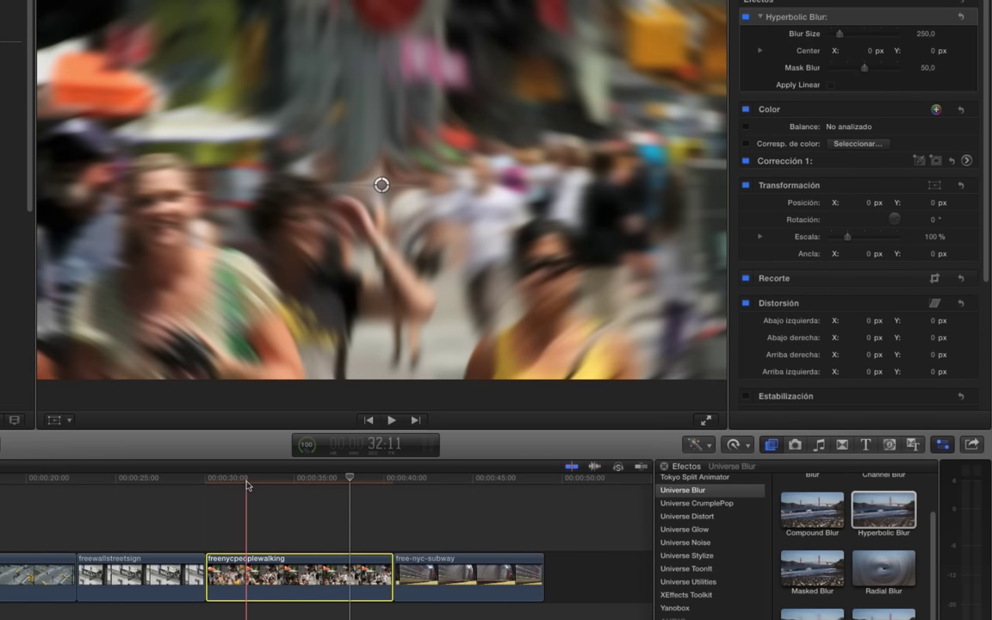
{"action": "left_click", "coordinate": [233, 484]}
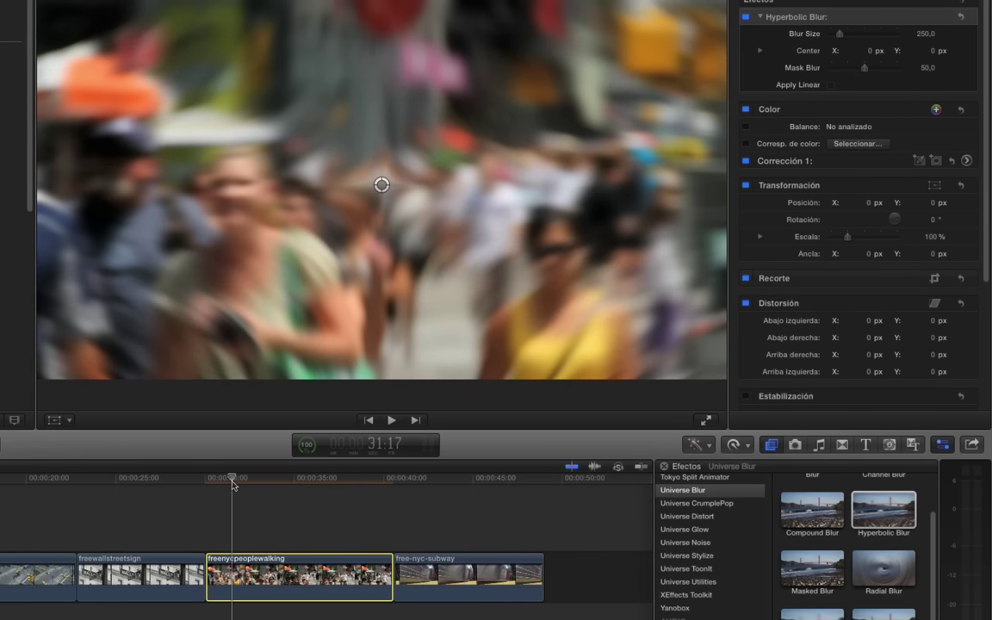
{"action": "key", "text": "space"}
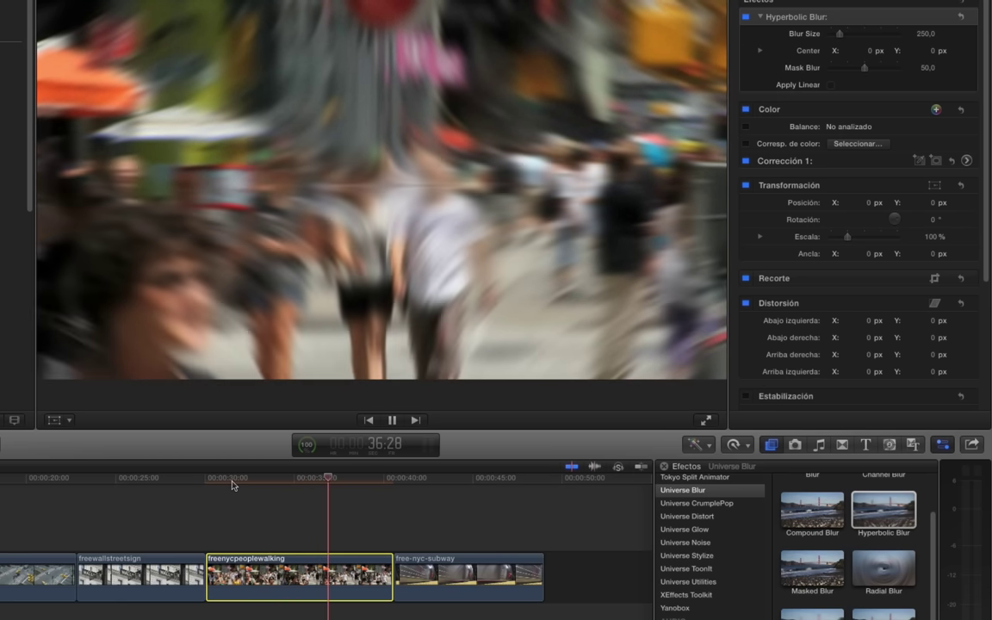
{"action": "key", "text": "space"}
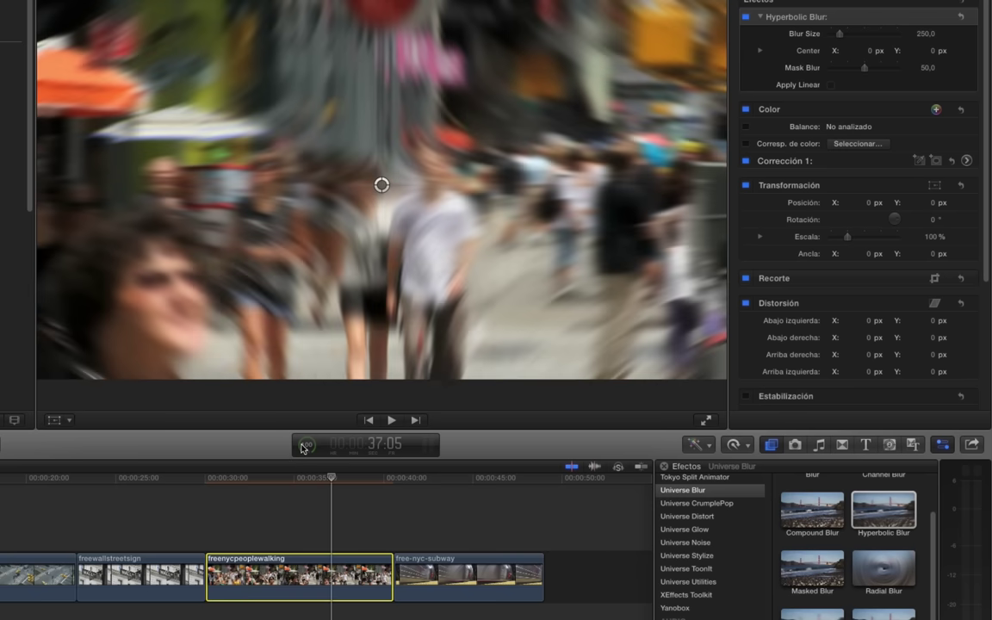
Step: Check background render progress, replay the blurred clip, then delete the Hyperbolic Blur effect
{"action": "left_click", "coordinate": [306, 444]}
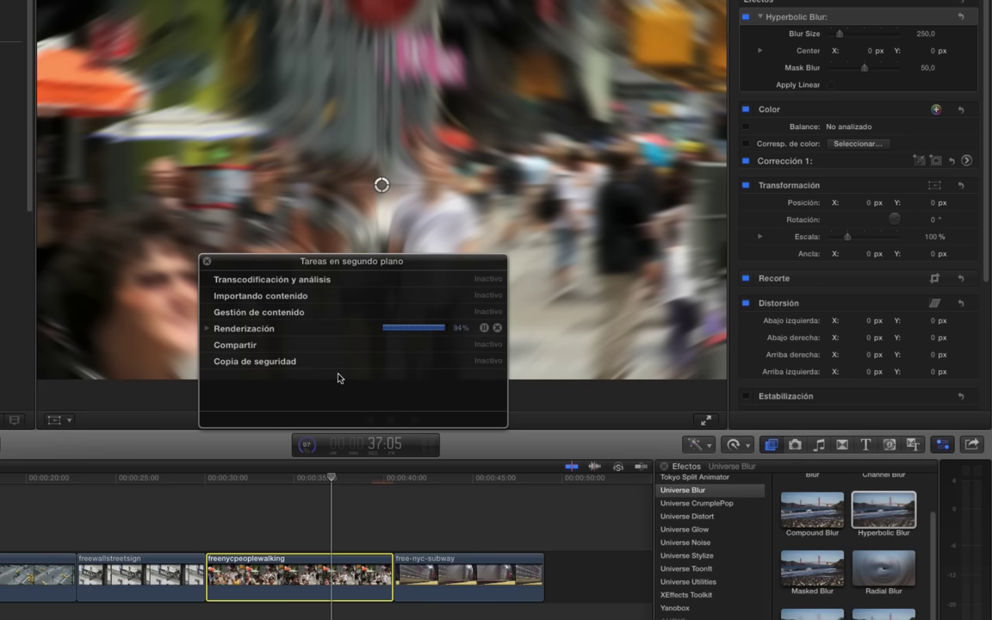
{"action": "left_click", "coordinate": [207, 261]}
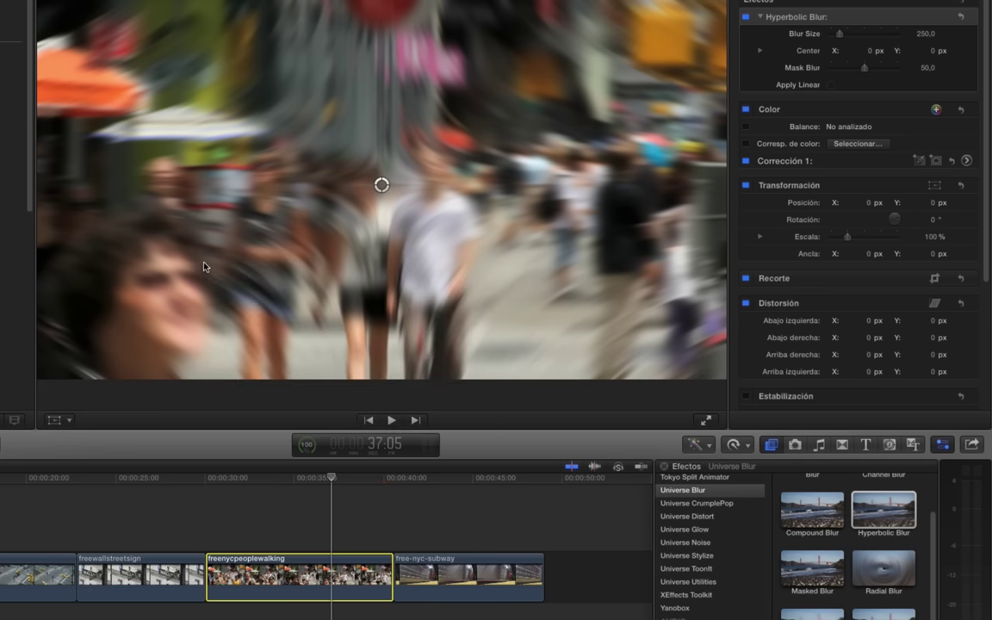
{"action": "key", "text": "space"}
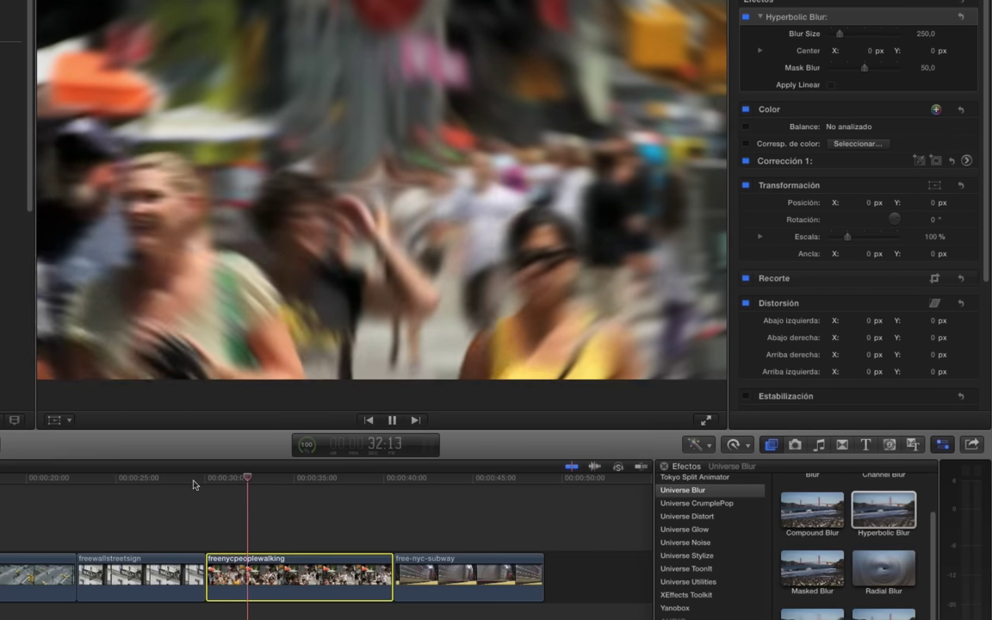
{"action": "key", "text": "space"}
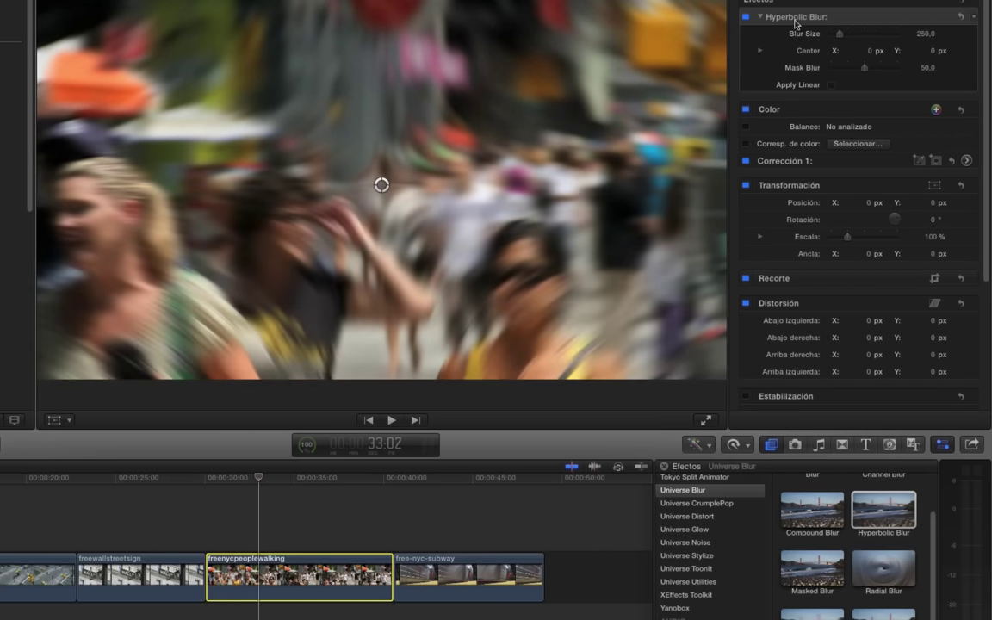
{"action": "left_click", "coordinate": [794, 19]}
{"action": "key", "text": "Delete"}
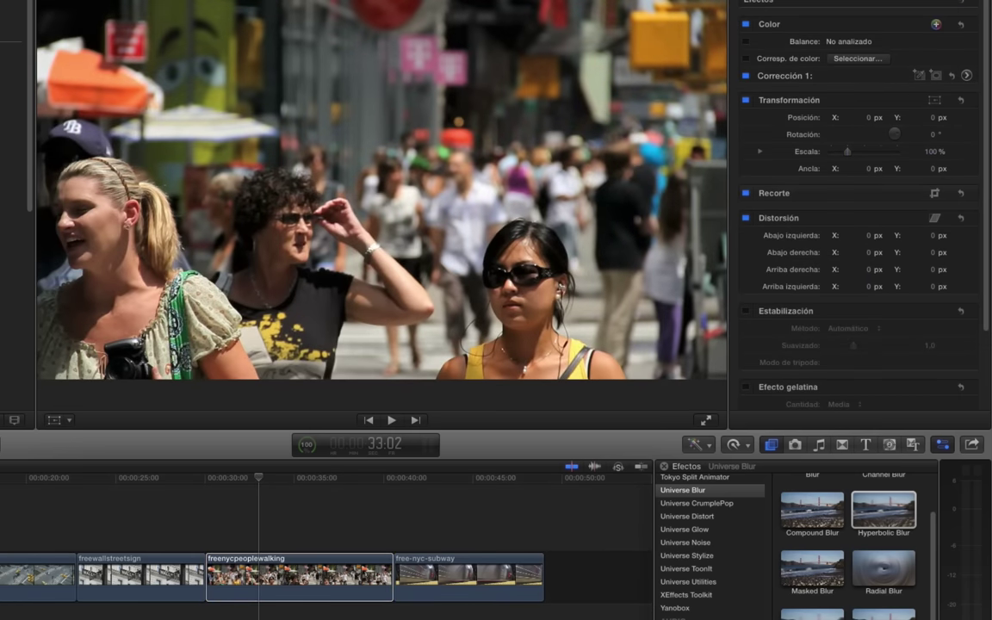
Step: Place free-nyc-subway above the walking clip and apply Universe SplitScreen Blocks to it
{"action": "left_click", "coordinate": [706, 503]}
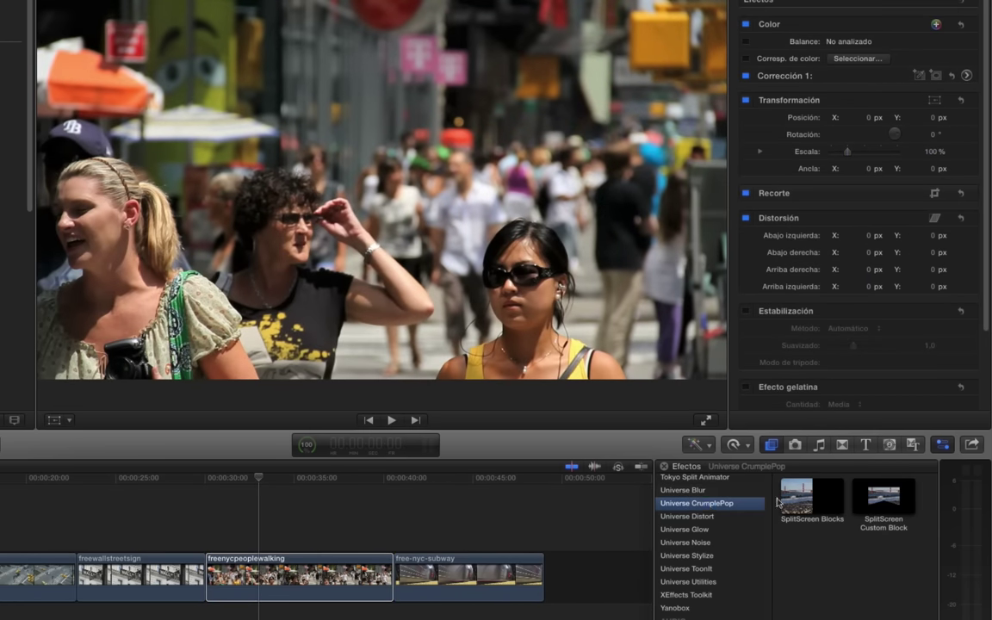
{"action": "left_click", "coordinate": [799, 520]}
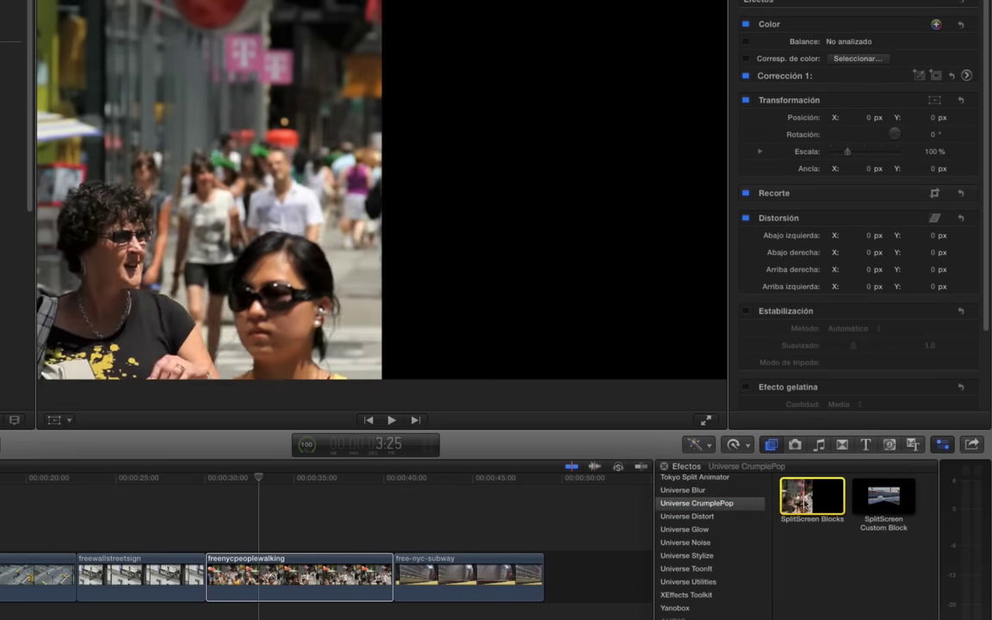
{"action": "left_click_drag", "start_coordinate": [810, 488], "coordinate": [344, 575]}
{"action": "left_click_drag", "start_coordinate": [452, 585], "coordinate": [261, 530]}
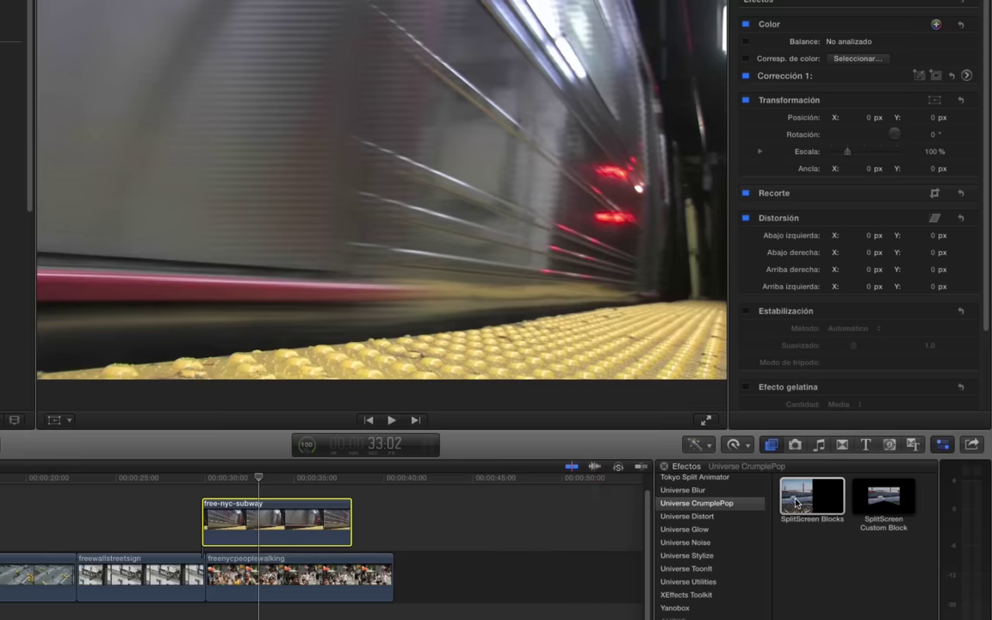
{"action": "left_click_drag", "start_coordinate": [796, 504], "coordinate": [274, 525]}
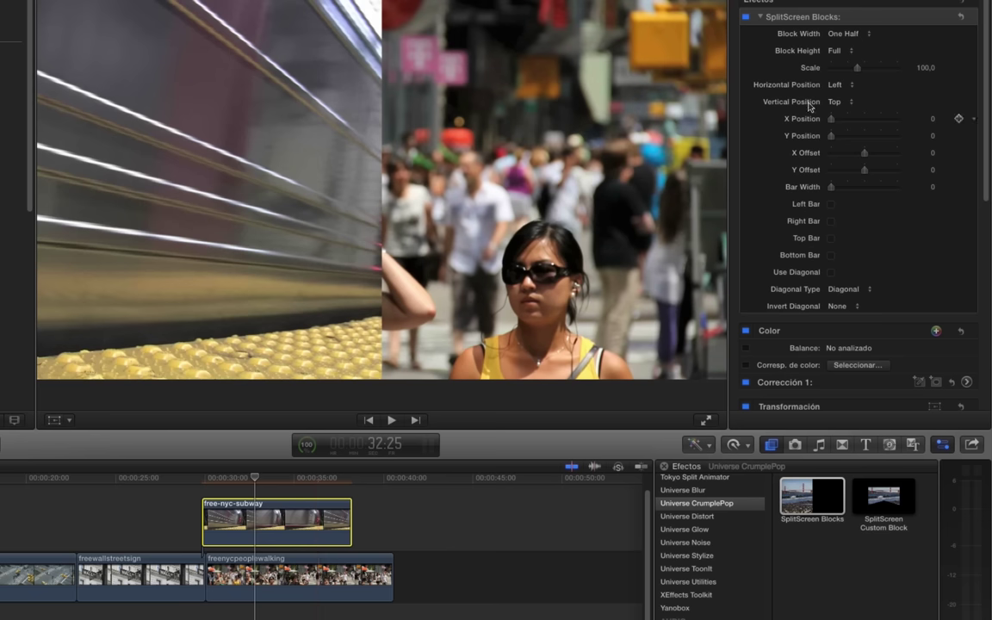
Step: Try Three Fourths width and Two Thirds height, then restore One Half width and Full height
{"action": "left_click", "coordinate": [848, 36]}
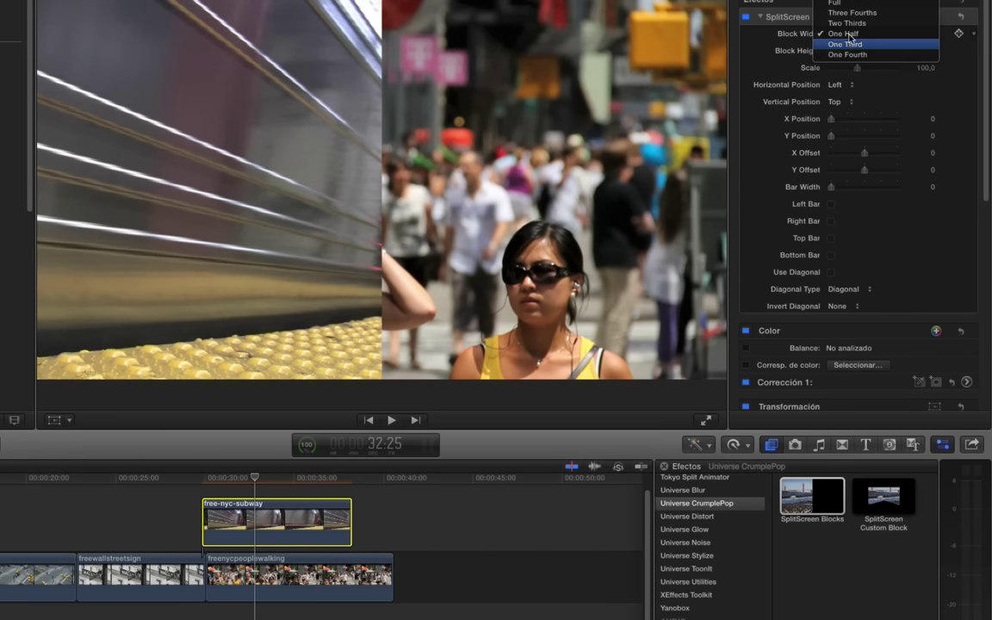
{"action": "left_click", "coordinate": [849, 18]}
{"action": "left_click", "coordinate": [853, 34]}
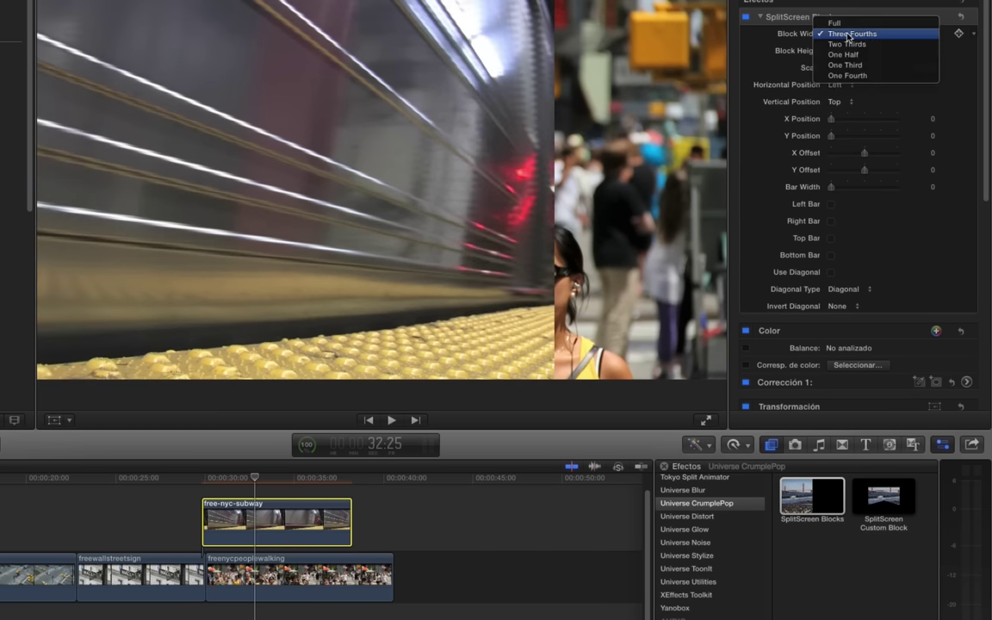
{"action": "left_click", "coordinate": [848, 54]}
{"action": "left_click", "coordinate": [837, 50]}
{"action": "left_click", "coordinate": [849, 72]}
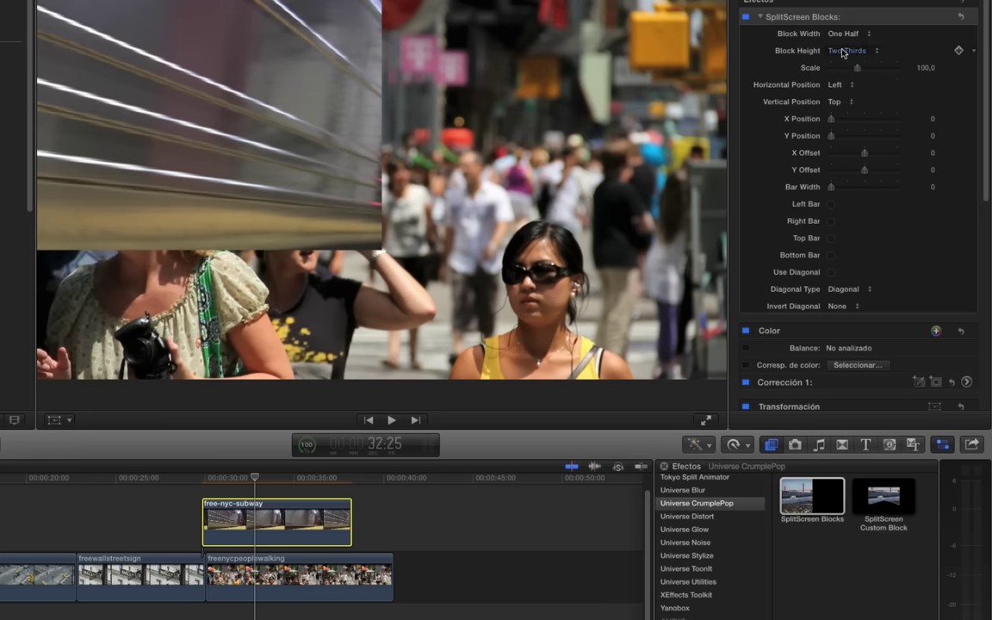
{"action": "left_click", "coordinate": [843, 52]}
{"action": "left_click", "coordinate": [840, 32]}
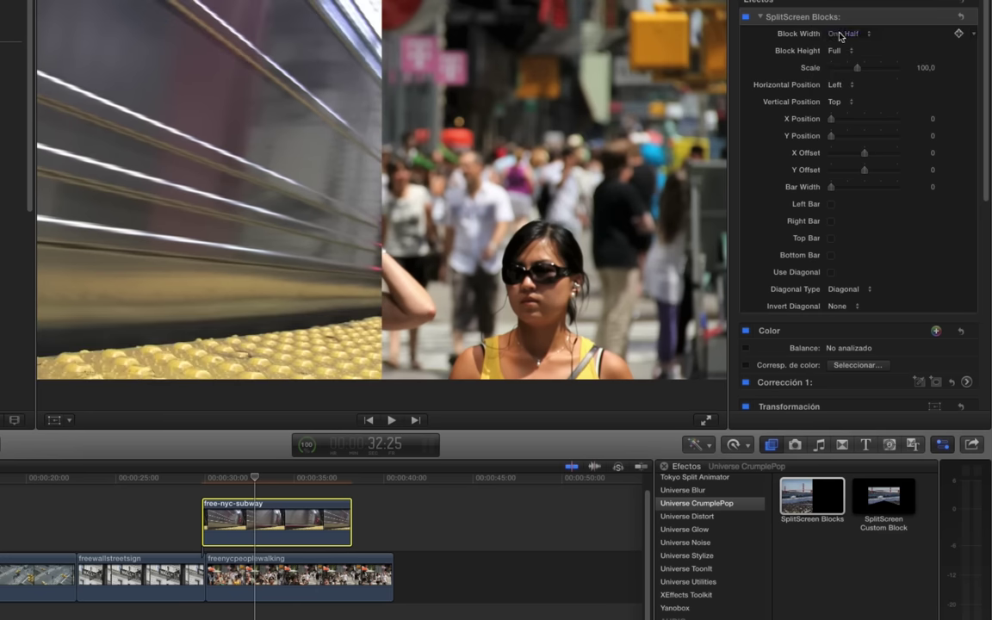
Step: Enable the left bar and Use Diagonal, adjusting X Position, Y Offset and bar width
{"action": "left_click_drag", "start_coordinate": [833, 122], "coordinate": [860, 154]}
{"action": "left_click", "coordinate": [832, 136]}
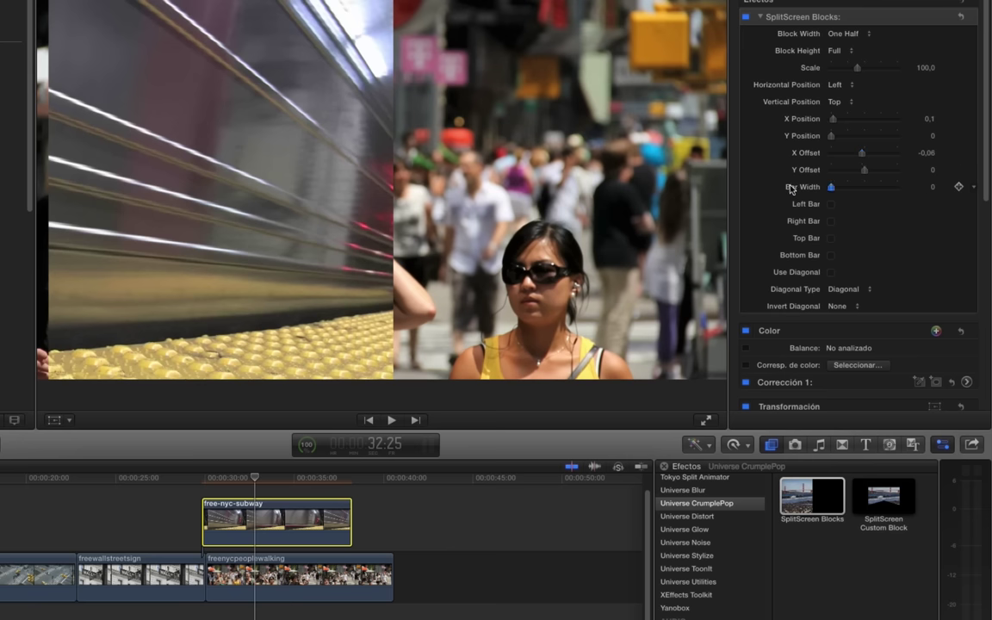
{"action": "left_click", "coordinate": [831, 204]}
{"action": "mouse_move", "coordinate": [853, 187]}
{"action": "left_mouse_down"}
{"action": "mouse_move", "coordinate": [833, 187]}
{"action": "mouse_move", "coordinate": [875, 187]}
{"action": "mouse_move", "coordinate": [831, 187]}
{"action": "mouse_move", "coordinate": [850, 191]}
{"action": "left_mouse_up"}
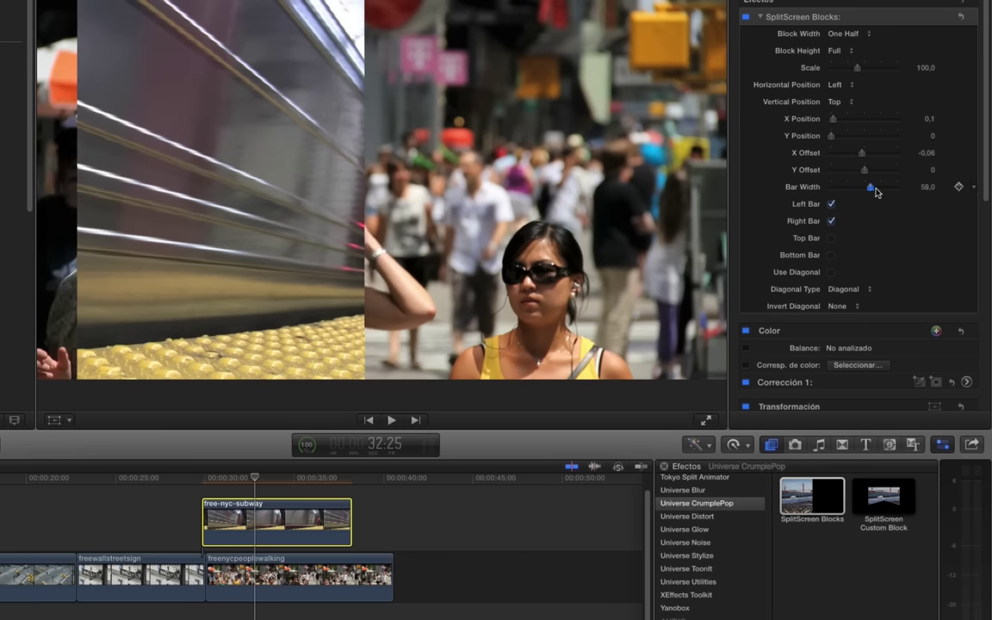
{"action": "left_click", "coordinate": [831, 273]}
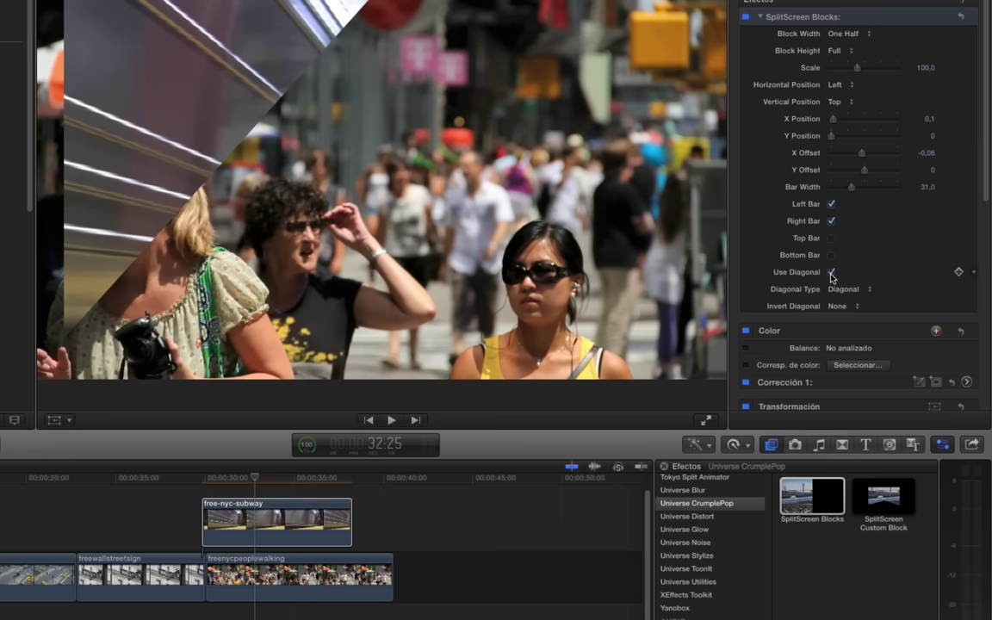
{"action": "left_click_drag", "start_coordinate": [833, 120], "coordinate": [830, 120]}
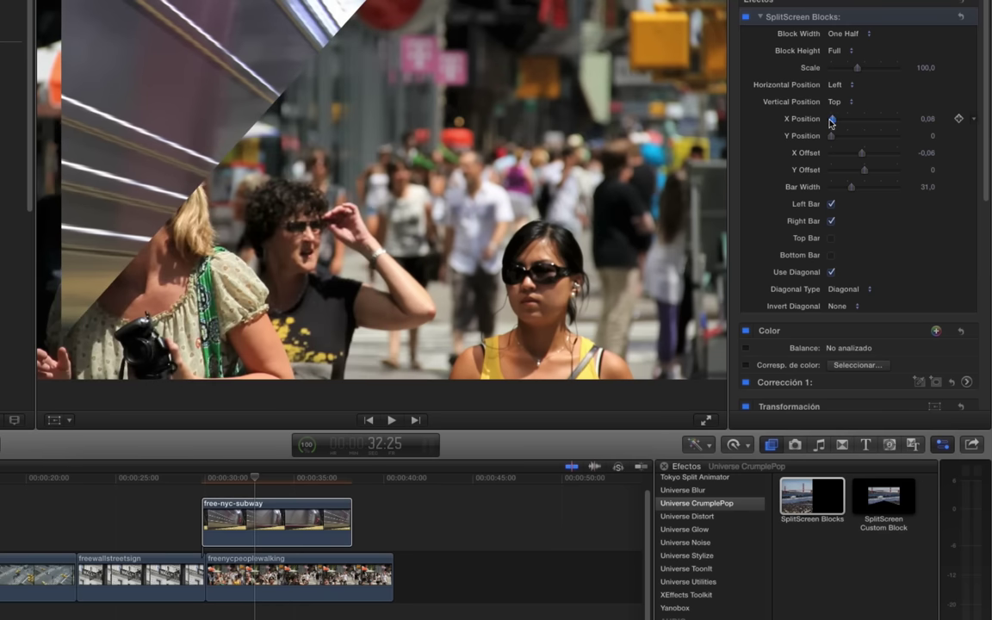
{"action": "left_click_drag", "start_coordinate": [852, 187], "coordinate": [829, 187]}
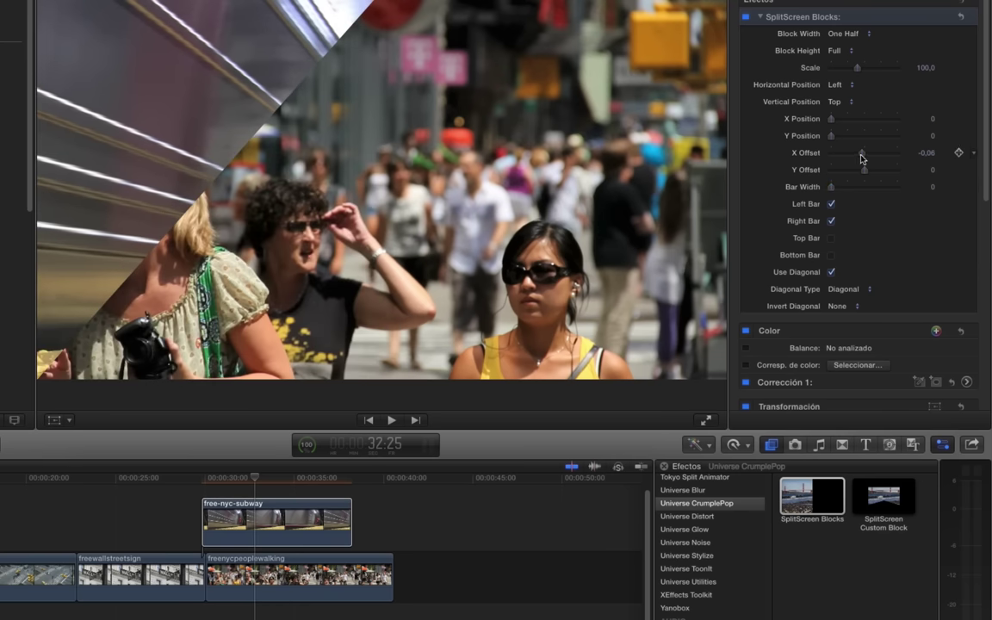
{"action": "mouse_move", "coordinate": [864, 170]}
{"action": "left_mouse_down"}
{"action": "mouse_move", "coordinate": [911, 176]}
{"action": "mouse_move", "coordinate": [854, 170]}
{"action": "left_mouse_up"}
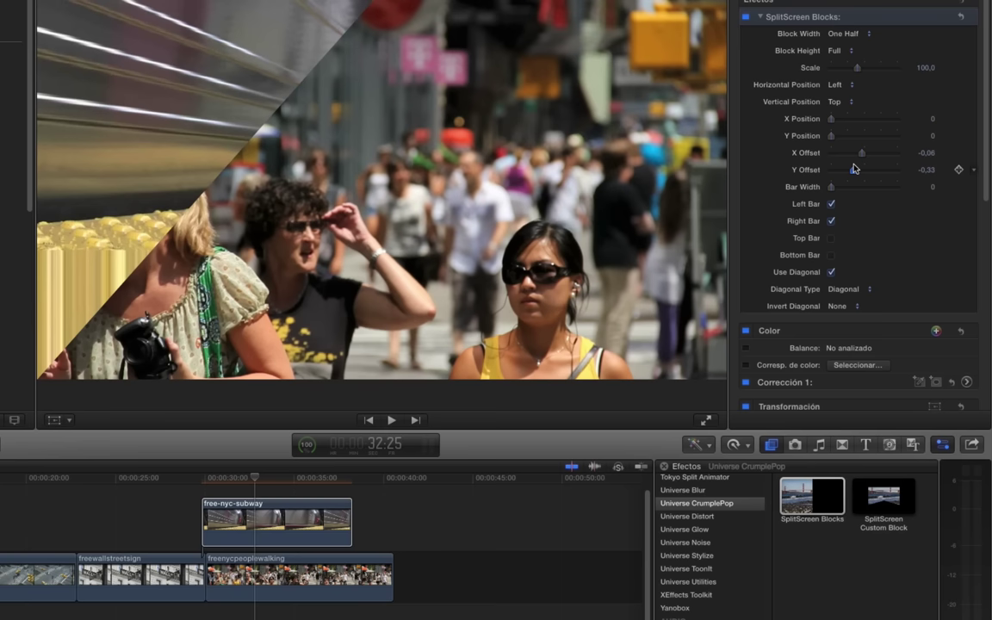
Step: Set Diagonal Type to Slant, delete SplitScreen Blocks, and apply SplitScreen Custom Block instead
{"action": "left_click", "coordinate": [846, 289]}
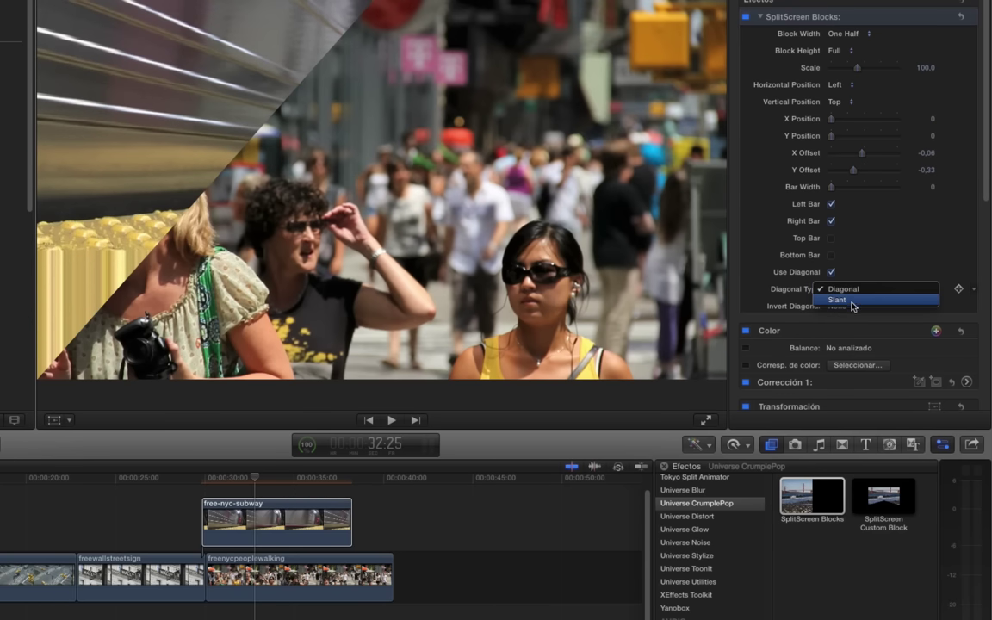
{"action": "left_click", "coordinate": [852, 301]}
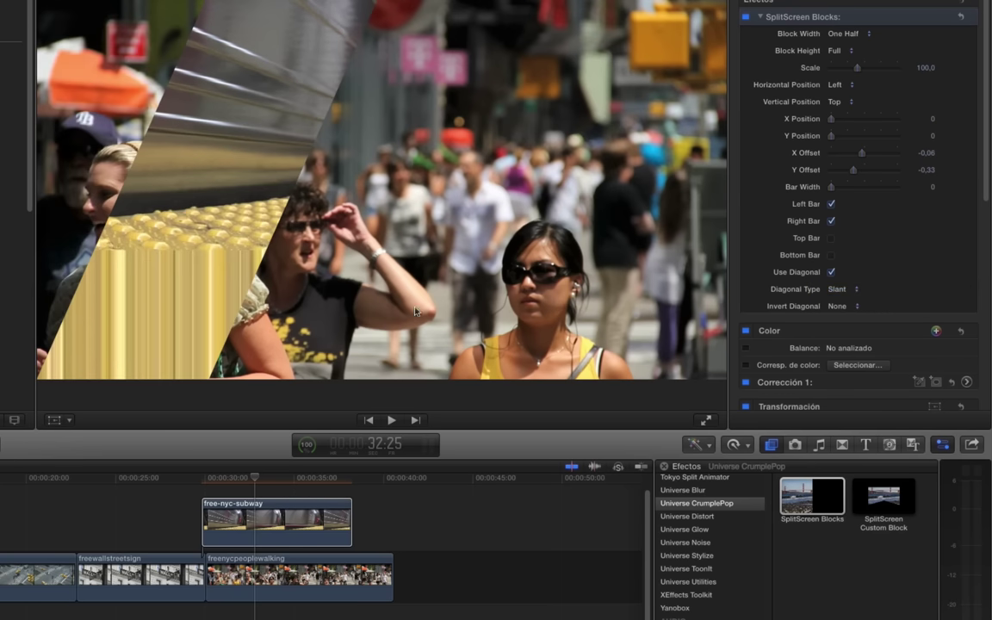
{"action": "left_click", "coordinate": [276, 525]}
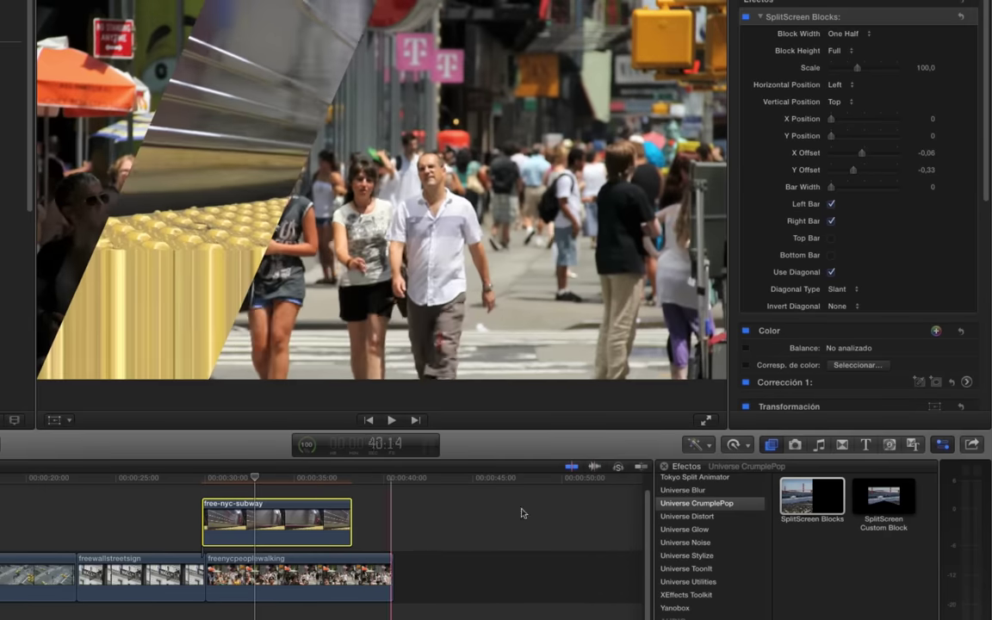
{"action": "left_click", "coordinate": [814, 17]}
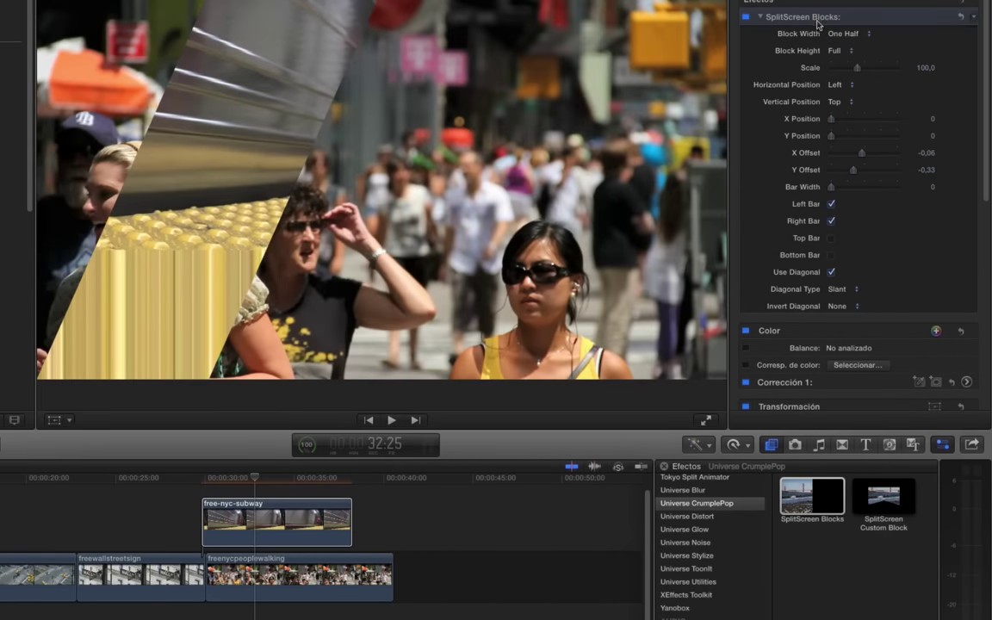
{"action": "key", "text": "Delete"}
{"action": "left_click_drag", "start_coordinate": [883, 497], "coordinate": [284, 534]}
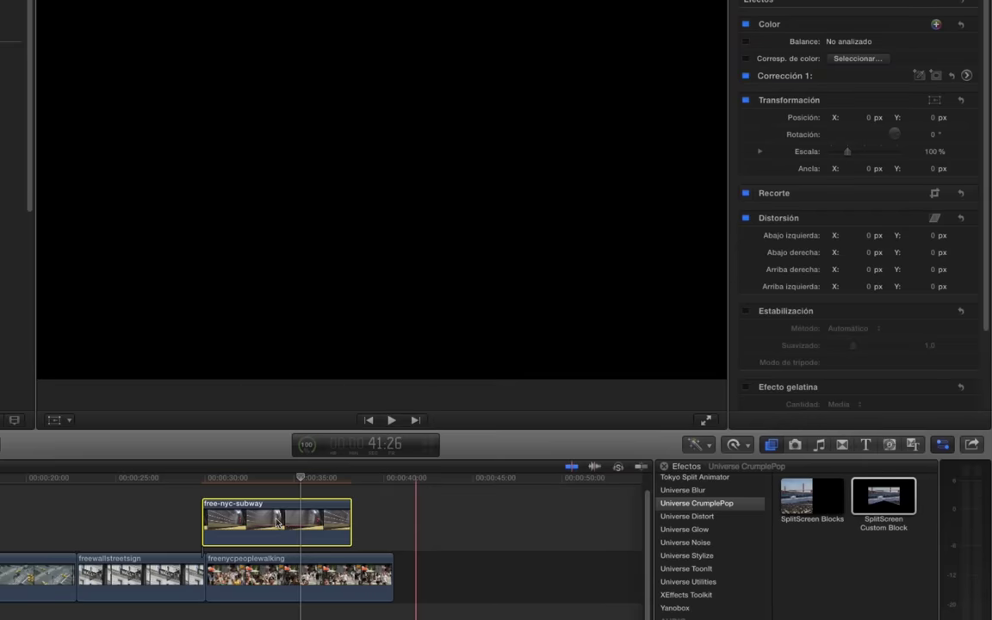
Step: Move free-nyc-subway into the main storyline after freenycpeoplewalking and list the Universe Distort effects
{"action": "mouse_move", "coordinate": [277, 522]}
{"action": "left_mouse_down"}
{"action": "mouse_move", "coordinate": [514, 583]}
{"action": "mouse_move", "coordinate": [468, 579]}
{"action": "left_mouse_up"}
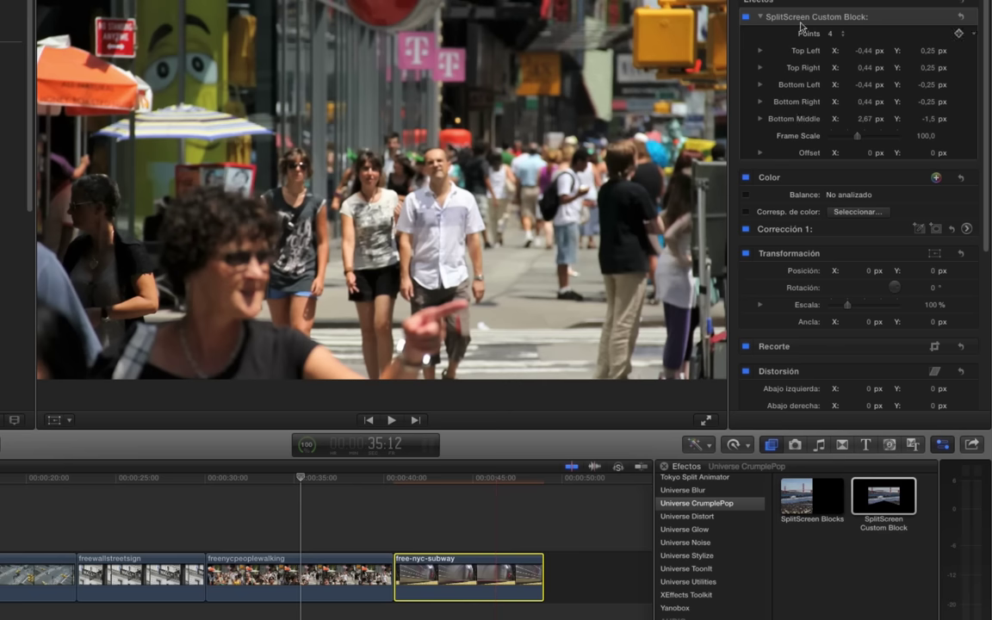
{"action": "scroll", "coordinate": [811, 385], "scroll_direction": "down", "scroll_amount": 3}
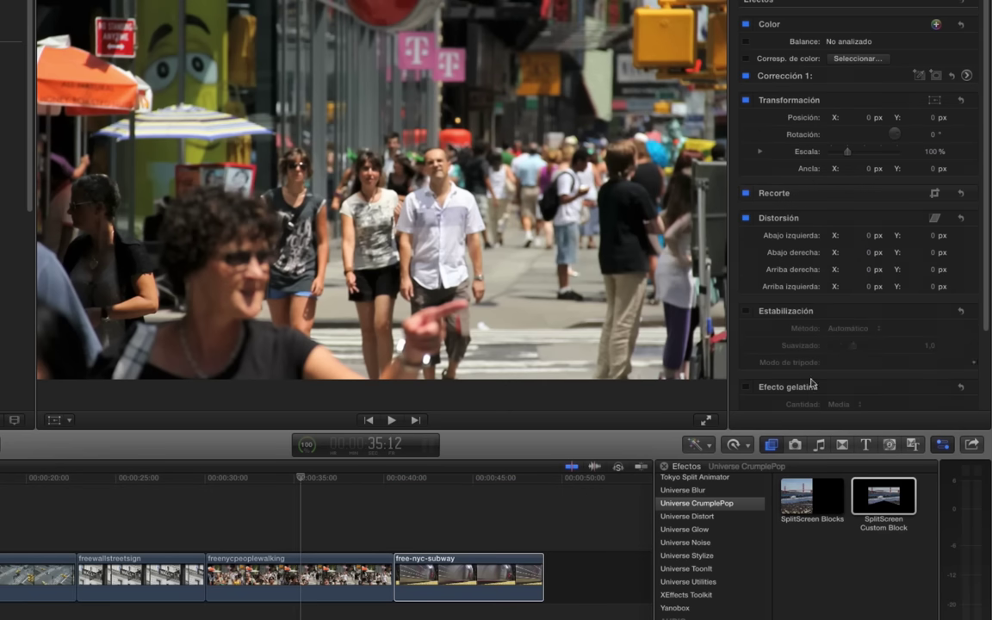
{"action": "left_click", "coordinate": [699, 518]}
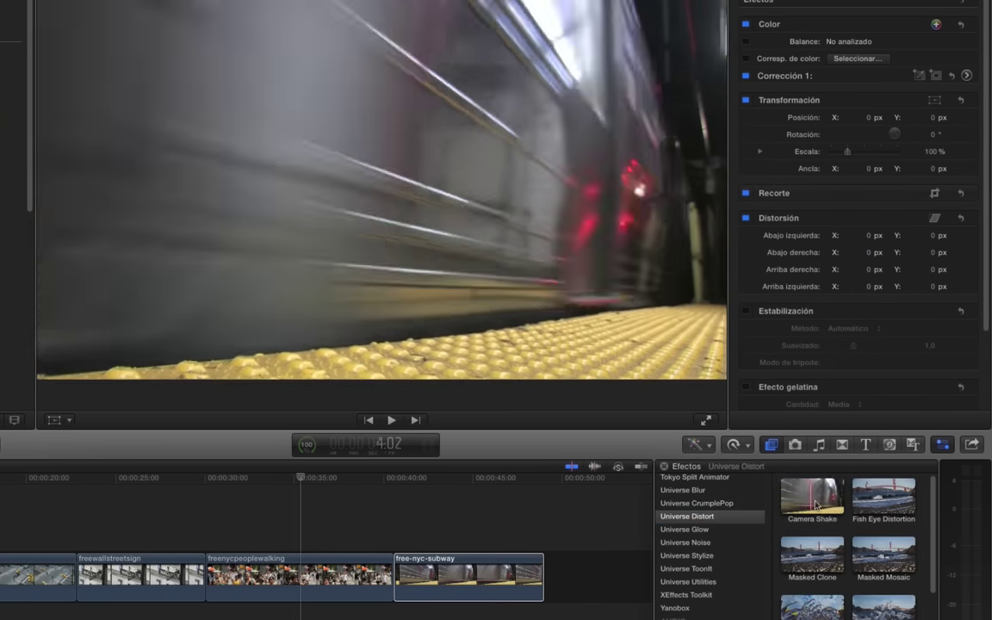
{"action": "left_click_drag", "start_coordinate": [803, 508], "coordinate": [469, 577]}
{"action": "left_click", "coordinate": [285, 575]}
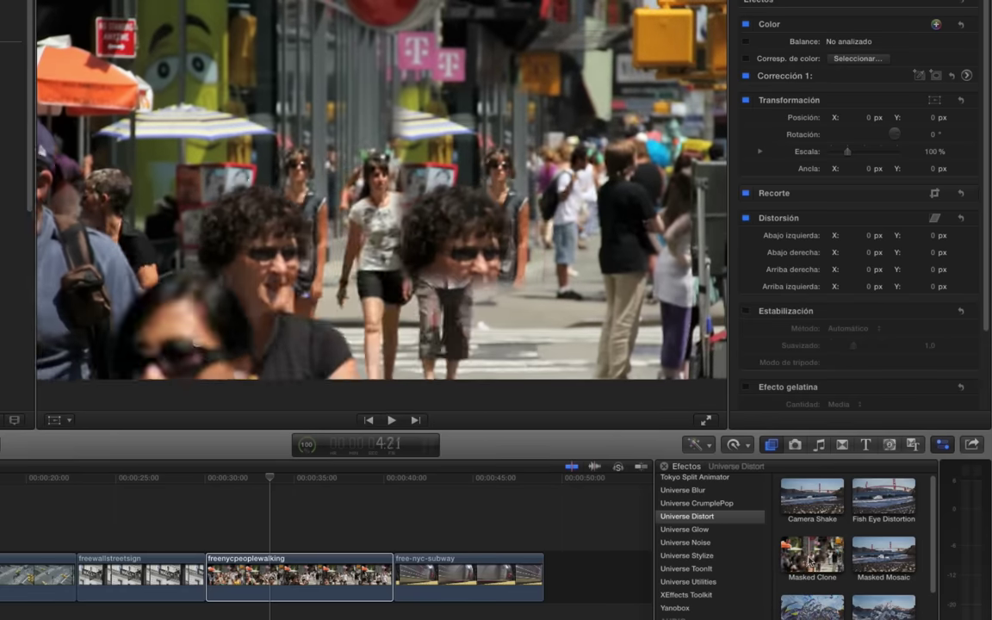
Step: Apply Masked Clone to the walking clip, placing its mask on the crowd and copy upper right
{"action": "mouse_move", "coordinate": [810, 558]}
{"action": "left_mouse_down"}
{"action": "mouse_move", "coordinate": [262, 598]}
{"action": "mouse_move", "coordinate": [283, 586]}
{"action": "left_mouse_up"}
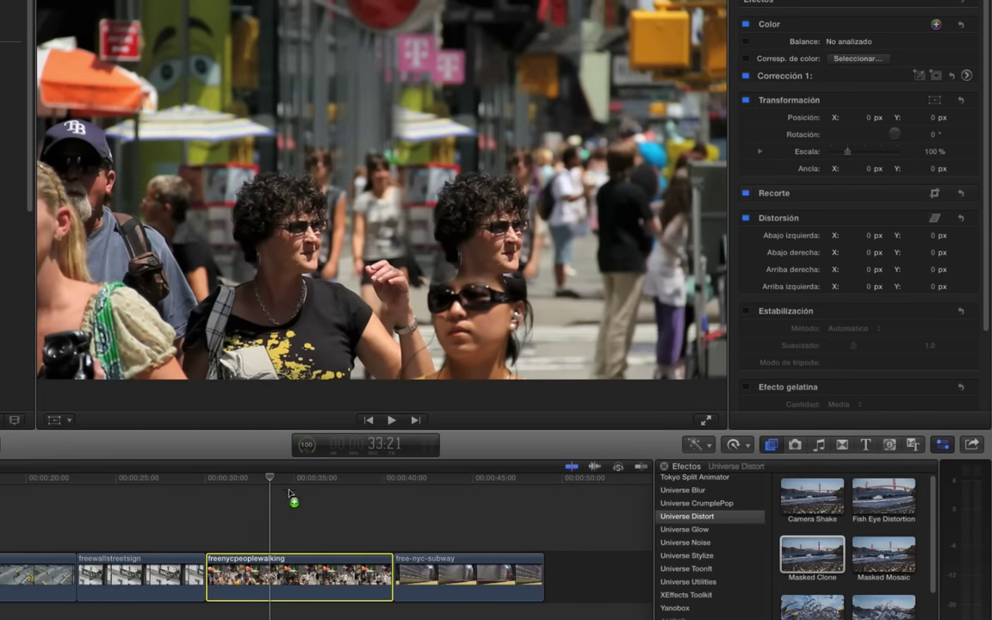
{"action": "left_click_drag", "start_coordinate": [290, 489], "coordinate": [290, 491]}
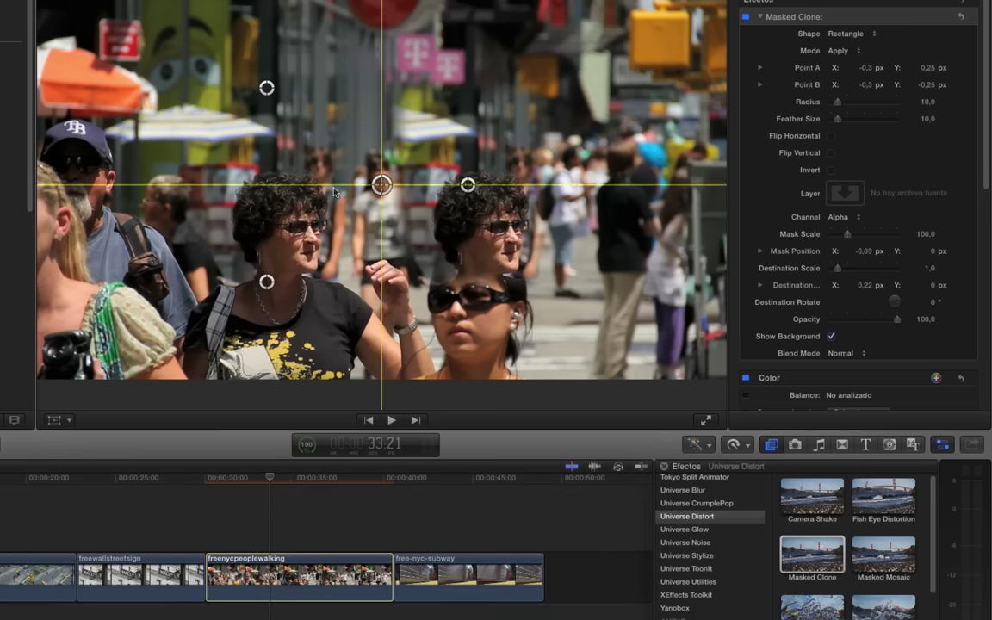
{"action": "left_click_drag", "start_coordinate": [382, 184], "coordinate": [272, 199]}
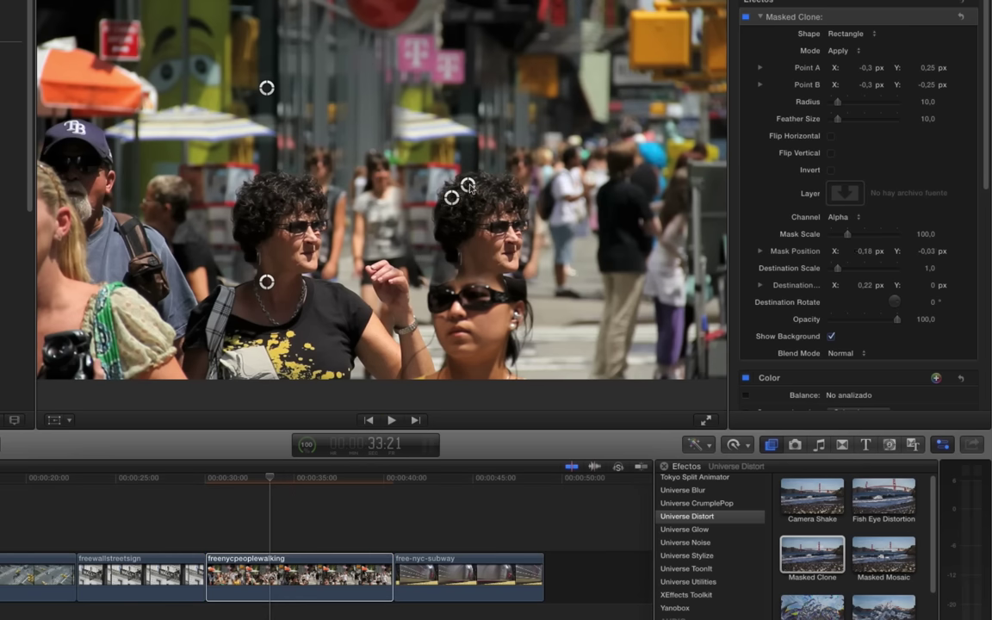
{"action": "mouse_move", "coordinate": [471, 187]}
{"action": "left_mouse_down"}
{"action": "mouse_move", "coordinate": [590, 75]}
{"action": "mouse_move", "coordinate": [605, 89]}
{"action": "left_mouse_up"}
{"action": "mouse_move", "coordinate": [266, 280]}
{"action": "left_mouse_down"}
{"action": "mouse_move", "coordinate": [514, 336]}
{"action": "mouse_move", "coordinate": [116, 256]}
{"action": "left_mouse_up"}
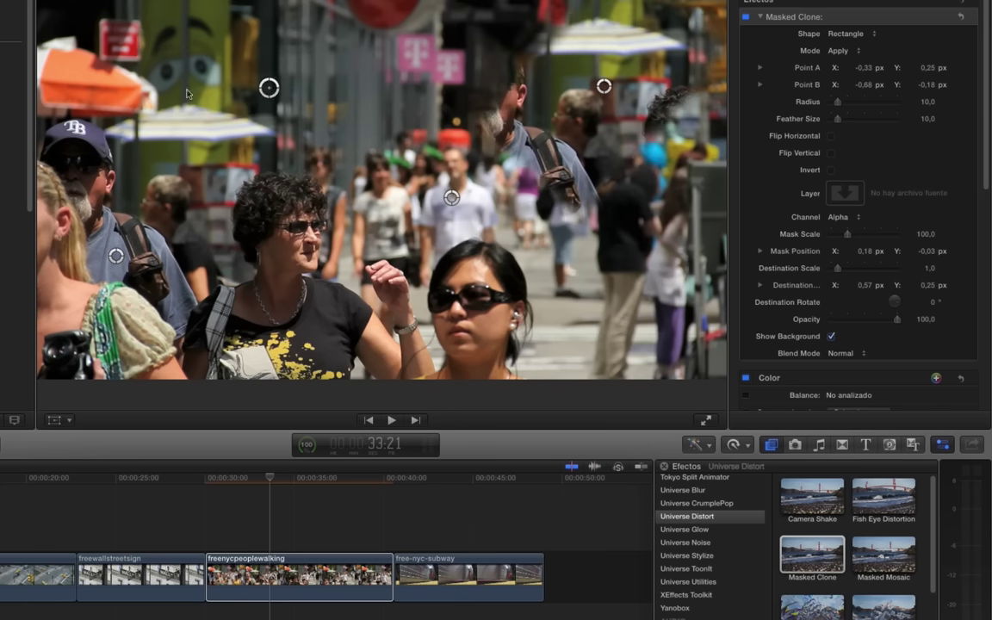
{"action": "mouse_move", "coordinate": [266, 88]}
{"action": "left_mouse_down"}
{"action": "mouse_move", "coordinate": [67, 158]}
{"action": "mouse_move", "coordinate": [66, 148]}
{"action": "left_mouse_up"}
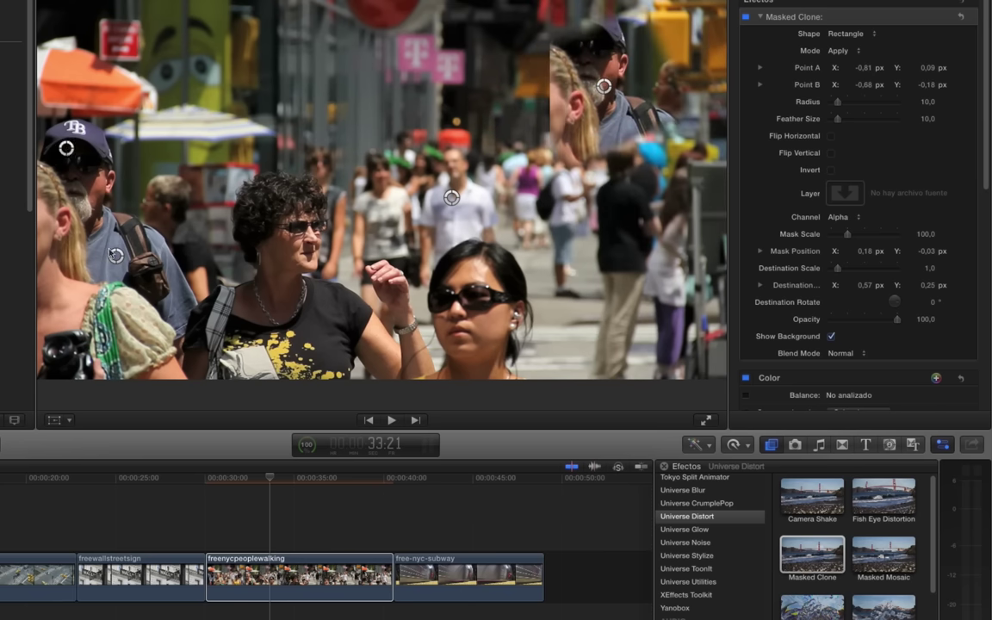
{"action": "left_click_drag", "start_coordinate": [115, 256], "coordinate": [66, 268]}
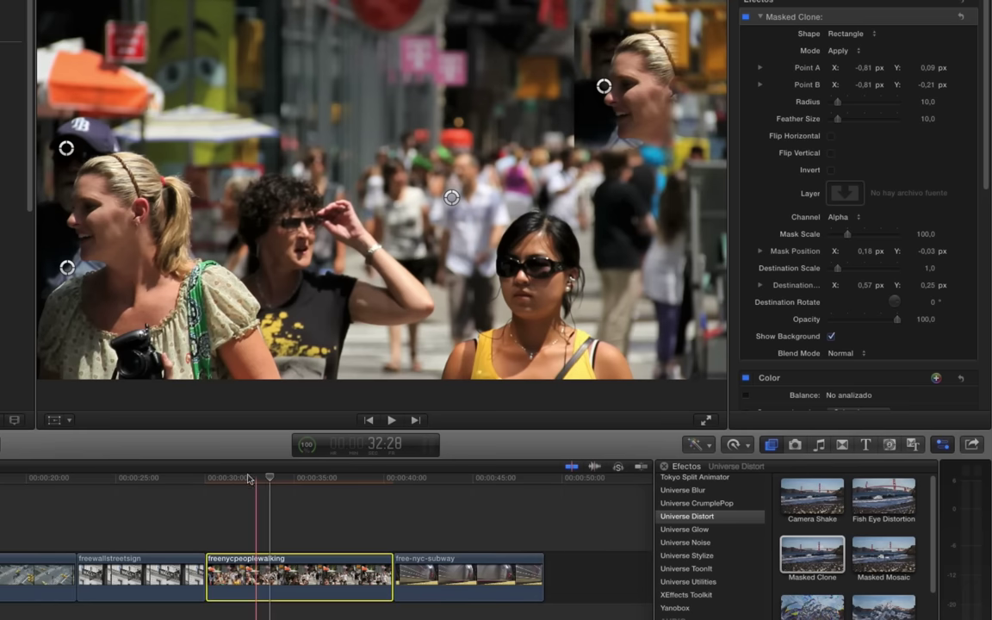
Step: Play the cloned clip from earlier, then delete the Masked Clone effect
{"action": "left_click", "coordinate": [225, 478]}
{"action": "key", "text": "space"}
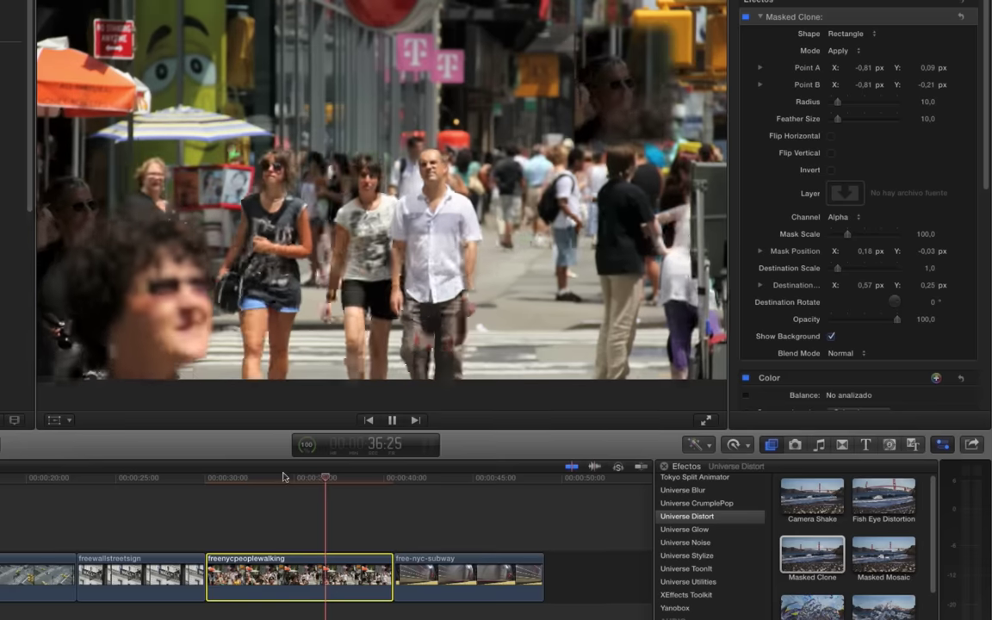
{"action": "key", "text": "space"}
{"action": "left_click", "coordinate": [789, 21]}
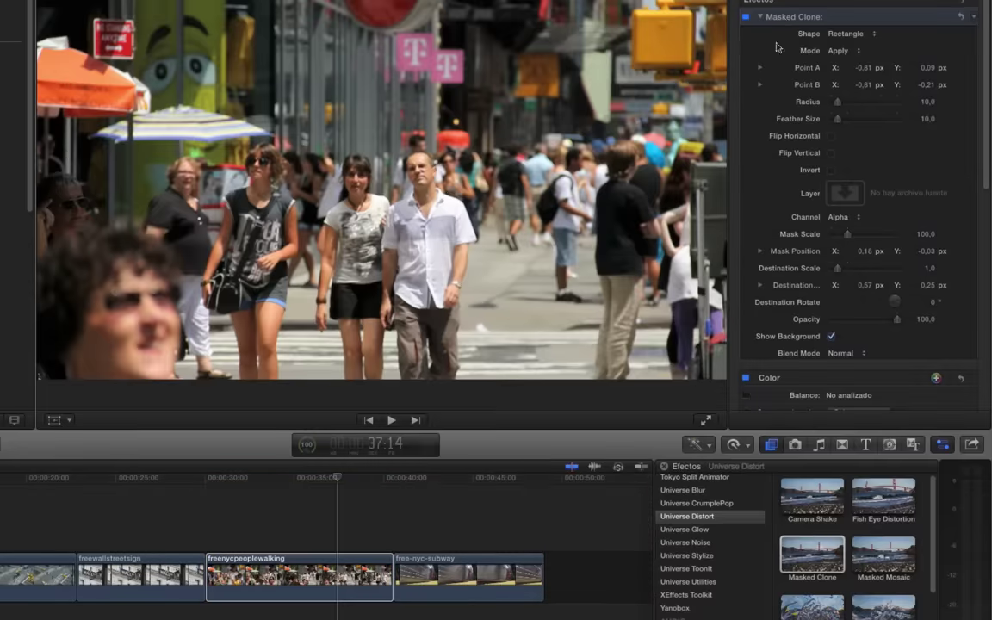
{"action": "key", "text": "Delete"}
Step: Apply Prism Displacement to the walking clip with refractive index 1,35, more softening, lower black level
{"action": "left_click", "coordinate": [891, 537]}
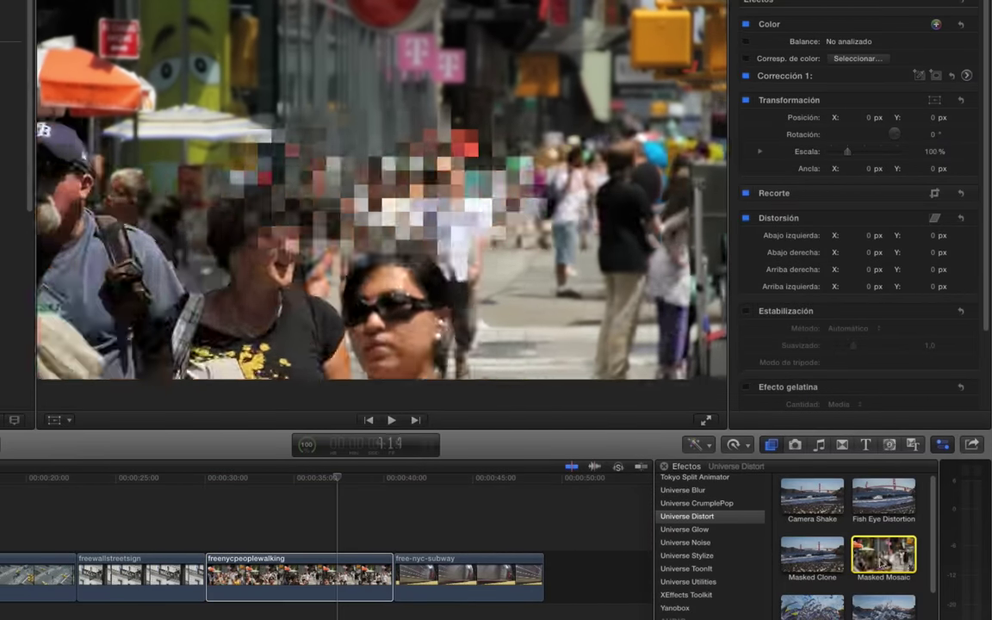
{"action": "scroll", "coordinate": [868, 561], "scroll_direction": "down", "scroll_amount": 2}
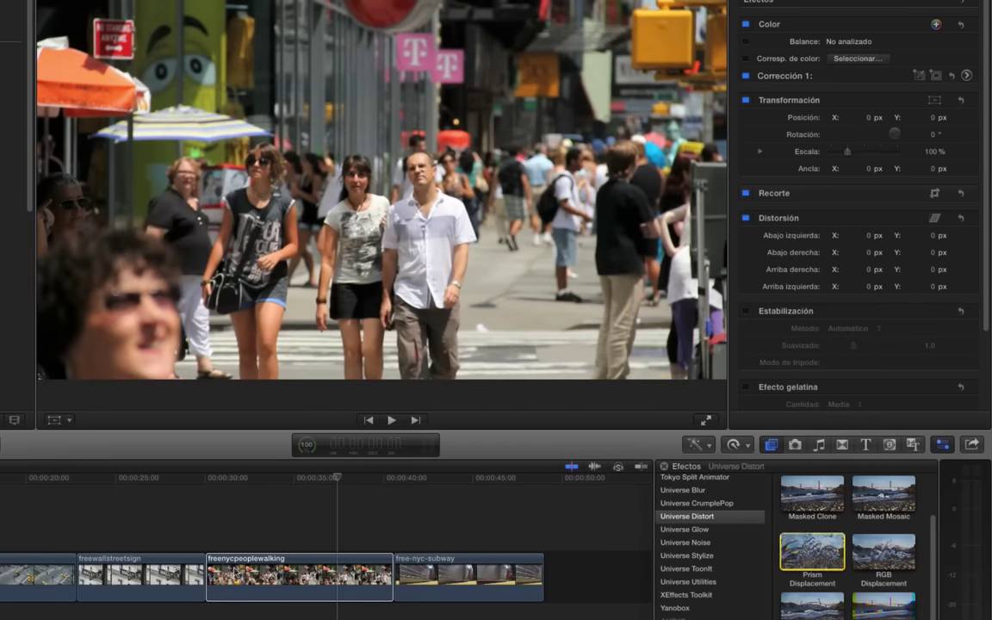
{"action": "left_click_drag", "start_coordinate": [812, 551], "coordinate": [284, 576]}
{"action": "left_click", "coordinate": [284, 575]}
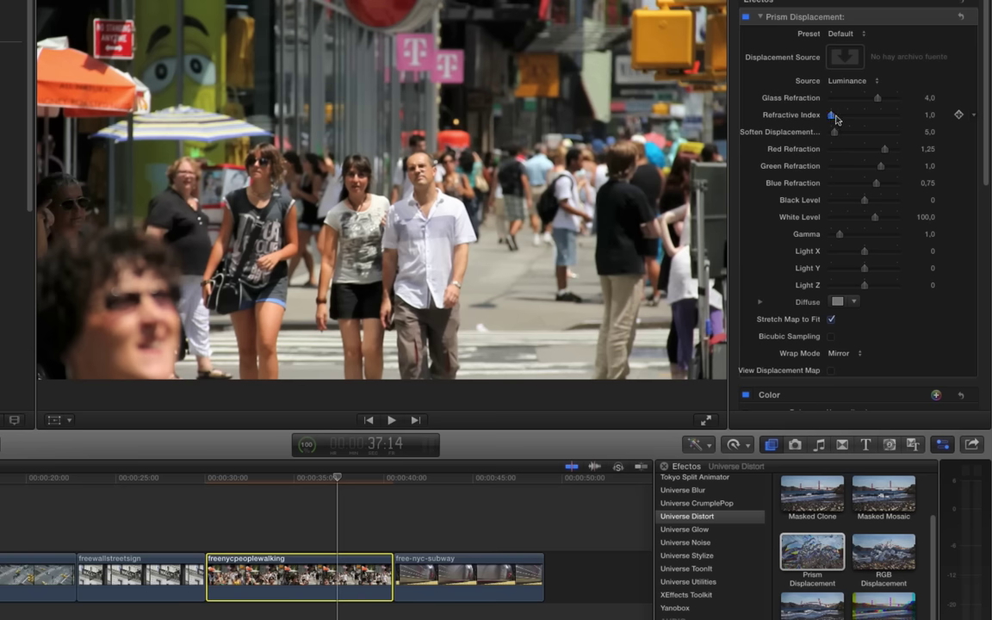
{"action": "left_click_drag", "start_coordinate": [850, 119], "coordinate": [842, 120]}
{"action": "left_click_drag", "start_coordinate": [834, 132], "coordinate": [836, 135]}
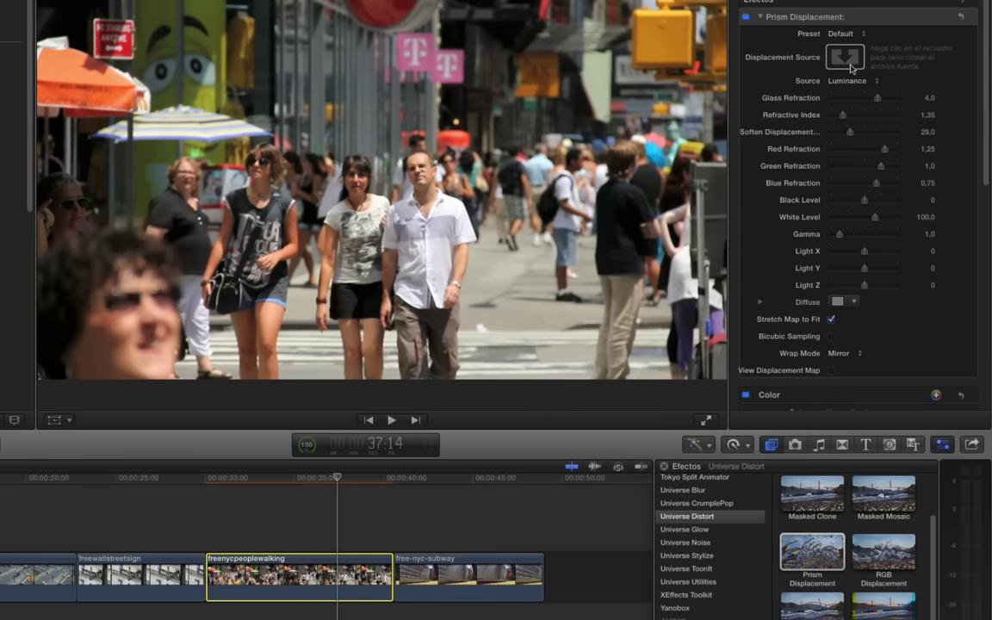
{"action": "left_click_drag", "start_coordinate": [859, 201], "coordinate": [854, 201]}
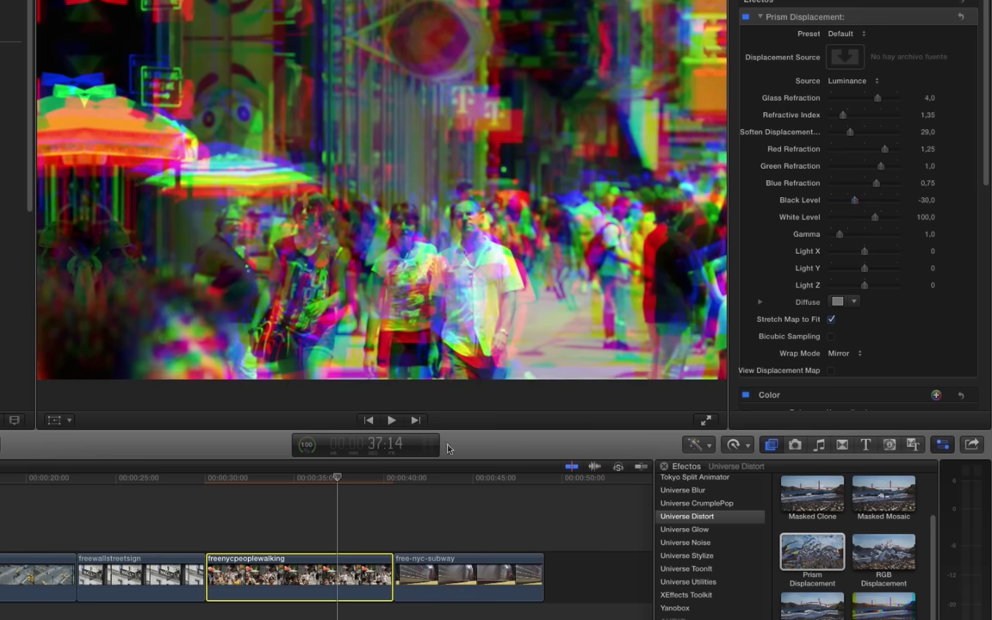
Step: Play the prism-distorted clip from the start, then delete Prism Displacement
{"action": "left_click", "coordinate": [235, 479]}
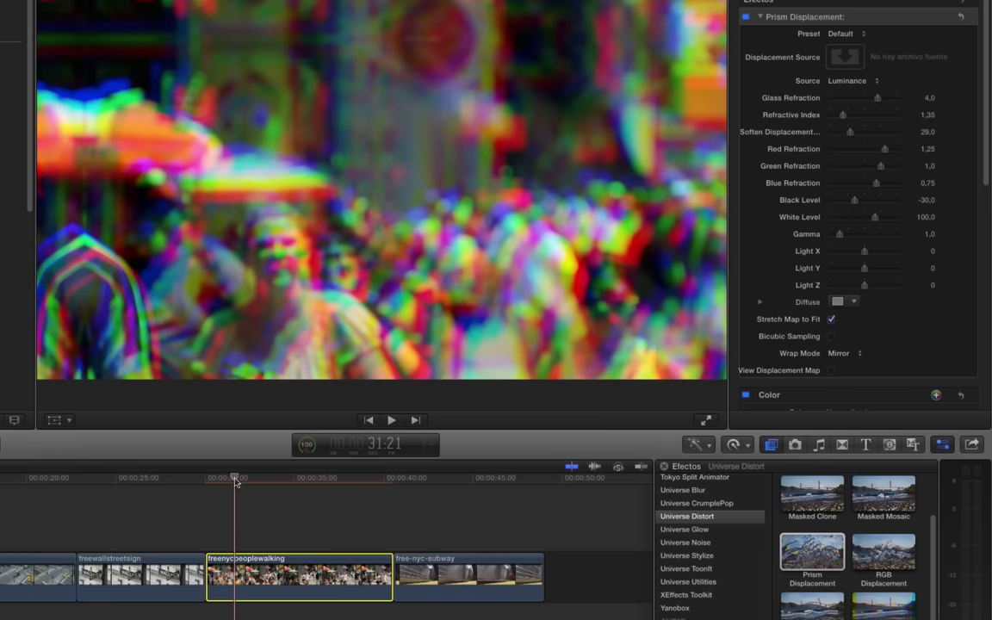
{"action": "key", "text": "space"}
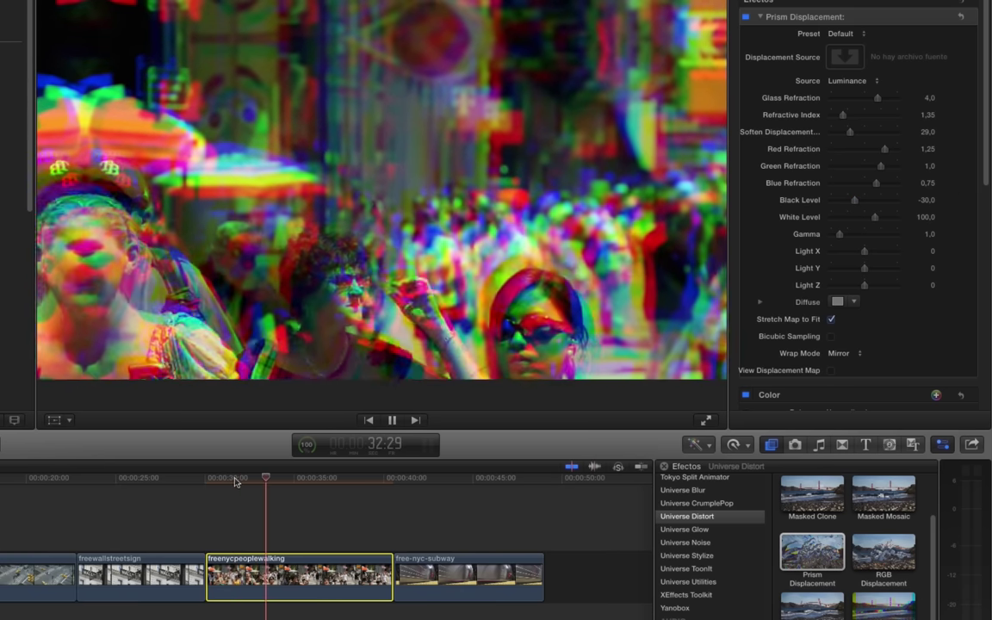
{"action": "key", "text": "space"}
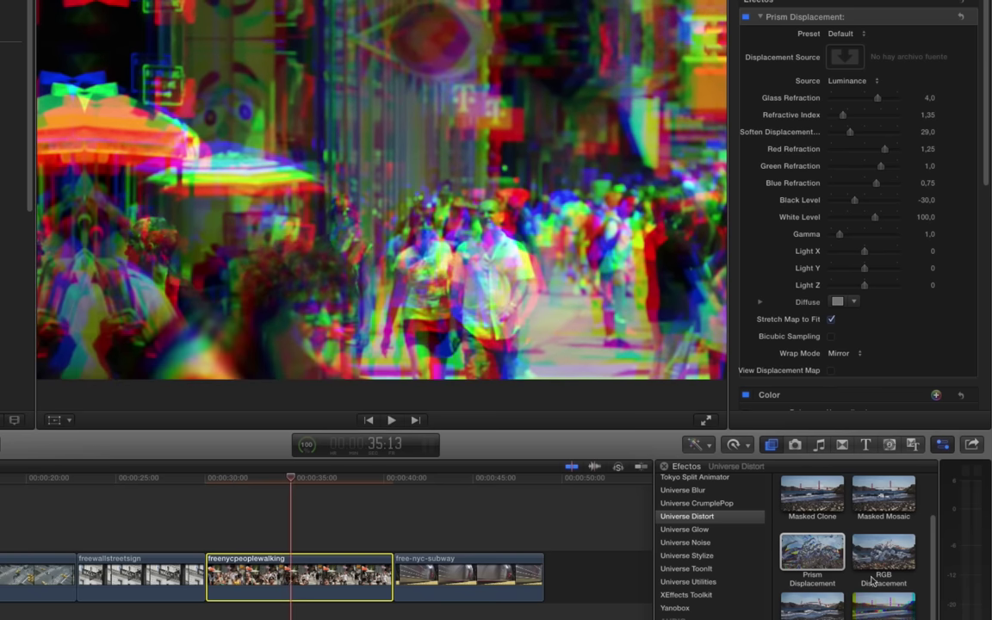
{"action": "scroll", "coordinate": [872, 582], "scroll_direction": "down", "scroll_amount": 2}
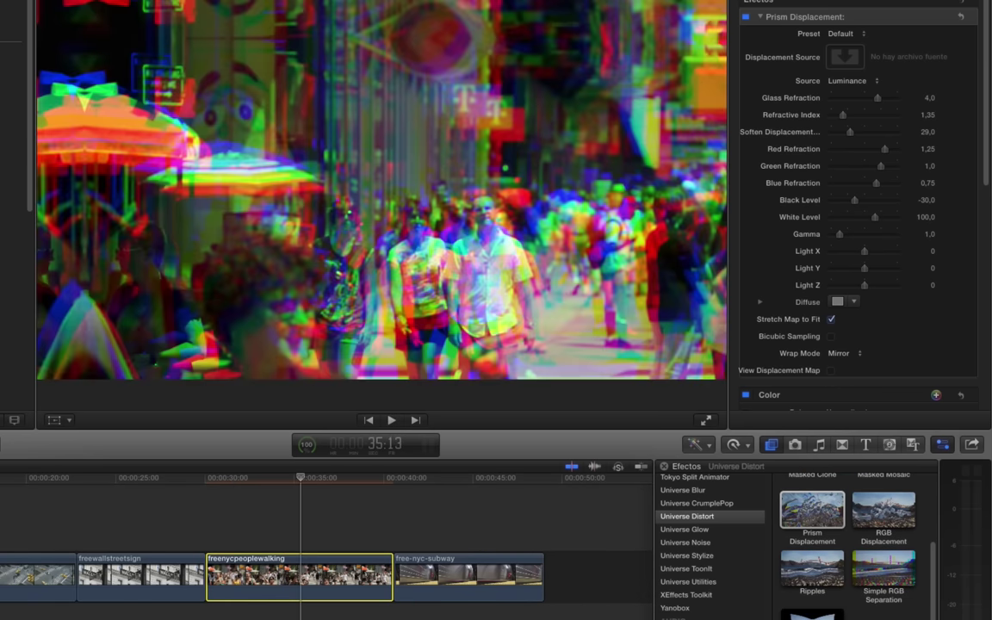
{"action": "key", "text": "Delete"}
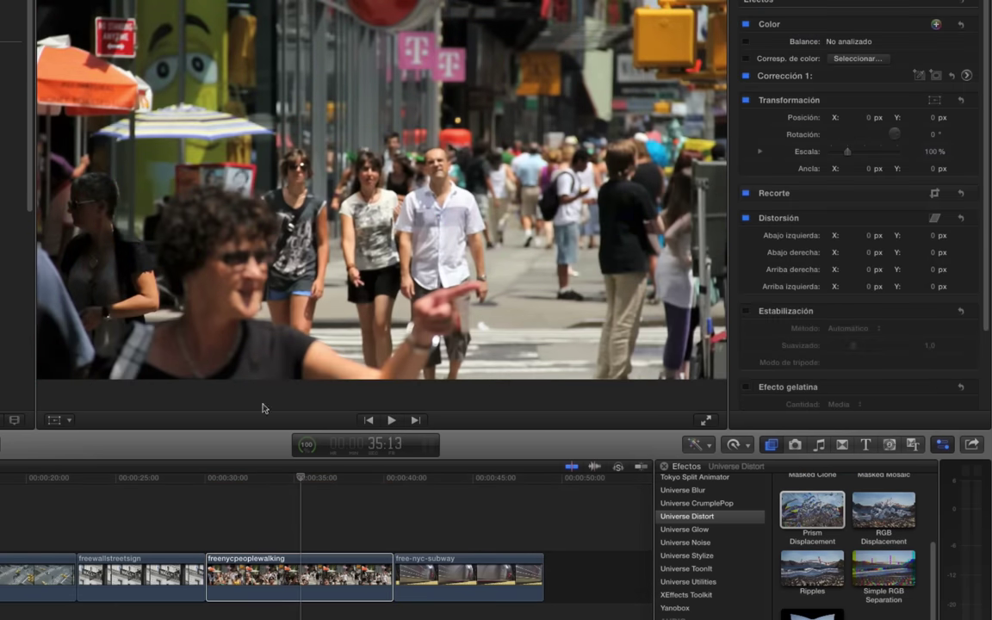
Step: Browse the Red Giant tools web page, then return to Final Cut Pro
{"action": "left_click", "coordinate": [80, 613]}
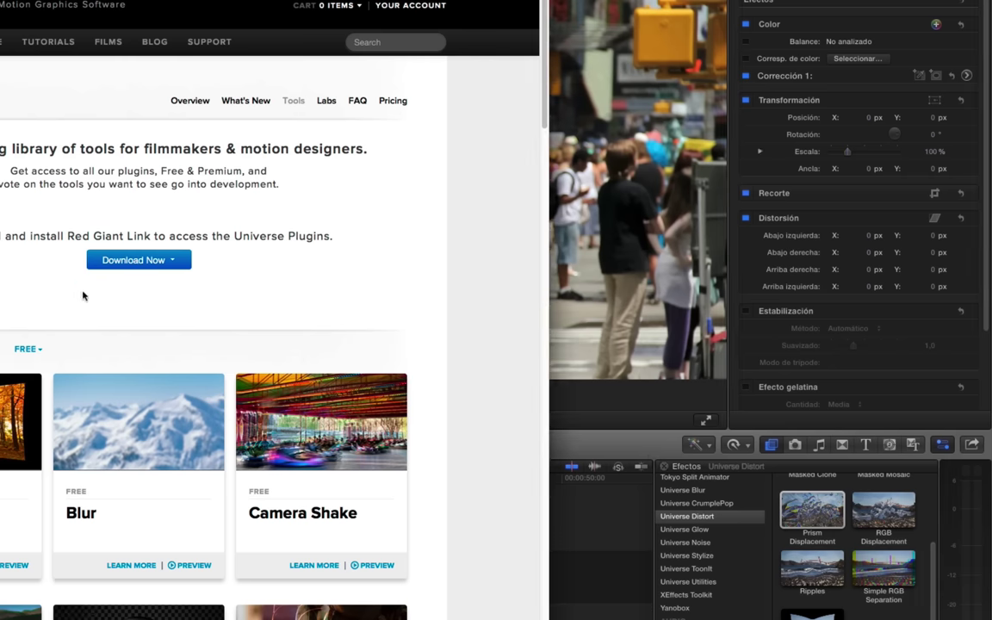
{"action": "scroll", "coordinate": [72, 316], "scroll_direction": "down", "scroll_amount": 5}
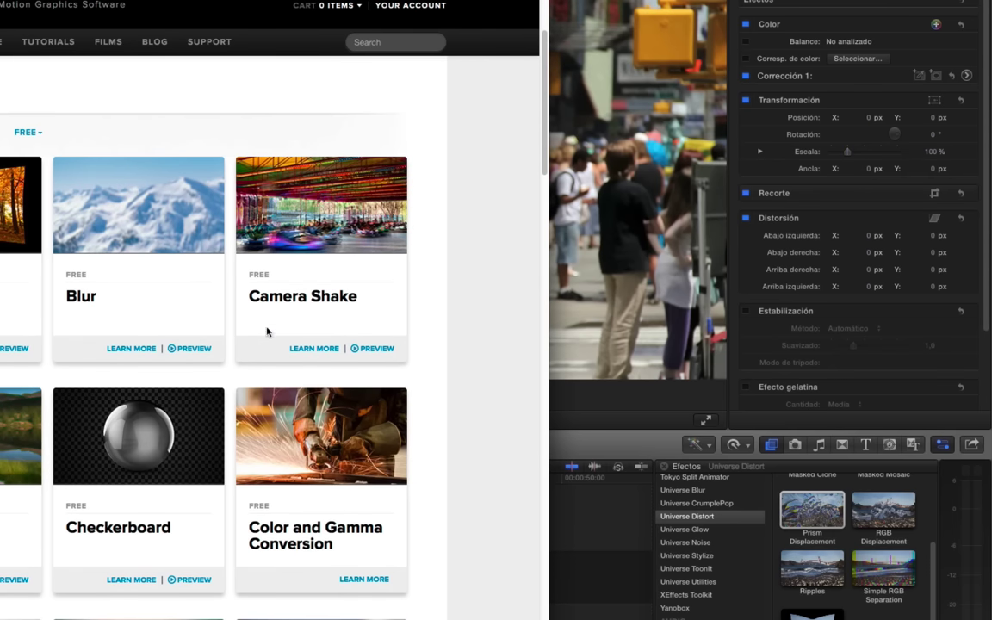
{"action": "scroll", "coordinate": [267, 335], "scroll_direction": "down", "scroll_amount": 4}
{"action": "scroll", "coordinate": [259, 401], "scroll_direction": "down", "scroll_amount": 6}
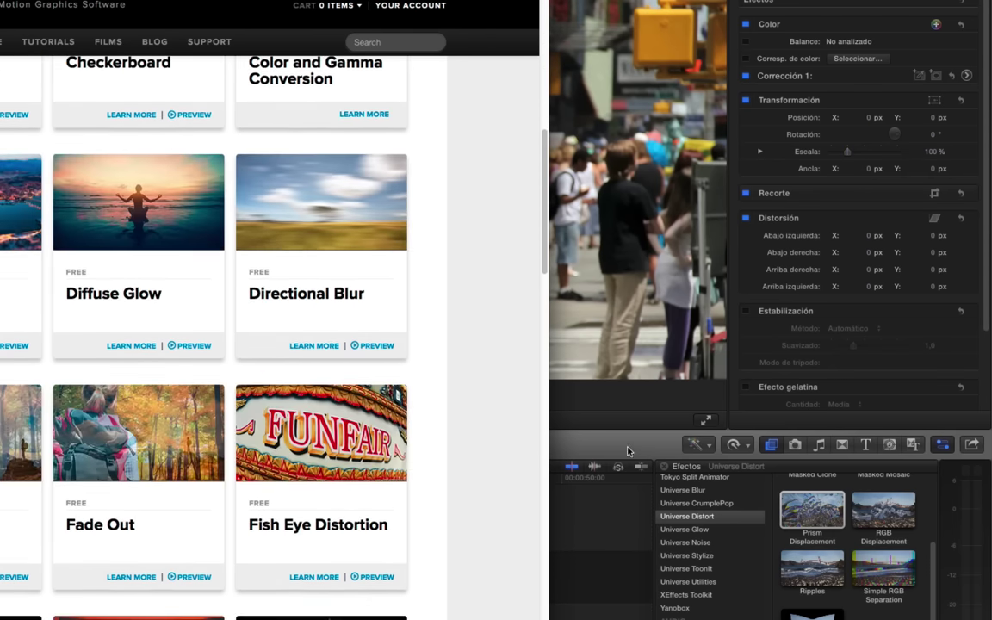
{"action": "left_click", "coordinate": [627, 451]}
{"action": "left_click", "coordinate": [689, 531]}
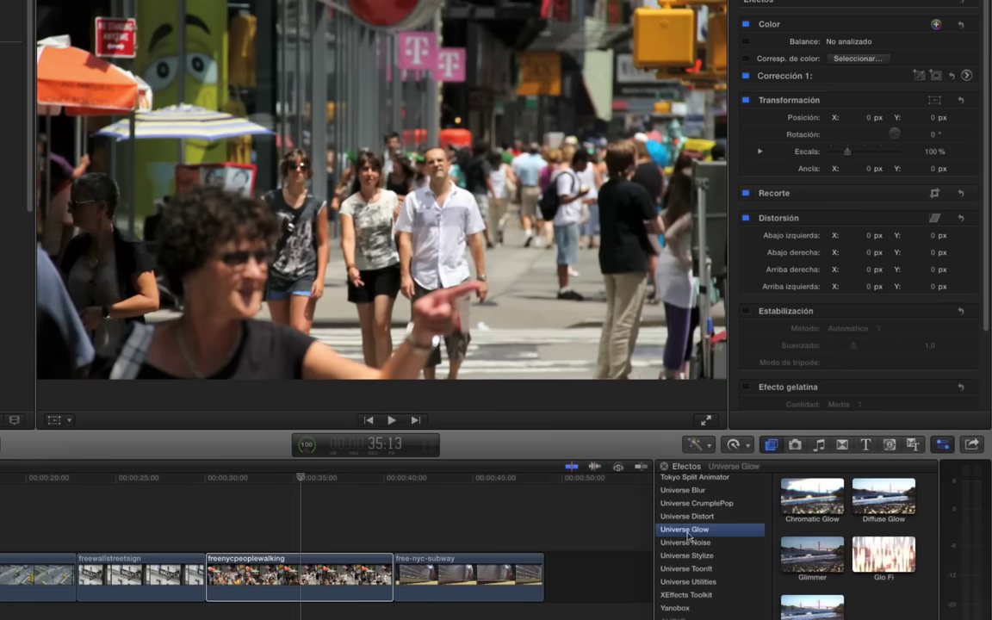
{"action": "left_click", "coordinate": [881, 551]}
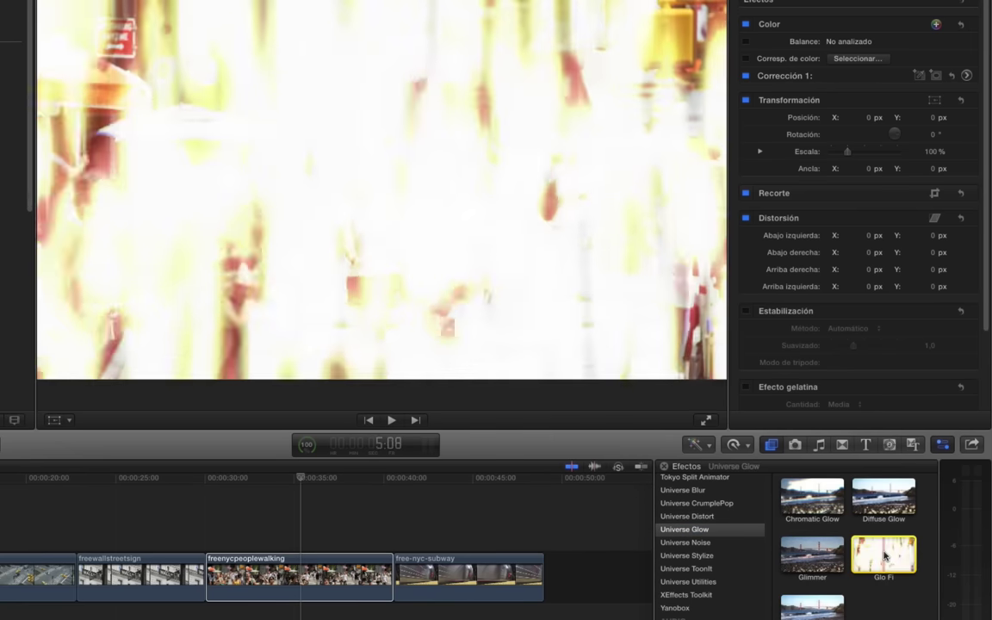
{"action": "left_click_drag", "start_coordinate": [884, 556], "coordinate": [353, 590]}
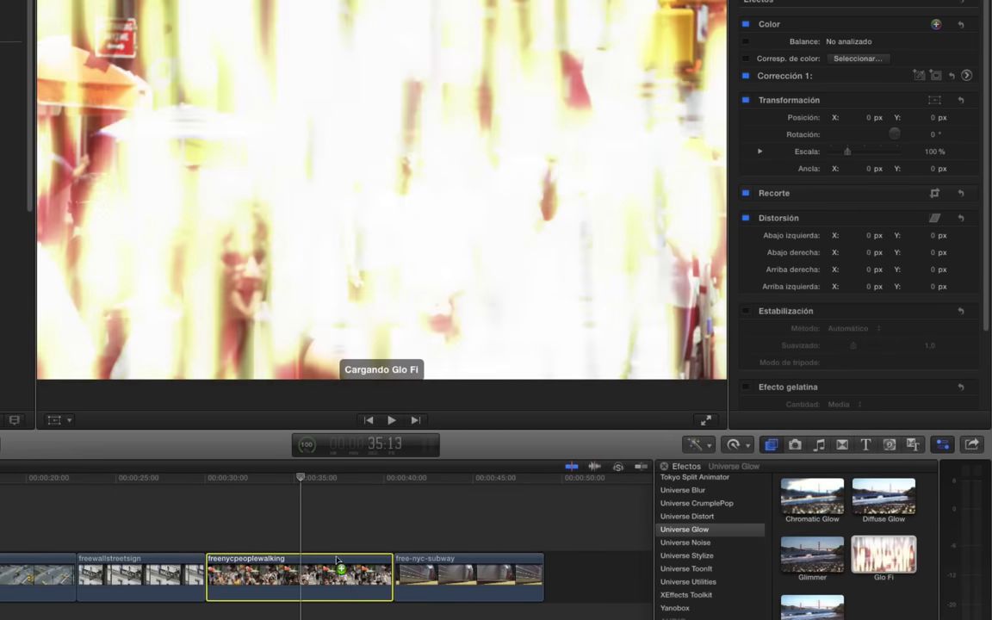
{"action": "left_click_drag", "start_coordinate": [235, 479], "coordinate": [215, 483]}
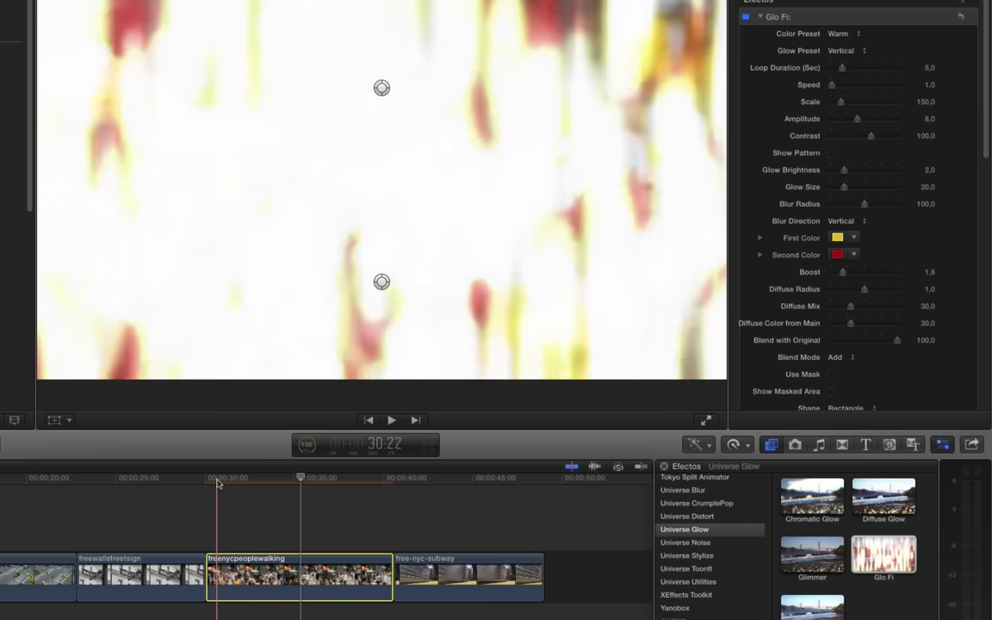
{"action": "key", "text": "space"}
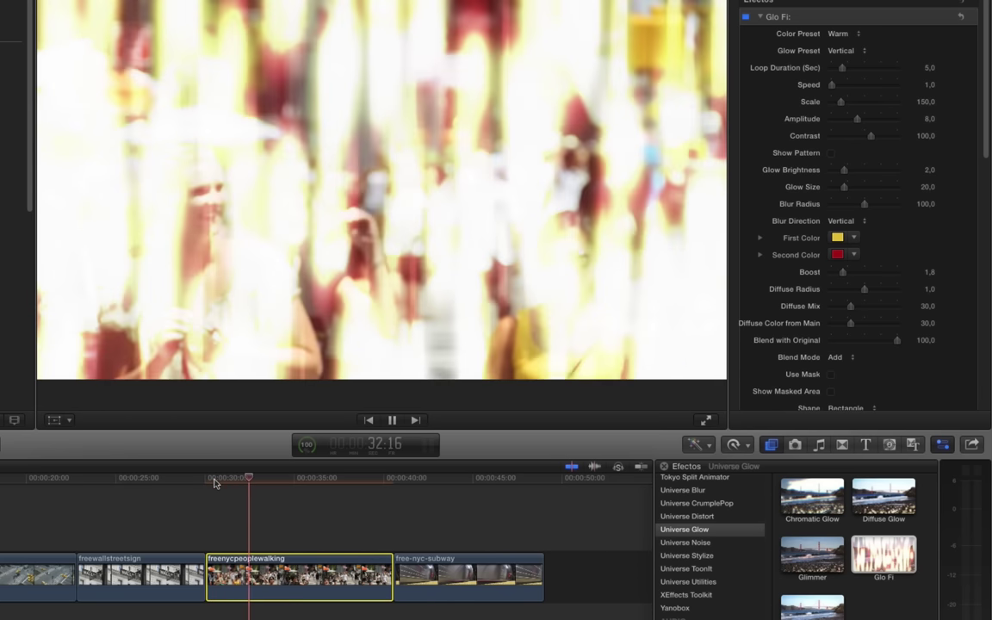
{"action": "key", "text": "space"}
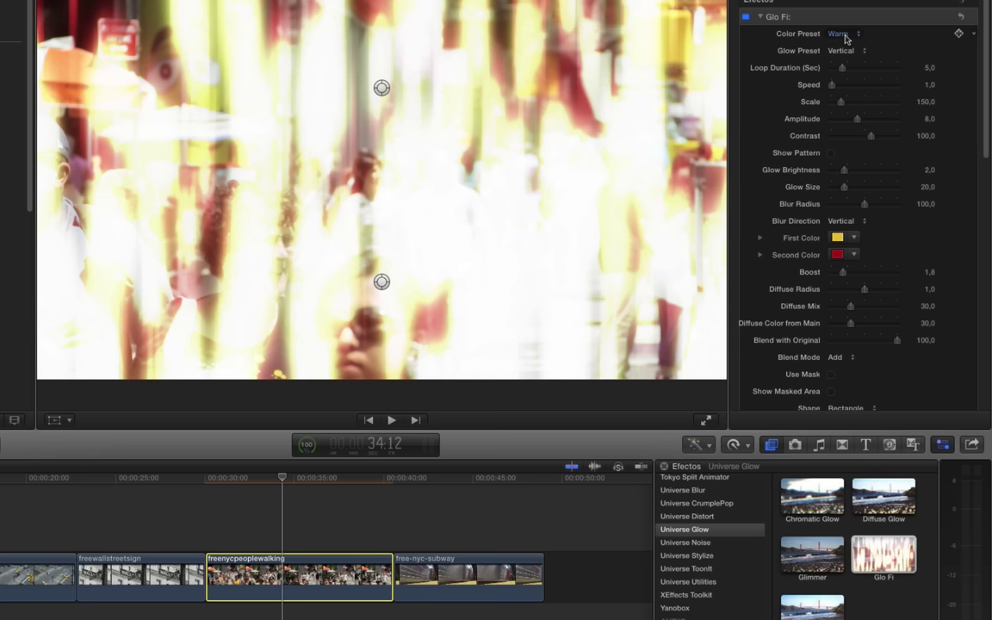
{"action": "left_click", "coordinate": [835, 34]}
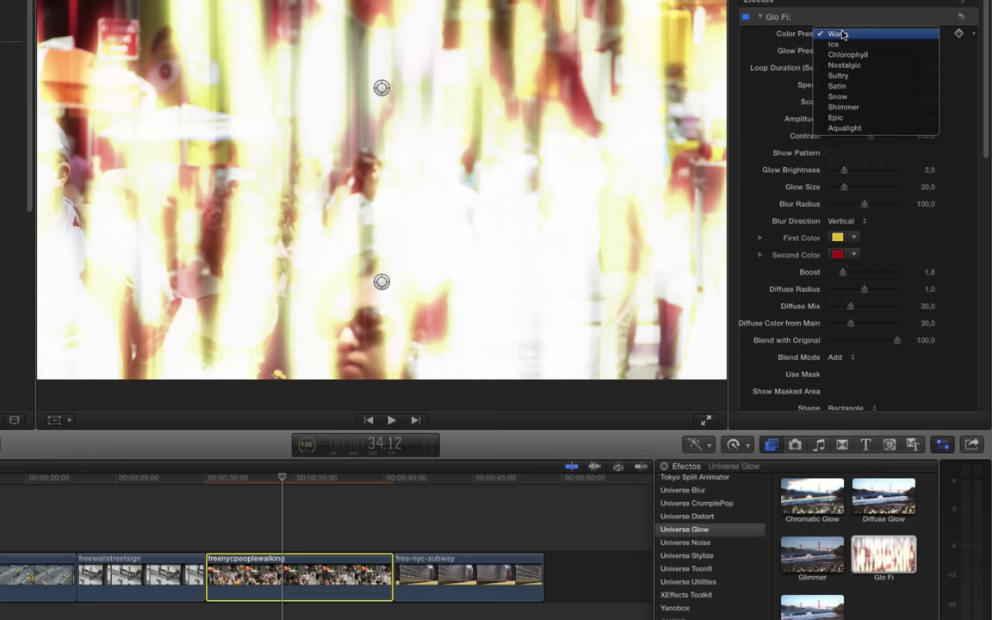
{"action": "left_click", "coordinate": [843, 54]}
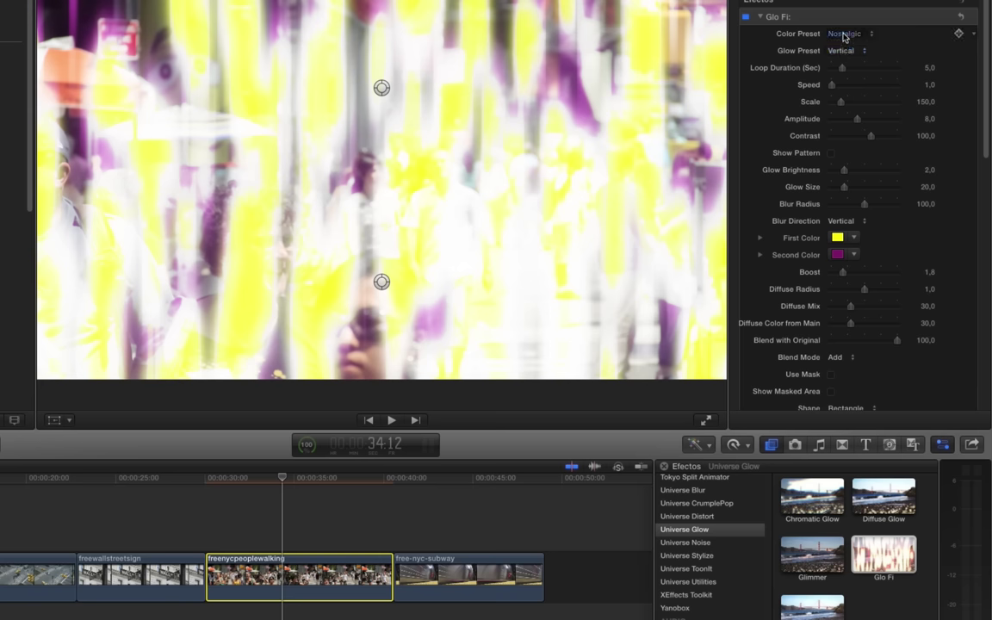
{"action": "left_click", "coordinate": [843, 36]}
{"action": "left_click", "coordinate": [846, 65]}
{"action": "left_click", "coordinate": [846, 34]}
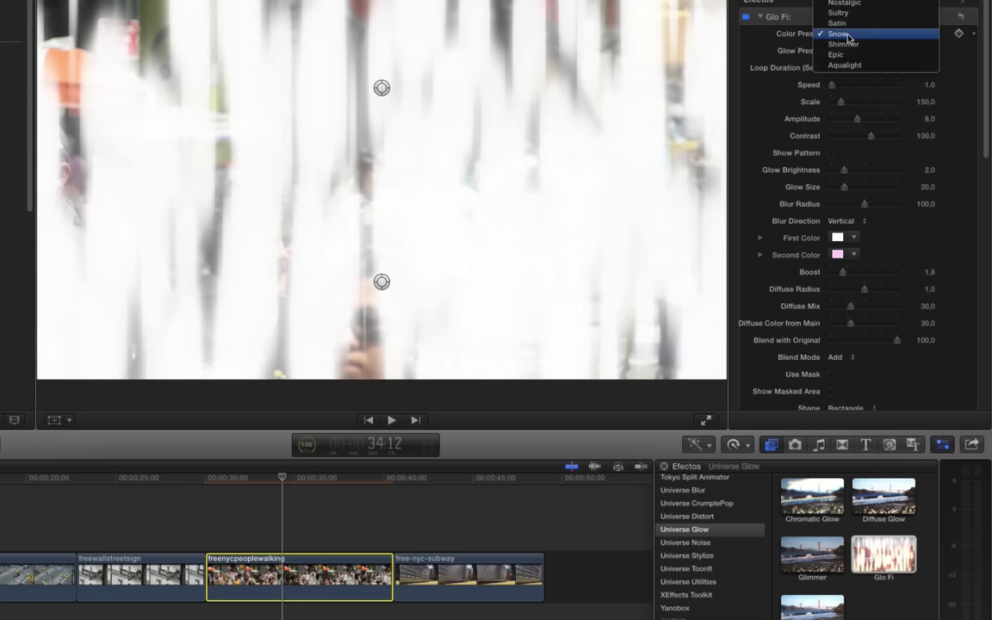
{"action": "left_click", "coordinate": [848, 36]}
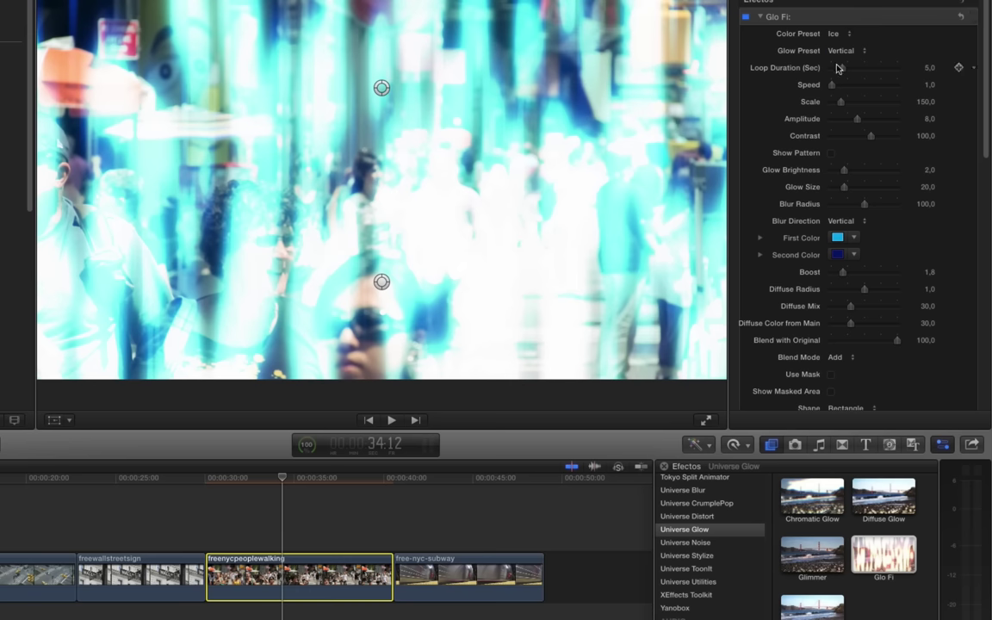
{"action": "left_click", "coordinate": [840, 51]}
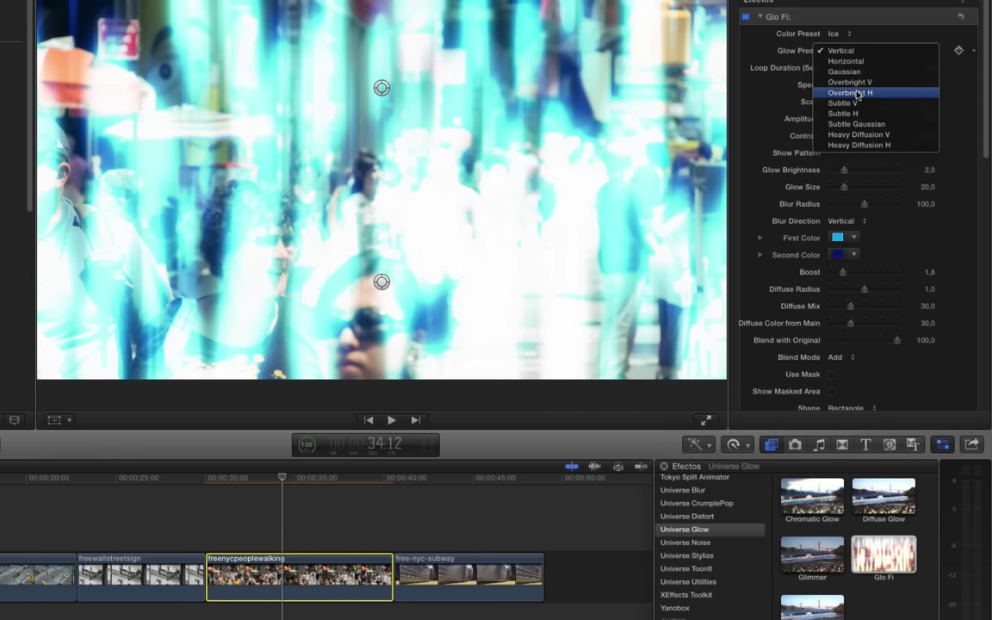
{"action": "left_click", "coordinate": [855, 93]}
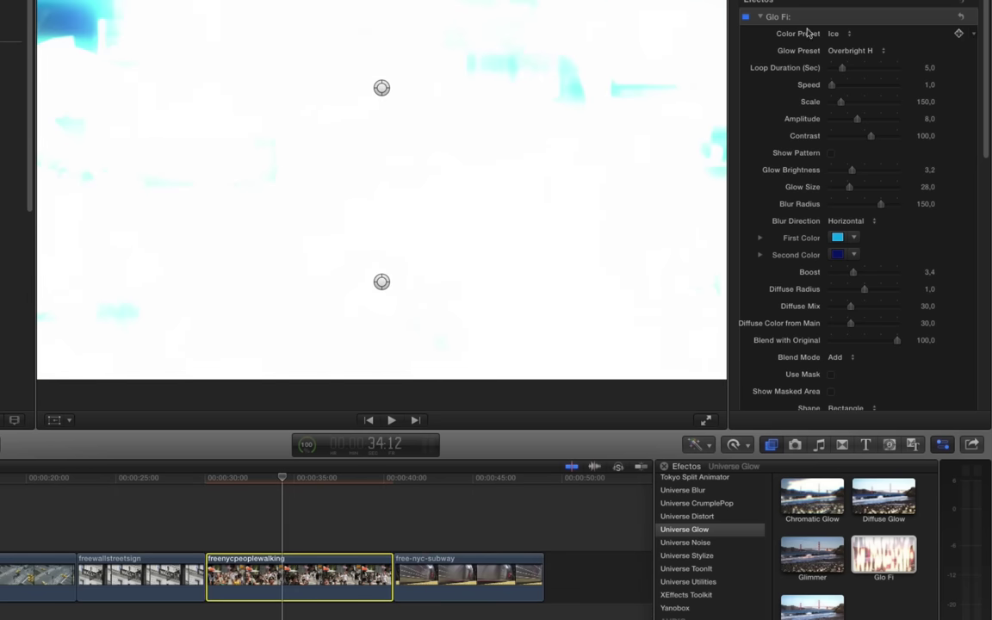
{"action": "left_click", "coordinate": [797, 17]}
{"action": "key", "text": "Delete"}
{"action": "left_click", "coordinate": [812, 604]}
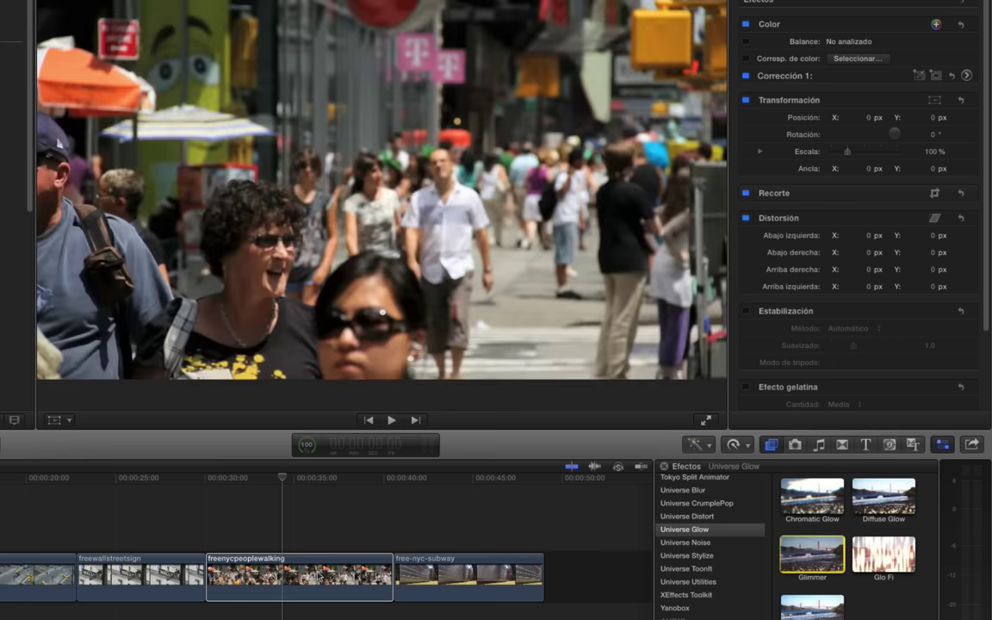
Step: Apply Glimmer to freenycpeoplewalking, play it from near the start, and open Background Tasks
{"action": "left_click_drag", "start_coordinate": [805, 548], "coordinate": [323, 583]}
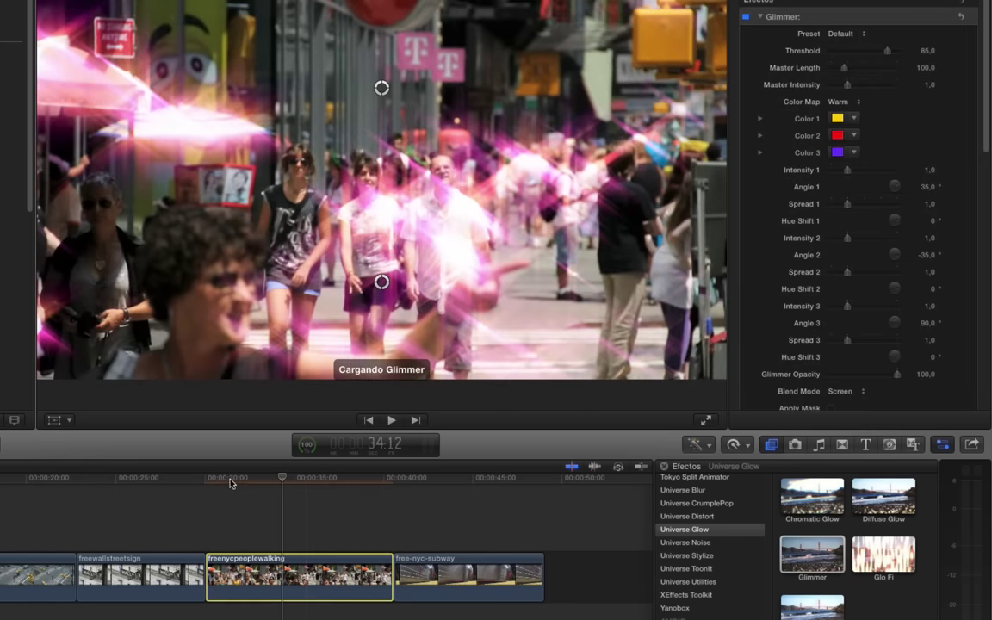
{"action": "left_click", "coordinate": [230, 483]}
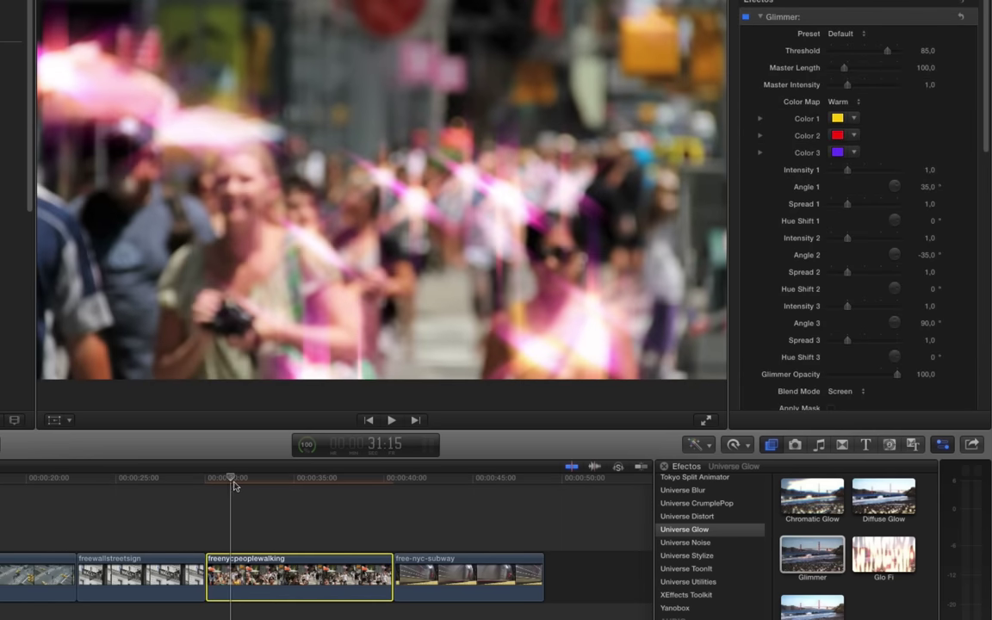
{"action": "key", "text": "space"}
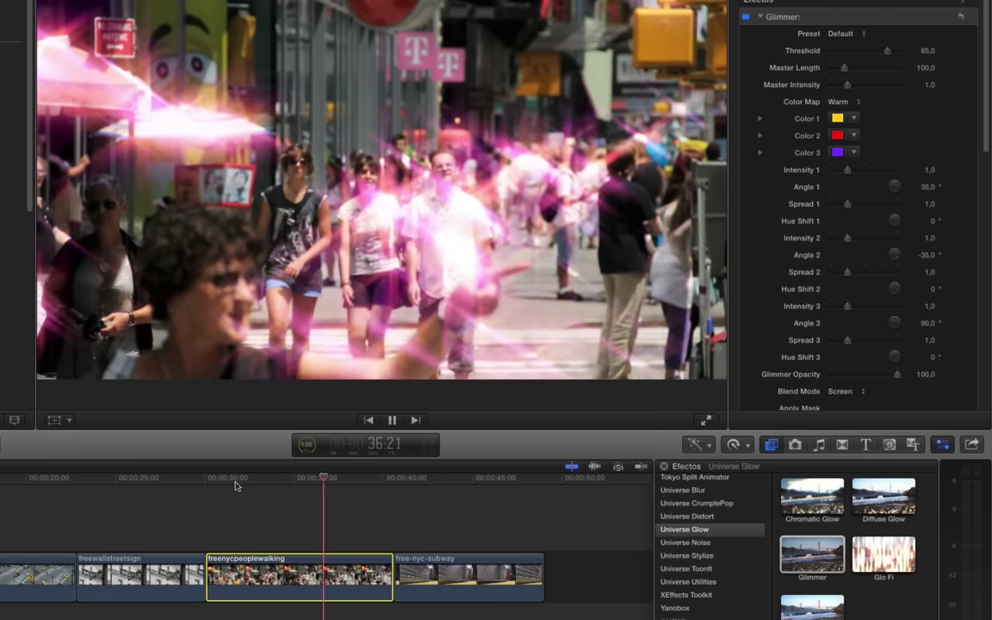
{"action": "key", "text": "space"}
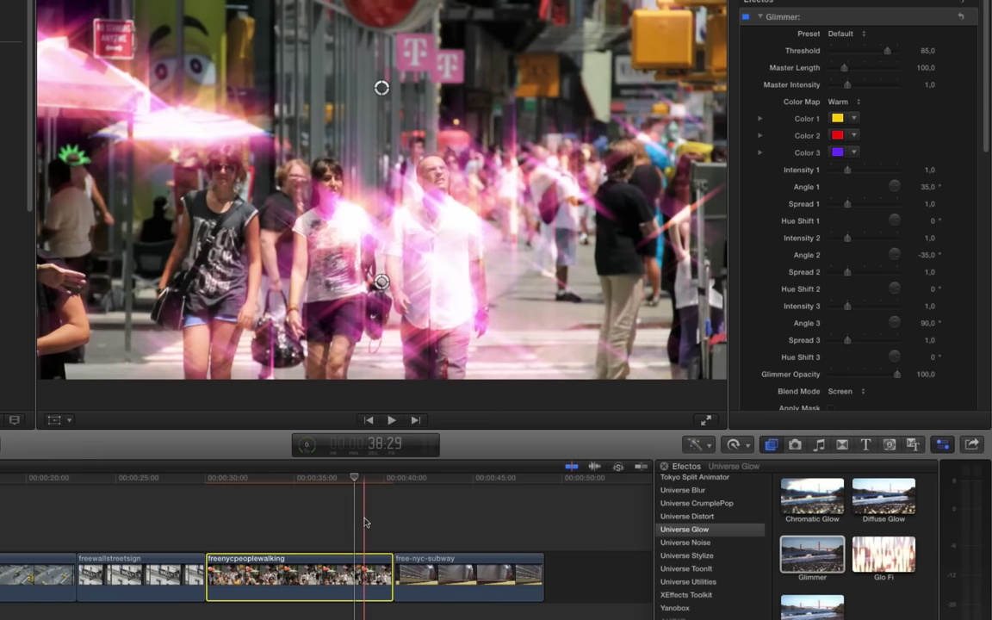
{"action": "left_click", "coordinate": [307, 444]}
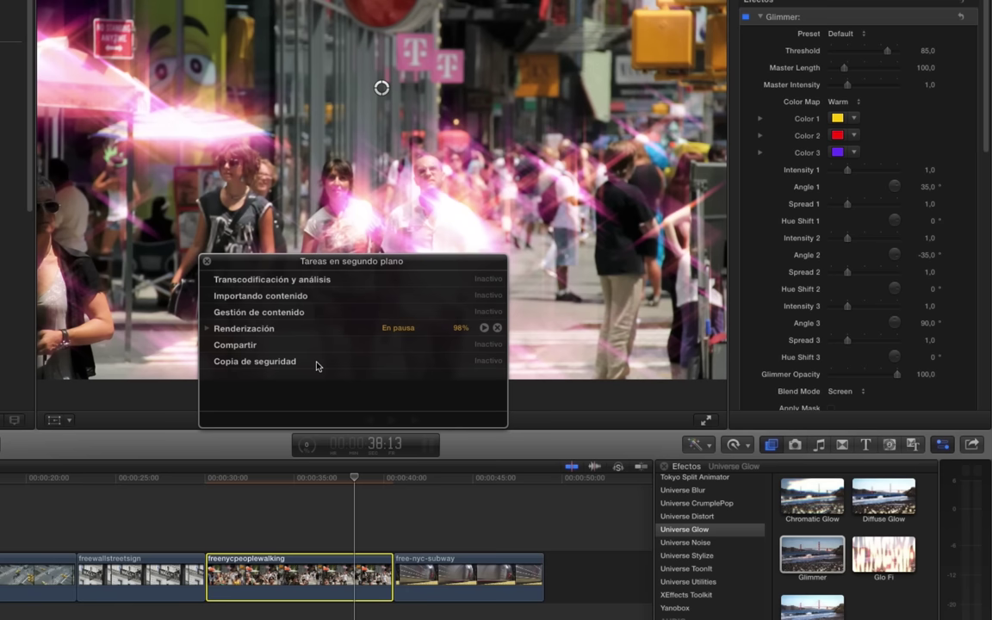
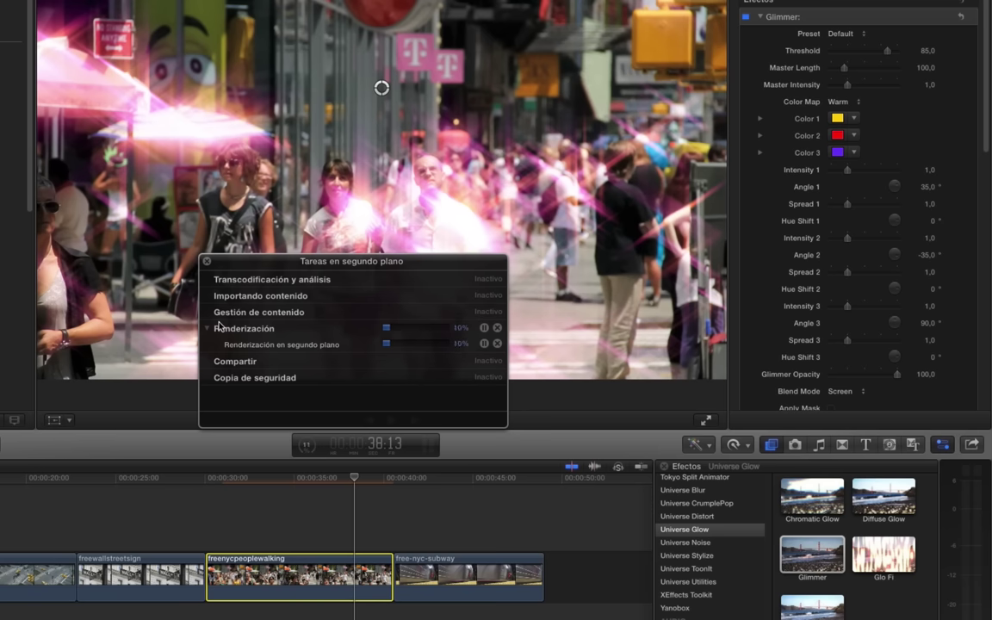
Step: Stop and dismiss the background render, then delete the Glimmer effect from the clip
{"action": "left_click", "coordinate": [497, 329]}
{"action": "left_click", "coordinate": [207, 265]}
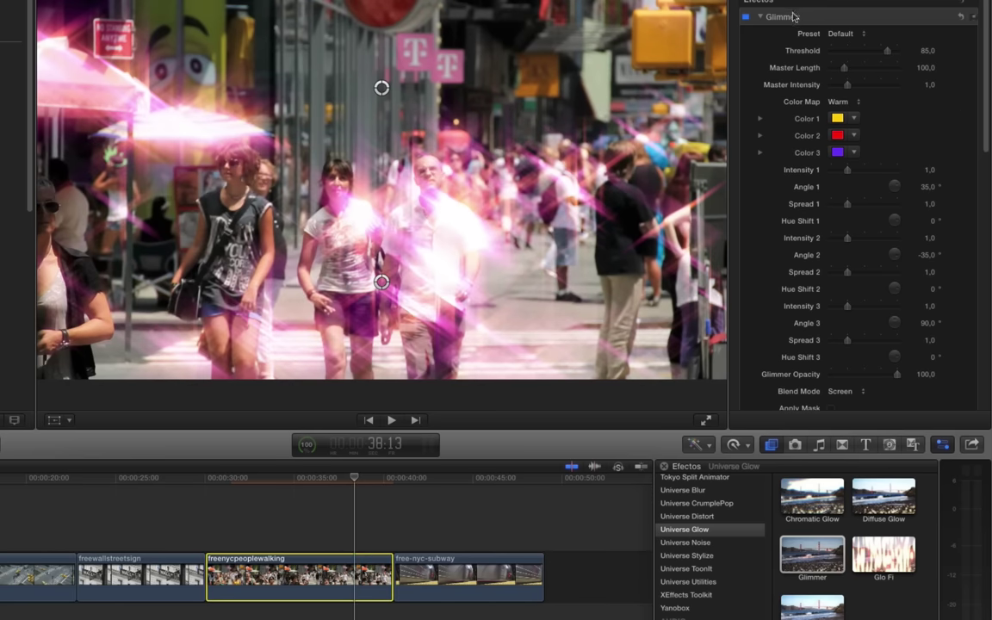
{"action": "left_click", "coordinate": [794, 16]}
{"action": "key", "text": "Delete"}
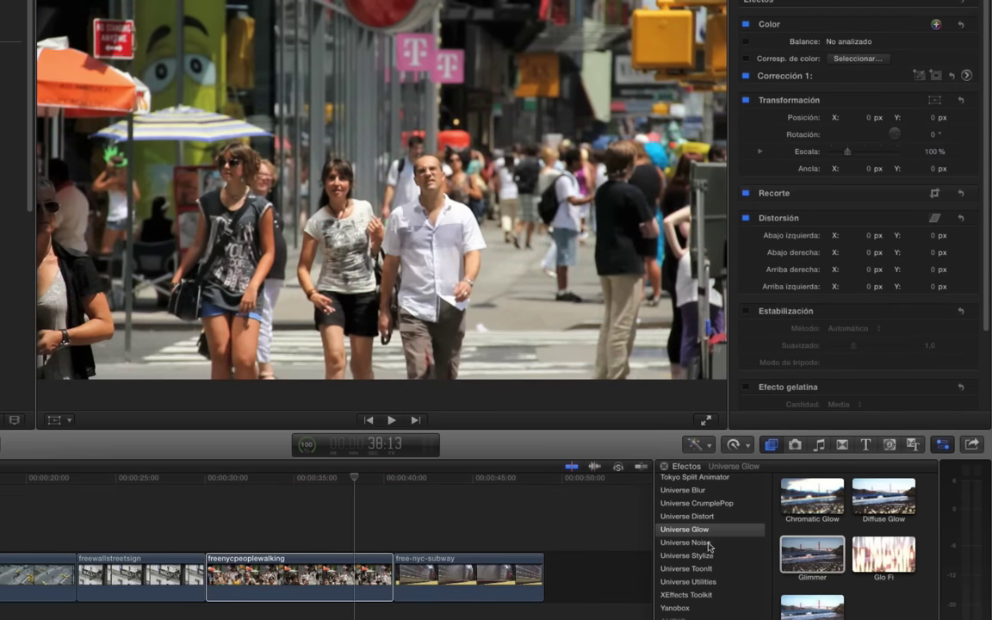
Step: Preview Universe Noise's Luminance Noise, then Universe Stylize's Carousel on the clip
{"action": "left_click", "coordinate": [685, 543]}
{"action": "left_click", "coordinate": [812, 496]}
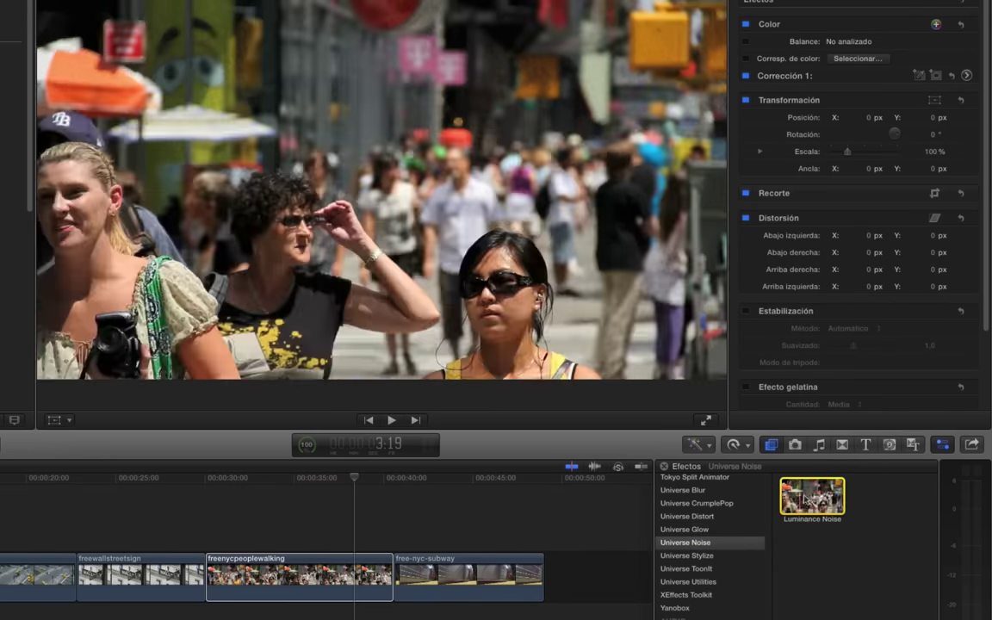
{"action": "left_click", "coordinate": [709, 556]}
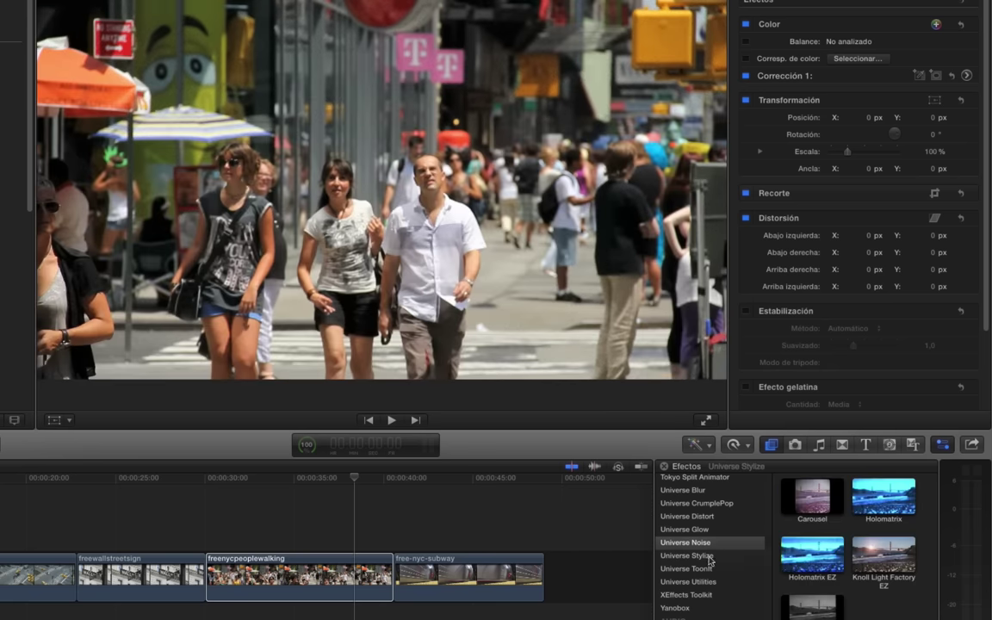
{"action": "left_click", "coordinate": [805, 498]}
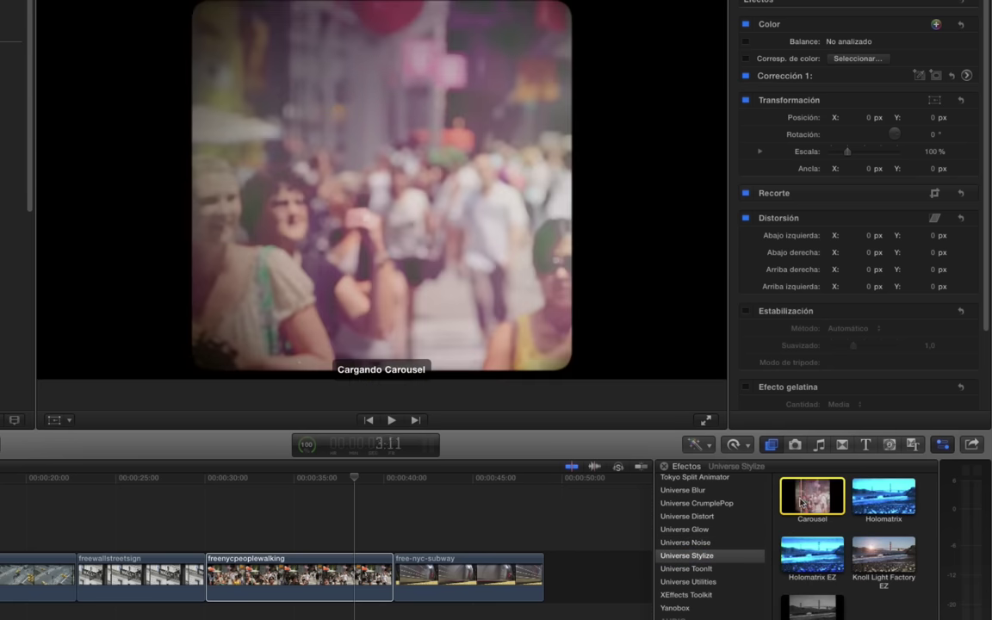
{"action": "left_click_drag", "start_coordinate": [801, 502], "coordinate": [342, 591]}
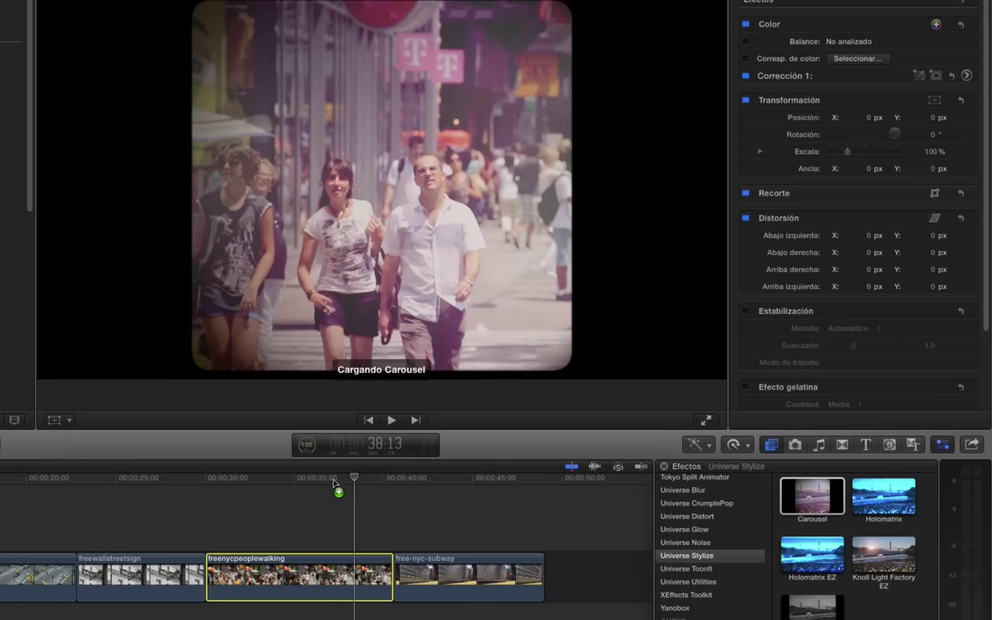
{"action": "left_click_drag", "start_coordinate": [335, 483], "coordinate": [289, 486]}
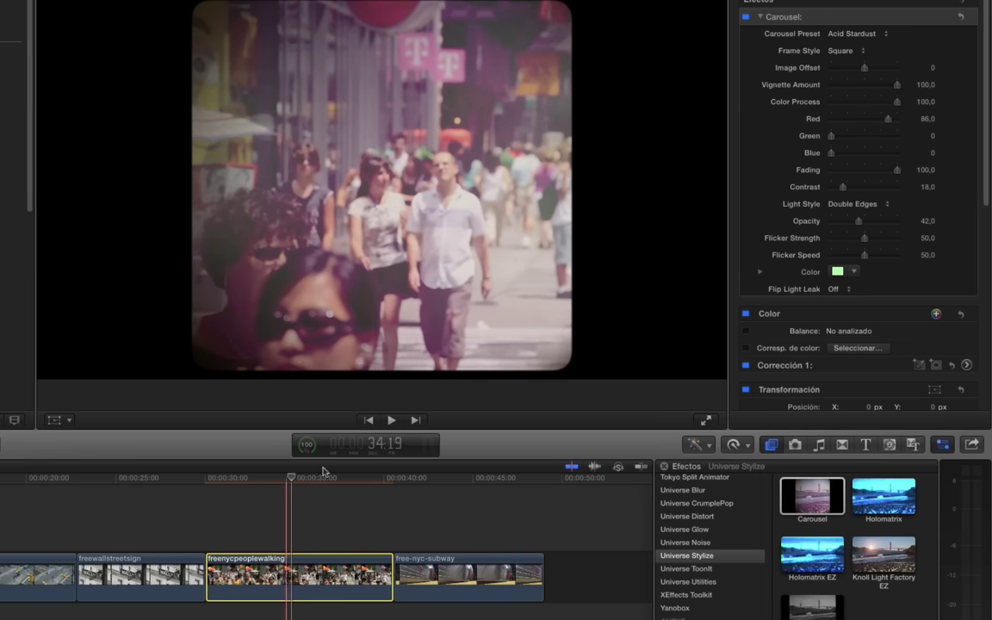
{"action": "left_click", "coordinate": [857, 34]}
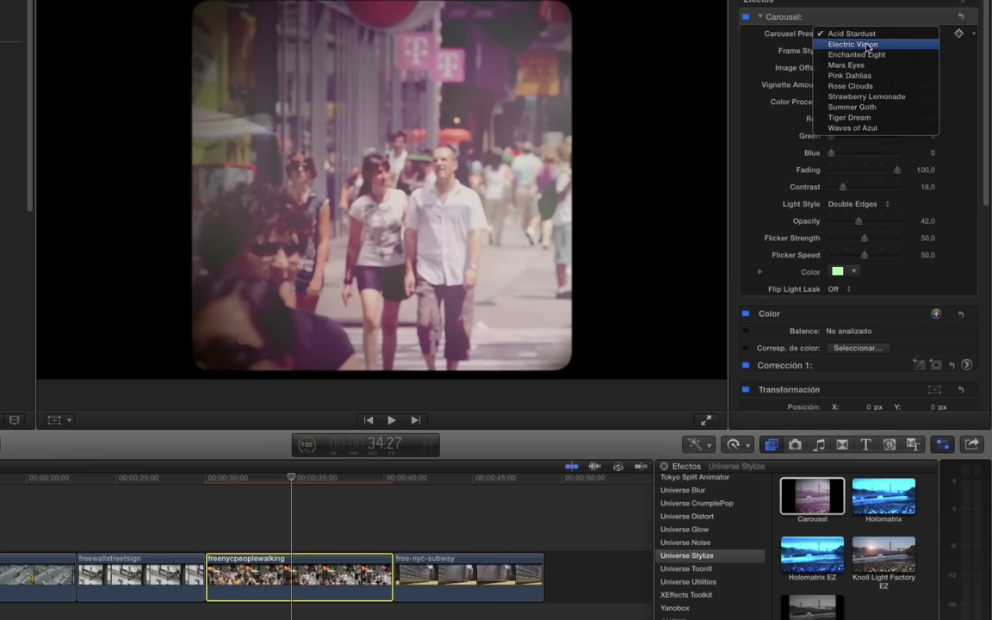
{"action": "left_click", "coordinate": [864, 45]}
{"action": "left_click", "coordinate": [856, 34]}
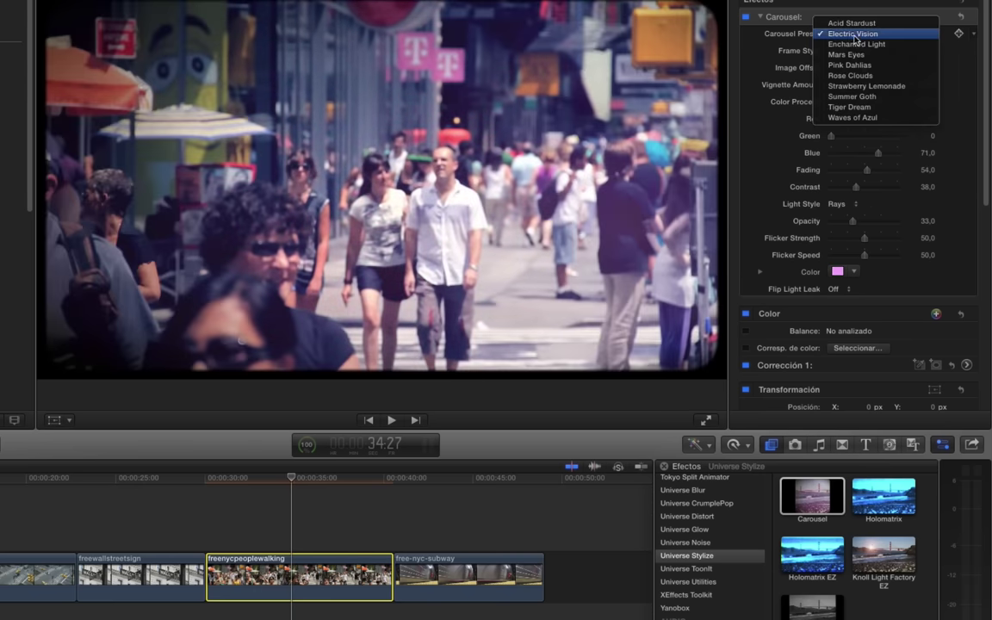
{"action": "left_click", "coordinate": [859, 55]}
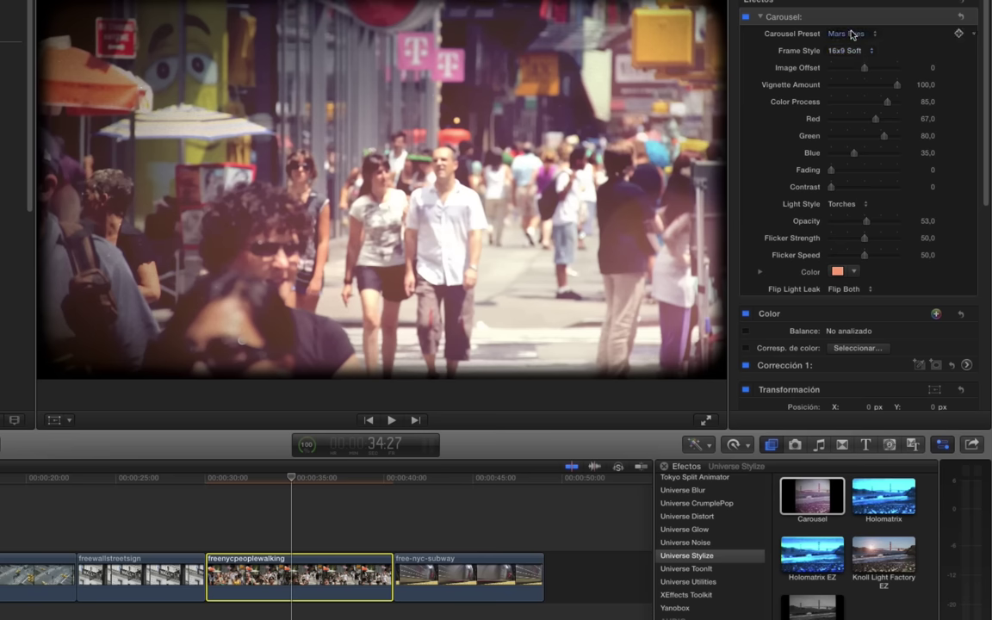
{"action": "left_click", "coordinate": [850, 52]}
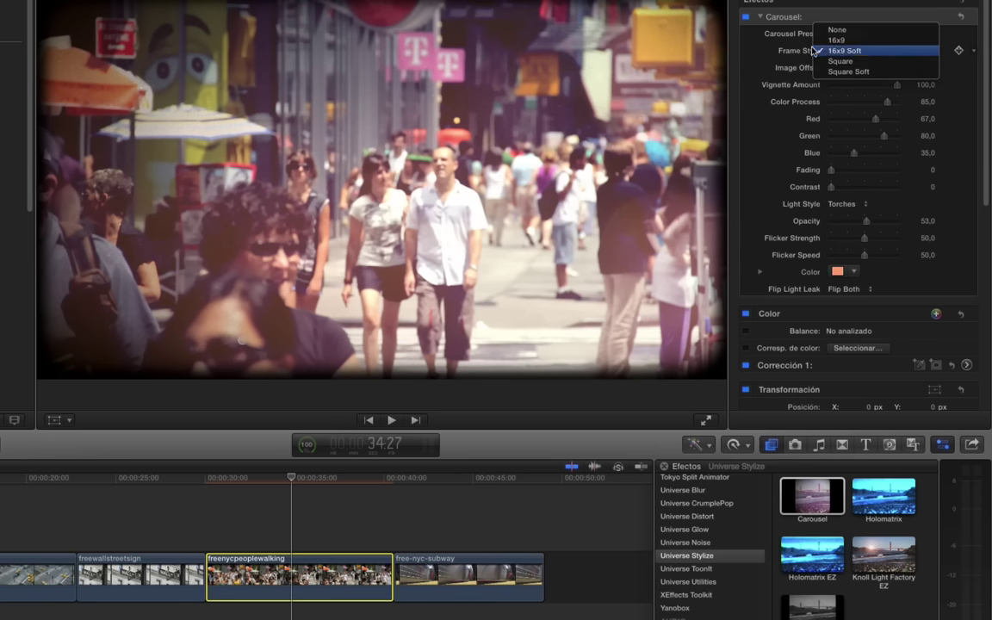
{"action": "left_click", "coordinate": [843, 62]}
{"action": "left_click", "coordinate": [842, 52]}
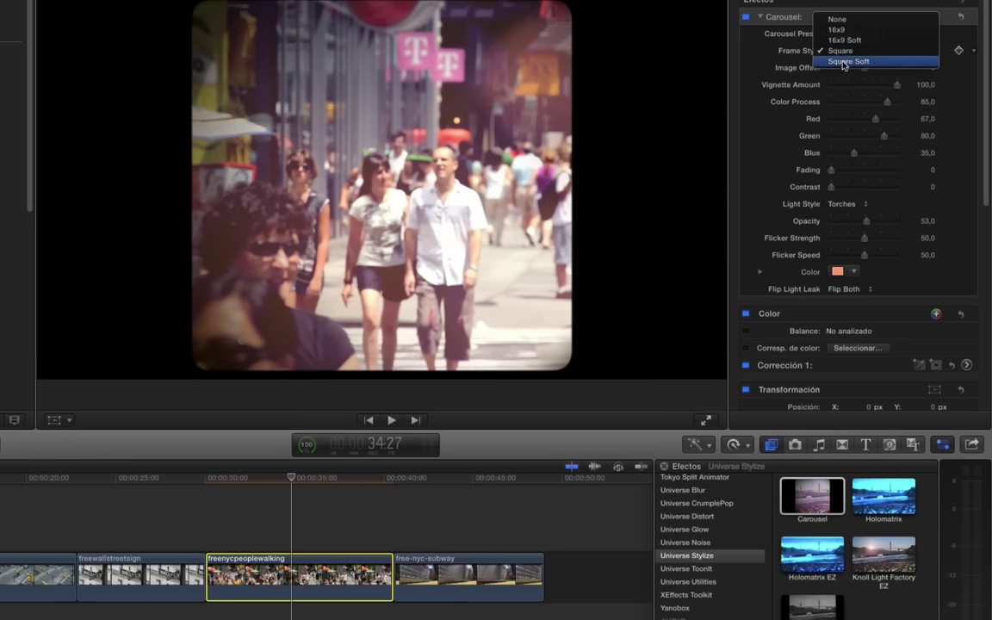
{"action": "left_click", "coordinate": [844, 40]}
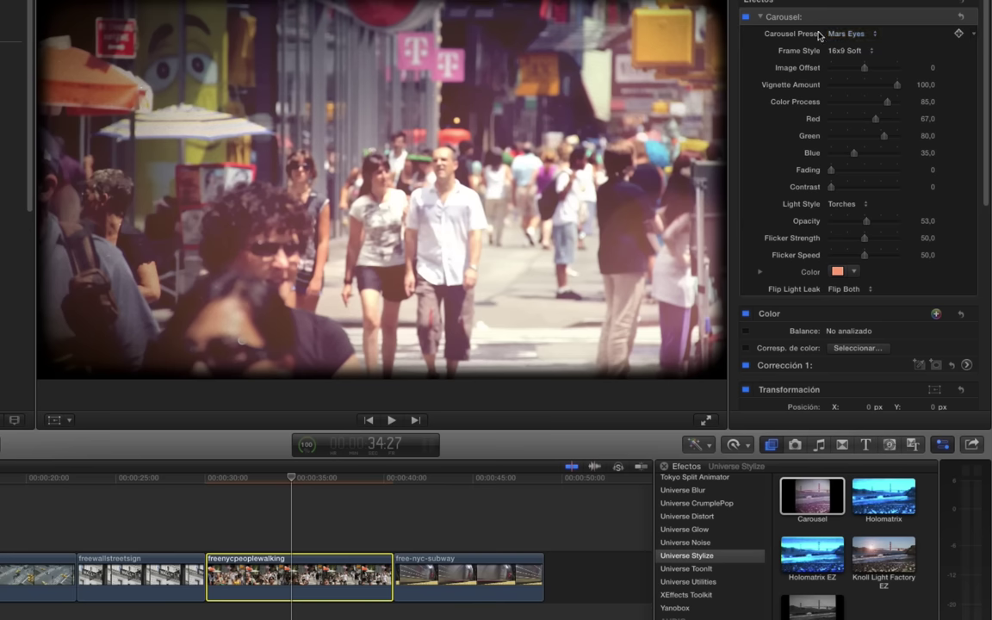
{"action": "left_click_drag", "start_coordinate": [868, 76], "coordinate": [863, 72]}
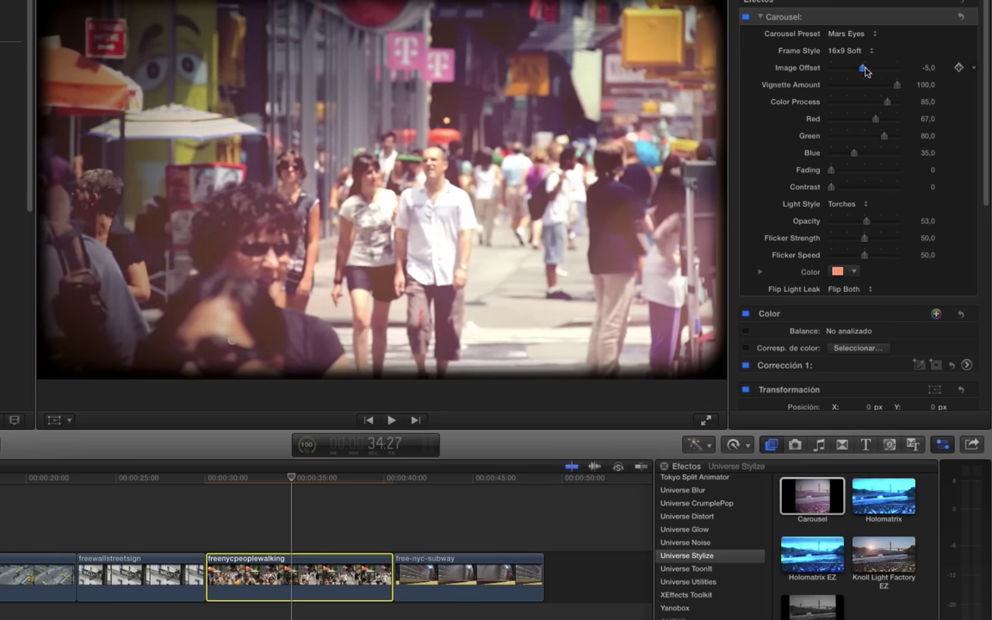
{"action": "left_click_drag", "start_coordinate": [861, 73], "coordinate": [874, 72]}
{"action": "left_click", "coordinate": [847, 205]}
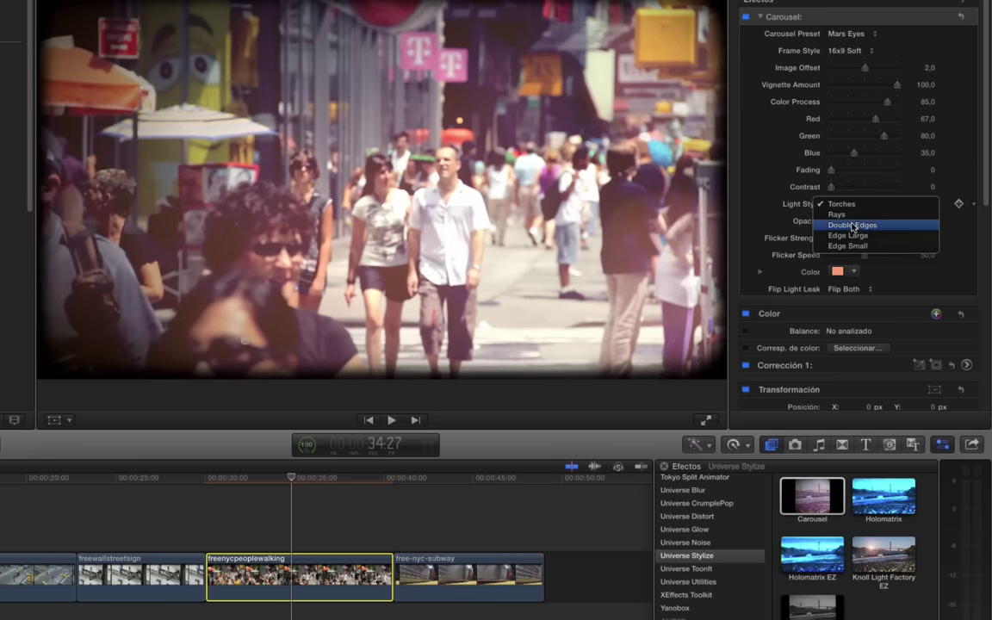
{"action": "left_click", "coordinate": [852, 226]}
{"action": "scroll", "coordinate": [840, 259], "scroll_direction": "down", "scroll_amount": 3}
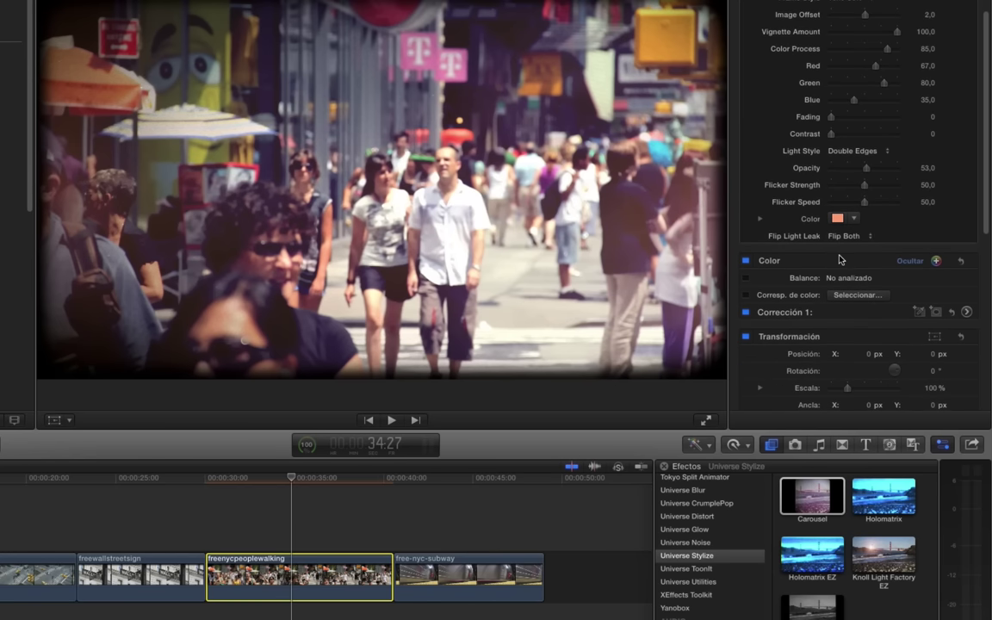
{"action": "scroll", "coordinate": [839, 259], "scroll_direction": "up", "scroll_amount": 3}
{"action": "left_click", "coordinate": [223, 480]}
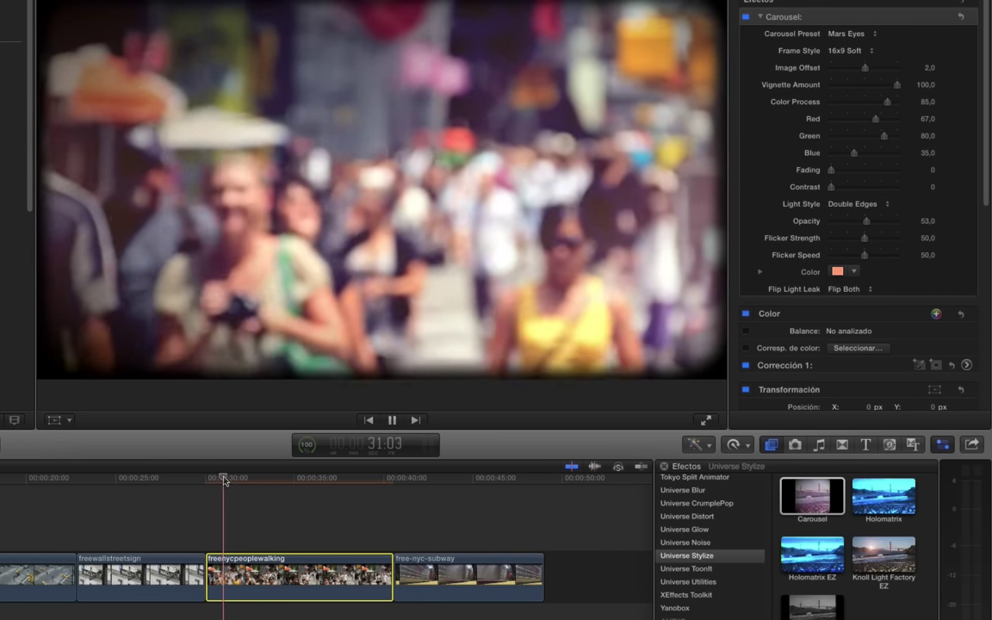
{"action": "key", "text": "space"}
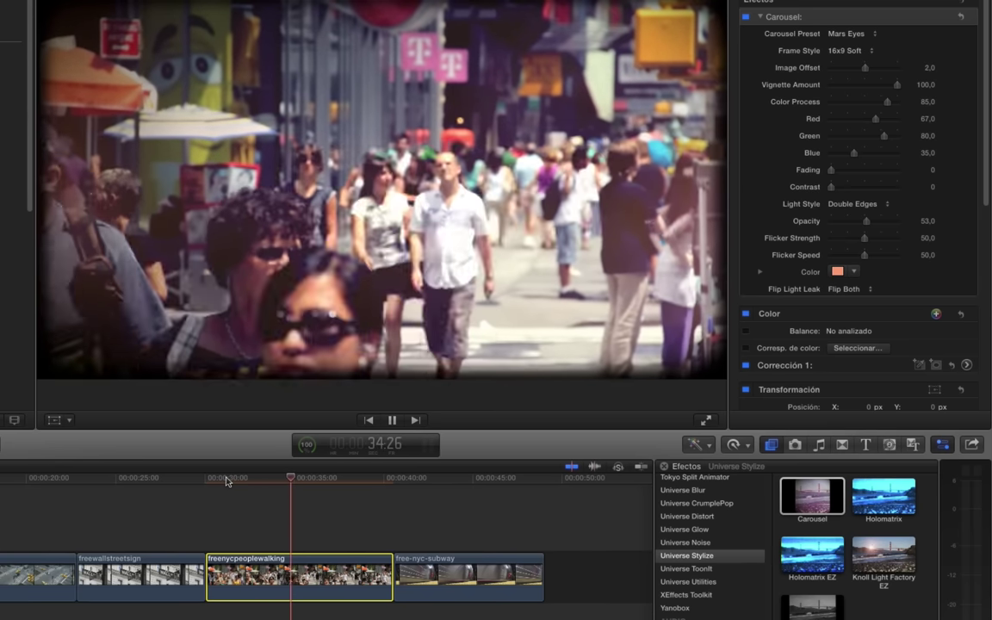
{"action": "key", "text": "space"}
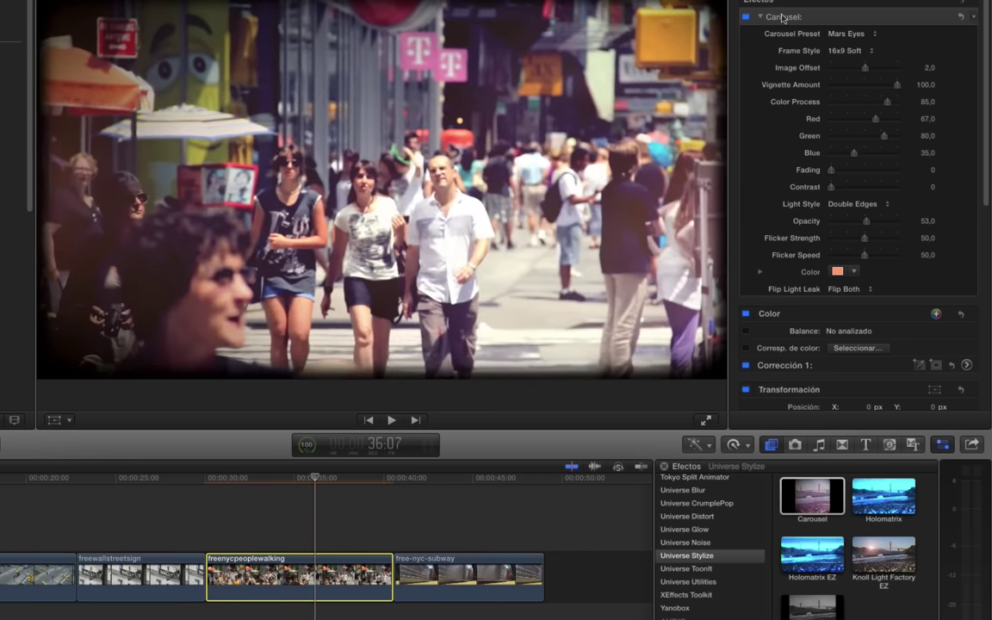
{"action": "left_click", "coordinate": [784, 17]}
{"action": "key", "text": "Delete"}
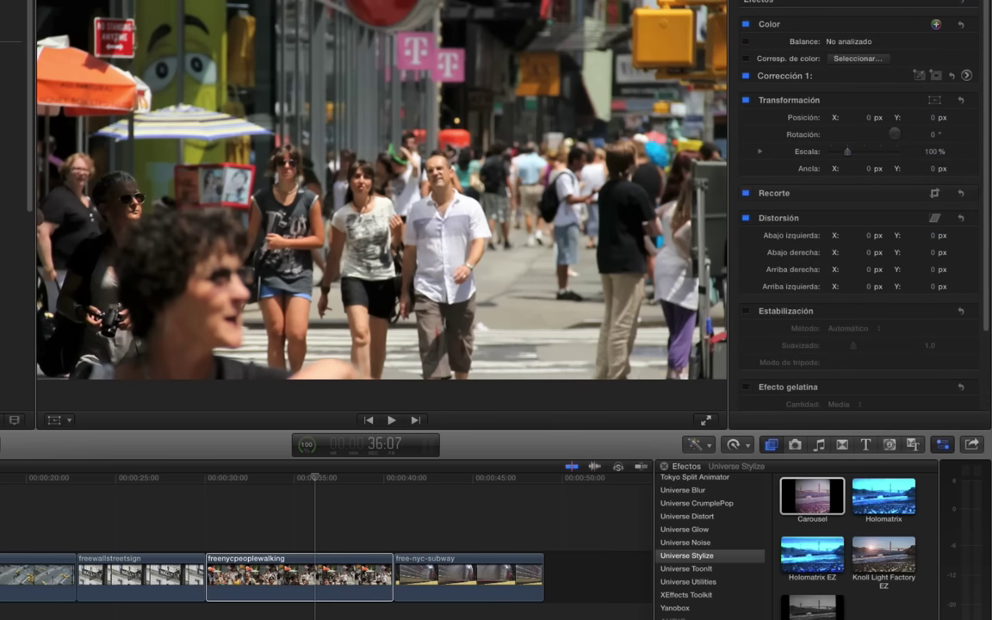
Step: Apply RetroGrade to the freenycpeoplewalking clip and move to about 34 seconds in
{"action": "left_click", "coordinate": [812, 607]}
{"action": "left_click_drag", "start_coordinate": [812, 607], "coordinate": [263, 589]}
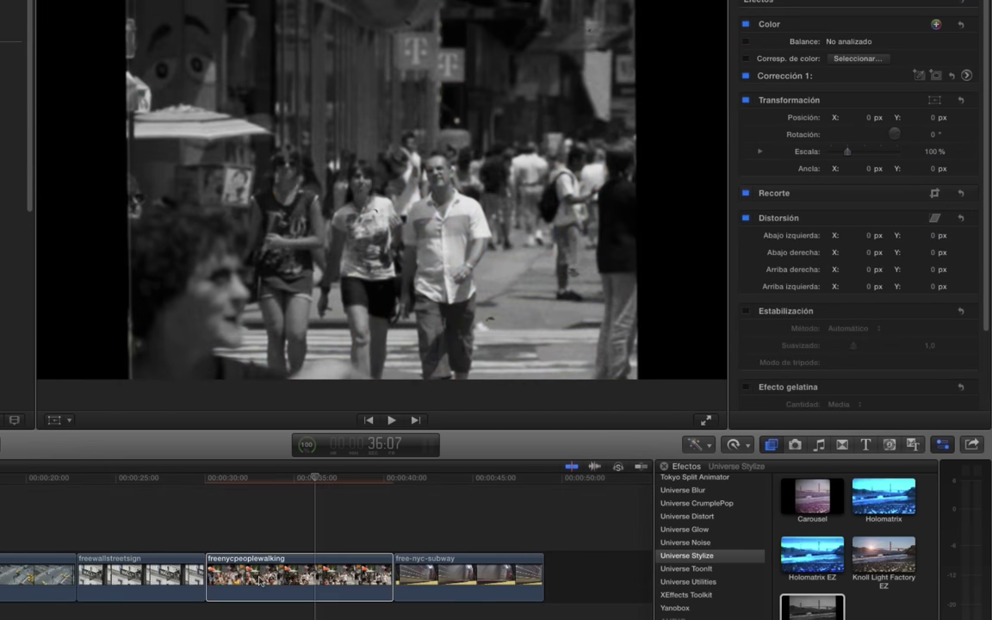
{"action": "left_click_drag", "start_coordinate": [310, 479], "coordinate": [282, 482]}
{"action": "left_click", "coordinate": [280, 482]}
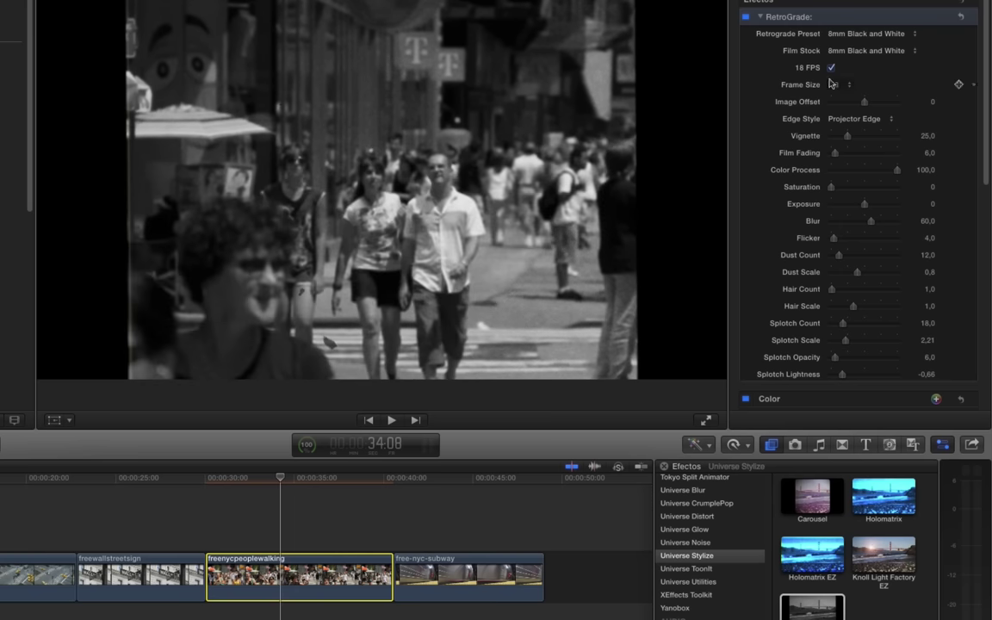
Step: Try the 8mm Cartridge preset, then settle on the 16mm Aged RetroGrade preset
{"action": "left_click", "coordinate": [865, 34]}
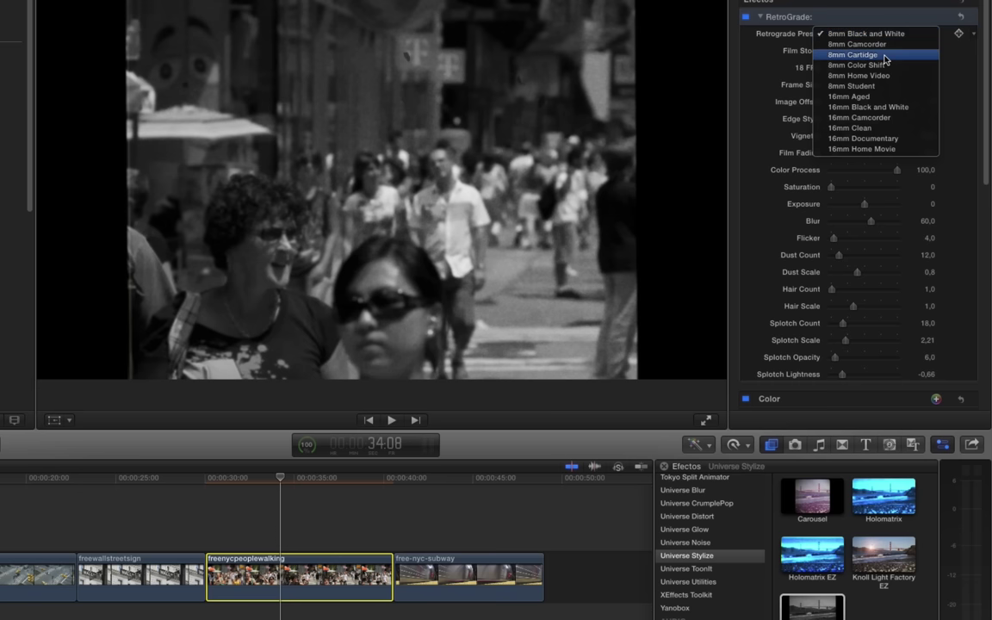
{"action": "left_click", "coordinate": [884, 58]}
{"action": "left_click", "coordinate": [874, 33]}
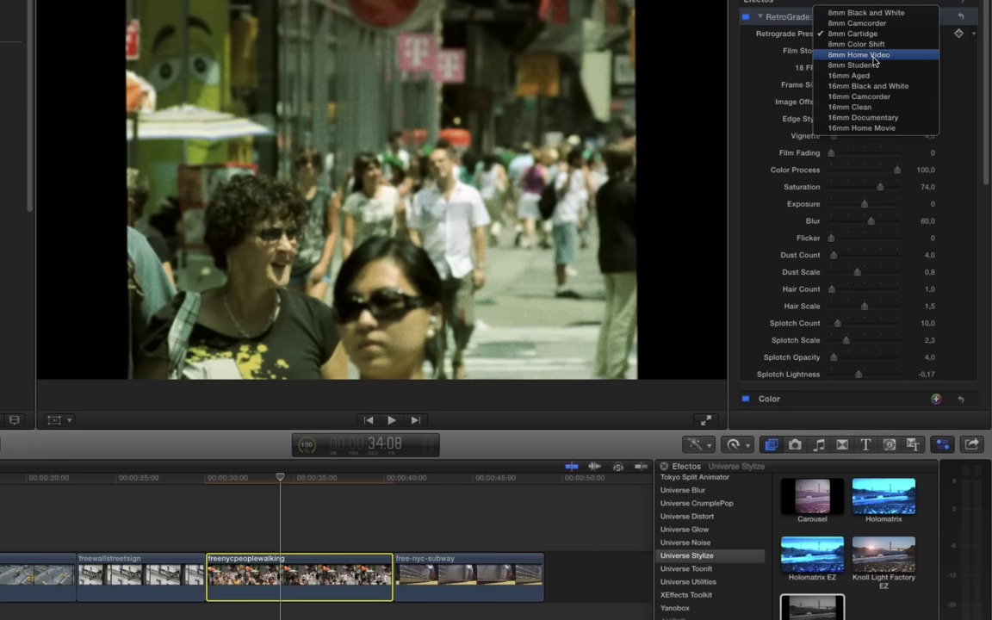
{"action": "left_click", "coordinate": [865, 77]}
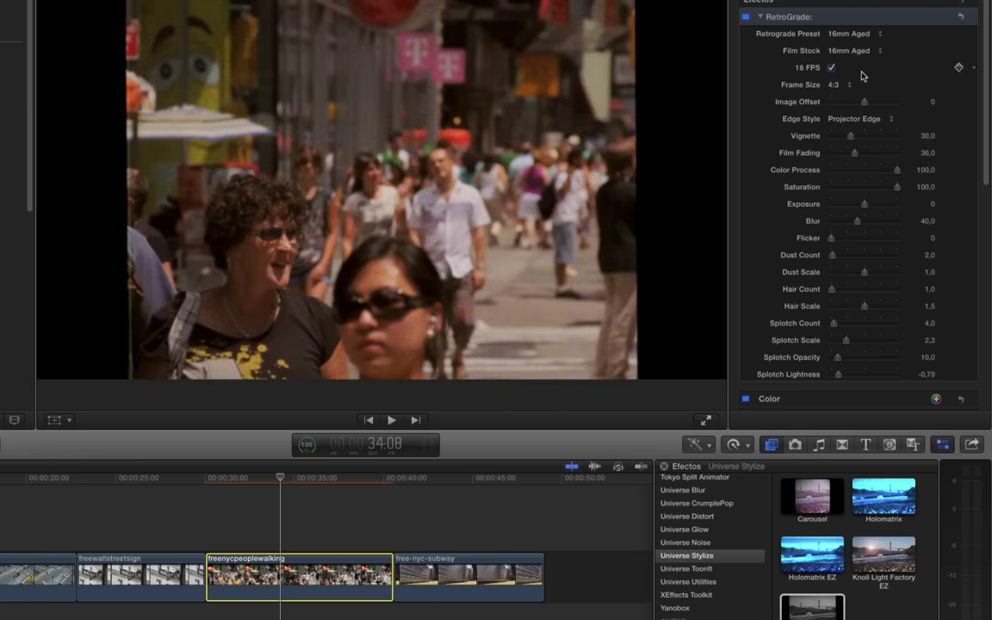
Step: Set Film Stock to 16mm Camcorder and Frame Size to 16:9
{"action": "left_click", "coordinate": [851, 52]}
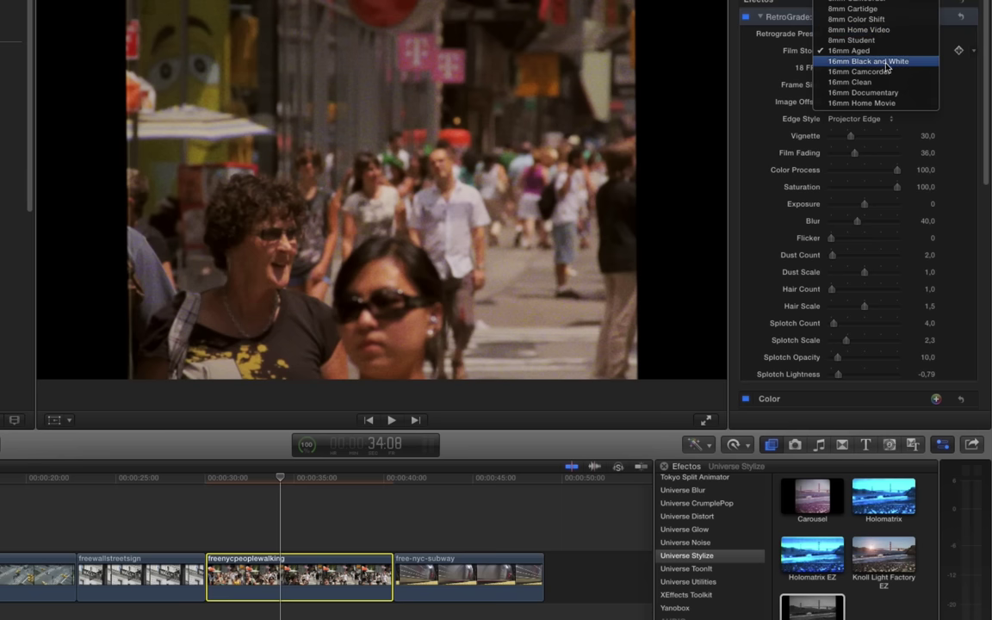
{"action": "left_click", "coordinate": [879, 73]}
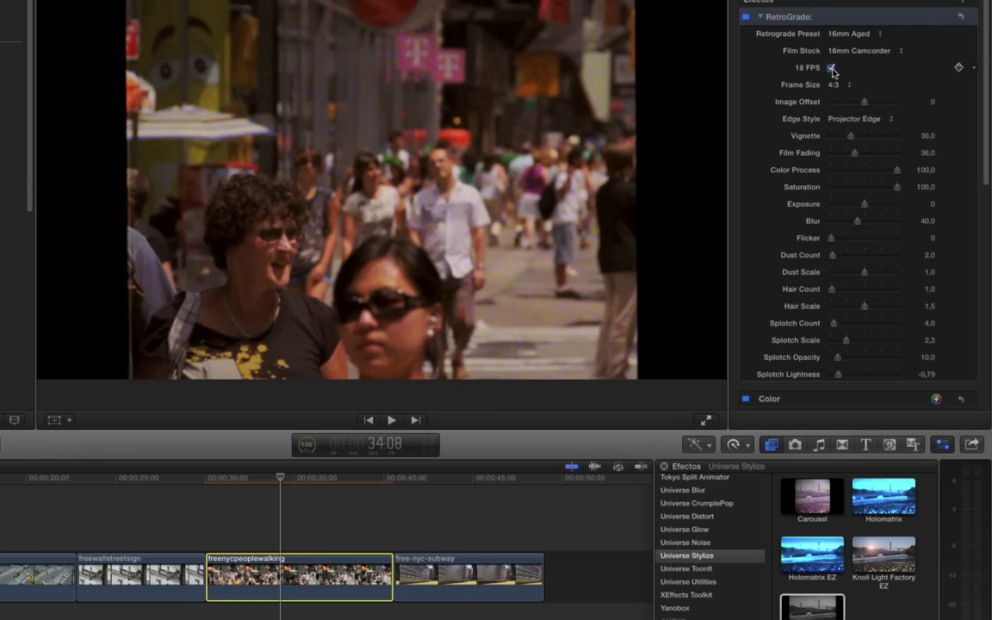
{"action": "left_click", "coordinate": [833, 84]}
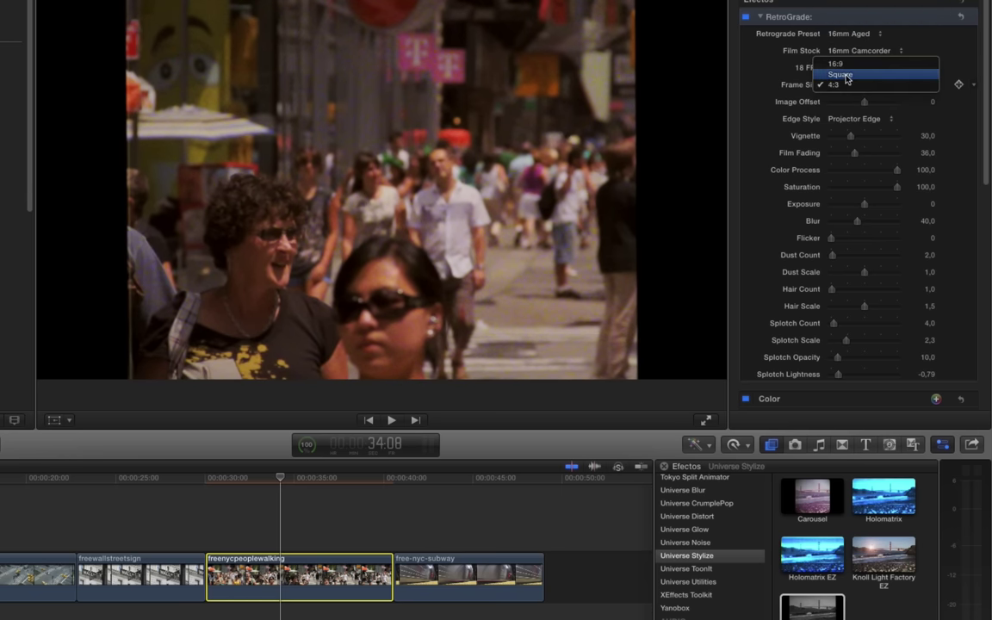
{"action": "left_click", "coordinate": [839, 74]}
{"action": "left_click", "coordinate": [831, 84]}
{"action": "left_click", "coordinate": [856, 76]}
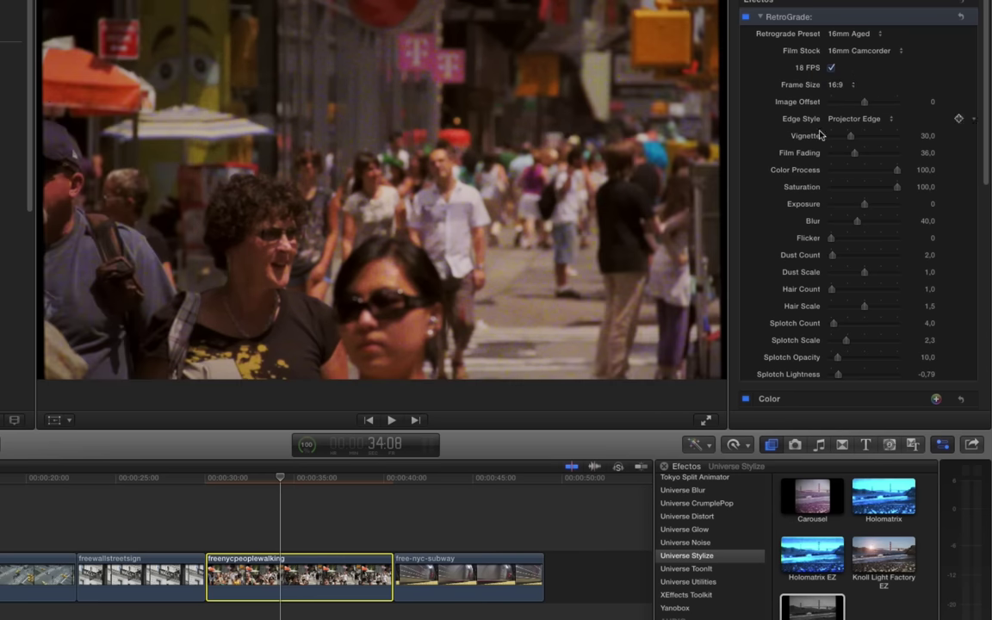
Step: Review the RetroGrade settings, then remove the effect from the clip
{"action": "scroll", "coordinate": [818, 163], "scroll_direction": "down", "scroll_amount": 3}
{"action": "scroll", "coordinate": [835, 170], "scroll_direction": "down", "scroll_amount": 2}
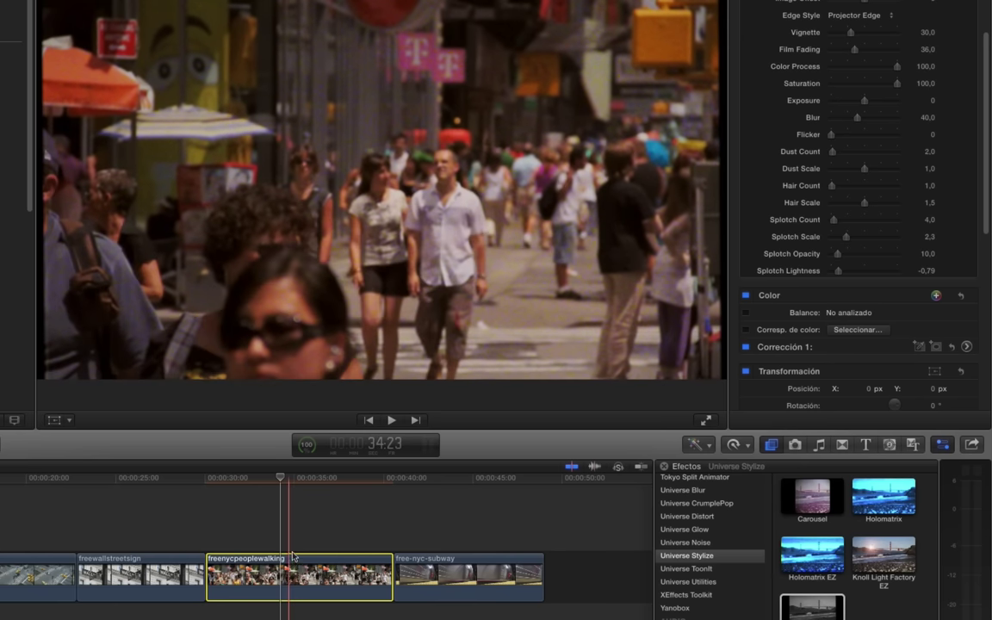
{"action": "scroll", "coordinate": [812, 166], "scroll_direction": "up", "scroll_amount": 2}
{"action": "scroll", "coordinate": [812, 166], "scroll_direction": "up", "scroll_amount": 3}
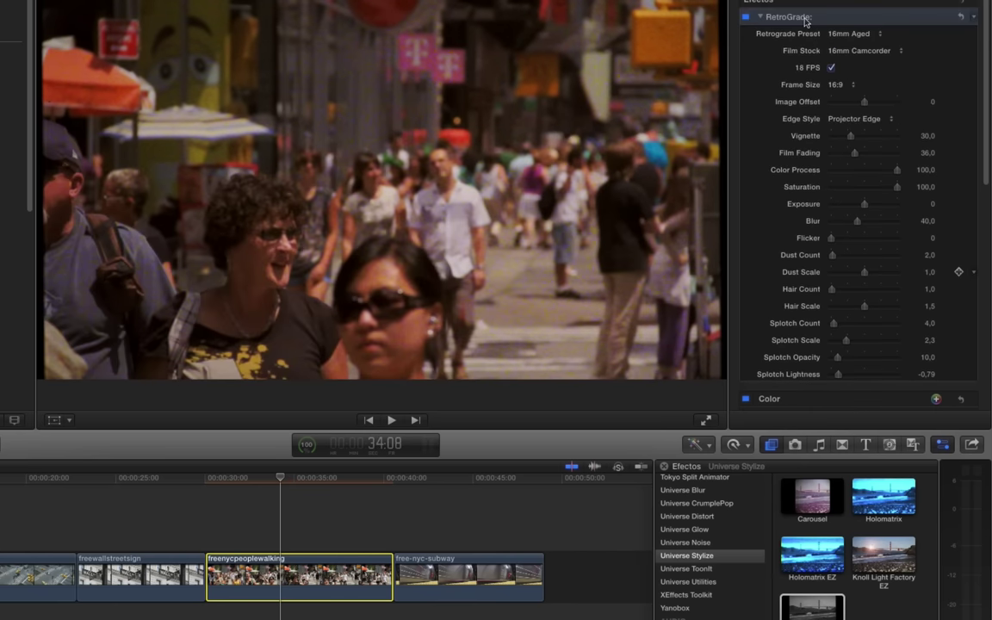
{"action": "left_click", "coordinate": [784, 15]}
{"action": "key", "text": "Delete"}
Step: Apply Holomatrix to the freenycpeoplewalking clip and select the clip at a later frame
{"action": "left_click", "coordinate": [878, 501]}
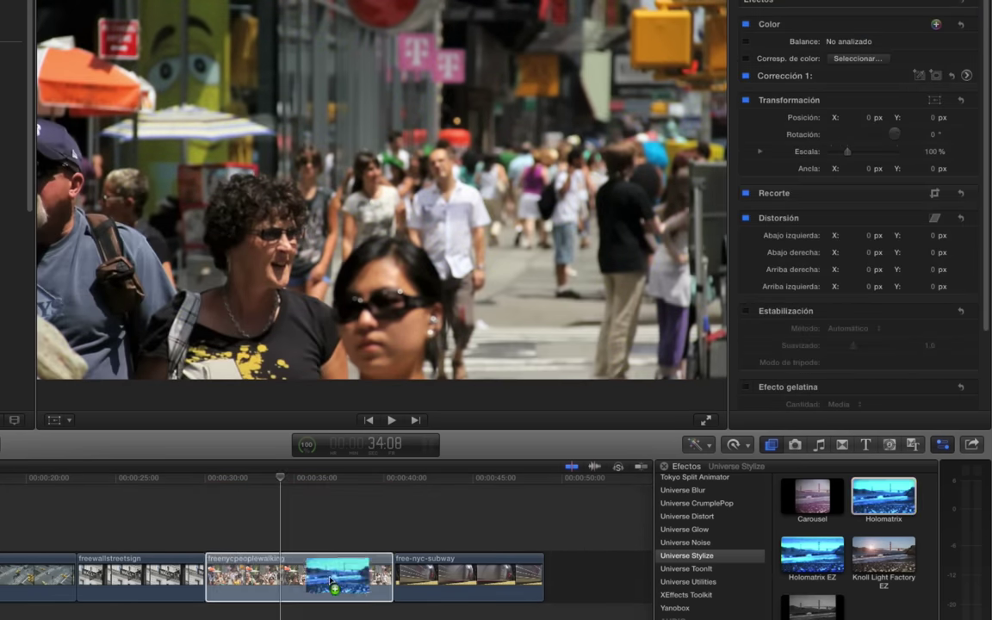
{"action": "left_click_drag", "start_coordinate": [878, 501], "coordinate": [344, 573]}
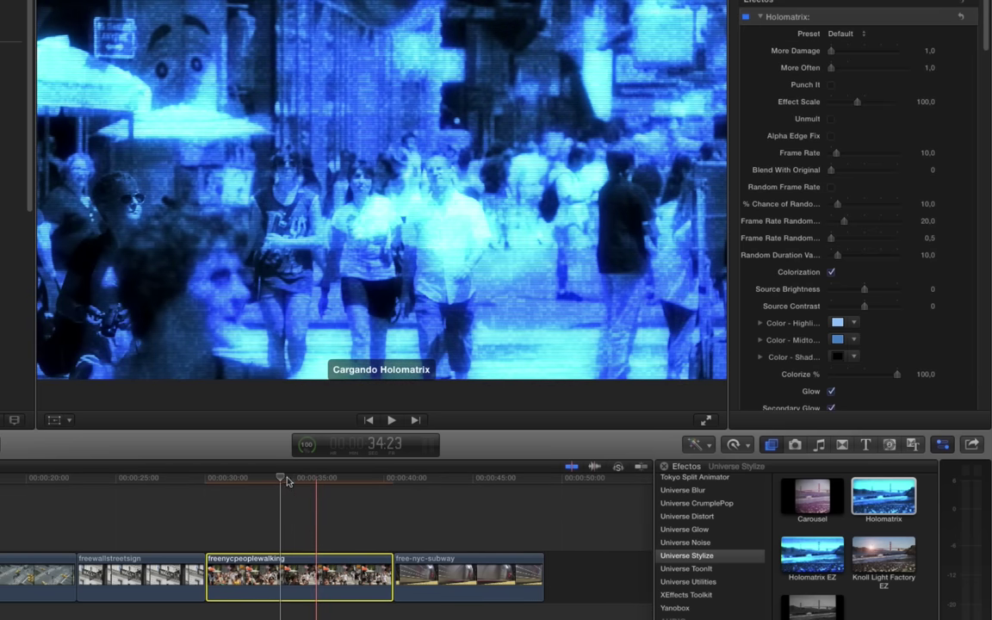
{"action": "left_click", "coordinate": [291, 491]}
{"action": "left_click", "coordinate": [303, 582]}
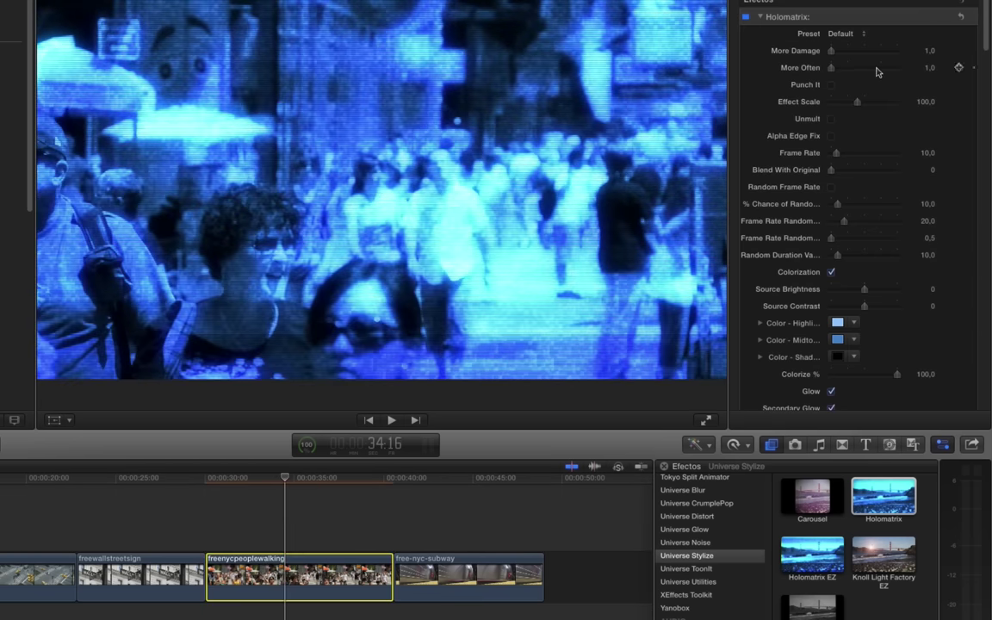
Step: Try Holomatrix presets such as Old TV and Glitch - Minor 1, ending on Punch It
{"action": "left_click", "coordinate": [853, 35]}
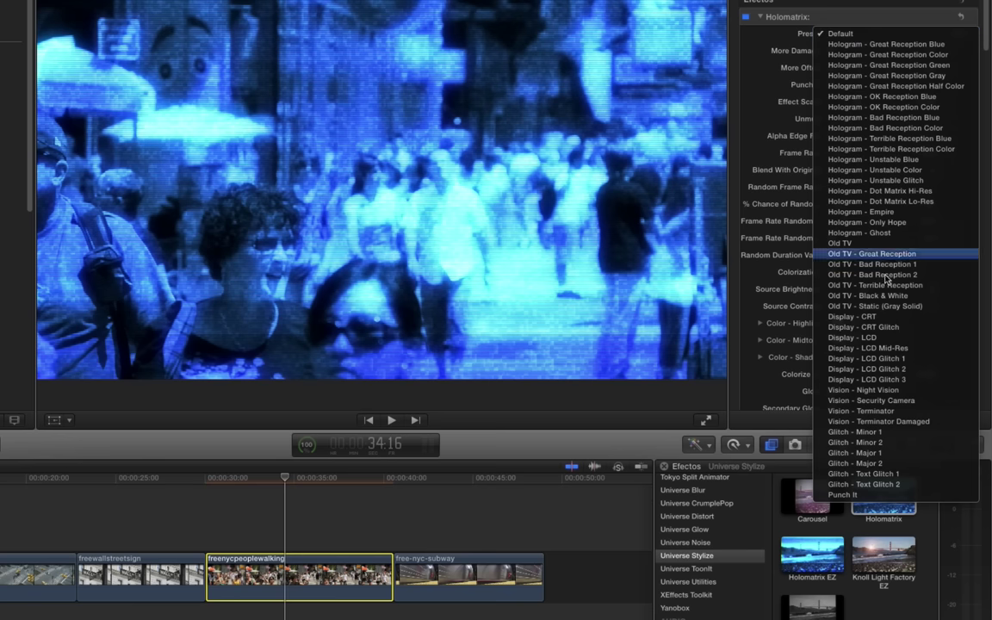
{"action": "key", "text": "Escape"}
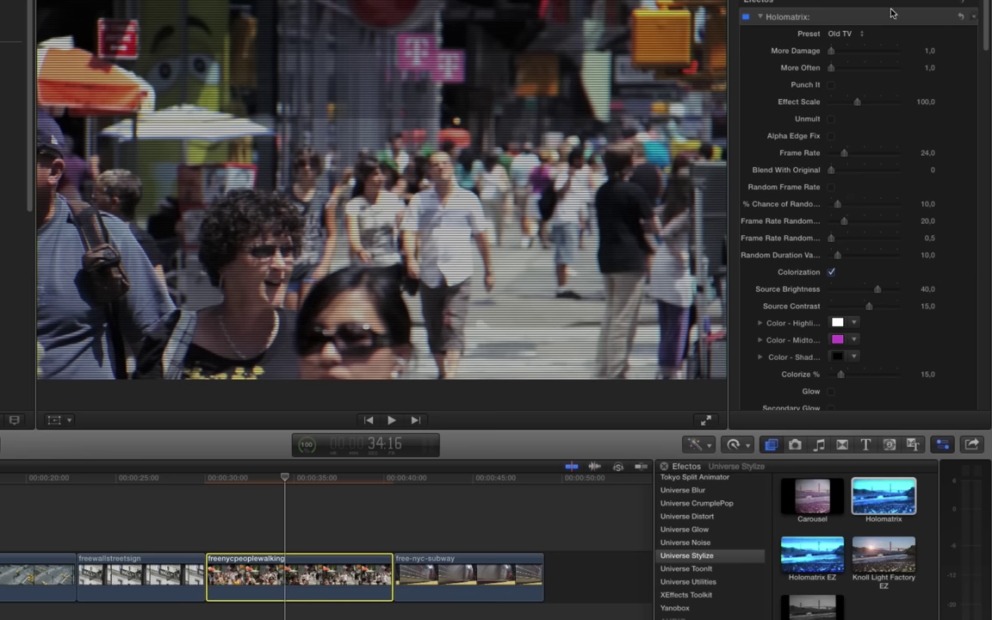
{"action": "left_click", "coordinate": [844, 34]}
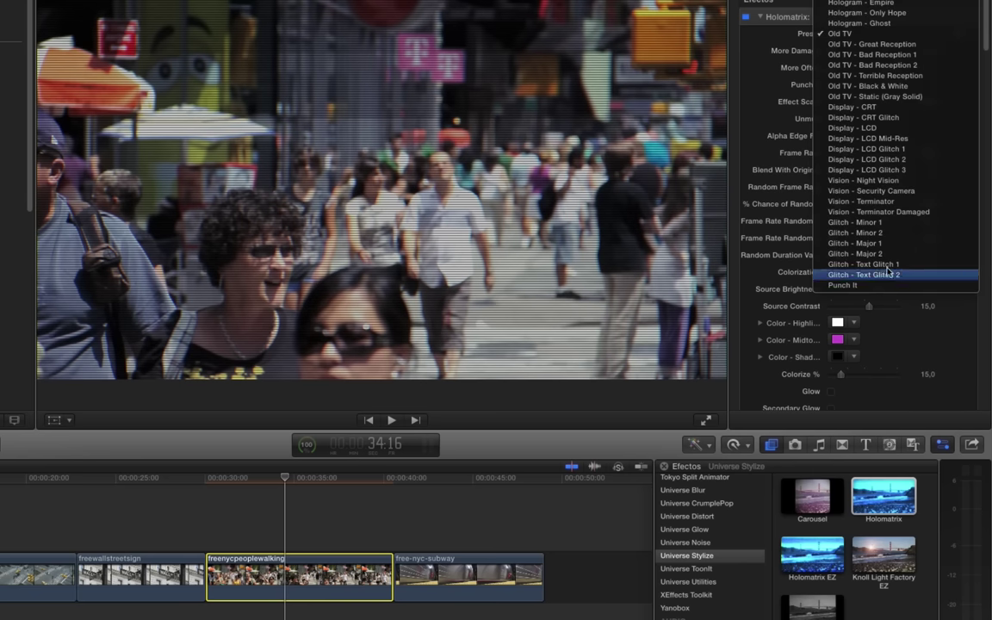
{"action": "scroll", "coordinate": [889, 267], "scroll_direction": "up", "scroll_amount": 3}
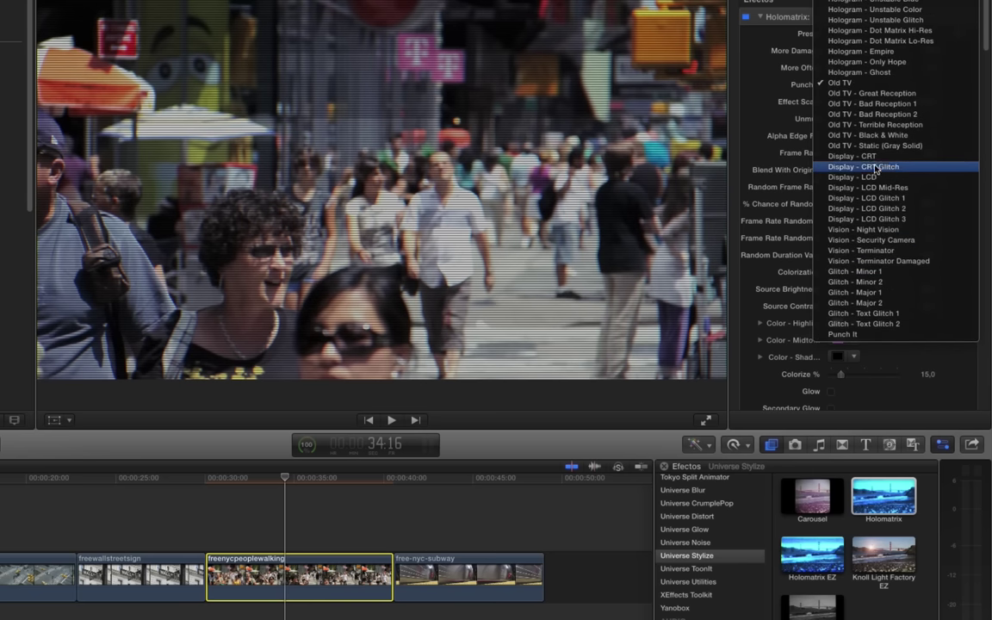
{"action": "key", "text": "Escape"}
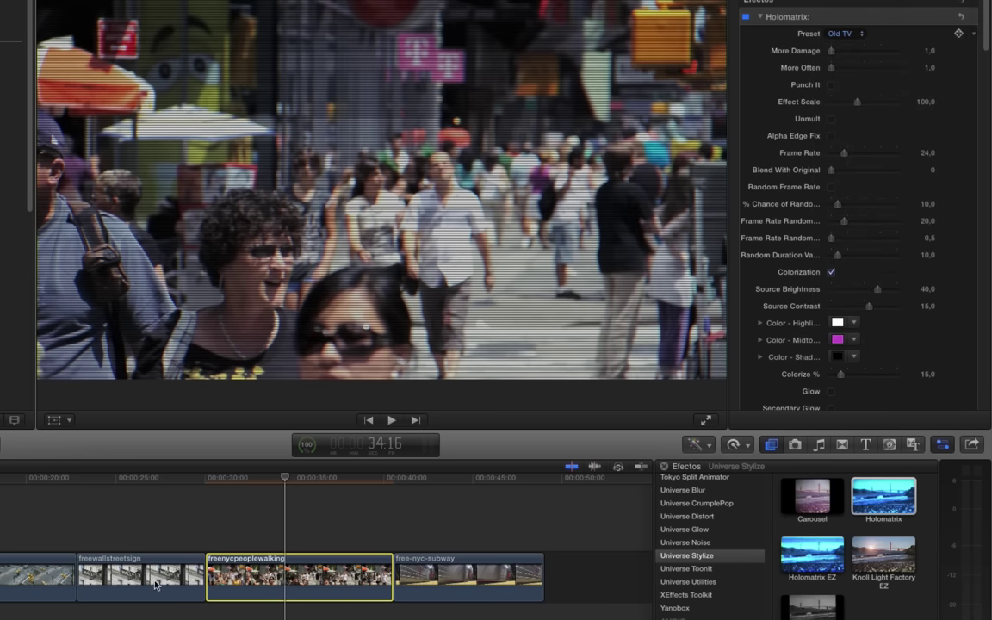
{"action": "left_click_drag", "start_coordinate": [285, 479], "coordinate": [234, 484]}
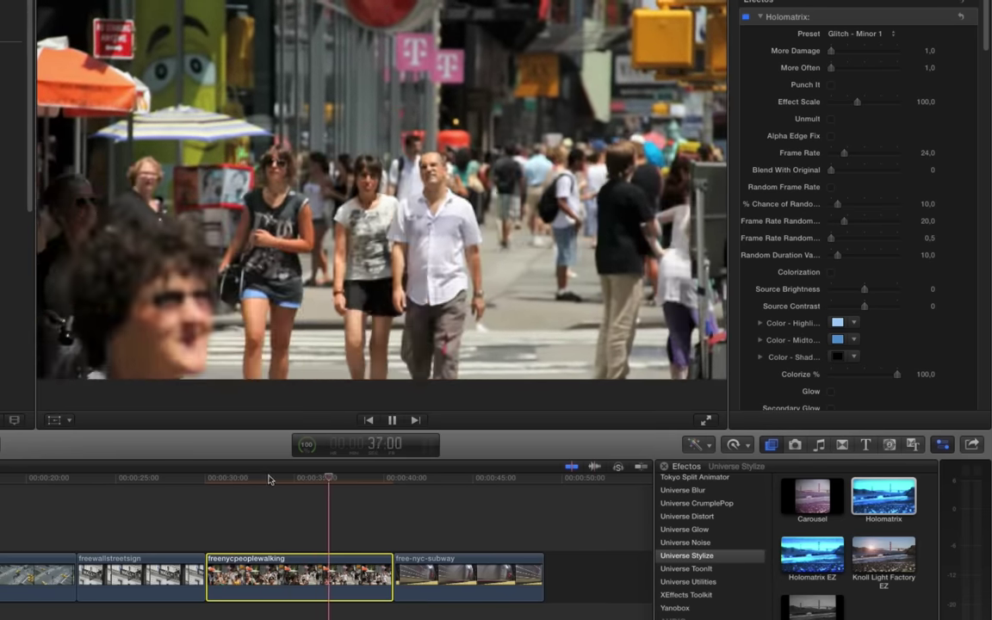
{"action": "key", "text": "space"}
{"action": "left_click", "coordinate": [861, 33]}
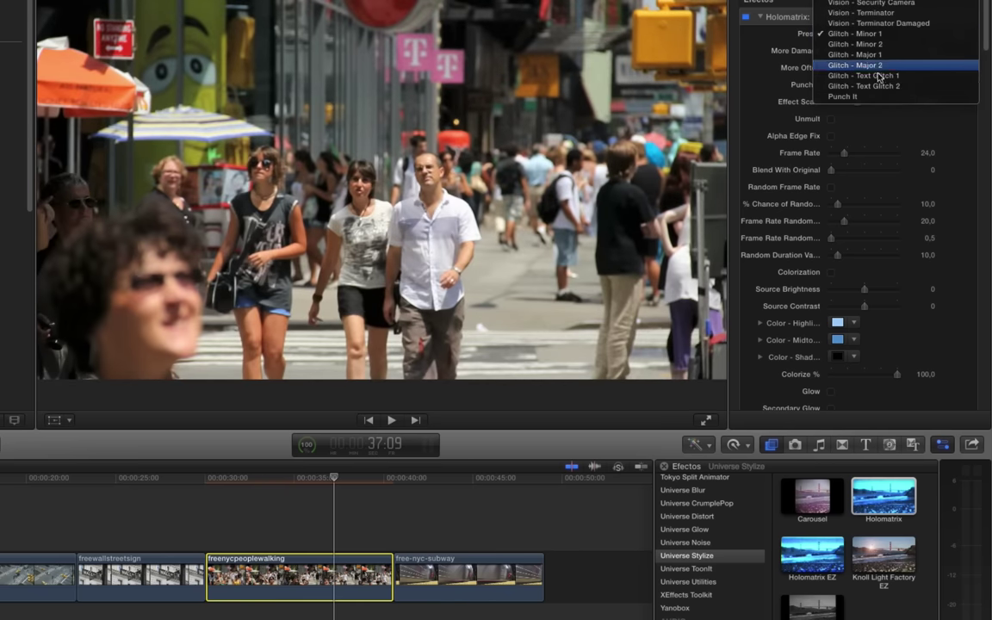
{"action": "left_click", "coordinate": [829, 179]}
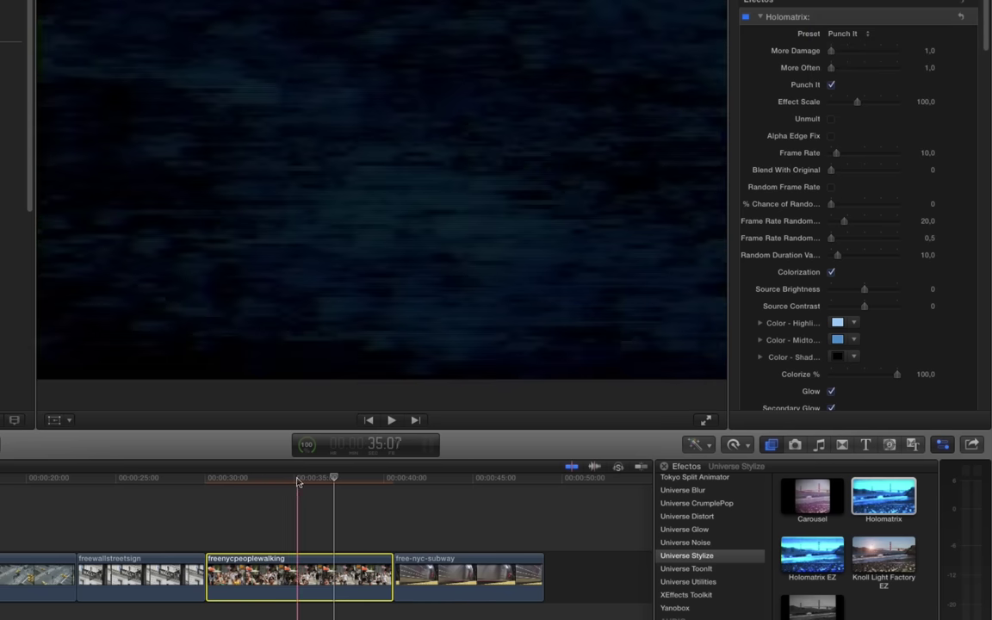
{"action": "left_click", "coordinate": [255, 479]}
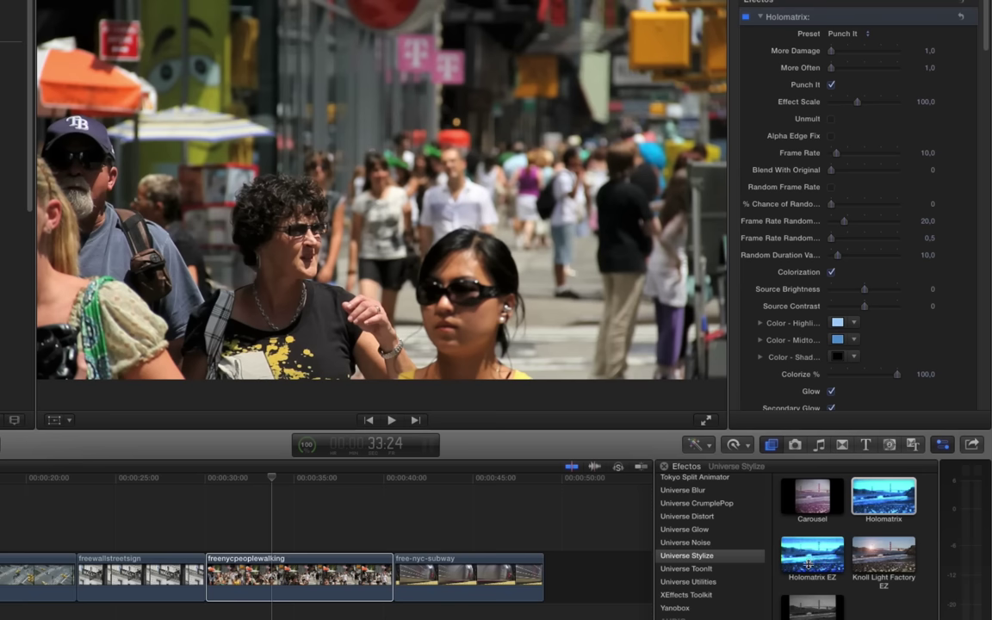
Step: Apply Holomatrix EZ to the freenycpeoplewalking clip, keeping its Default preset
{"action": "left_click", "coordinate": [812, 556]}
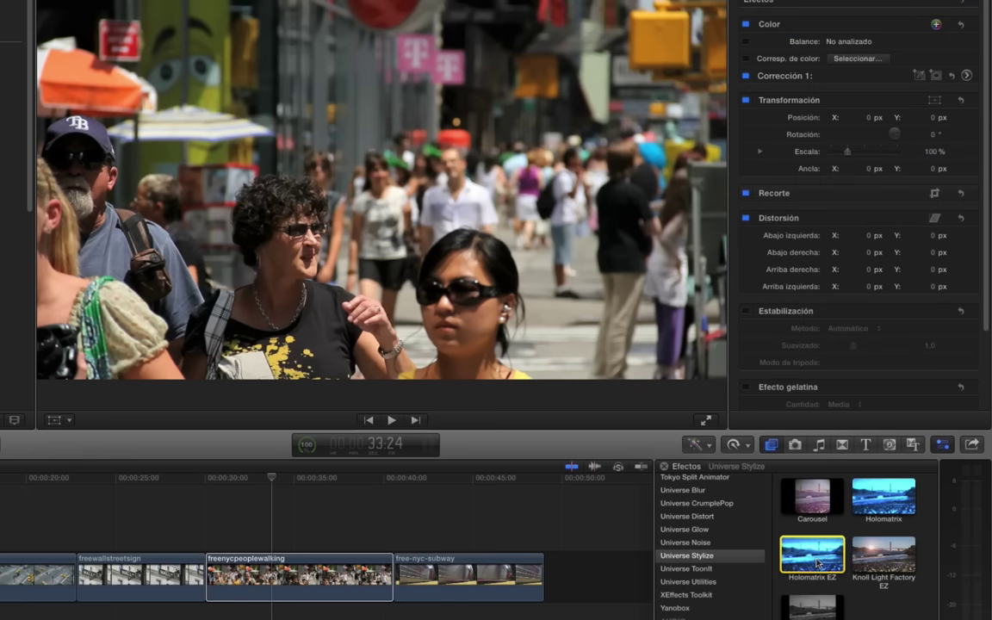
{"action": "left_click_drag", "start_coordinate": [812, 555], "coordinate": [332, 586]}
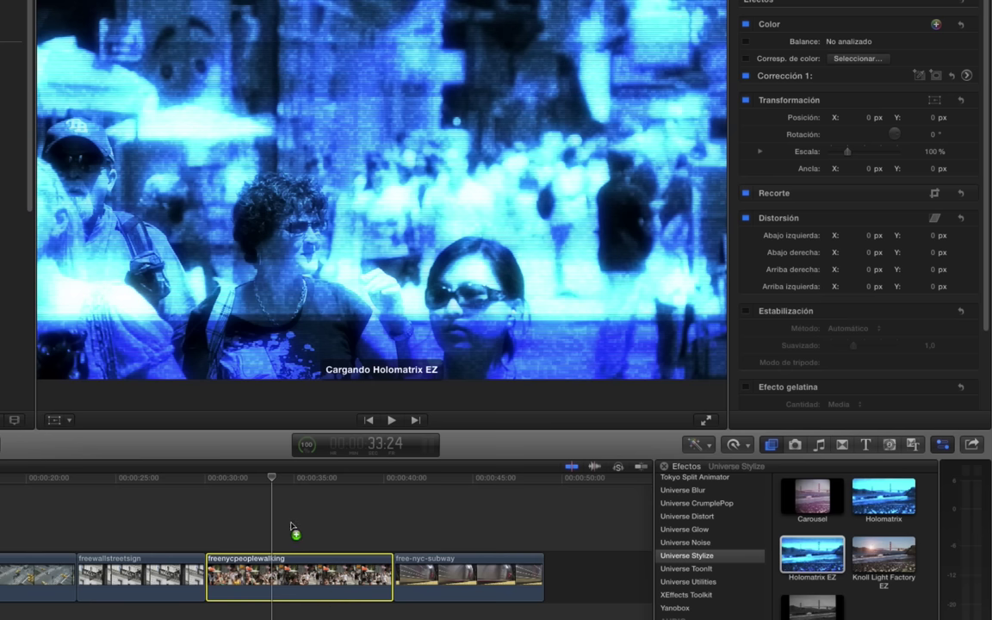
{"action": "left_click_drag", "start_coordinate": [316, 497], "coordinate": [292, 582]}
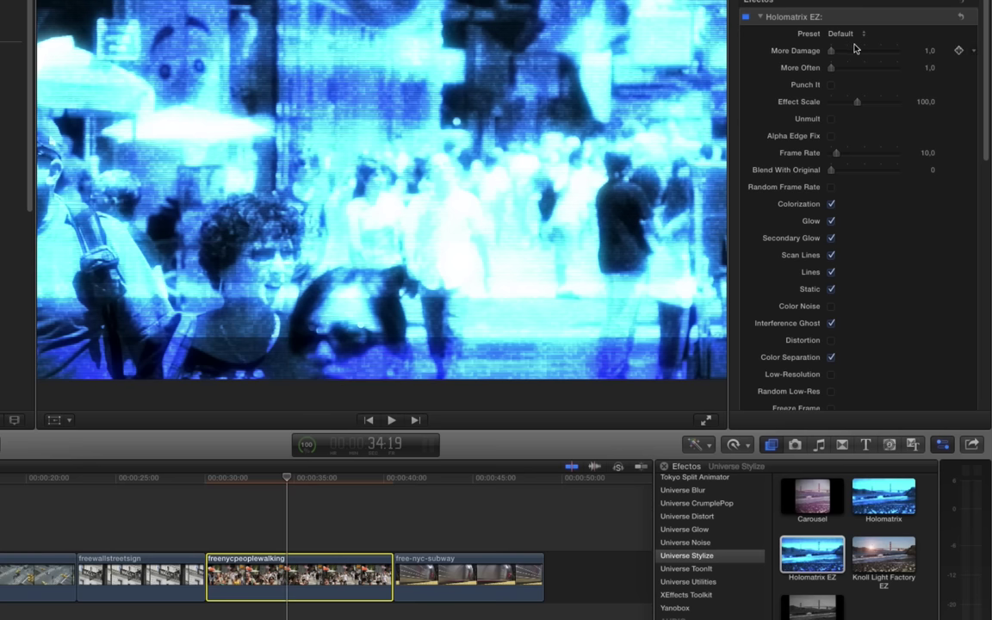
{"action": "left_click", "coordinate": [855, 35]}
{"action": "left_click", "coordinate": [746, 126]}
Step: Toggle Holomatrix EZ colorization off and on twice, then delete the effect
{"action": "left_click", "coordinate": [831, 204]}
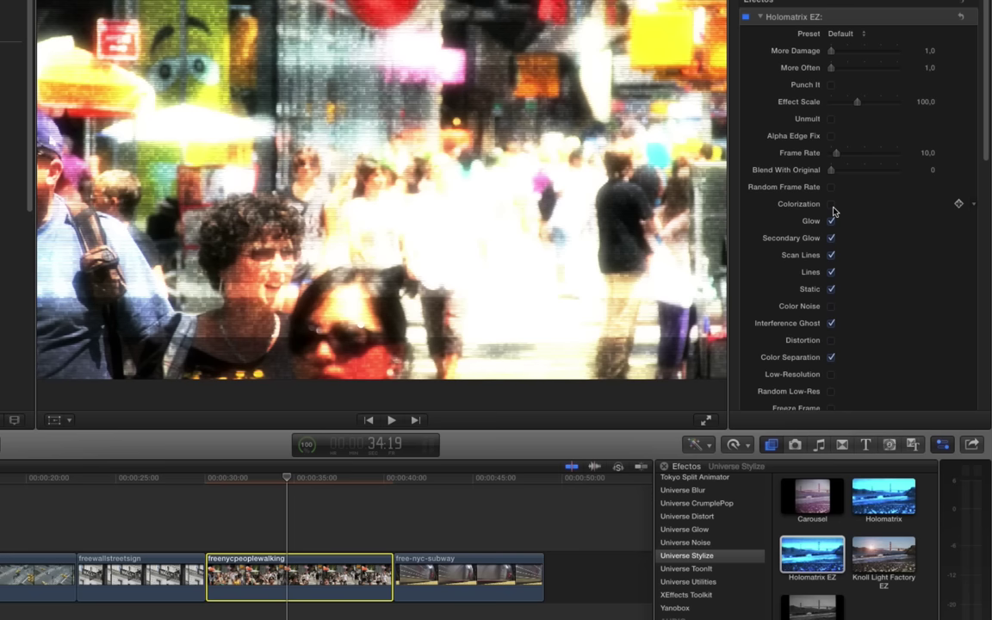
{"action": "left_click", "coordinate": [831, 204]}
{"action": "left_click", "coordinate": [831, 204]}
{"action": "left_click", "coordinate": [830, 204]}
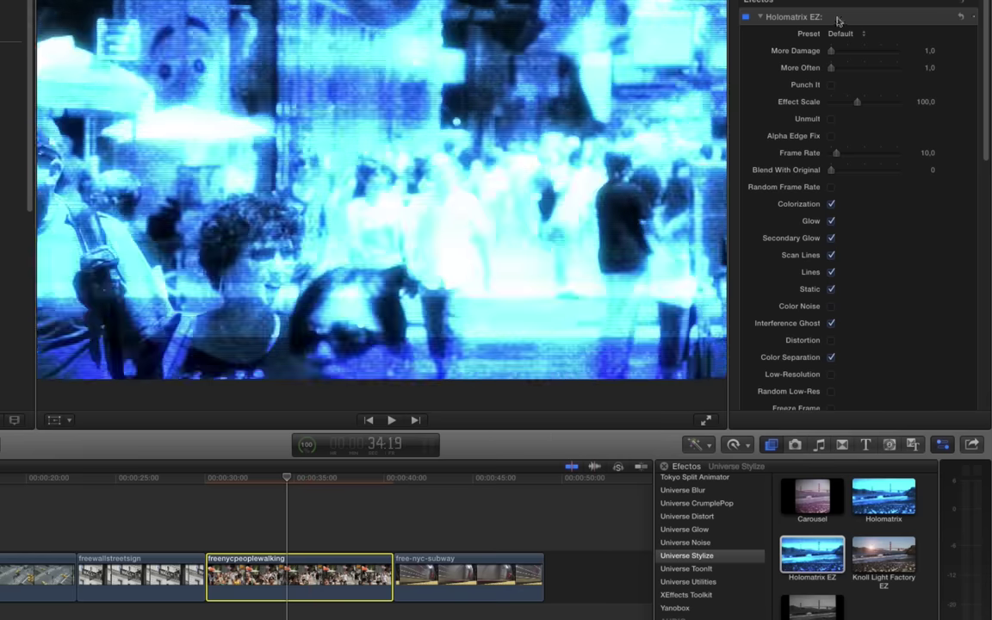
{"action": "left_click", "coordinate": [745, 17]}
{"action": "key", "text": "Delete"}
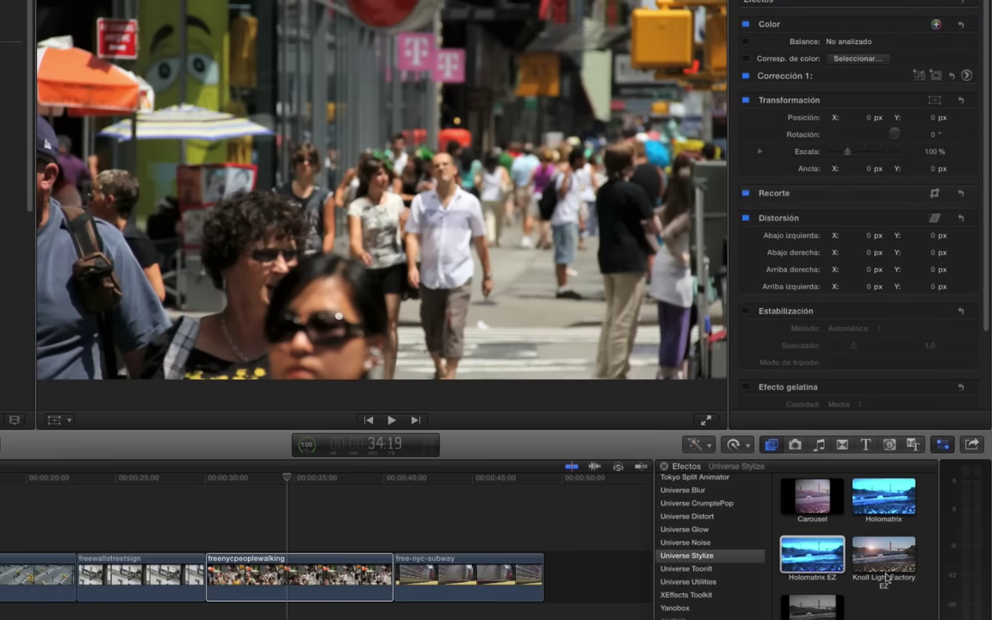
Step: Apply Knoll Light Factory EZ to the clip and move the flare across the frame
{"action": "left_click_drag", "start_coordinate": [887, 578], "coordinate": [256, 589]}
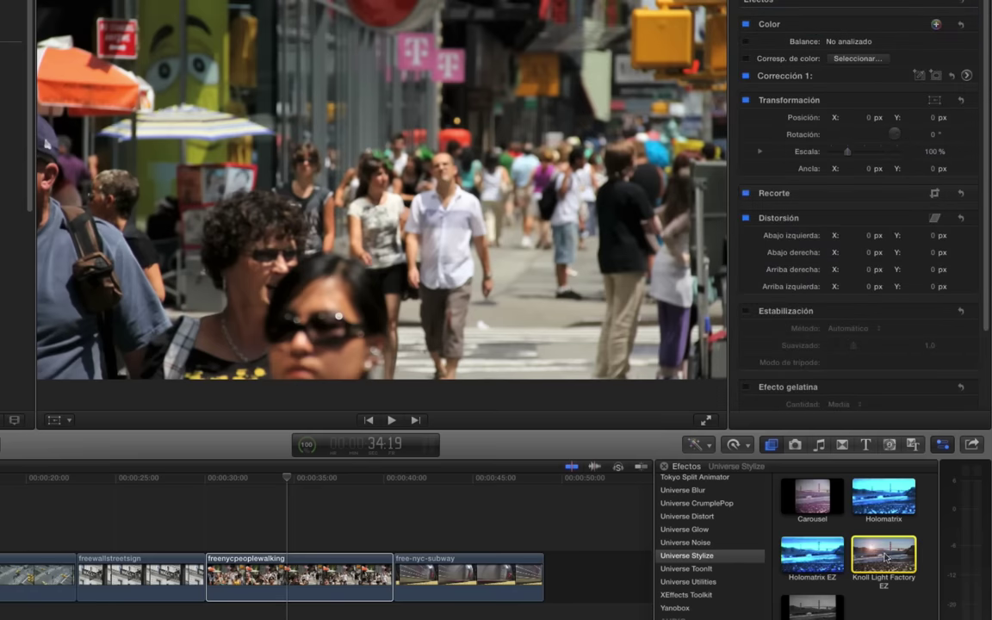
{"action": "left_click", "coordinate": [257, 588]}
{"action": "left_click", "coordinate": [257, 478]}
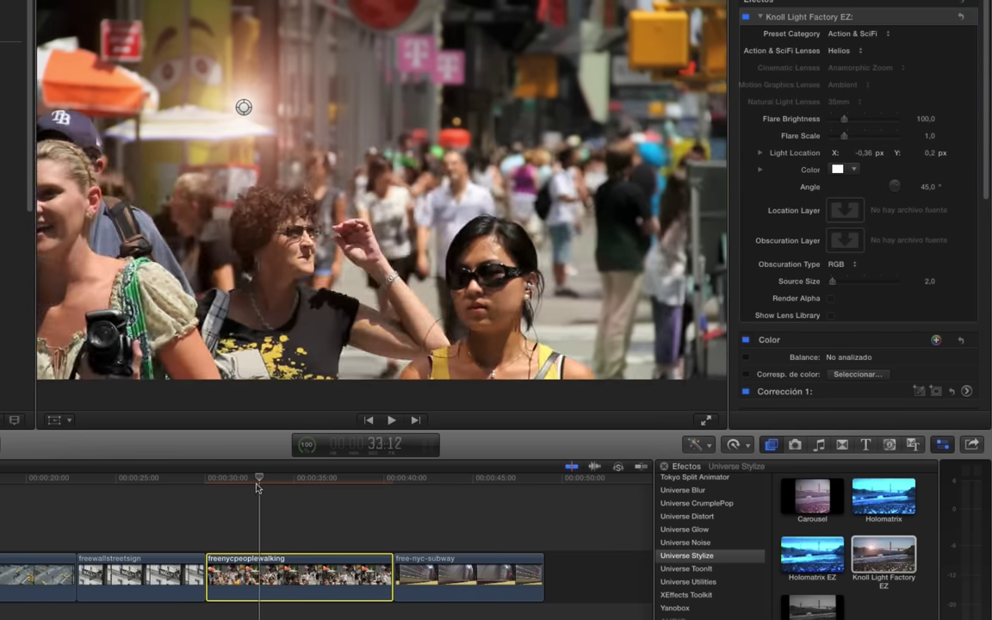
{"action": "left_click_drag", "start_coordinate": [256, 488], "coordinate": [248, 480]}
{"action": "mouse_move", "coordinate": [244, 106]}
{"action": "left_mouse_down"}
{"action": "mouse_move", "coordinate": [508, 118]}
{"action": "mouse_move", "coordinate": [544, 85]}
{"action": "left_mouse_up"}
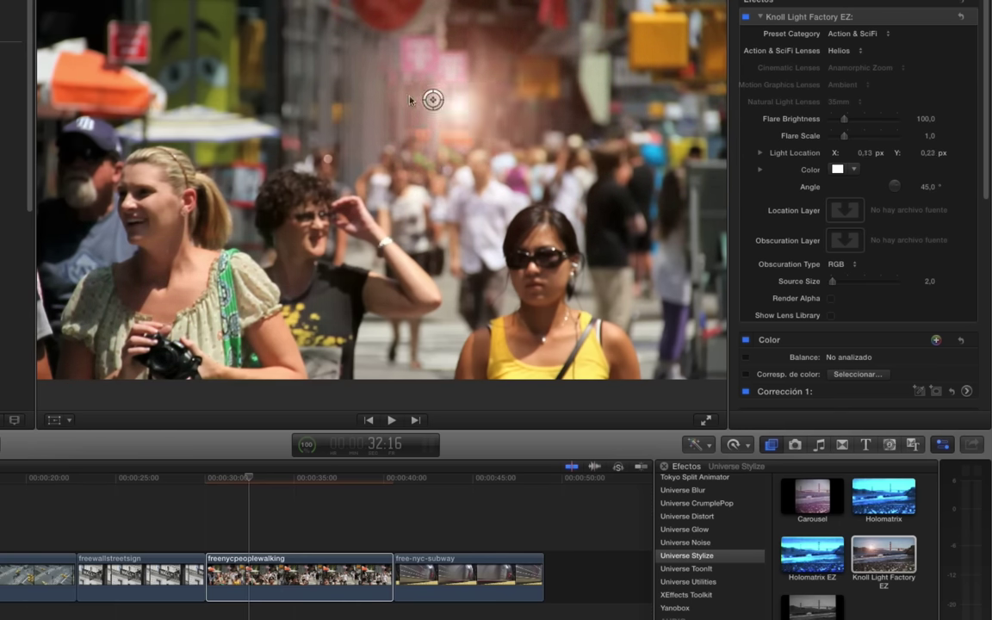
Step: Set the flare to Cinematic Flares with the EH3 lens and nudge it up-right
{"action": "left_click", "coordinate": [852, 34]}
{"action": "left_click", "coordinate": [848, 35]}
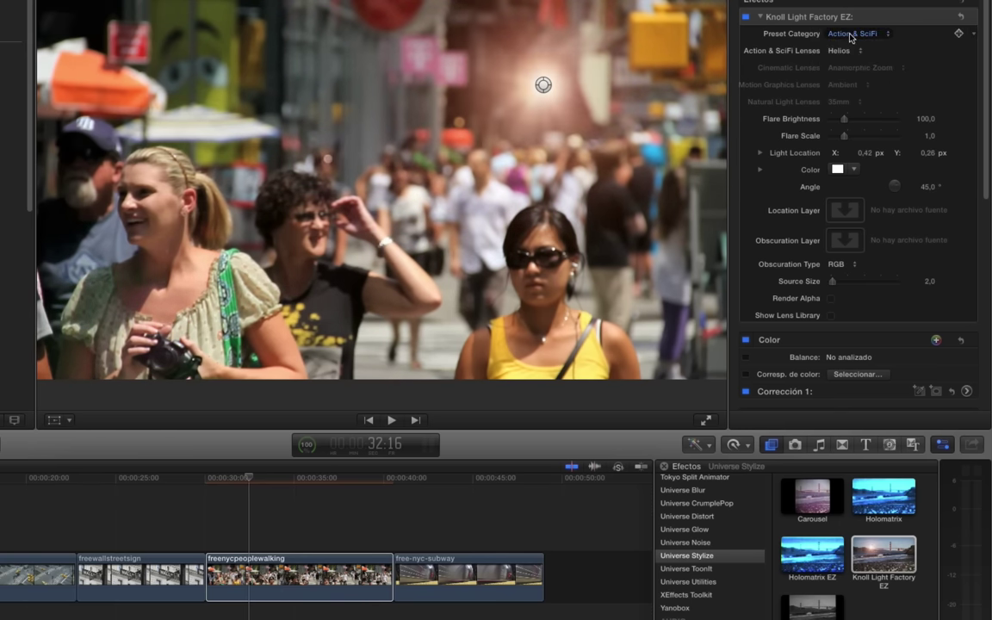
{"action": "left_click", "coordinate": [850, 34]}
{"action": "left_click", "coordinate": [840, 49]}
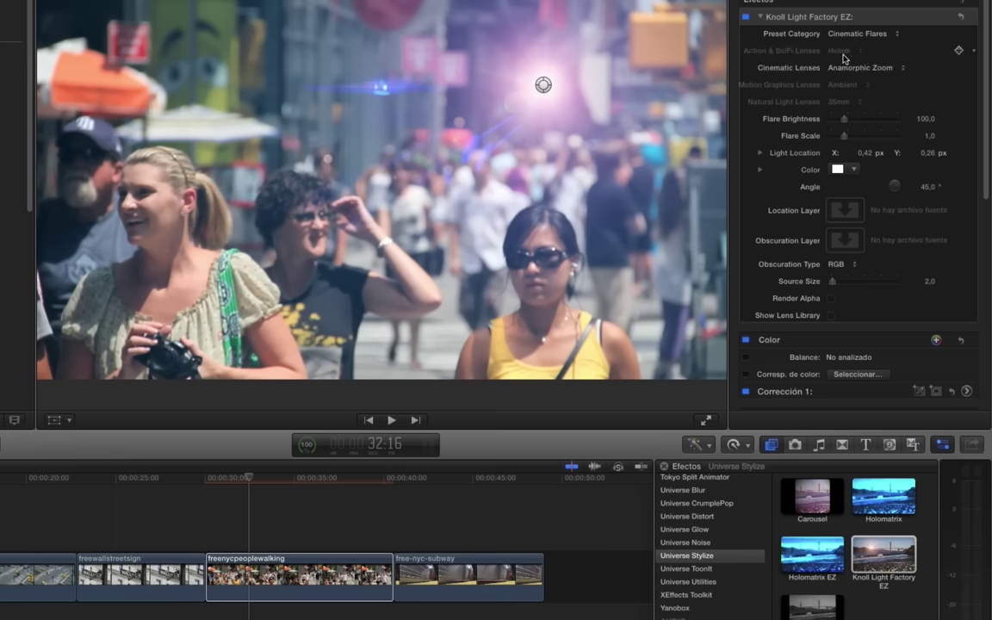
{"action": "left_click", "coordinate": [848, 67]}
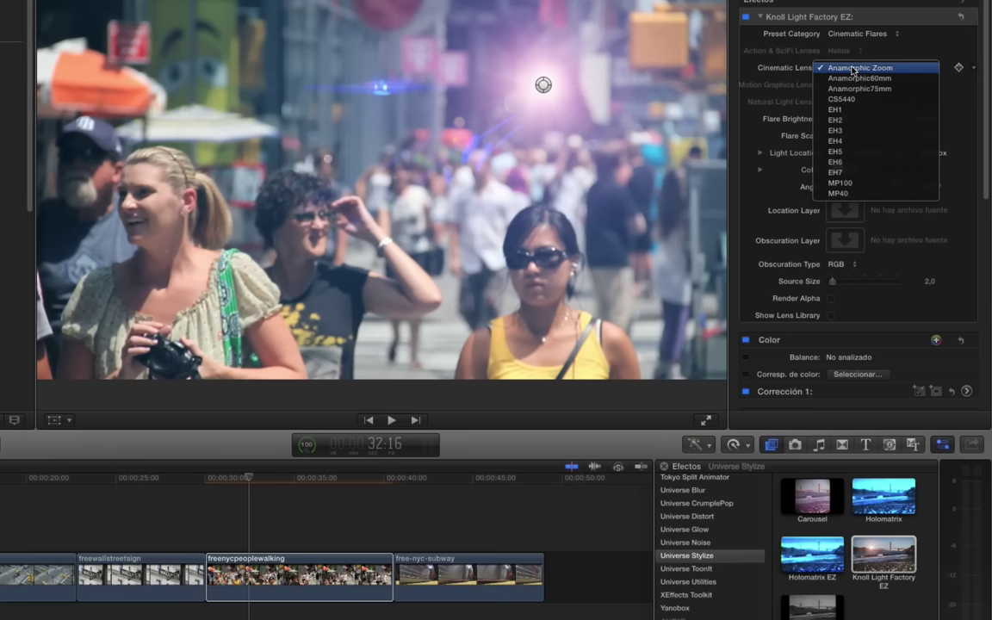
{"action": "left_click", "coordinate": [861, 130]}
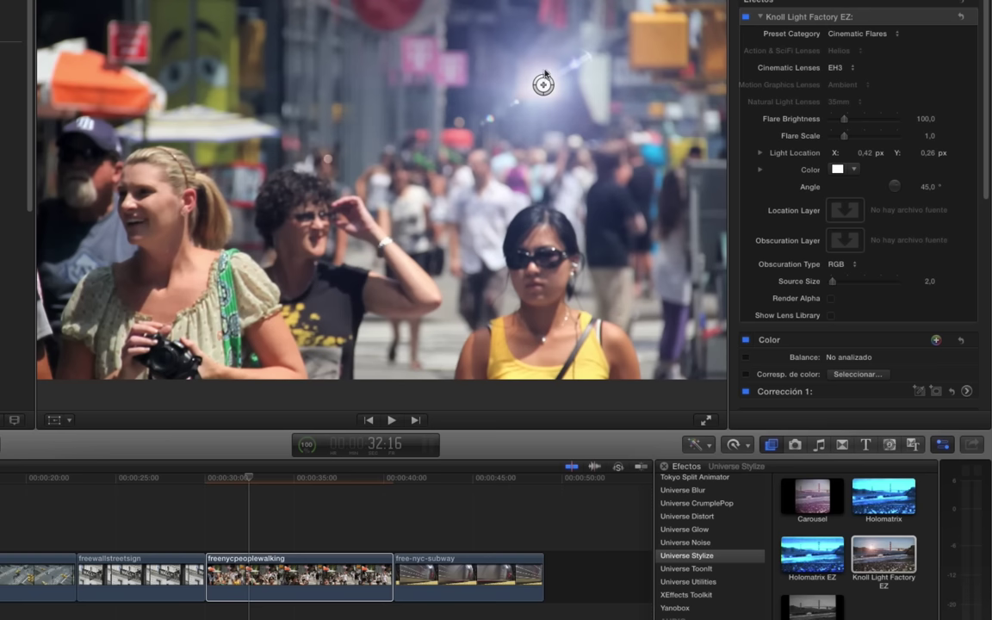
{"action": "left_click_drag", "start_coordinate": [538, 89], "coordinate": [573, 58]}
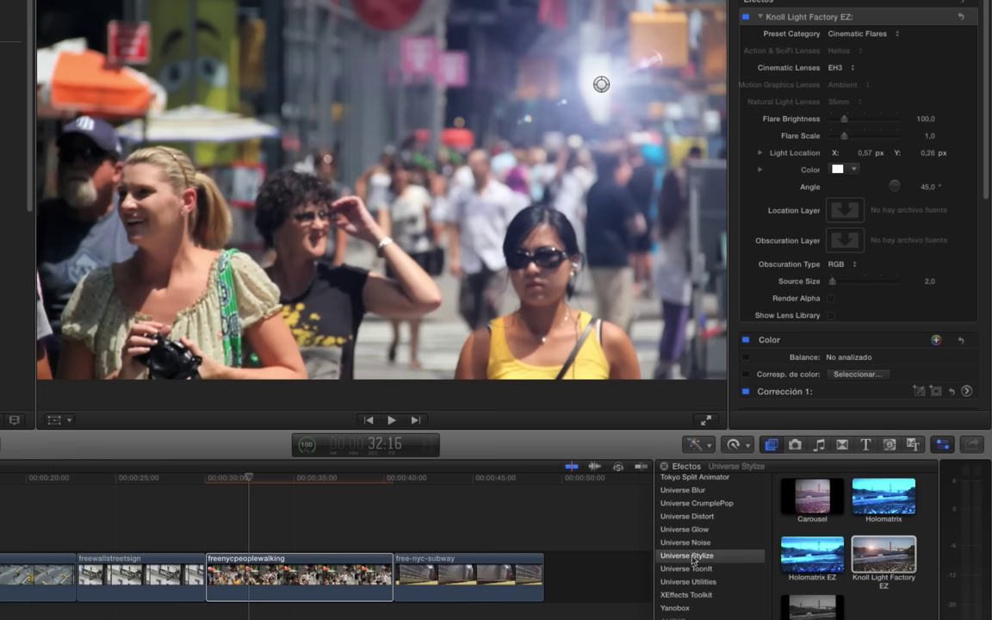
Step: Remove the Knoll Light Factory EZ flare and preview the ToonIt Cartoon effect
{"action": "left_click", "coordinate": [706, 570]}
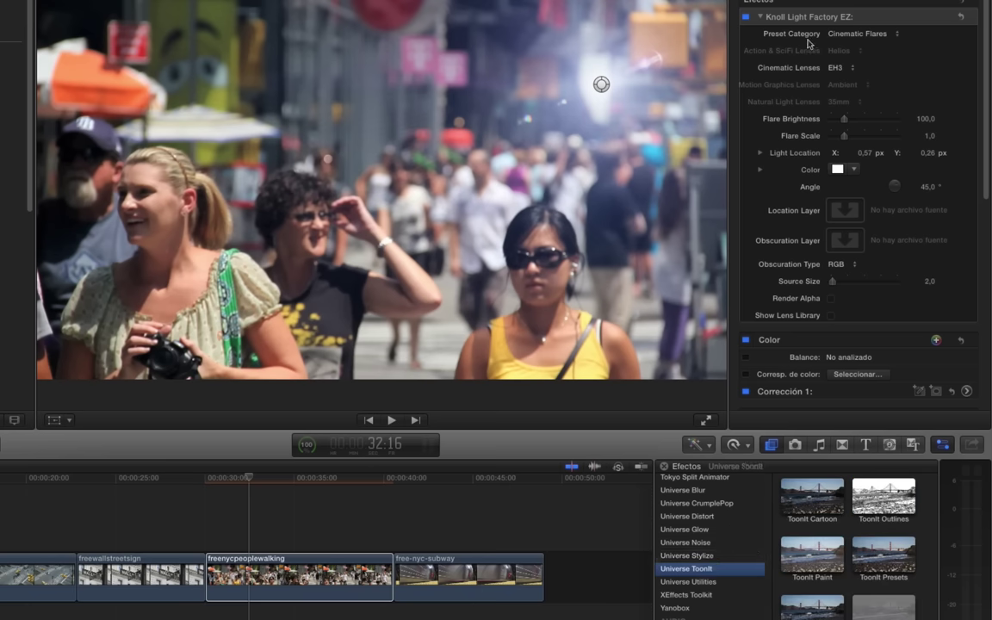
{"action": "left_click", "coordinate": [788, 17]}
{"action": "key", "text": "Delete"}
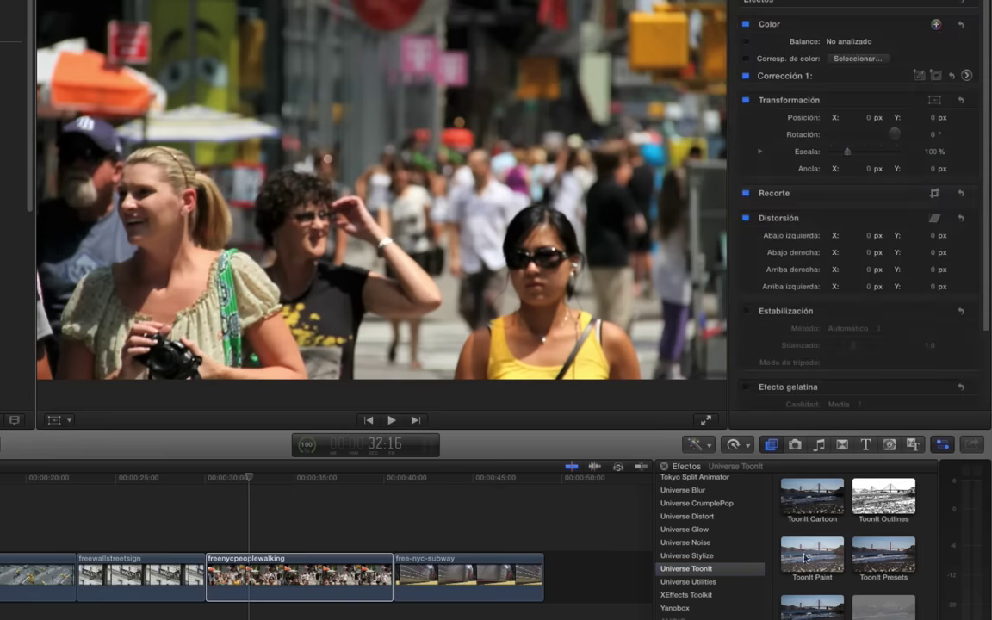
{"action": "left_click", "coordinate": [814, 514]}
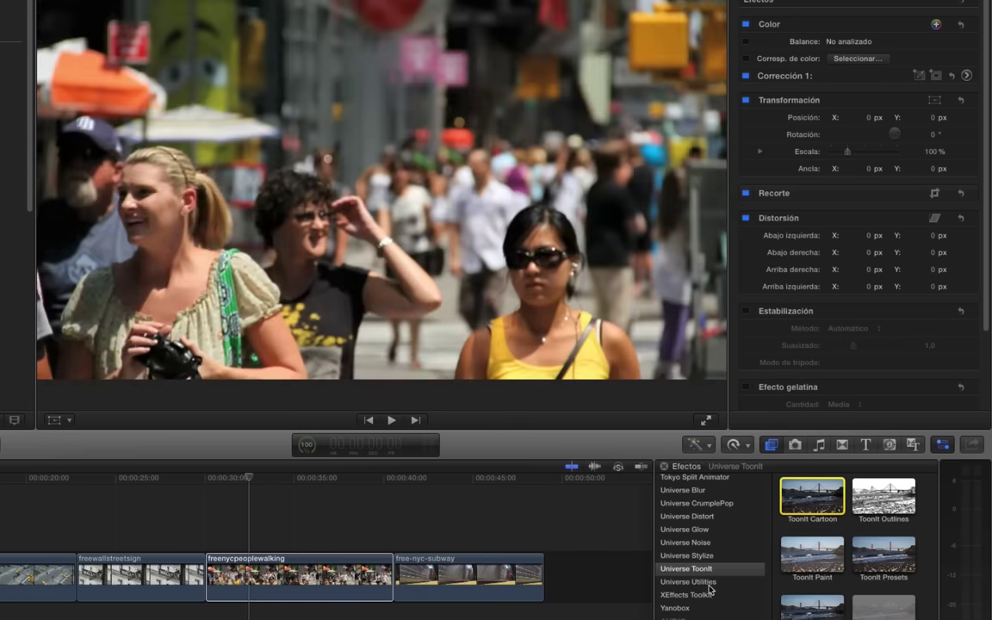
Step: Apply Color and Gamma Conversion set to Linear to sRGB, RGB to HSL, Channel 1 Only
{"action": "left_click", "coordinate": [699, 583]}
{"action": "left_click_drag", "start_coordinate": [812, 496], "coordinate": [311, 577]}
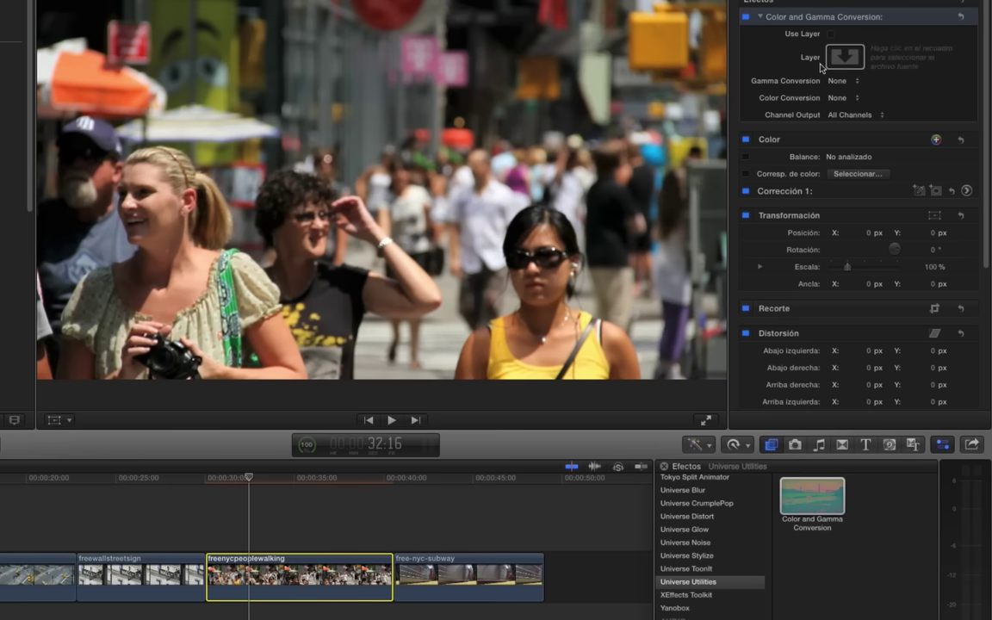
{"action": "left_click", "coordinate": [844, 81]}
{"action": "left_click", "coordinate": [854, 102]}
{"action": "left_click", "coordinate": [848, 98]}
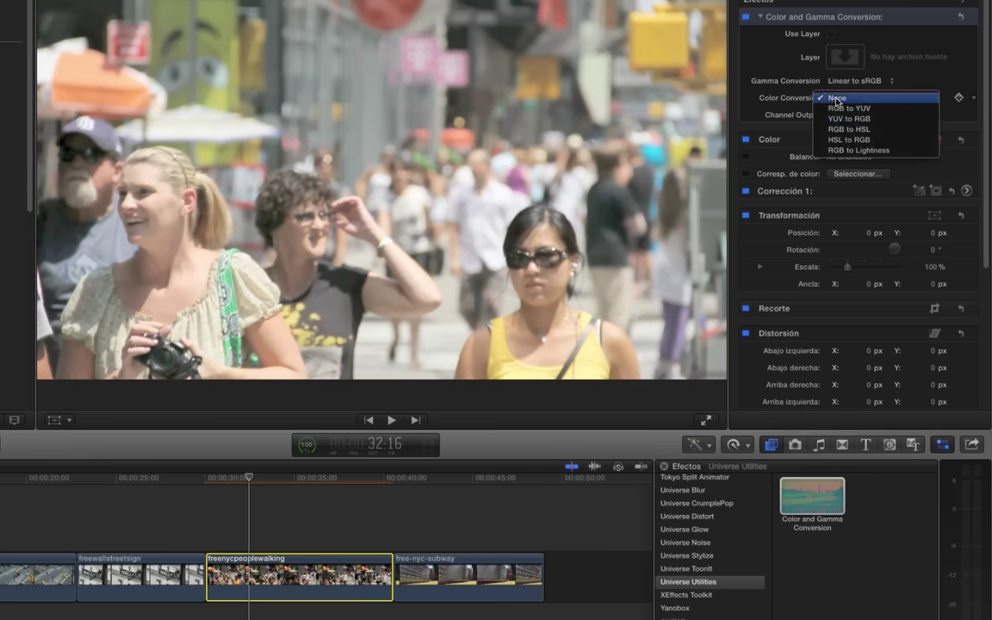
{"action": "left_click", "coordinate": [852, 128]}
{"action": "left_click", "coordinate": [854, 115]}
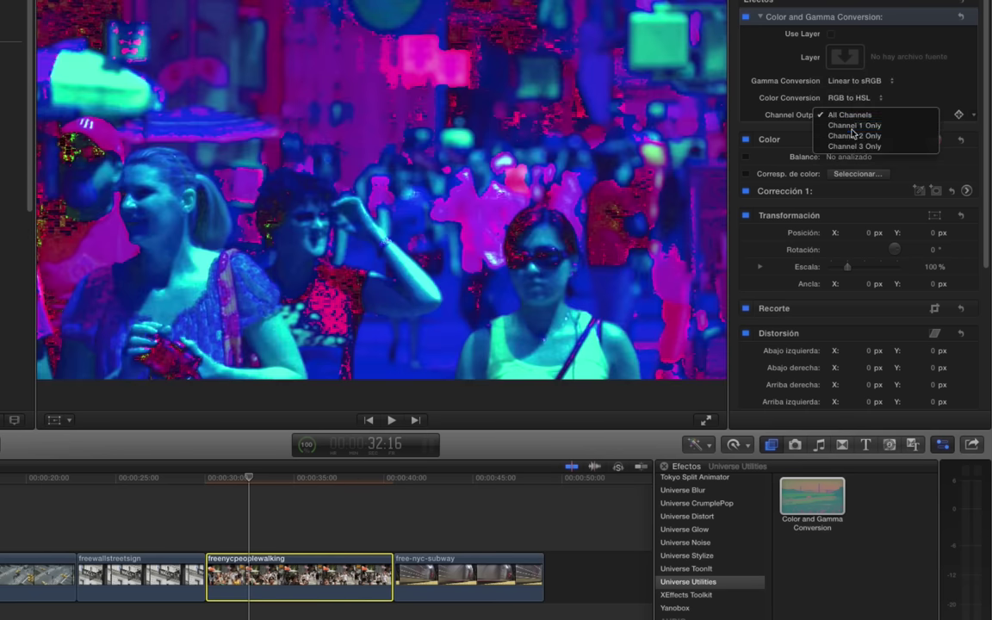
{"action": "left_click", "coordinate": [848, 127]}
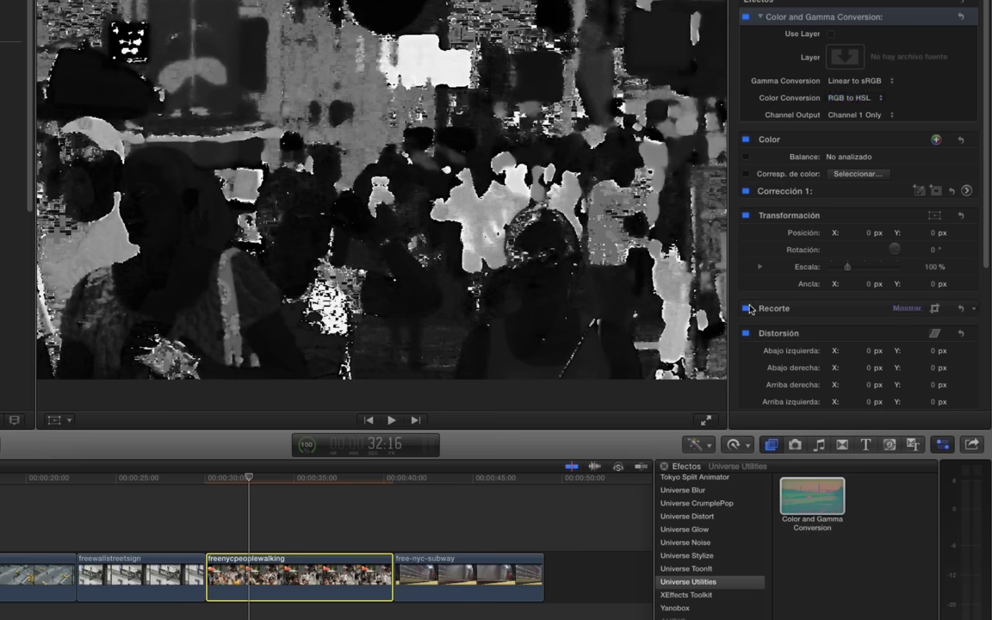
Step: Show the Red Giant Universe plans: Free, Premium $10/month, Premium Annual $99/year
{"action": "left_click", "coordinate": [39, 594]}
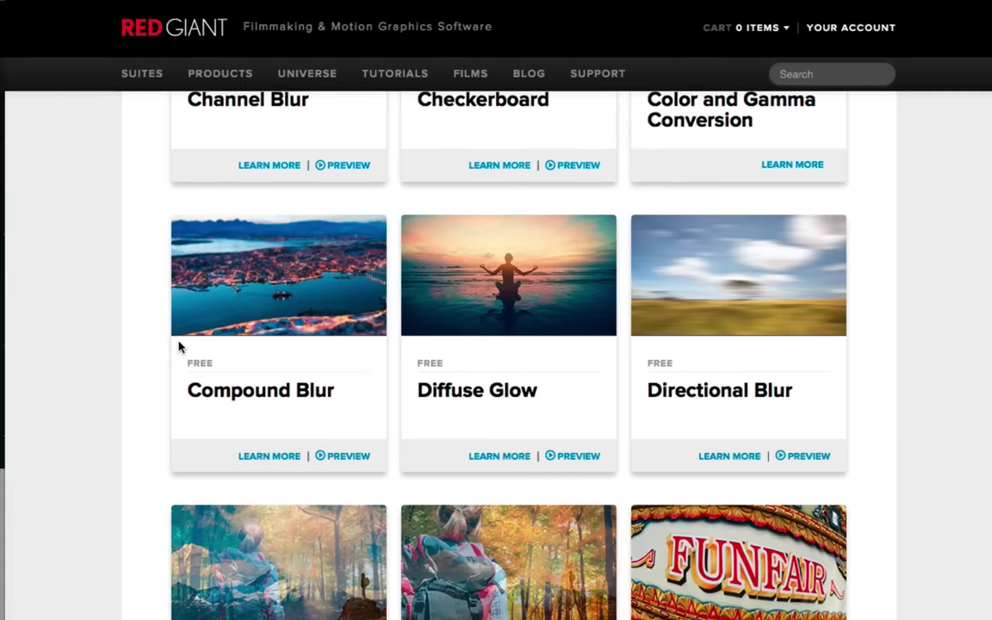
{"action": "scroll", "coordinate": [179, 343], "scroll_direction": "up", "scroll_amount": 5}
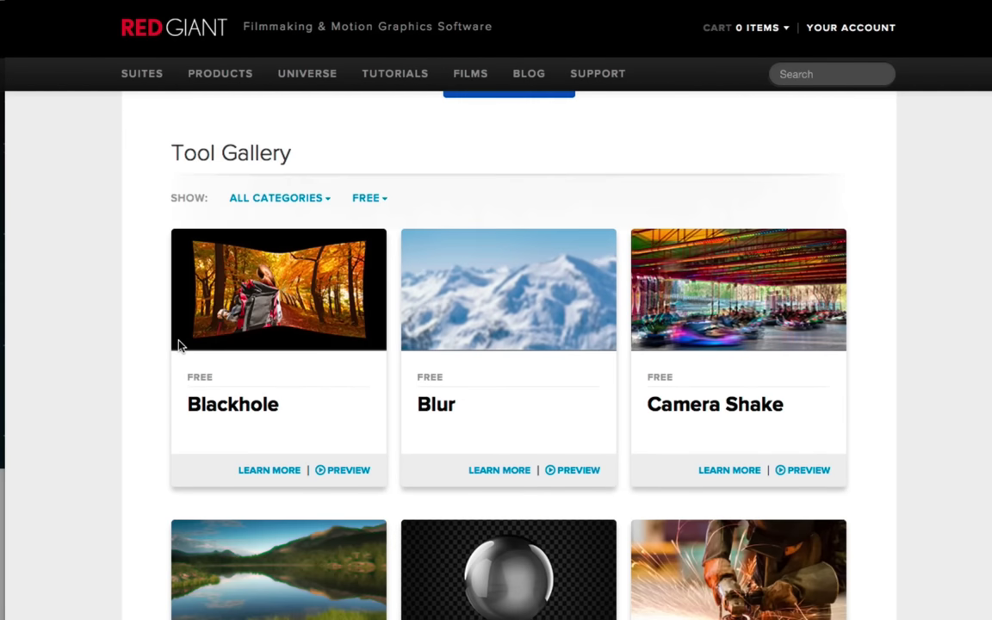
{"action": "scroll", "coordinate": [179, 345], "scroll_direction": "up", "scroll_amount": 3}
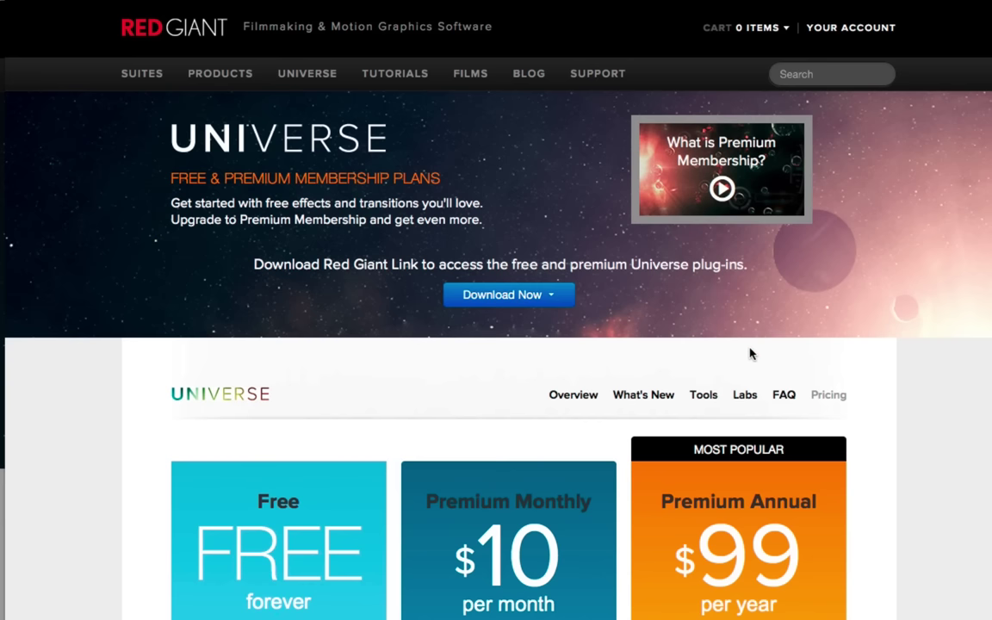
{"action": "left_click_drag", "start_coordinate": [427, 499], "coordinate": [578, 564]}
{"action": "left_click", "coordinate": [465, 545]}
{"action": "scroll", "coordinate": [606, 362], "scroll_direction": "down", "scroll_amount": 3}
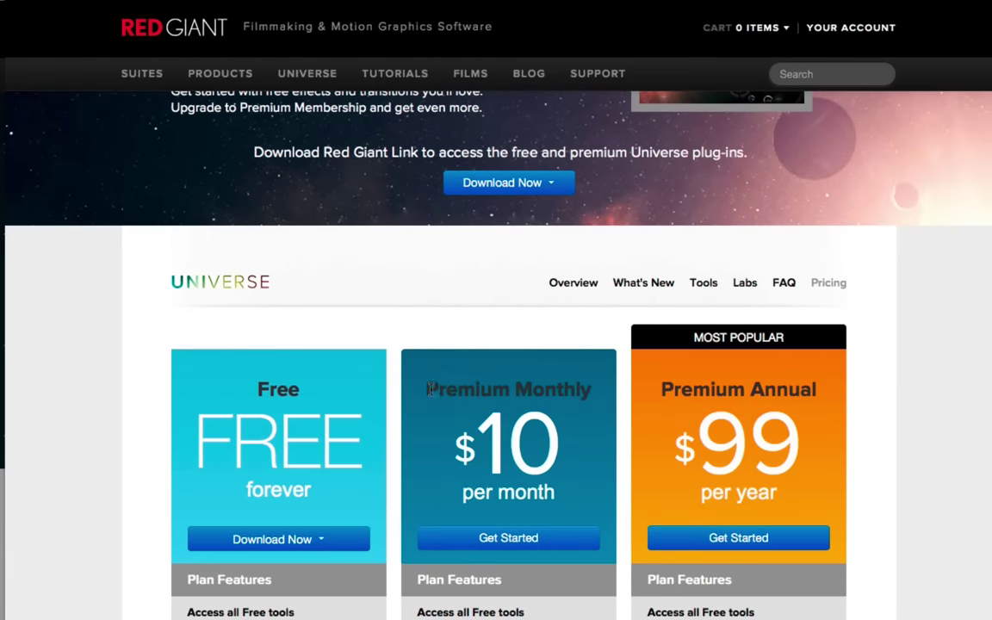
{"action": "left_click_drag", "start_coordinate": [390, 353], "coordinate": [567, 469]}
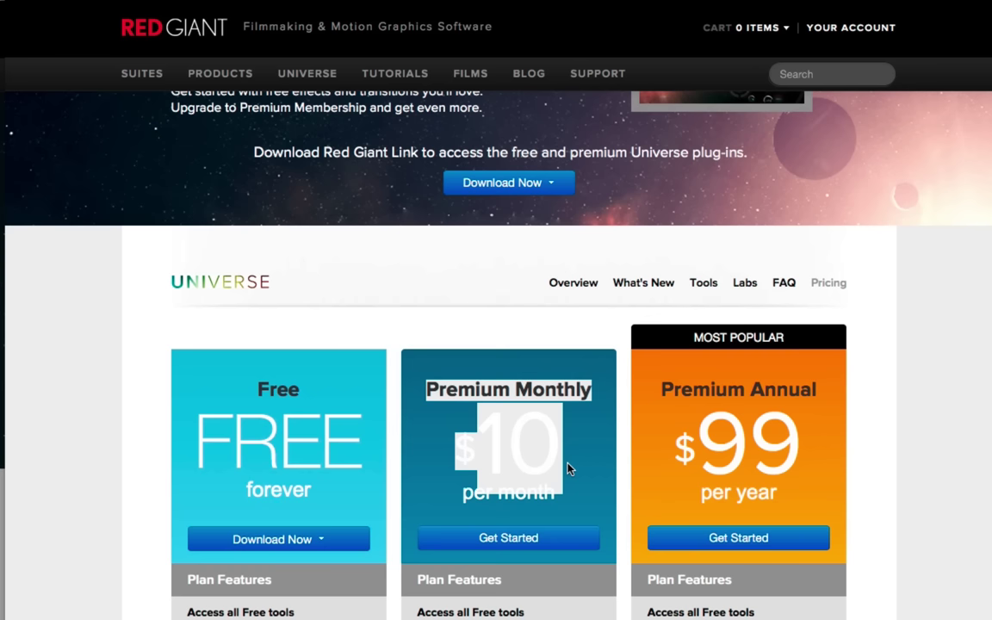
{"action": "left_click", "coordinate": [496, 461]}
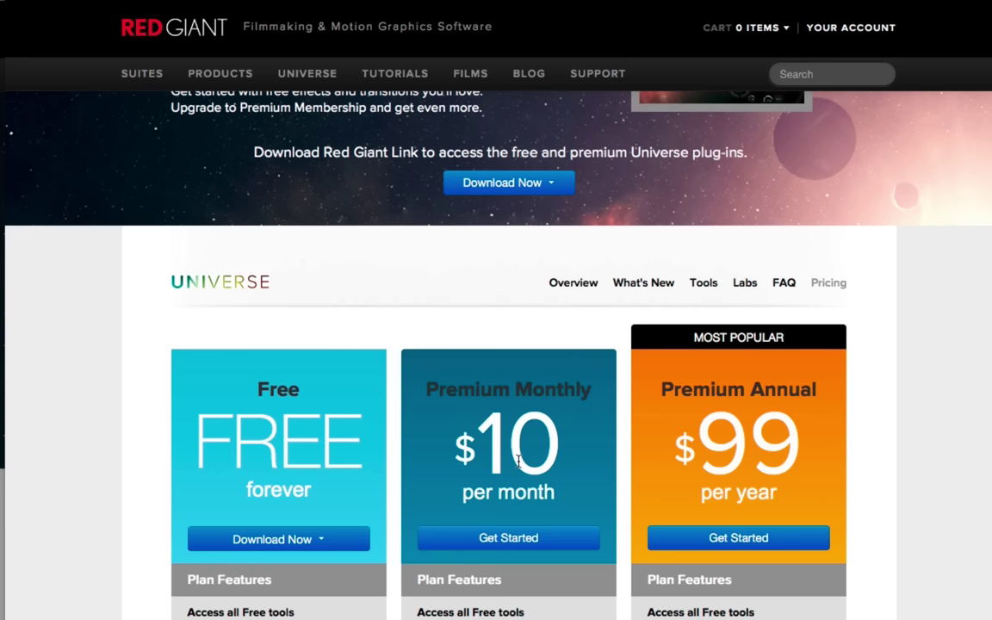
{"action": "scroll", "coordinate": [517, 460], "scroll_direction": "up", "scroll_amount": 3}
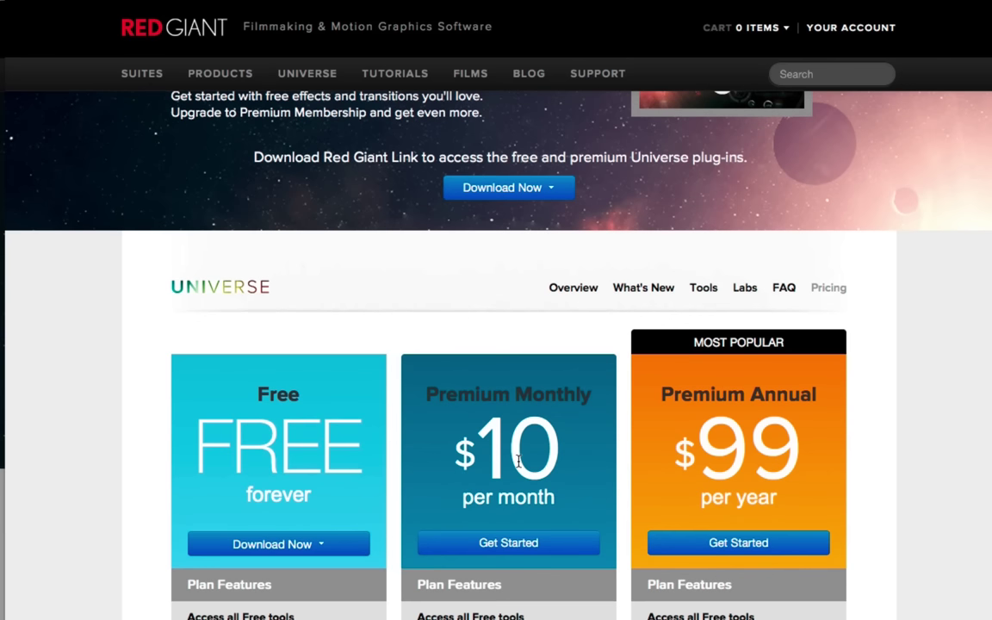